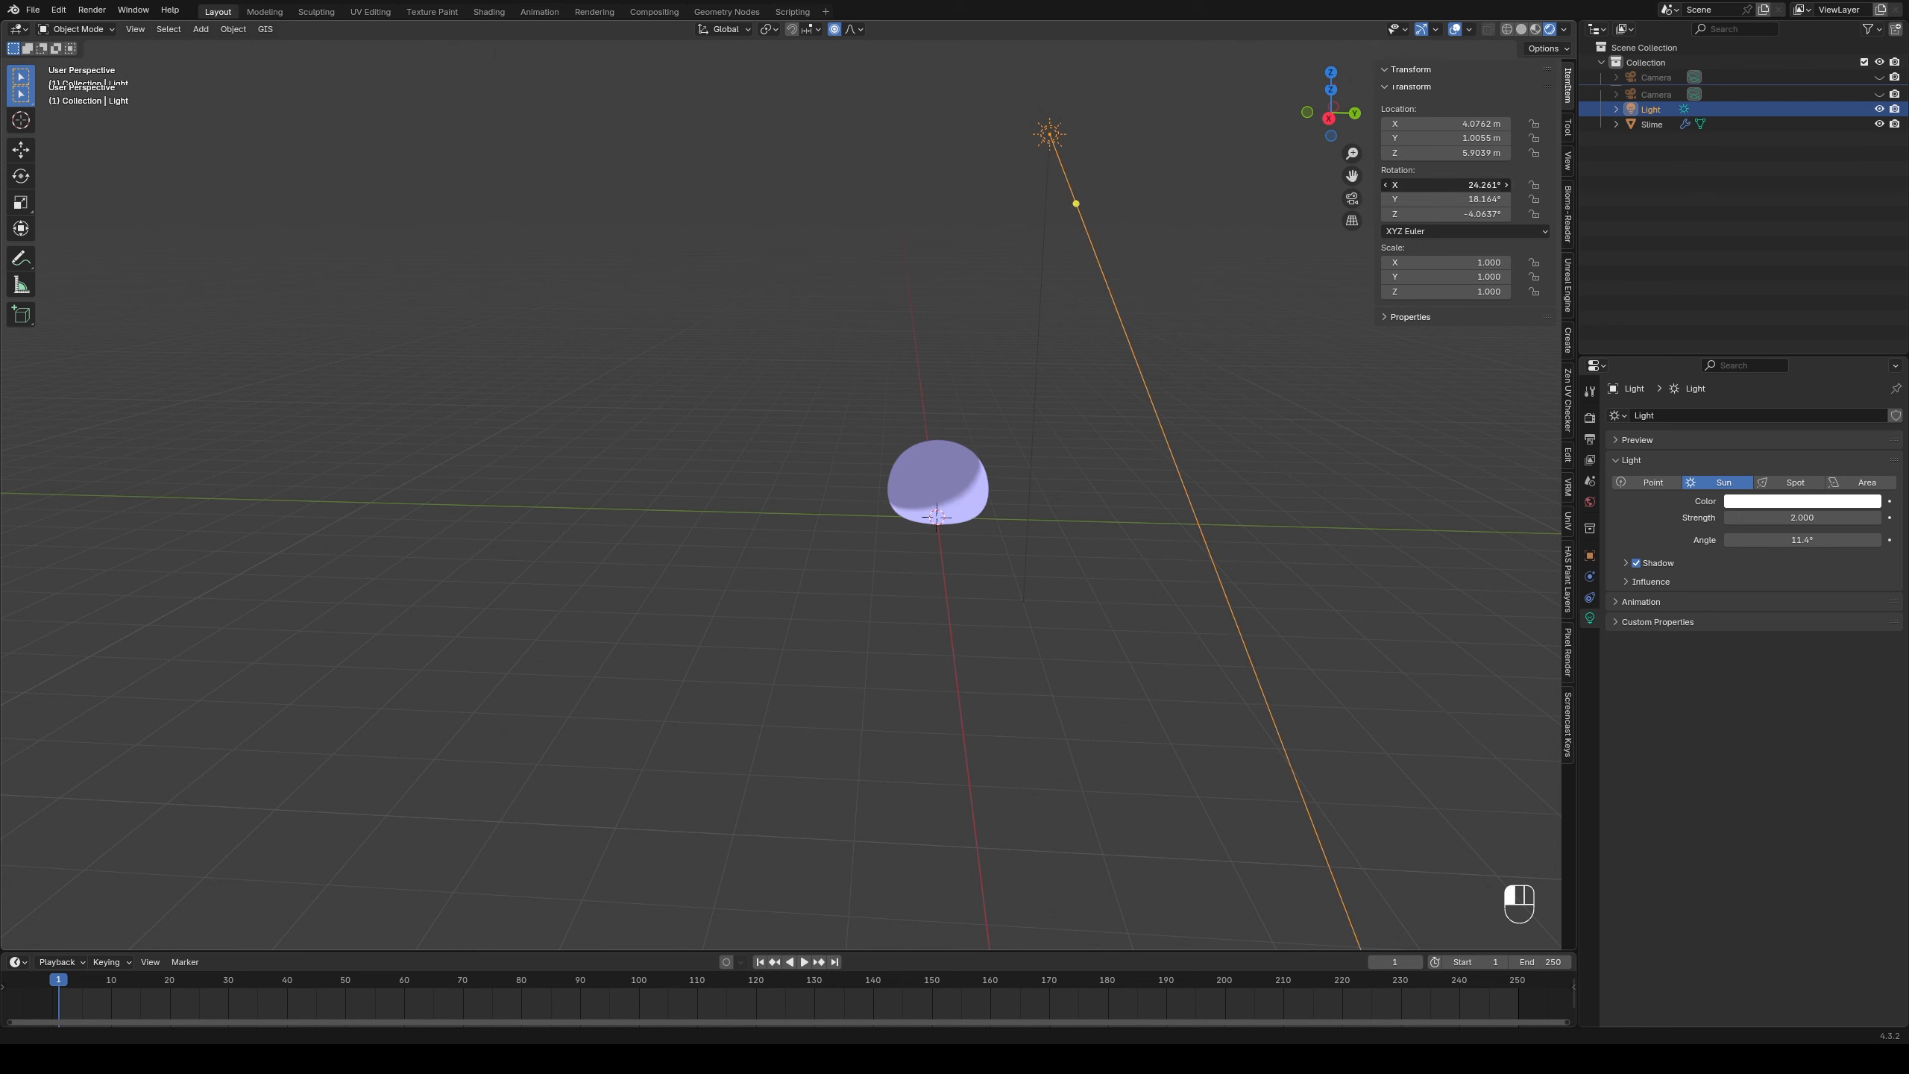
- Rotate the sun light to about -12.7° in X and 6.2° in Y, and set its angle to 140°
{"action": "middle_click_drag", "start_coordinate": [912, 318], "coordinate": [1090, 278]}
{"action": "left_click_drag", "start_coordinate": [1454, 199], "coordinate": [1421, 199]}
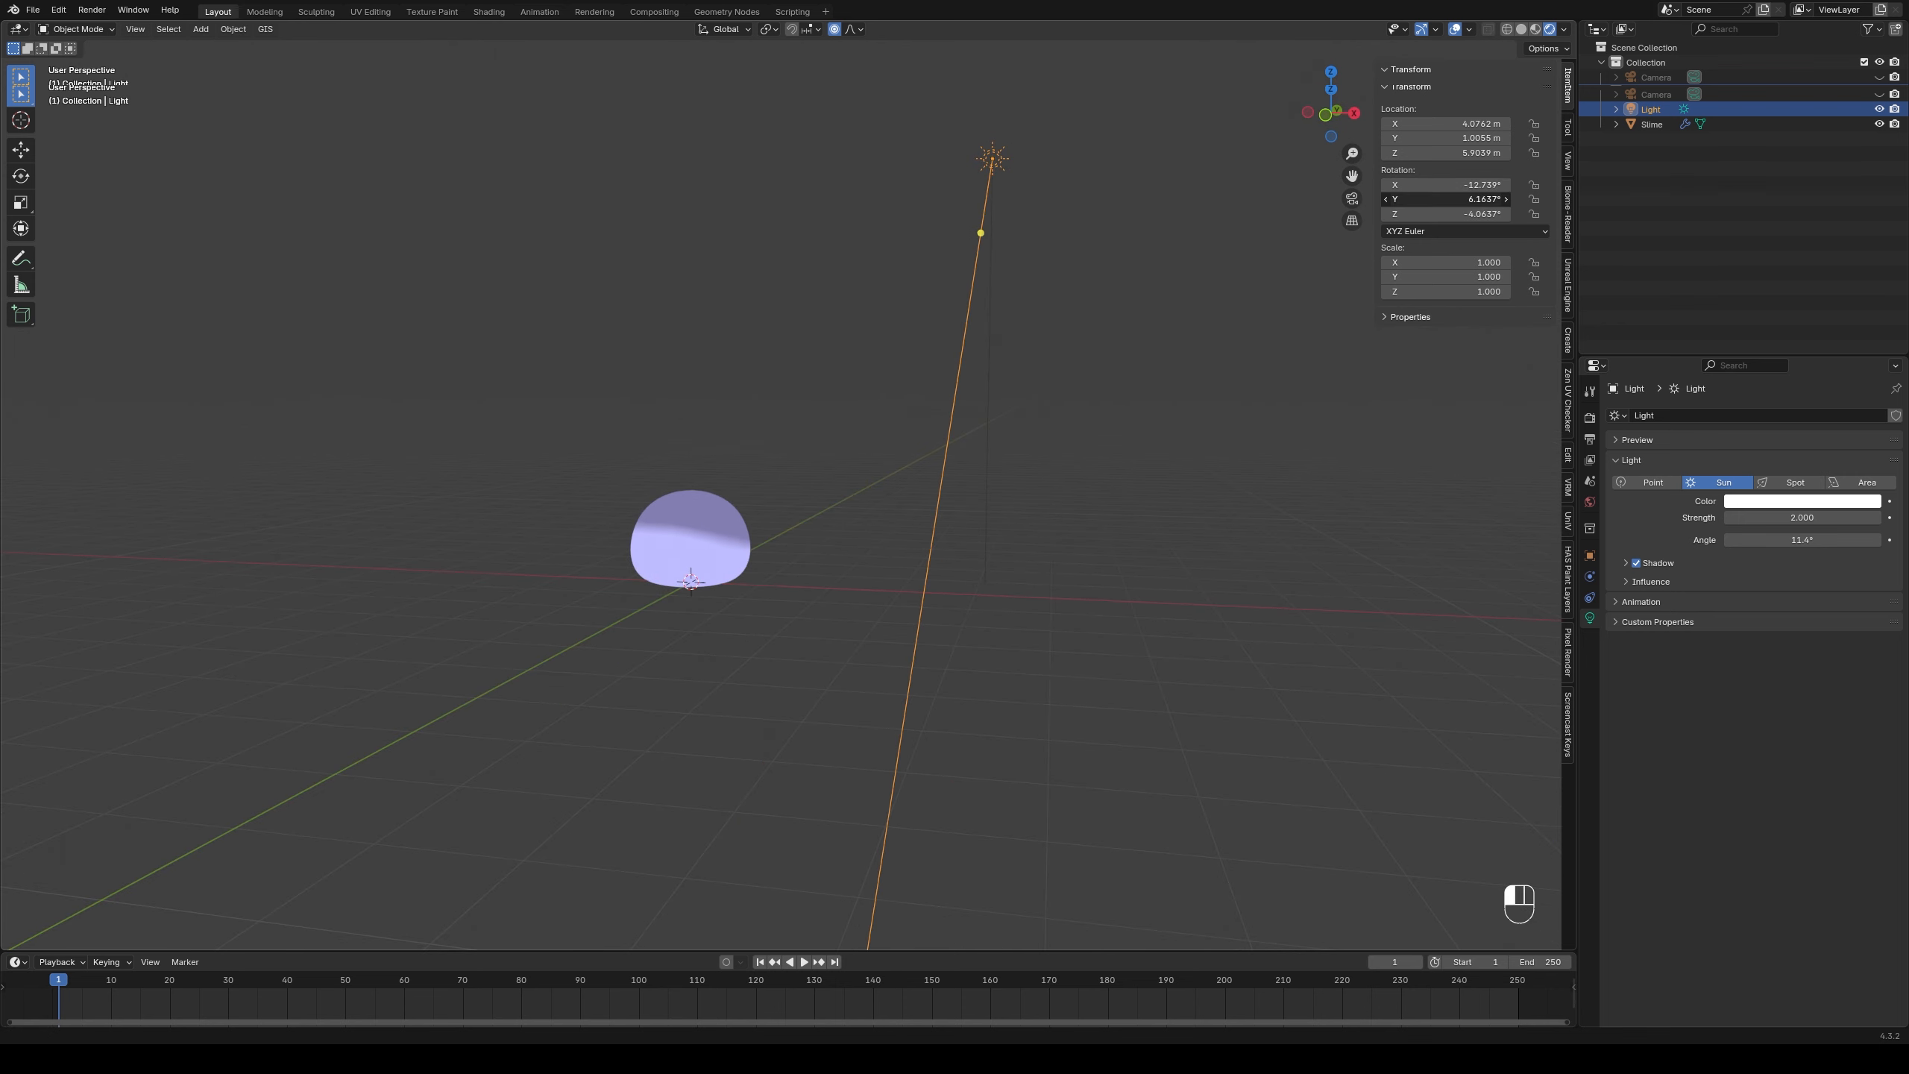
{"action": "left_click_drag", "start_coordinate": [1803, 539], "coordinate": [1819, 539]}
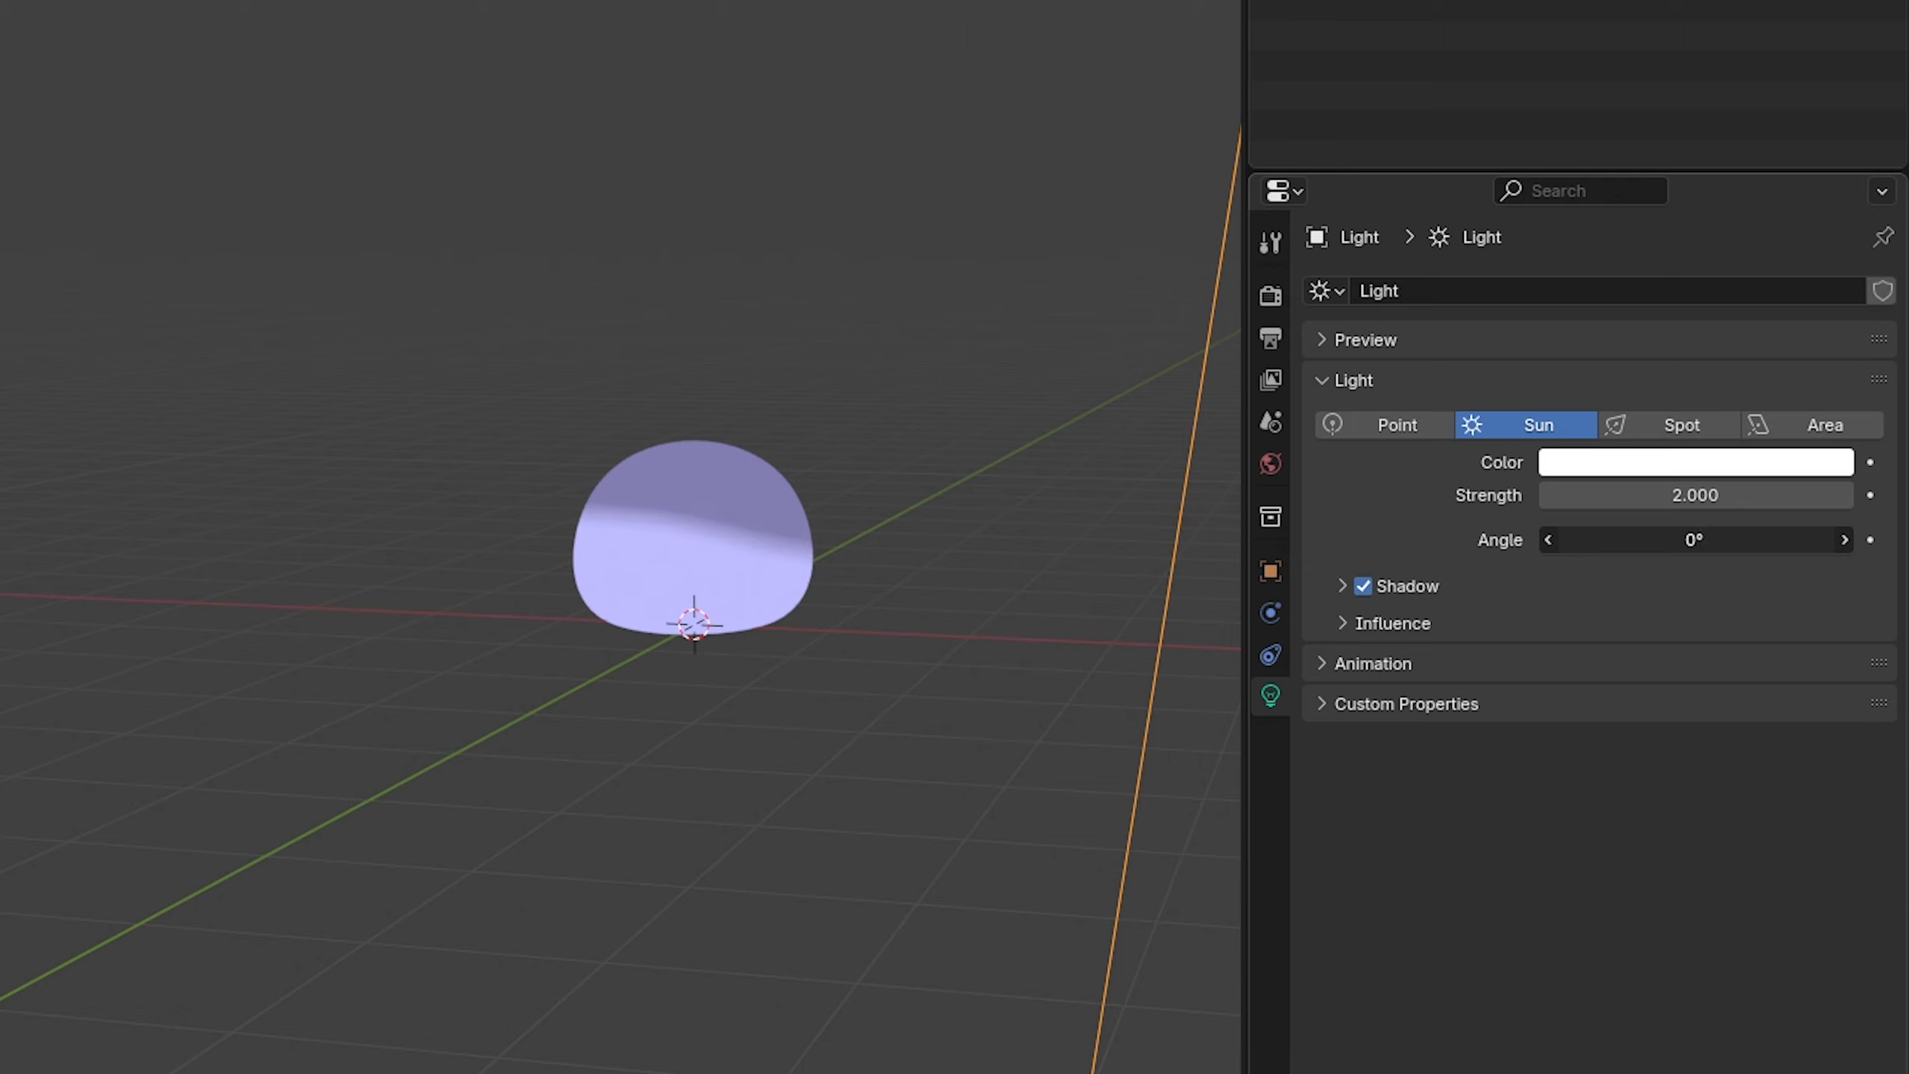
{"action": "mouse_move", "coordinate": [1694, 540]}
{"action": "left_mouse_down"}
{"action": "mouse_move", "coordinate": [1811, 539]}
{"action": "mouse_move", "coordinate": [1774, 539]}
{"action": "left_mouse_up"}
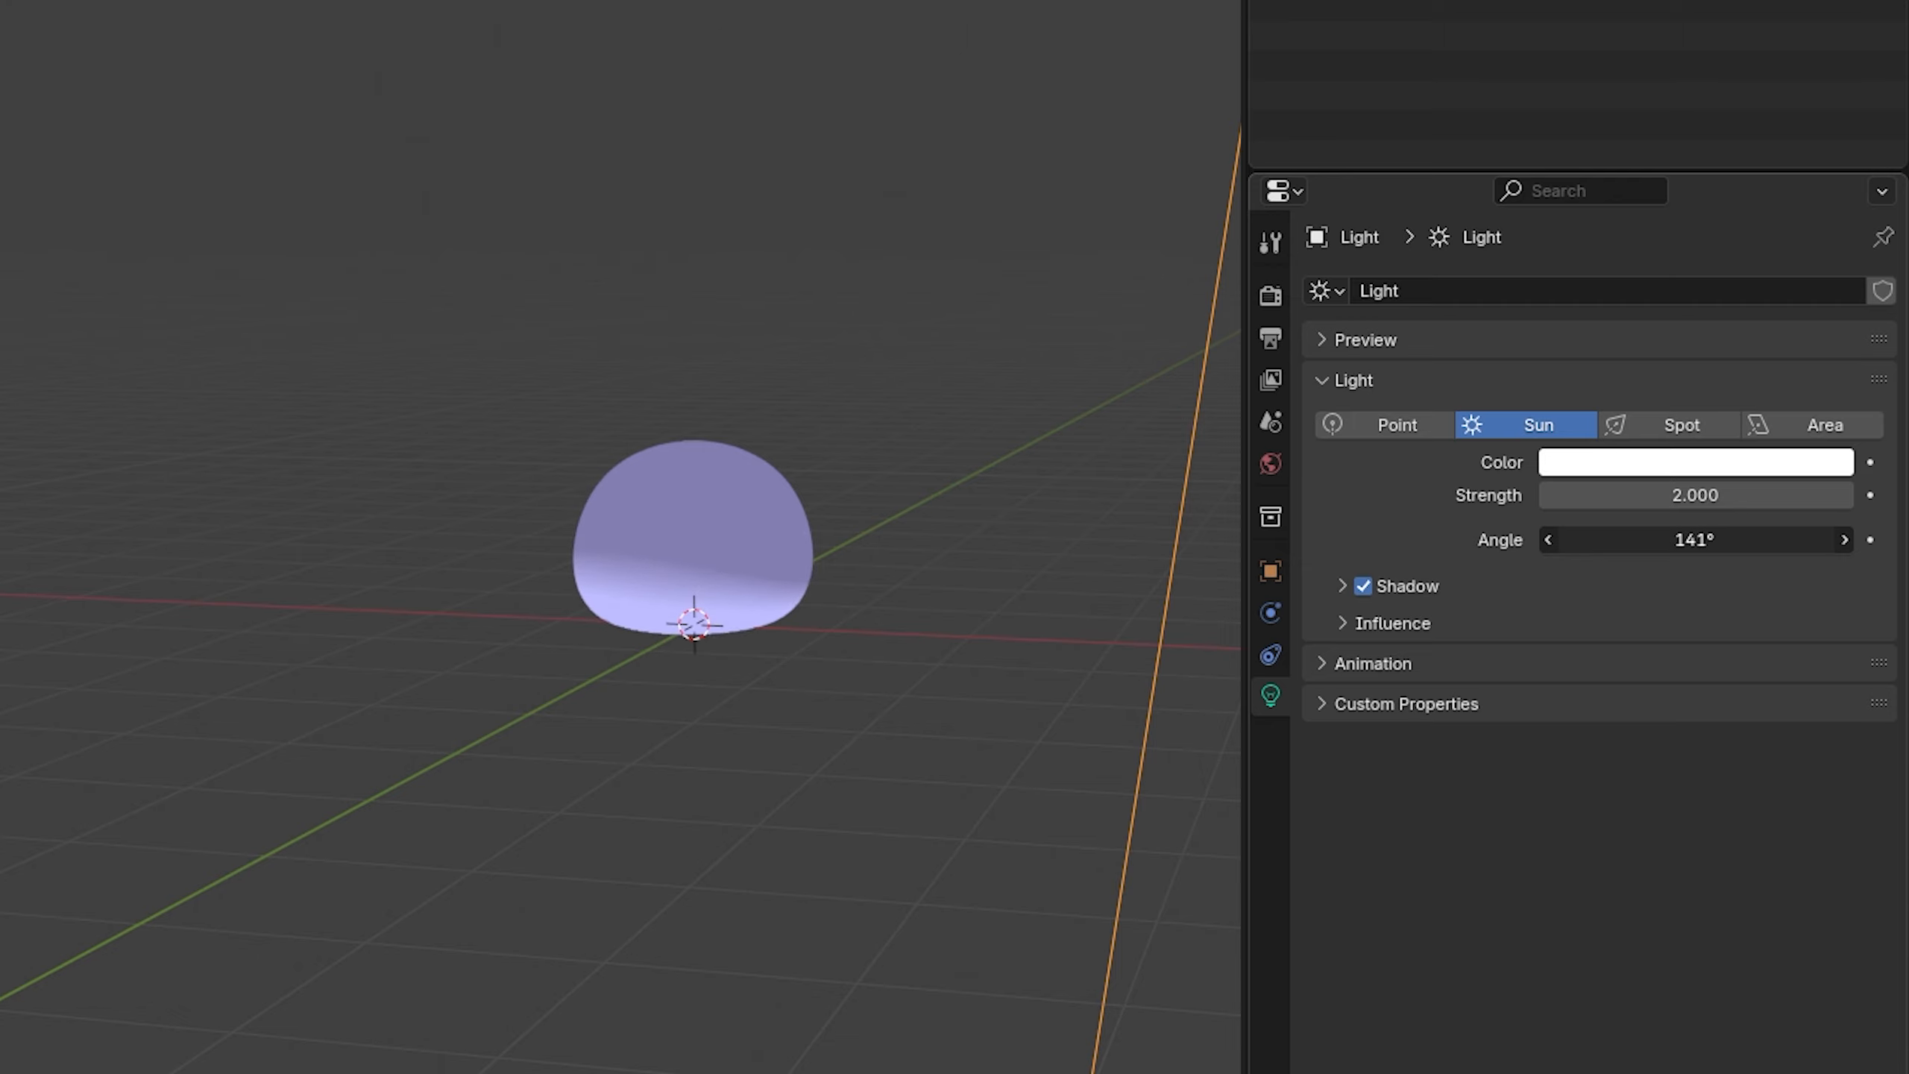
{"action": "left_click_drag", "start_coordinate": [1578, 542], "coordinate": [1568, 545]}
{"action": "middle_click_drag", "start_coordinate": [695, 568], "coordinate": [841, 465]}
{"action": "scroll", "coordinate": [601, 546], "scroll_direction": "up", "scroll_amount": 4}
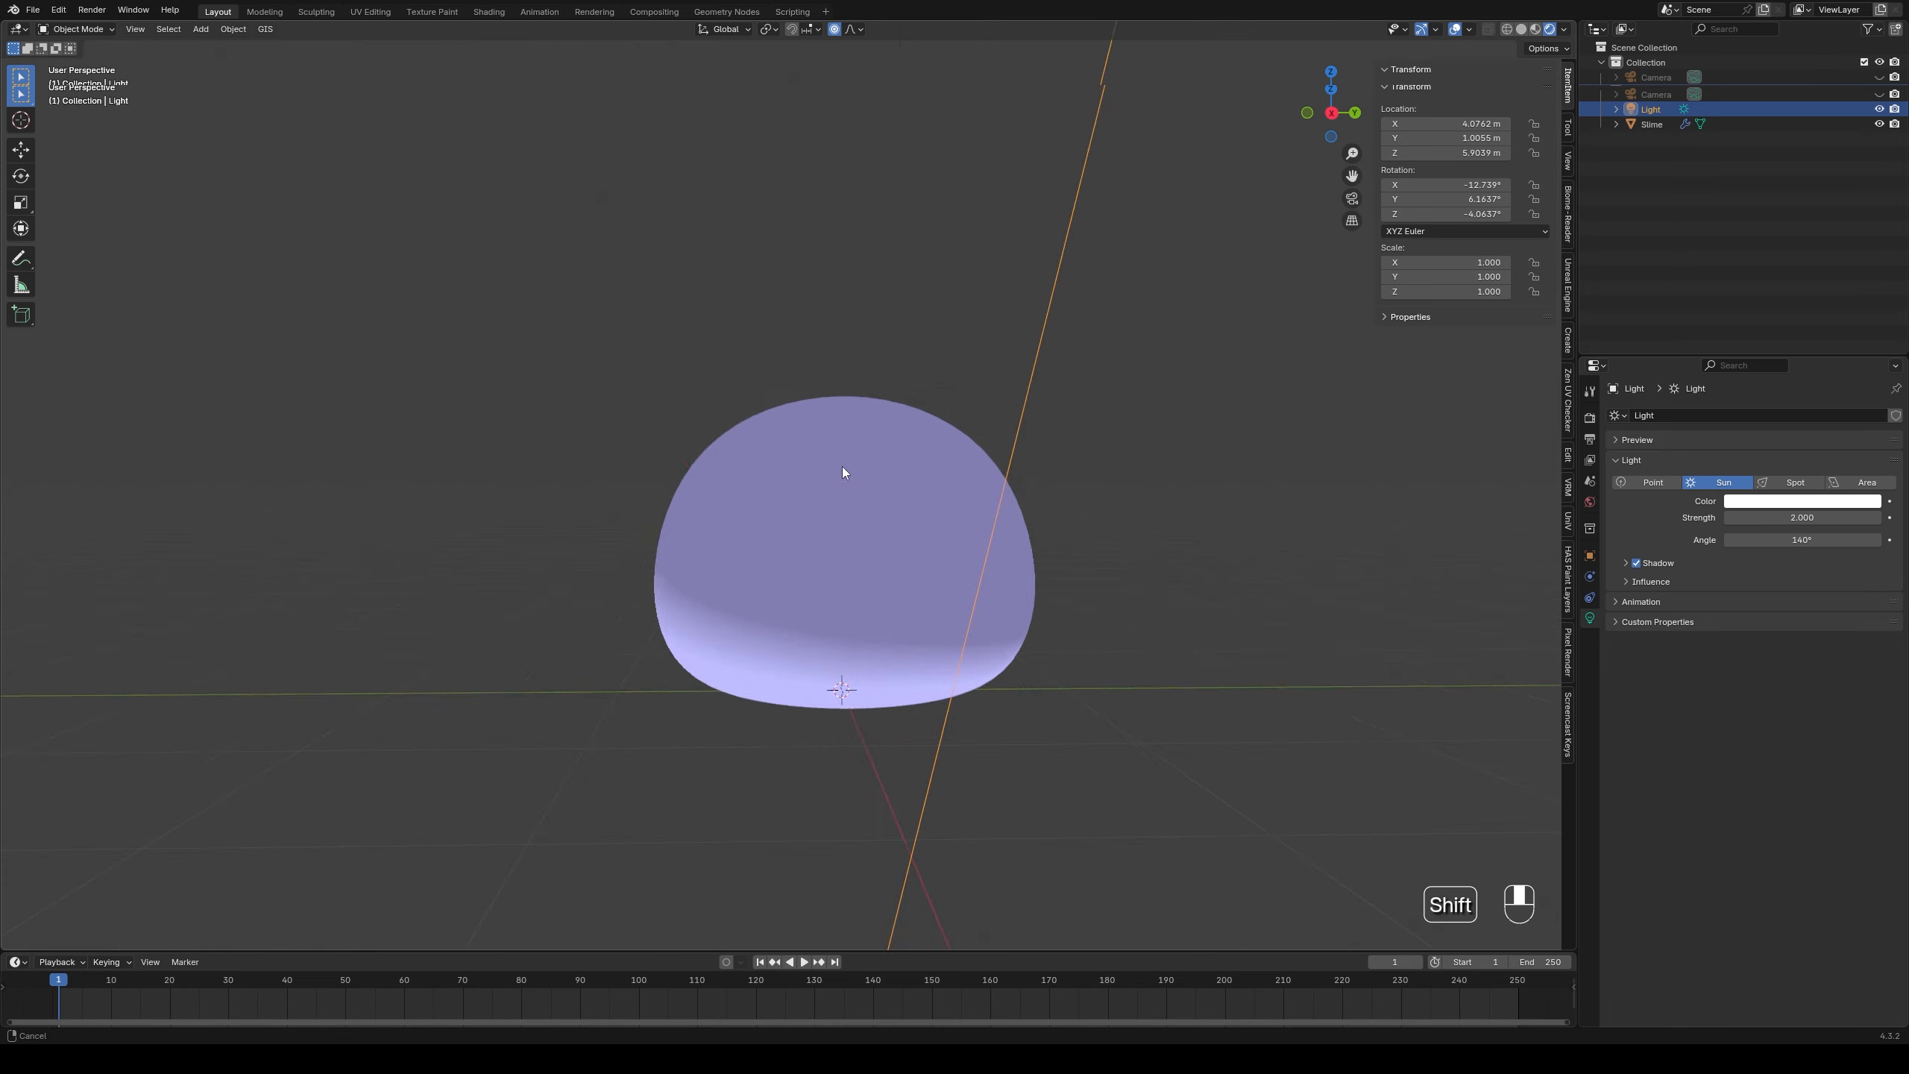
- Move the sun light aside to about 17.5 m in Y and select the slime
{"action": "scroll", "coordinate": [880, 495], "scroll_direction": "down", "scroll_amount": 6}
{"action": "key", "text": "g"}
{"action": "left_click", "coordinate": [896, 373]}
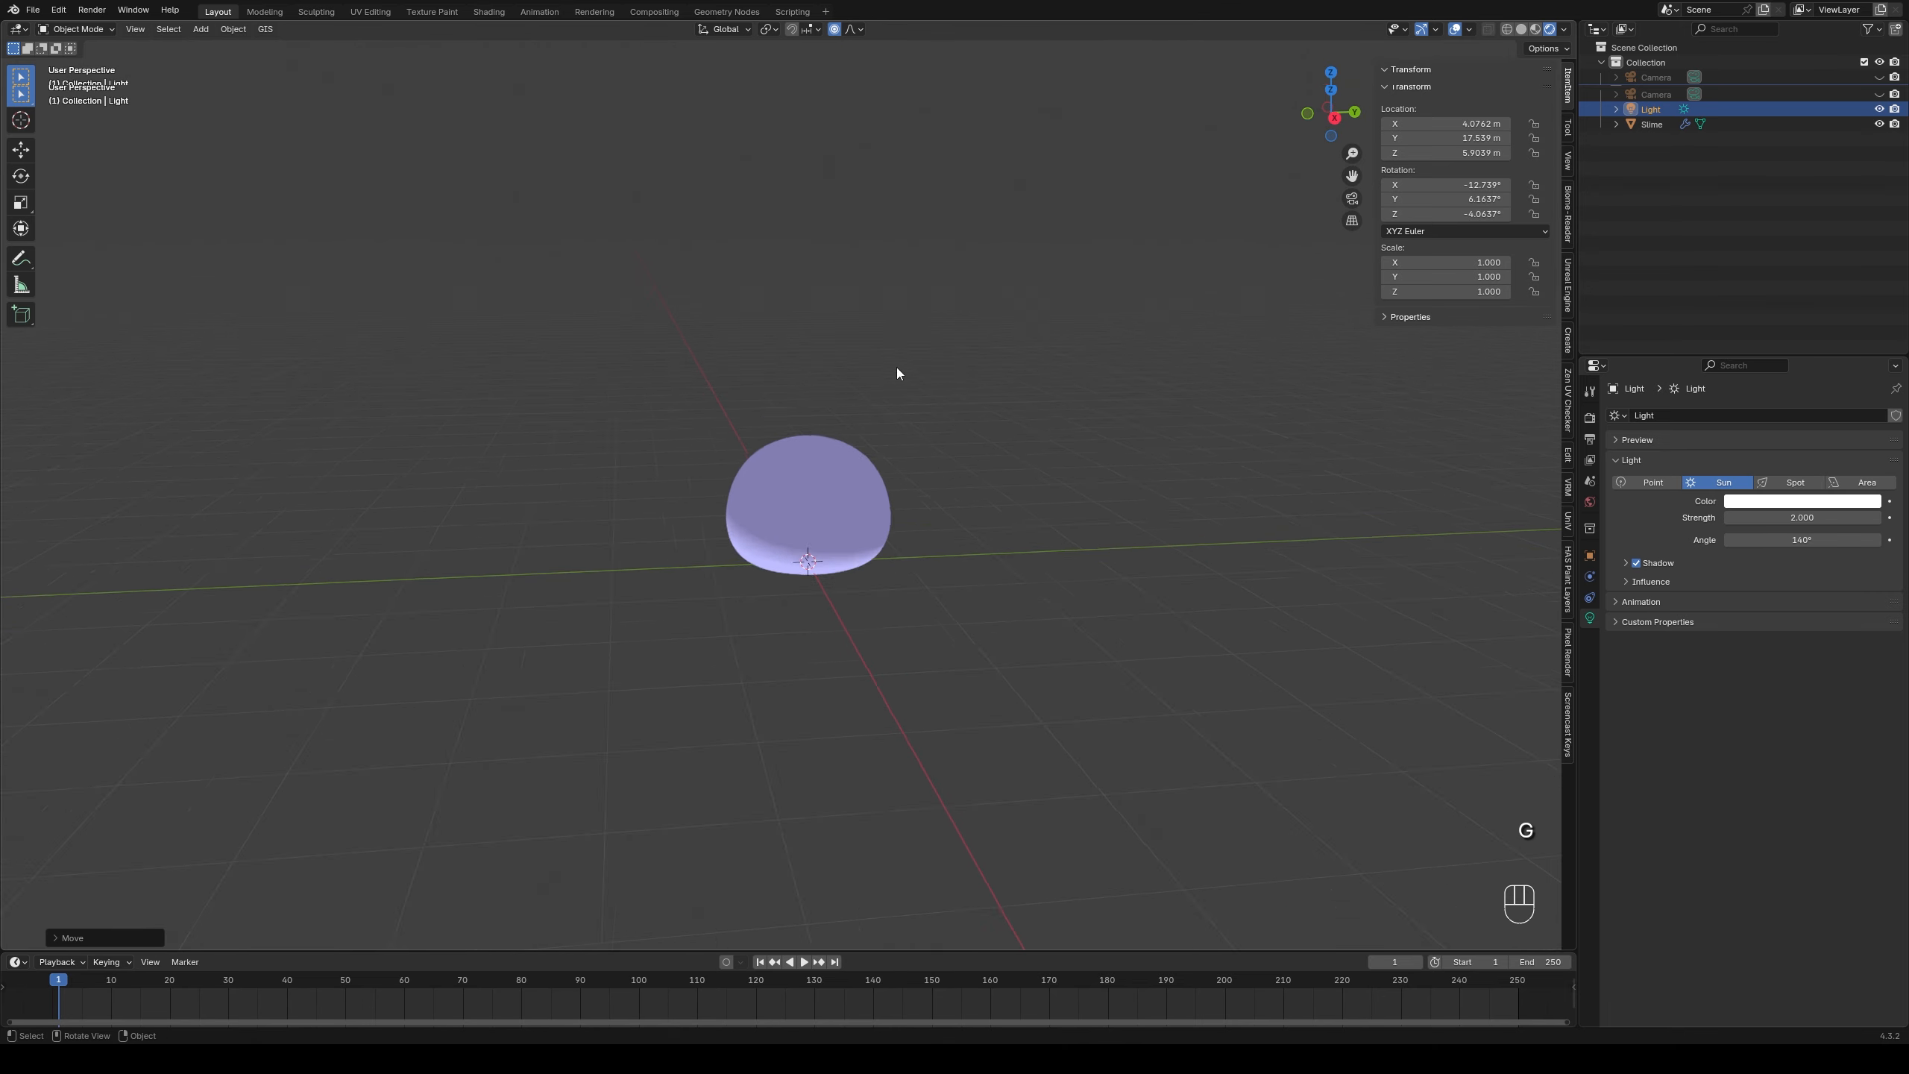
{"action": "scroll", "coordinate": [1016, 447], "scroll_direction": "up", "scroll_amount": 6}
{"action": "left_click", "coordinate": [821, 491]}
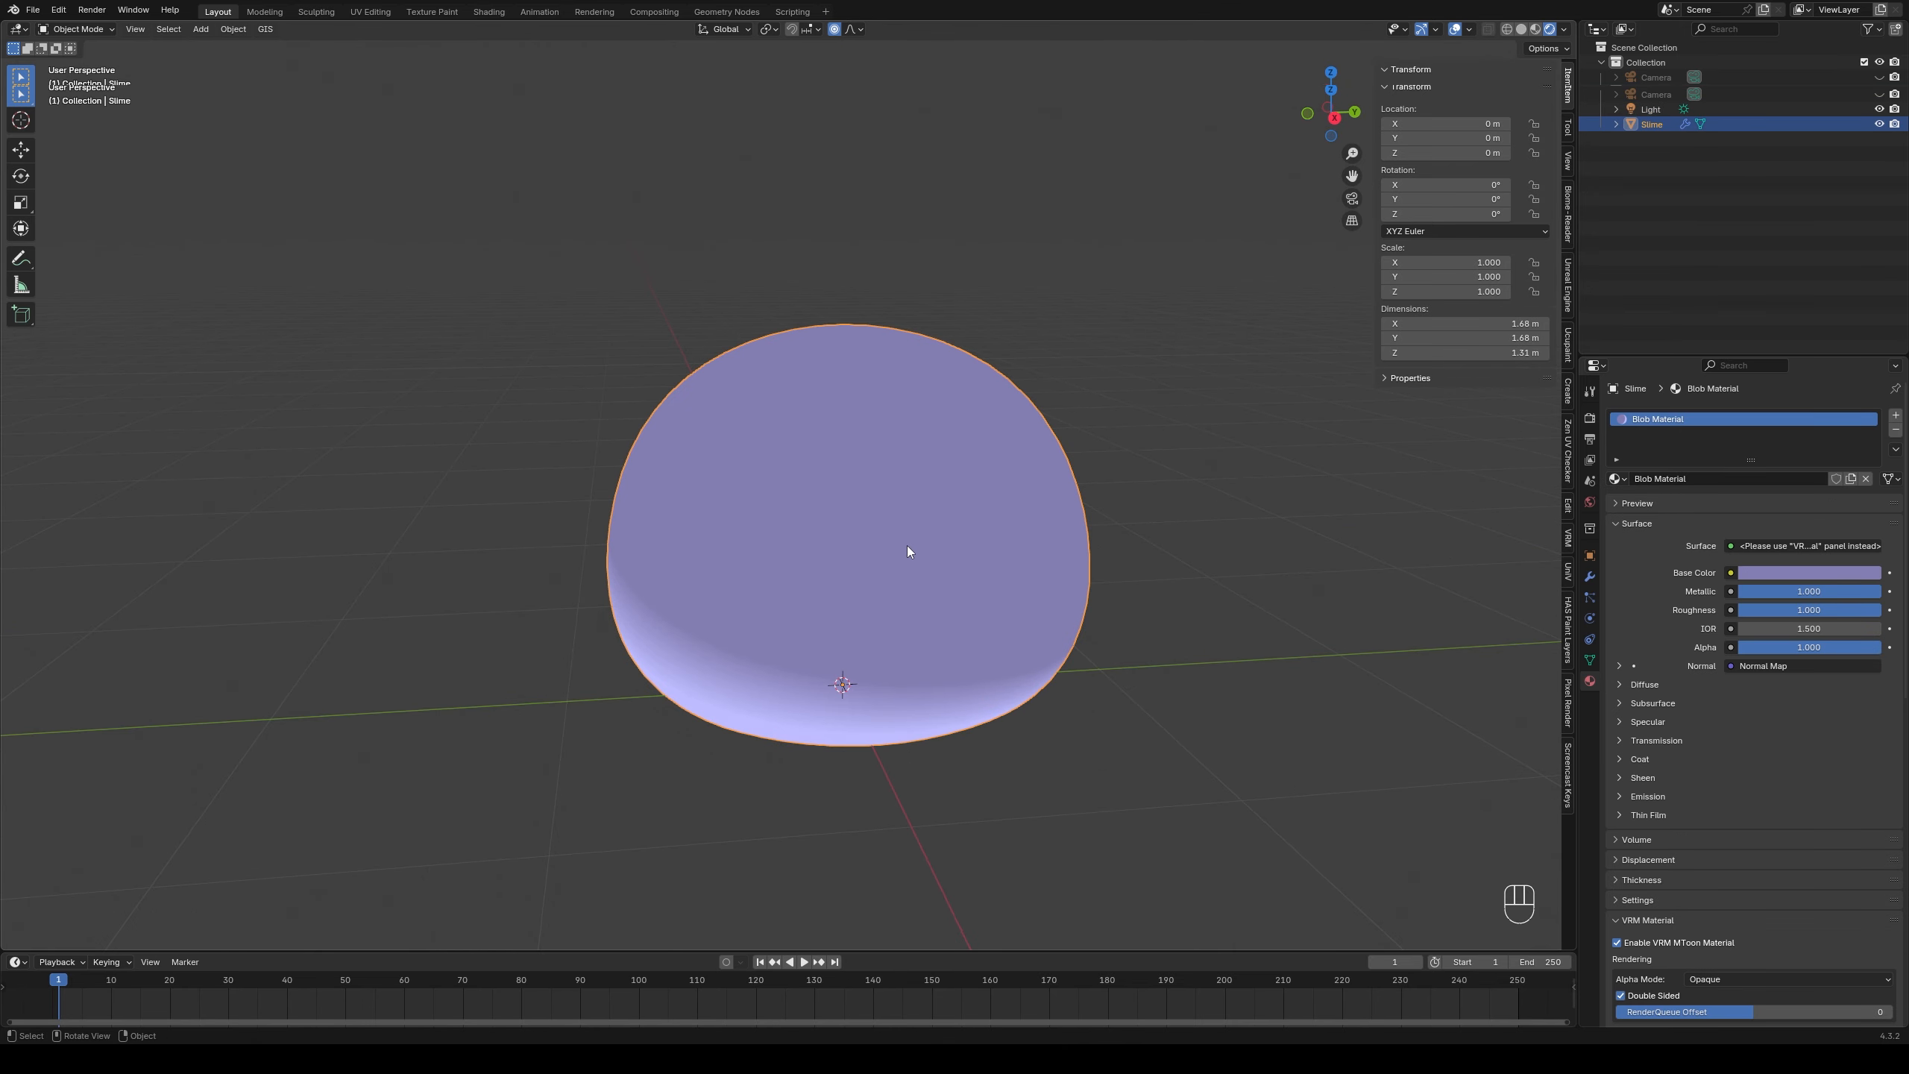
{"action": "middle_click_drag", "start_coordinate": [1001, 522], "coordinate": [1028, 510]}
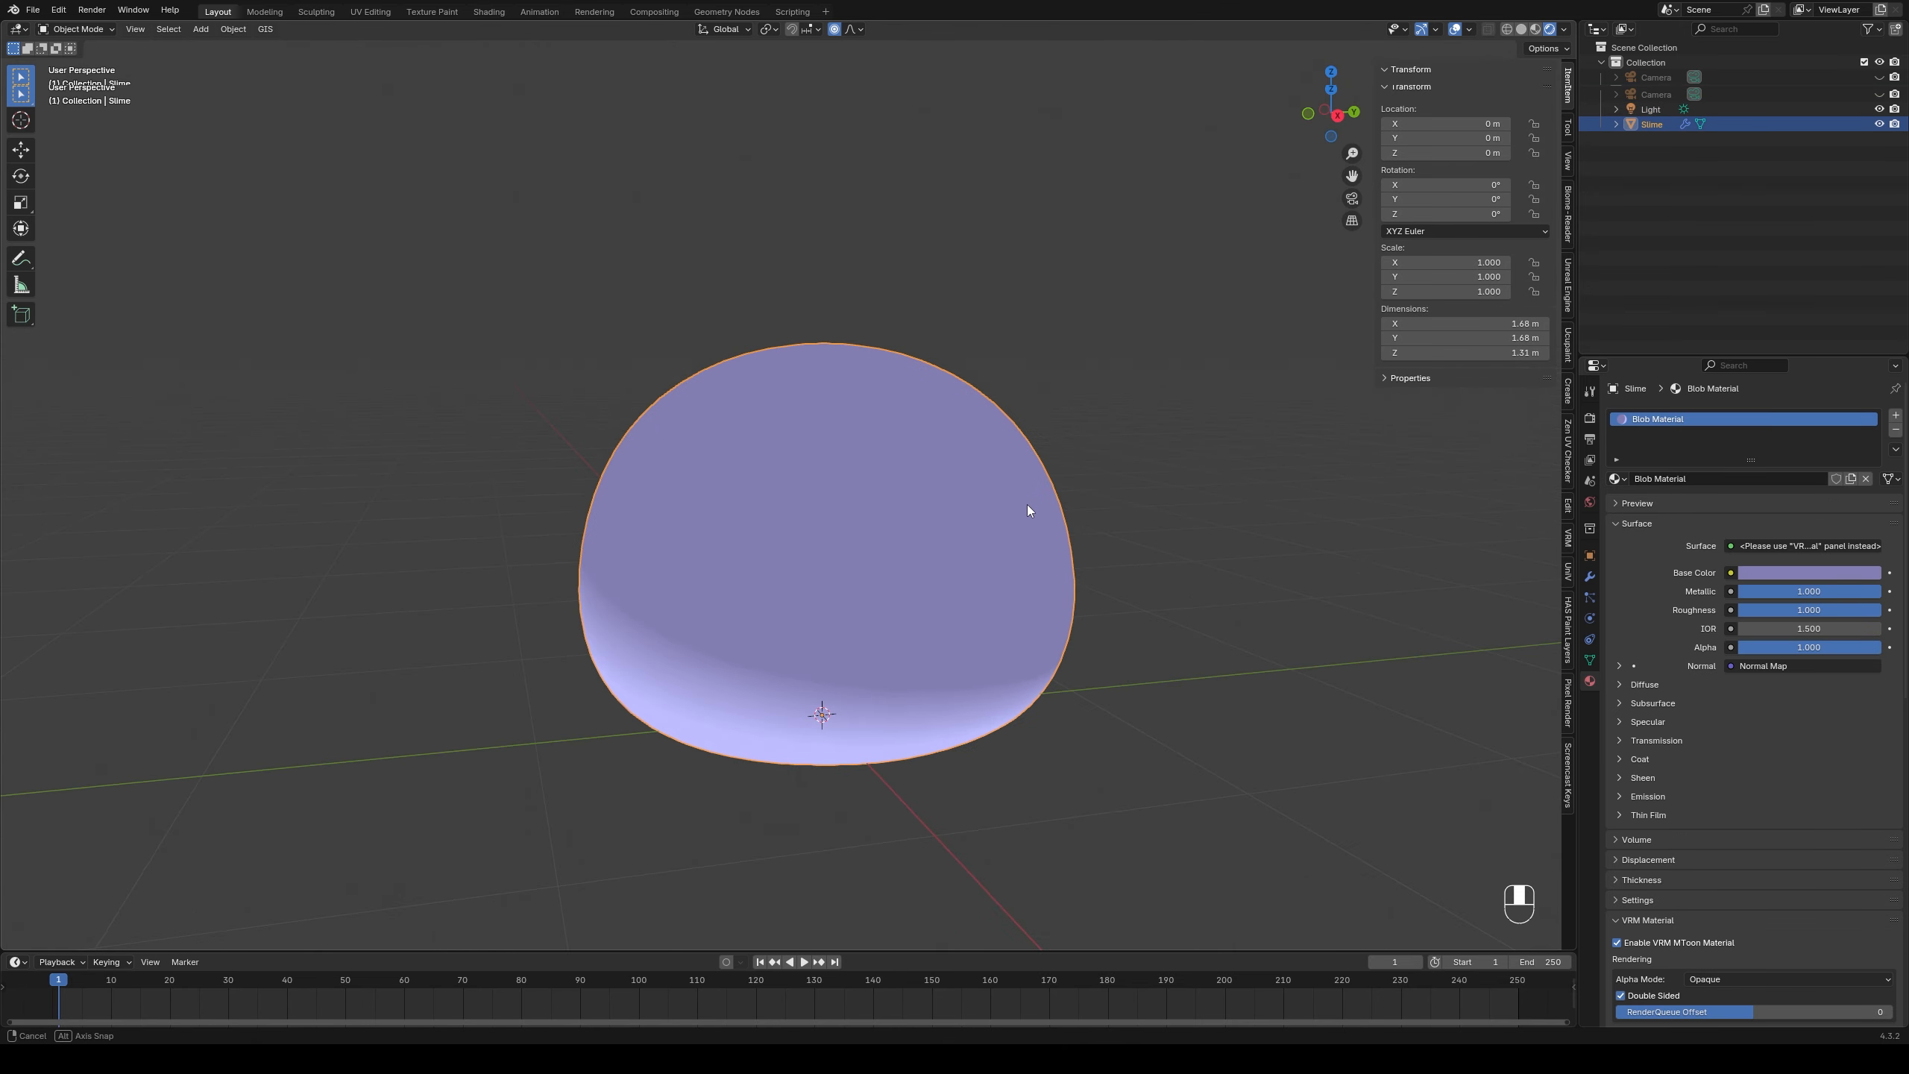
- Unhide the cameras to align the active one to the current view of the slime, and hide them again
{"action": "left_click", "coordinate": [1835, 76]}
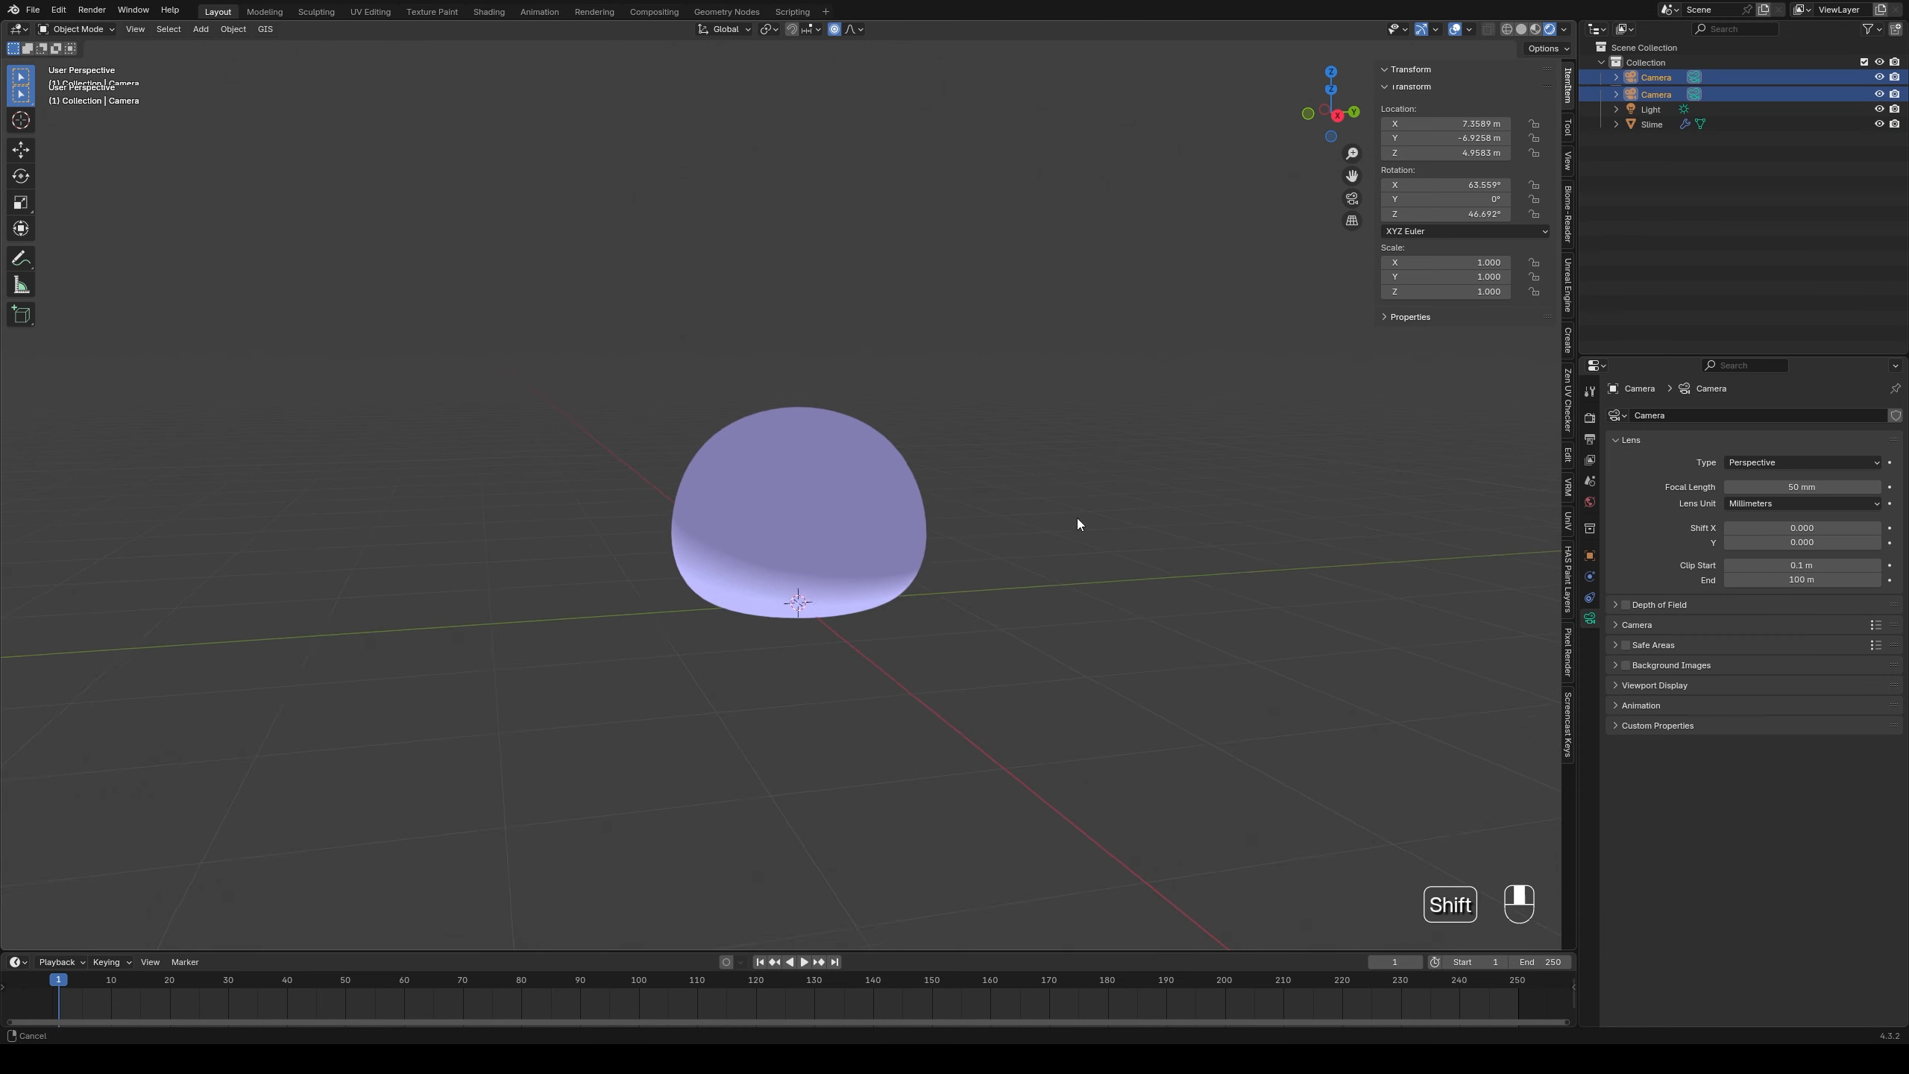
{"action": "key", "text": "ctrl+alt+KP_0"}
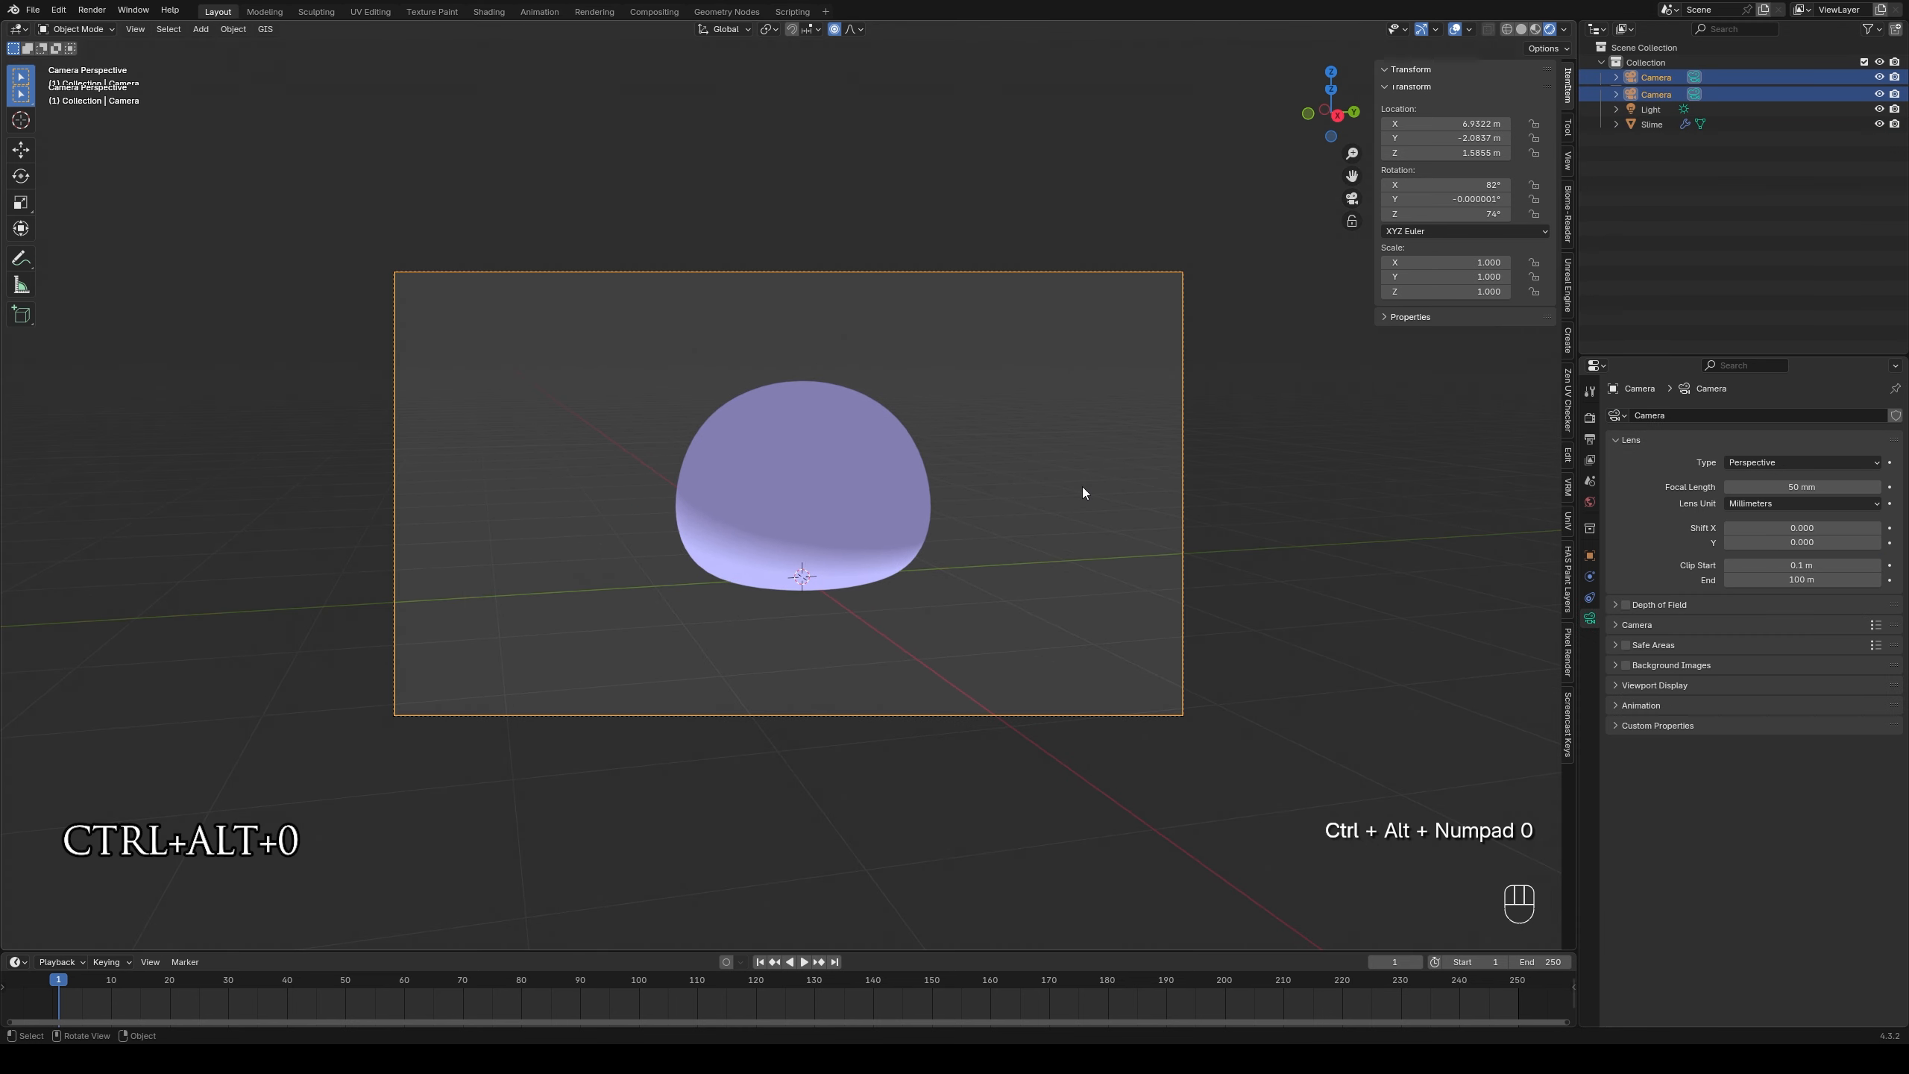
{"action": "key", "text": "KP_0"}
{"action": "key", "text": "Right"}
{"action": "scroll", "coordinate": [1059, 531], "scroll_direction": "down", "scroll_amount": 5}
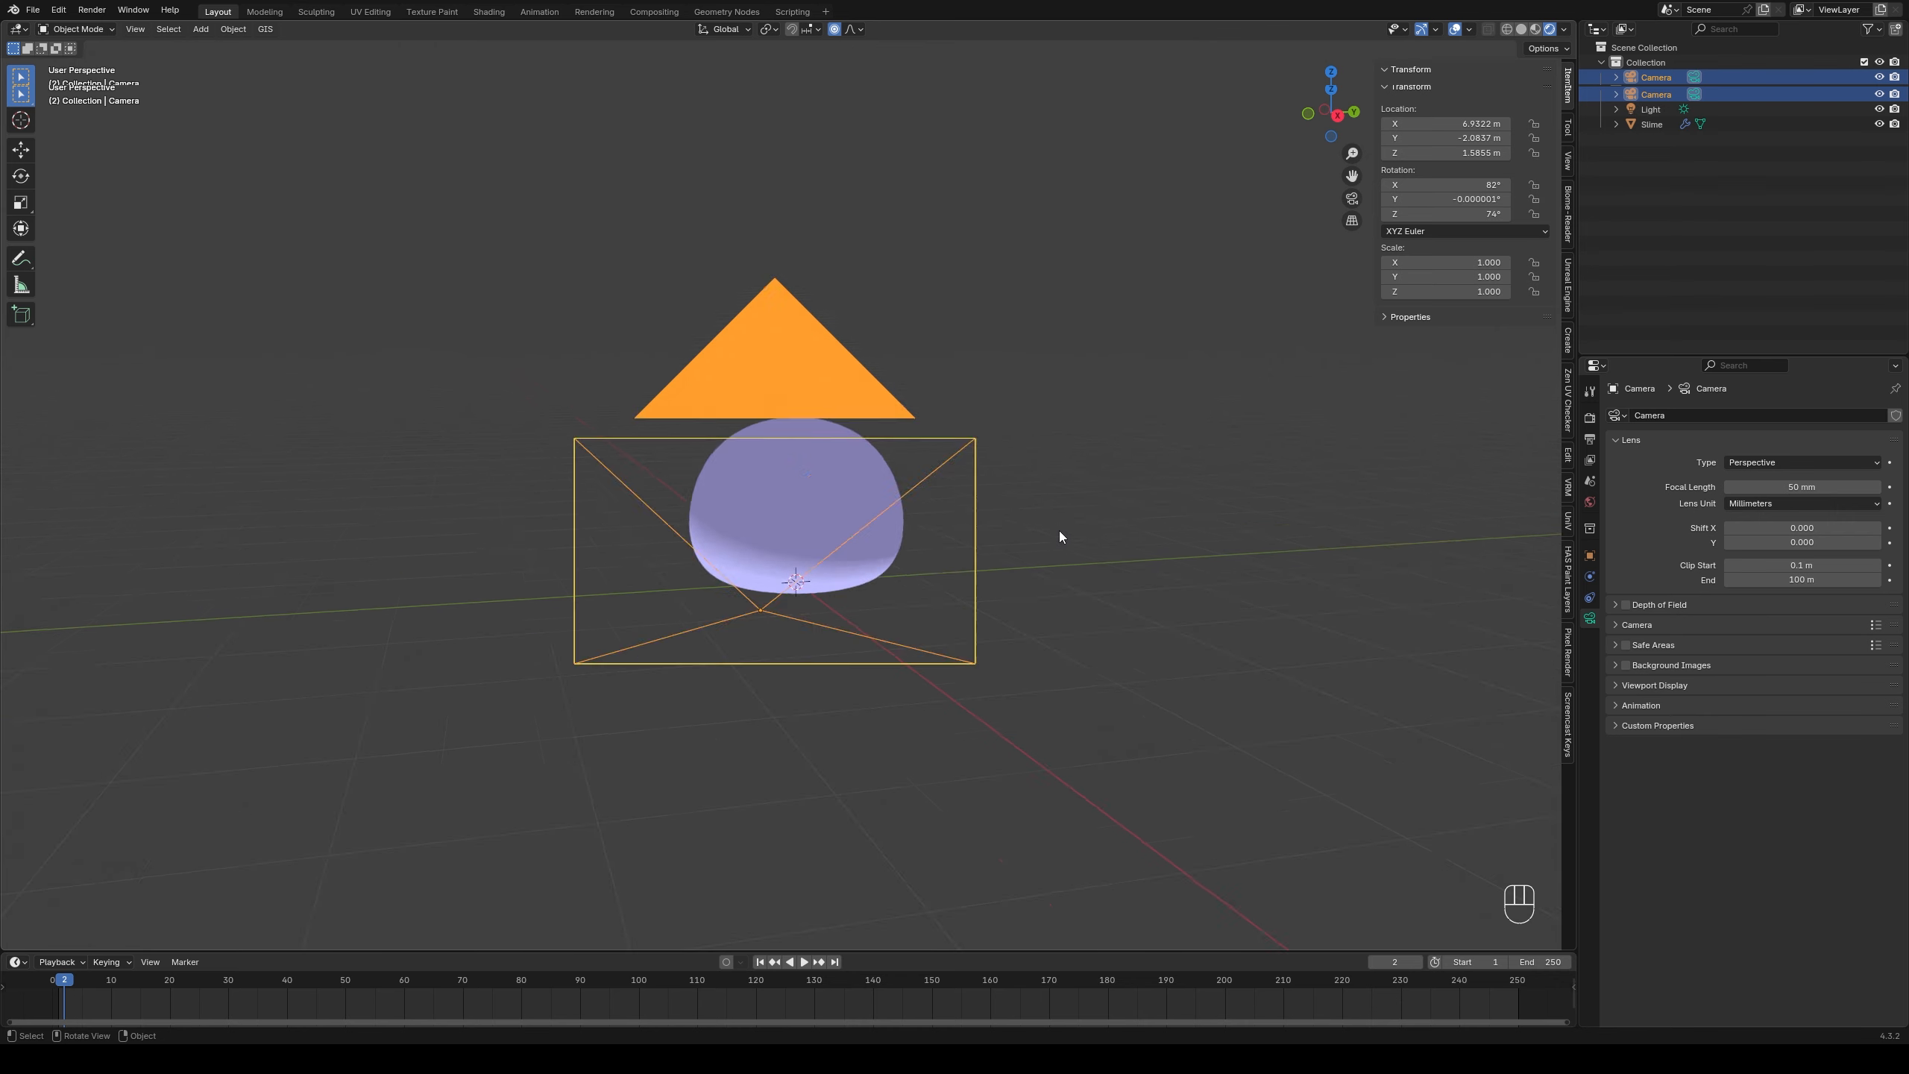
{"action": "key", "text": "h"}
- Set the slime material's Shading Toony to 0.99 and Shading Shift to -0.11
{"action": "scroll", "coordinate": [879, 459], "scroll_direction": "up", "scroll_amount": 6}
{"action": "left_click", "coordinate": [1051, 539]}
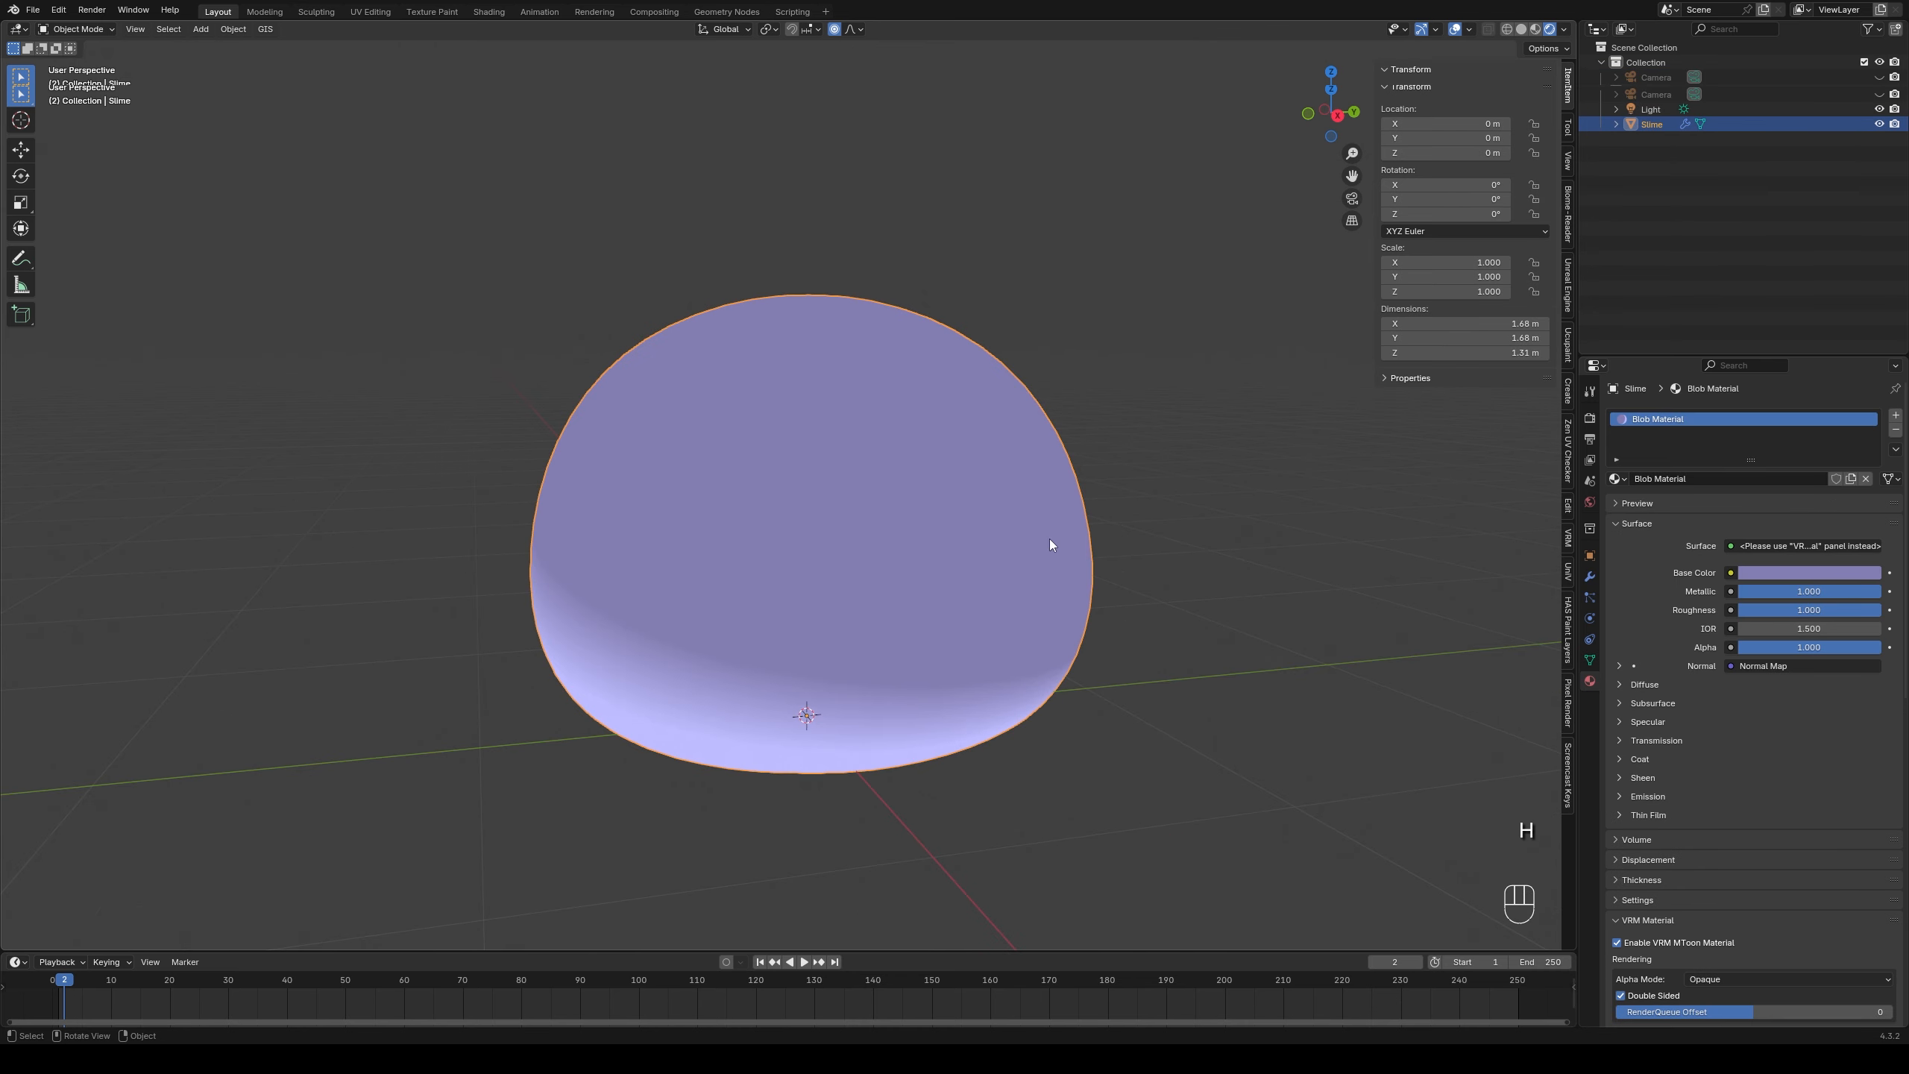
{"action": "scroll", "coordinate": [1718, 639], "scroll_direction": "down", "scroll_amount": 15}
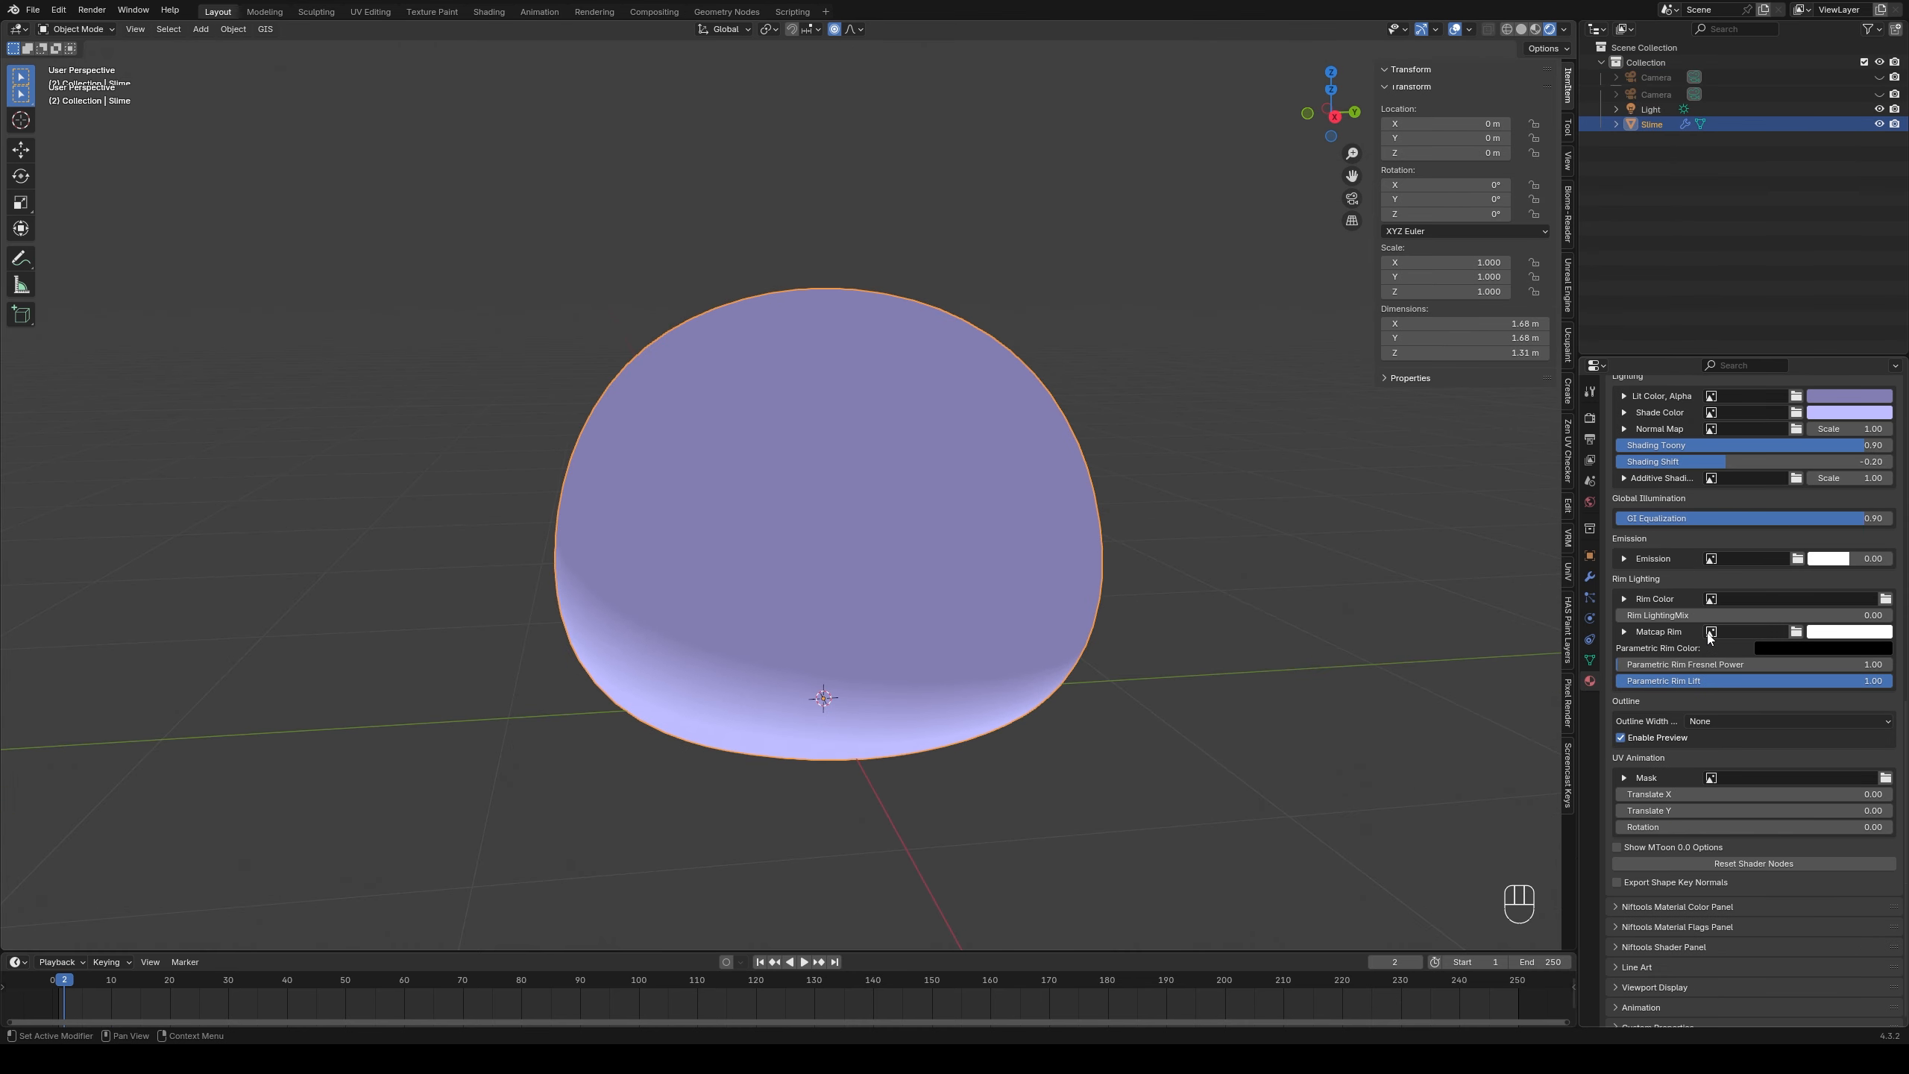
{"action": "mouse_move", "coordinate": [1692, 445]}
{"action": "left_mouse_down"}
{"action": "mouse_move", "coordinate": [1721, 445]}
{"action": "mouse_move", "coordinate": [1668, 444]}
{"action": "mouse_move", "coordinate": [1804, 444]}
{"action": "mouse_move", "coordinate": [1726, 461]}
{"action": "left_mouse_up"}
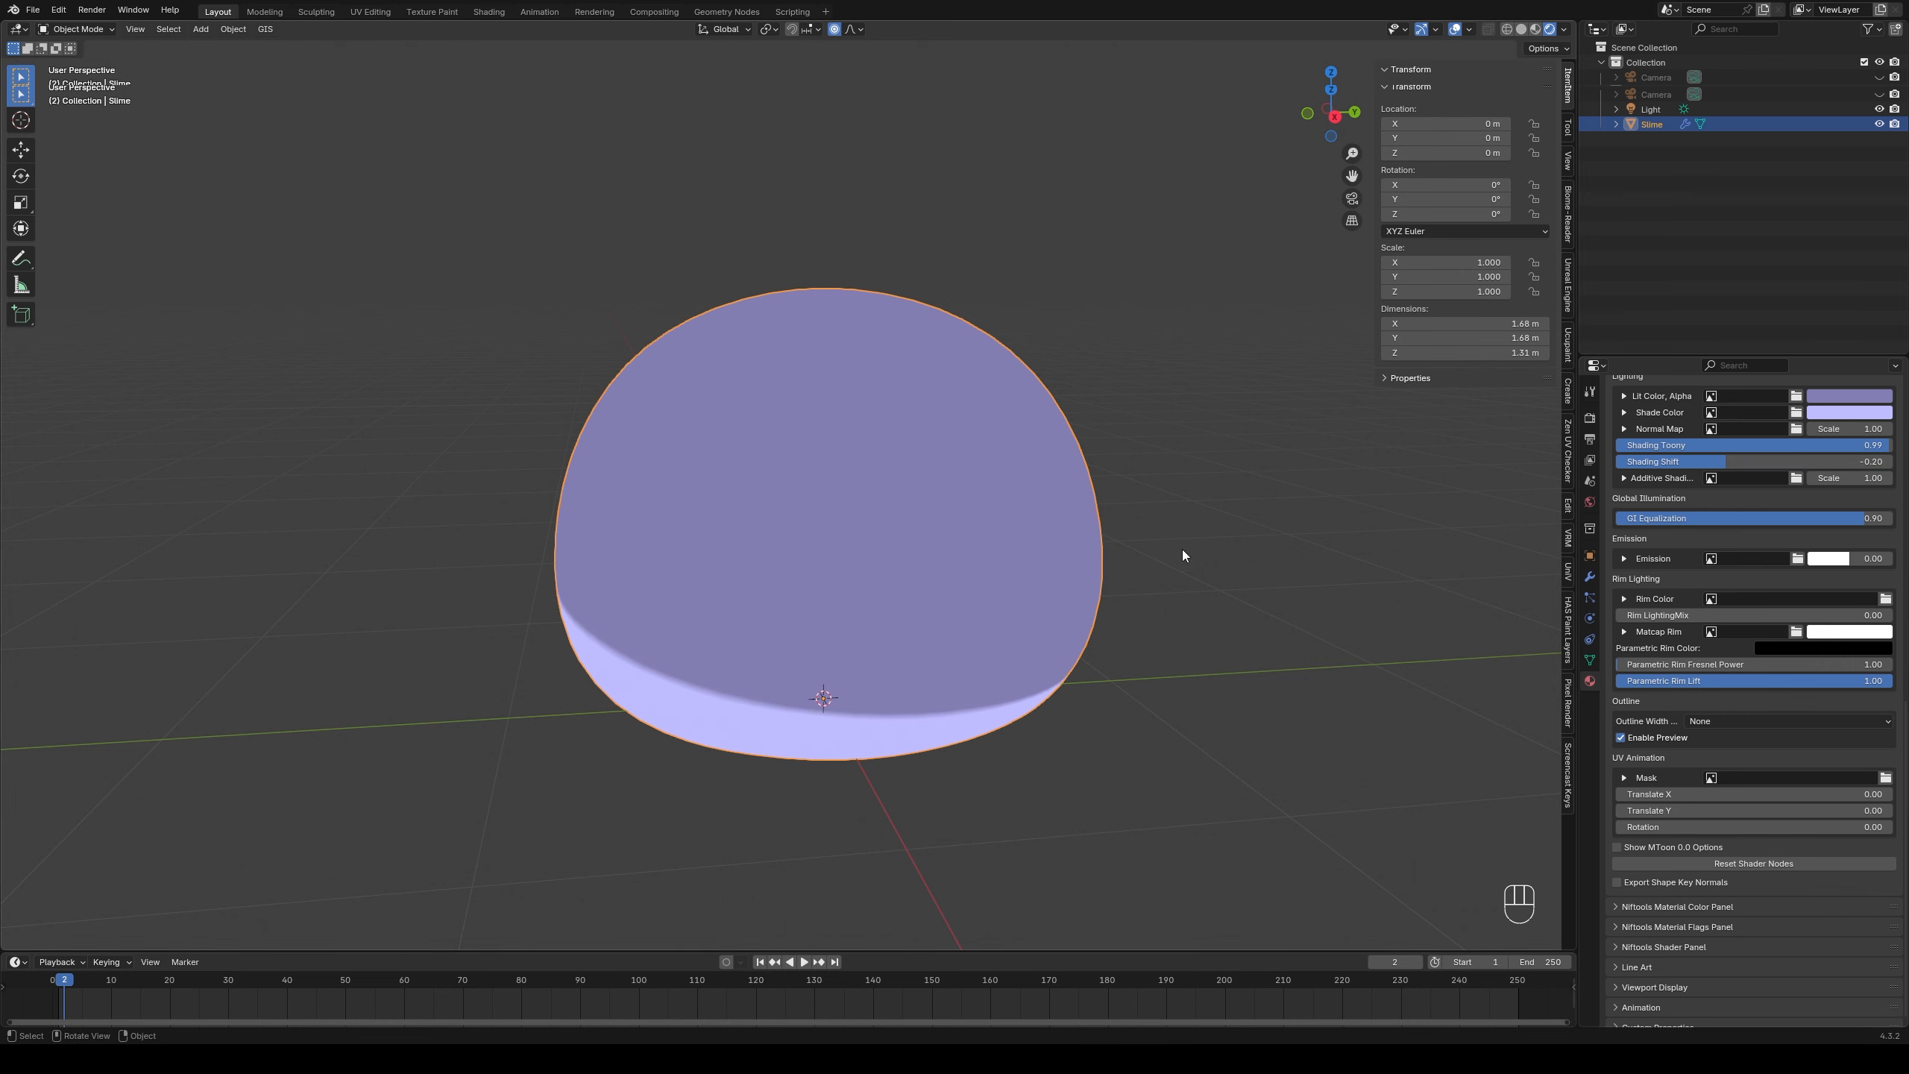
{"action": "middle_click_drag", "start_coordinate": [1180, 549], "coordinate": [1075, 595]}
{"action": "left_click_drag", "start_coordinate": [1729, 461], "coordinate": [1743, 461]}
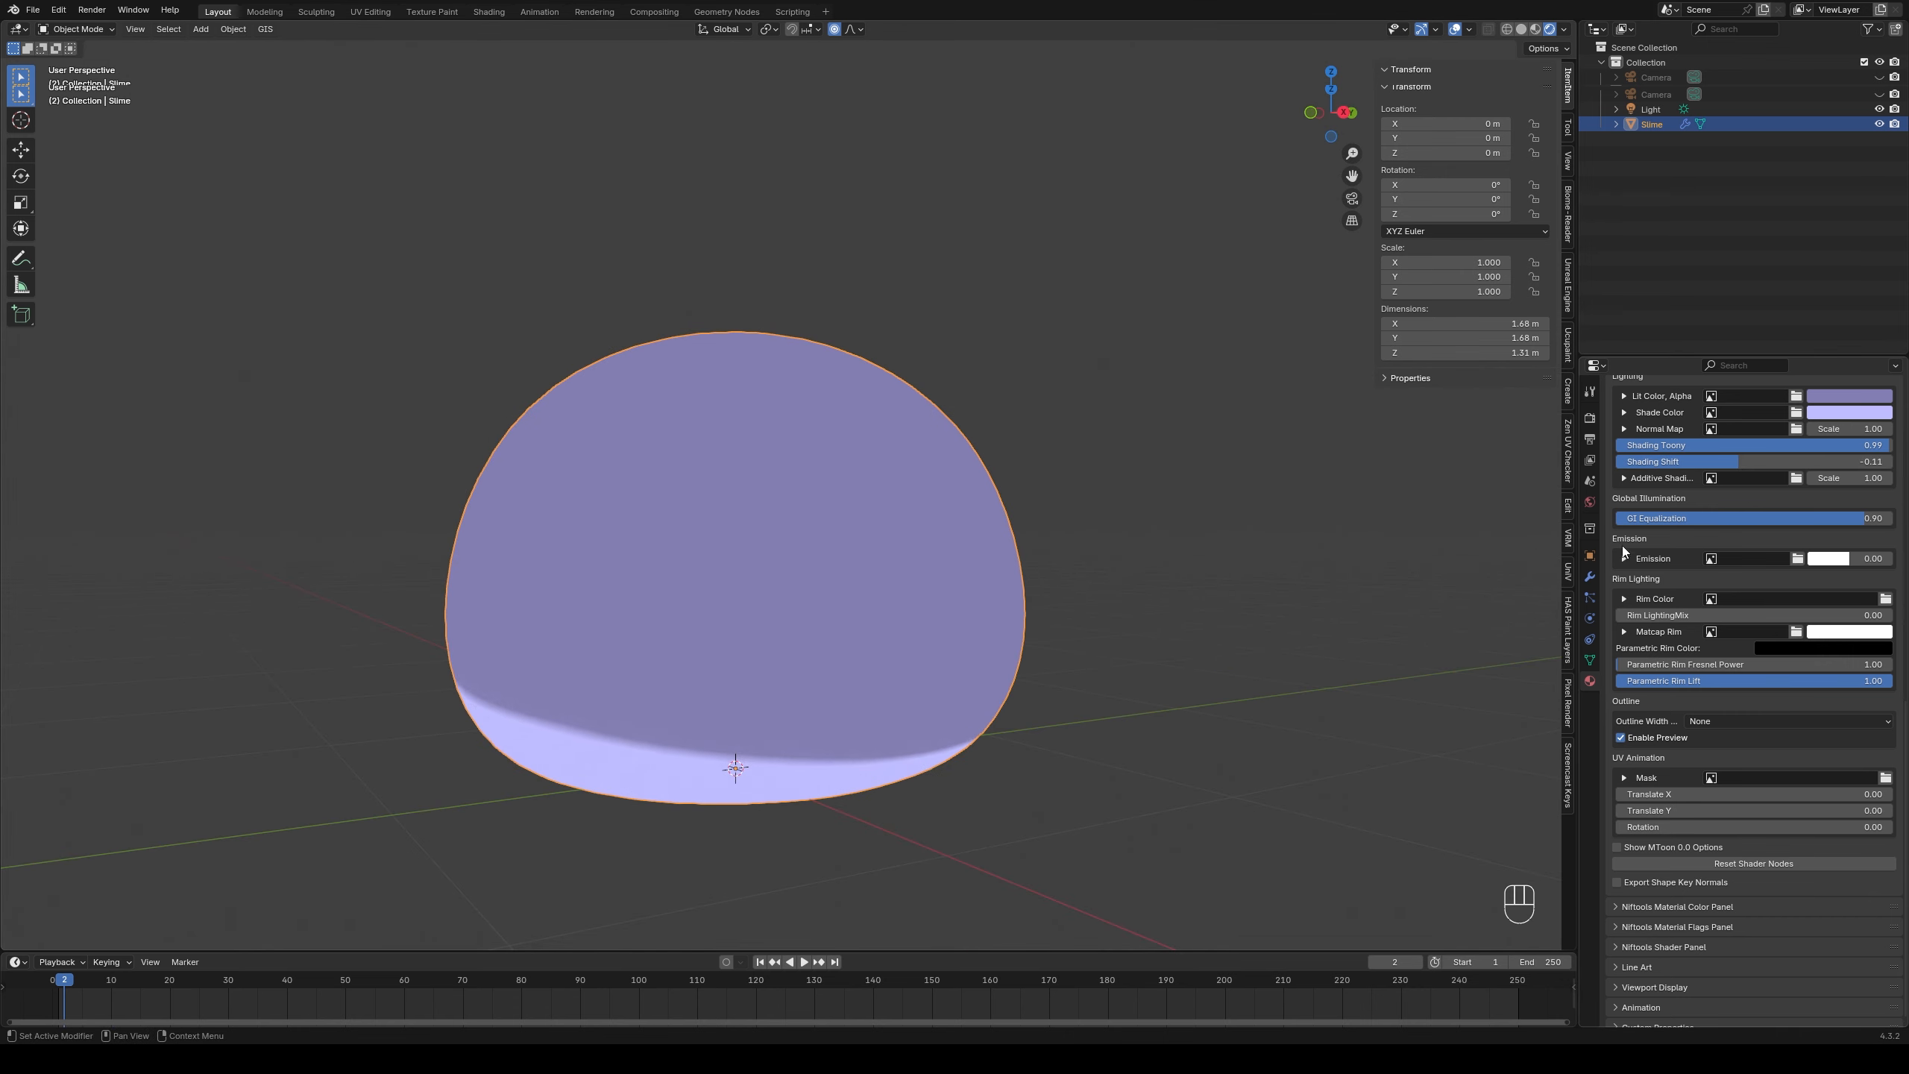
- Give the slime material an outline in World Coordinates mode with a width of 0.02
{"action": "left_click", "coordinate": [1755, 711]}
{"action": "left_click", "coordinate": [1733, 744]}
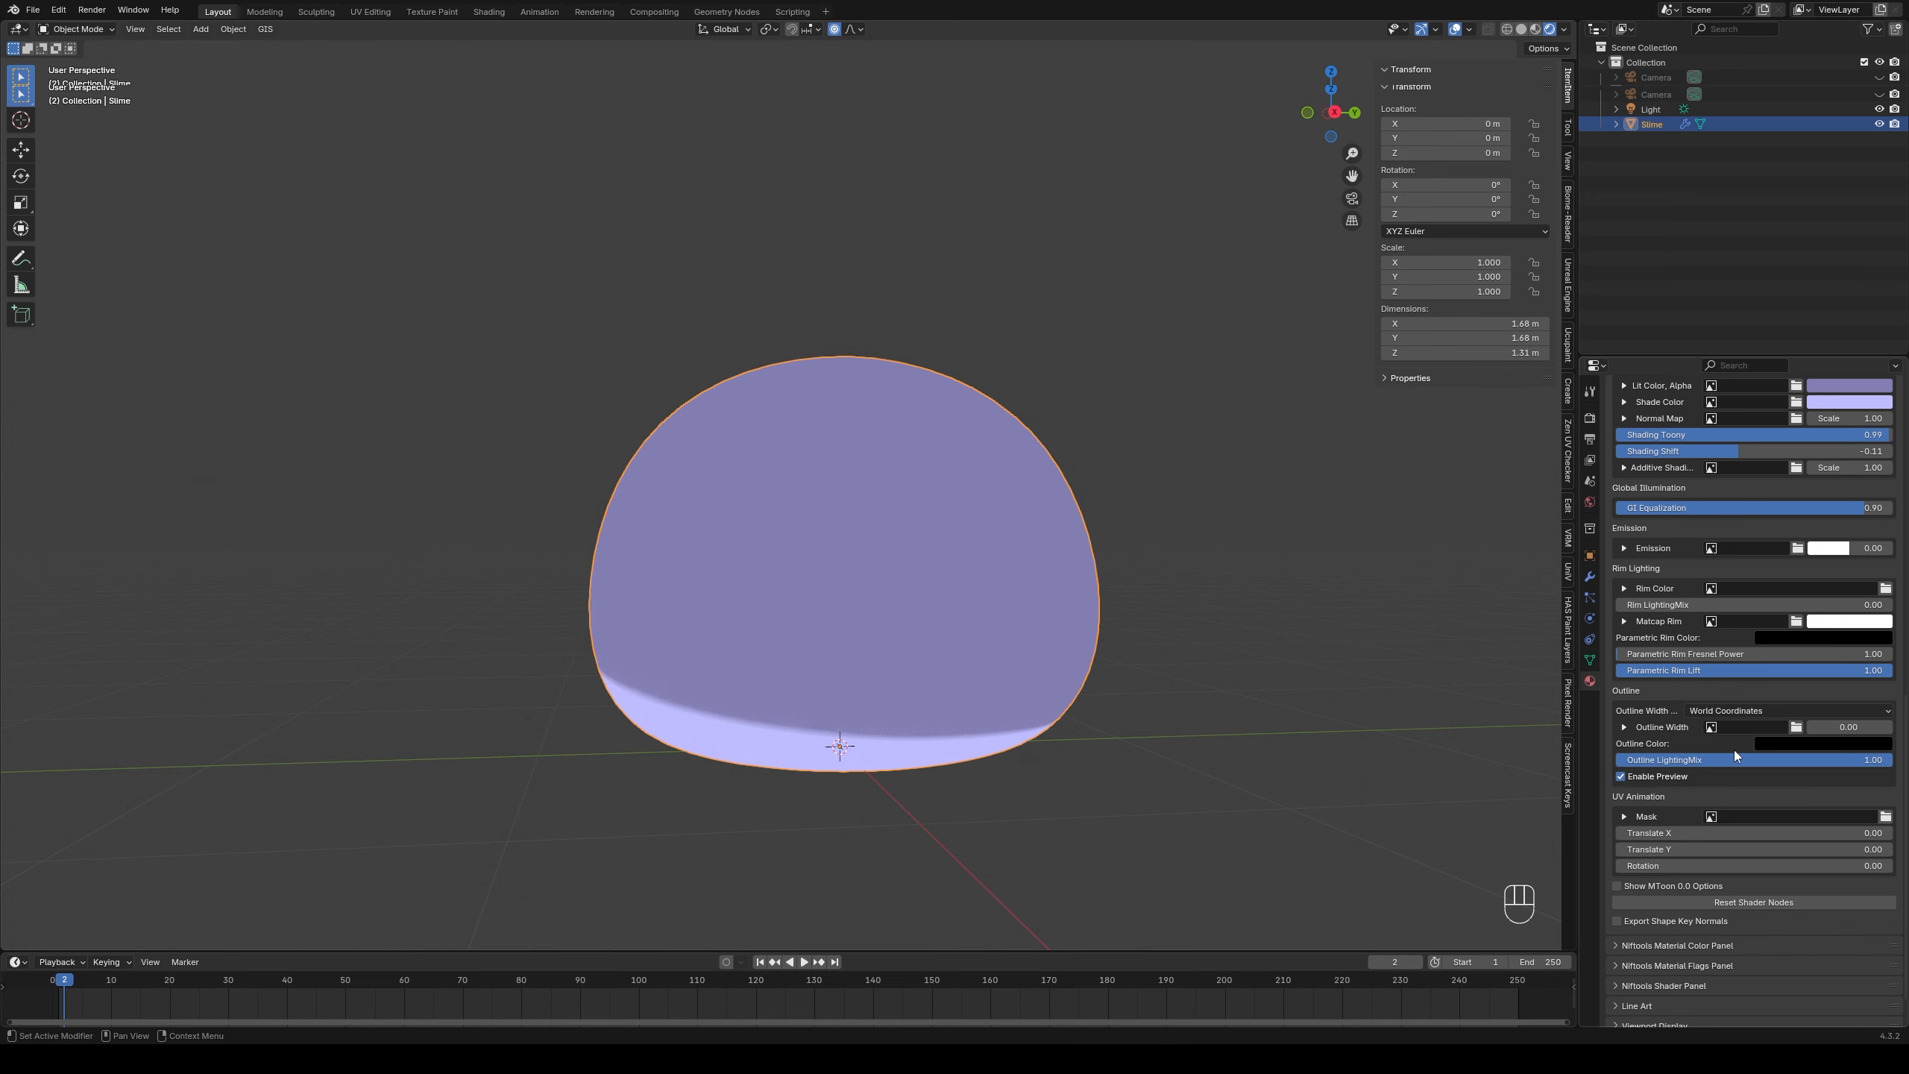
{"action": "mouse_move", "coordinate": [1879, 726]}
{"action": "left_mouse_down"}
{"action": "mouse_move", "coordinate": [1902, 726]}
{"action": "mouse_move", "coordinate": [1841, 726]}
{"action": "left_mouse_up"}
- Change the slime's outline color from black to a muted, slightly bluish grey
{"action": "left_click", "coordinate": [1826, 744]}
{"action": "scroll", "coordinate": [1813, 572], "scroll_direction": "up", "scroll_amount": 6}
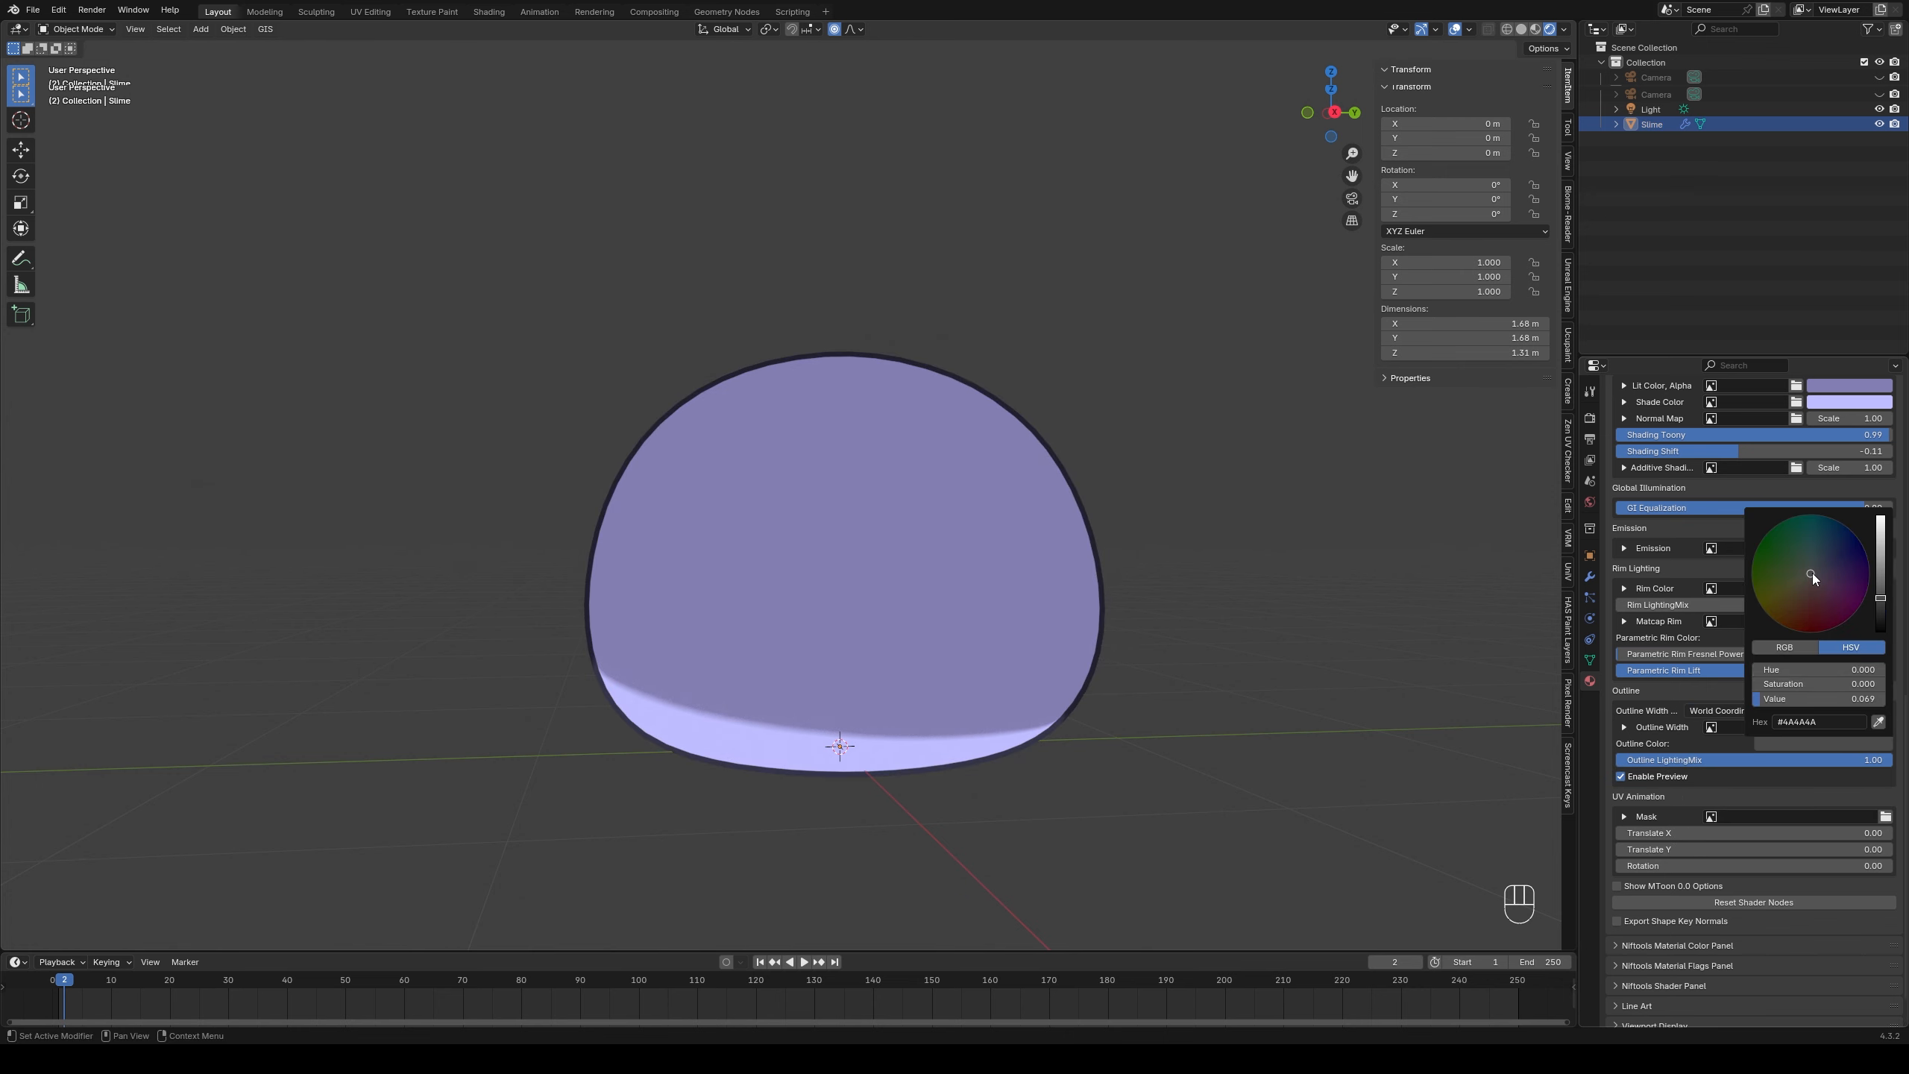
{"action": "left_click_drag", "start_coordinate": [1812, 572], "coordinate": [1828, 542]}
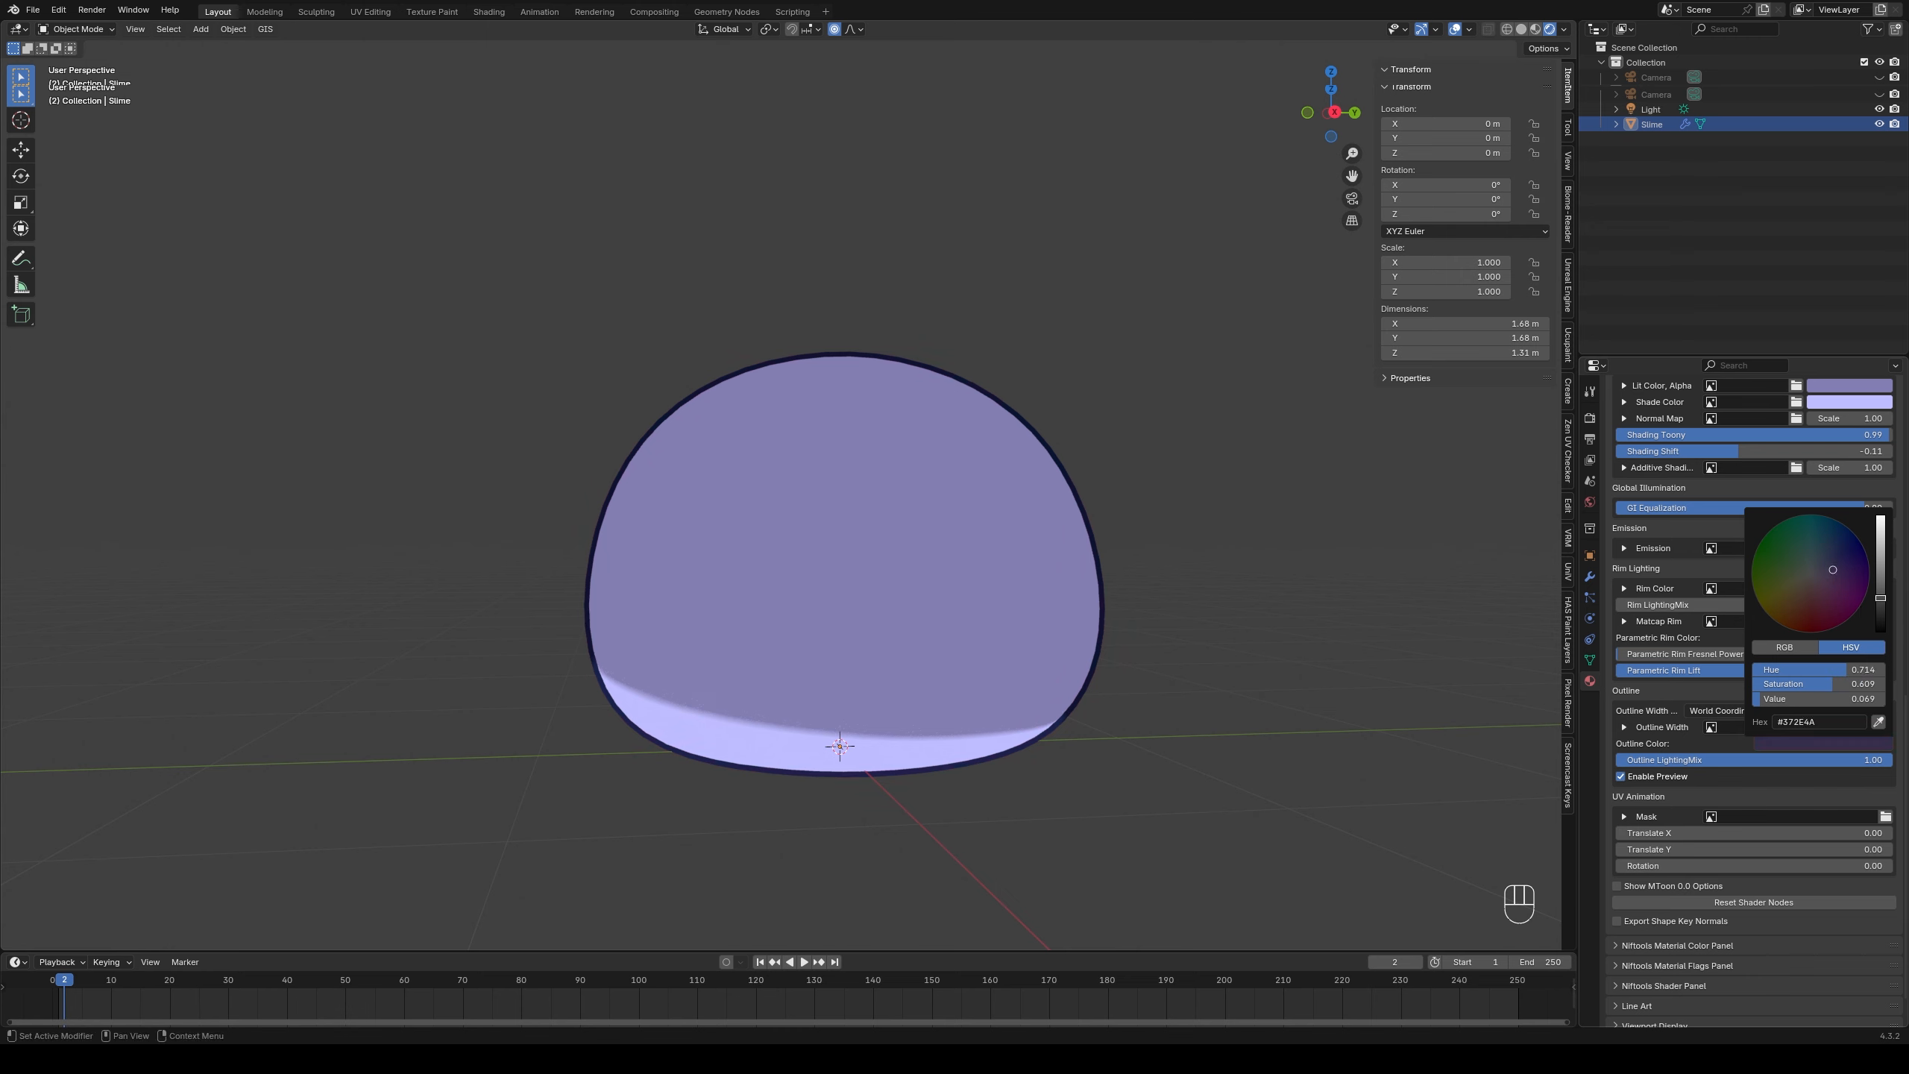
{"action": "left_click_drag", "start_coordinate": [1842, 699], "coordinate": [1858, 699]}
{"action": "left_click_drag", "start_coordinate": [1833, 570], "coordinate": [1818, 566]}
{"action": "left_click_drag", "start_coordinate": [1852, 699], "coordinate": [1841, 699]}
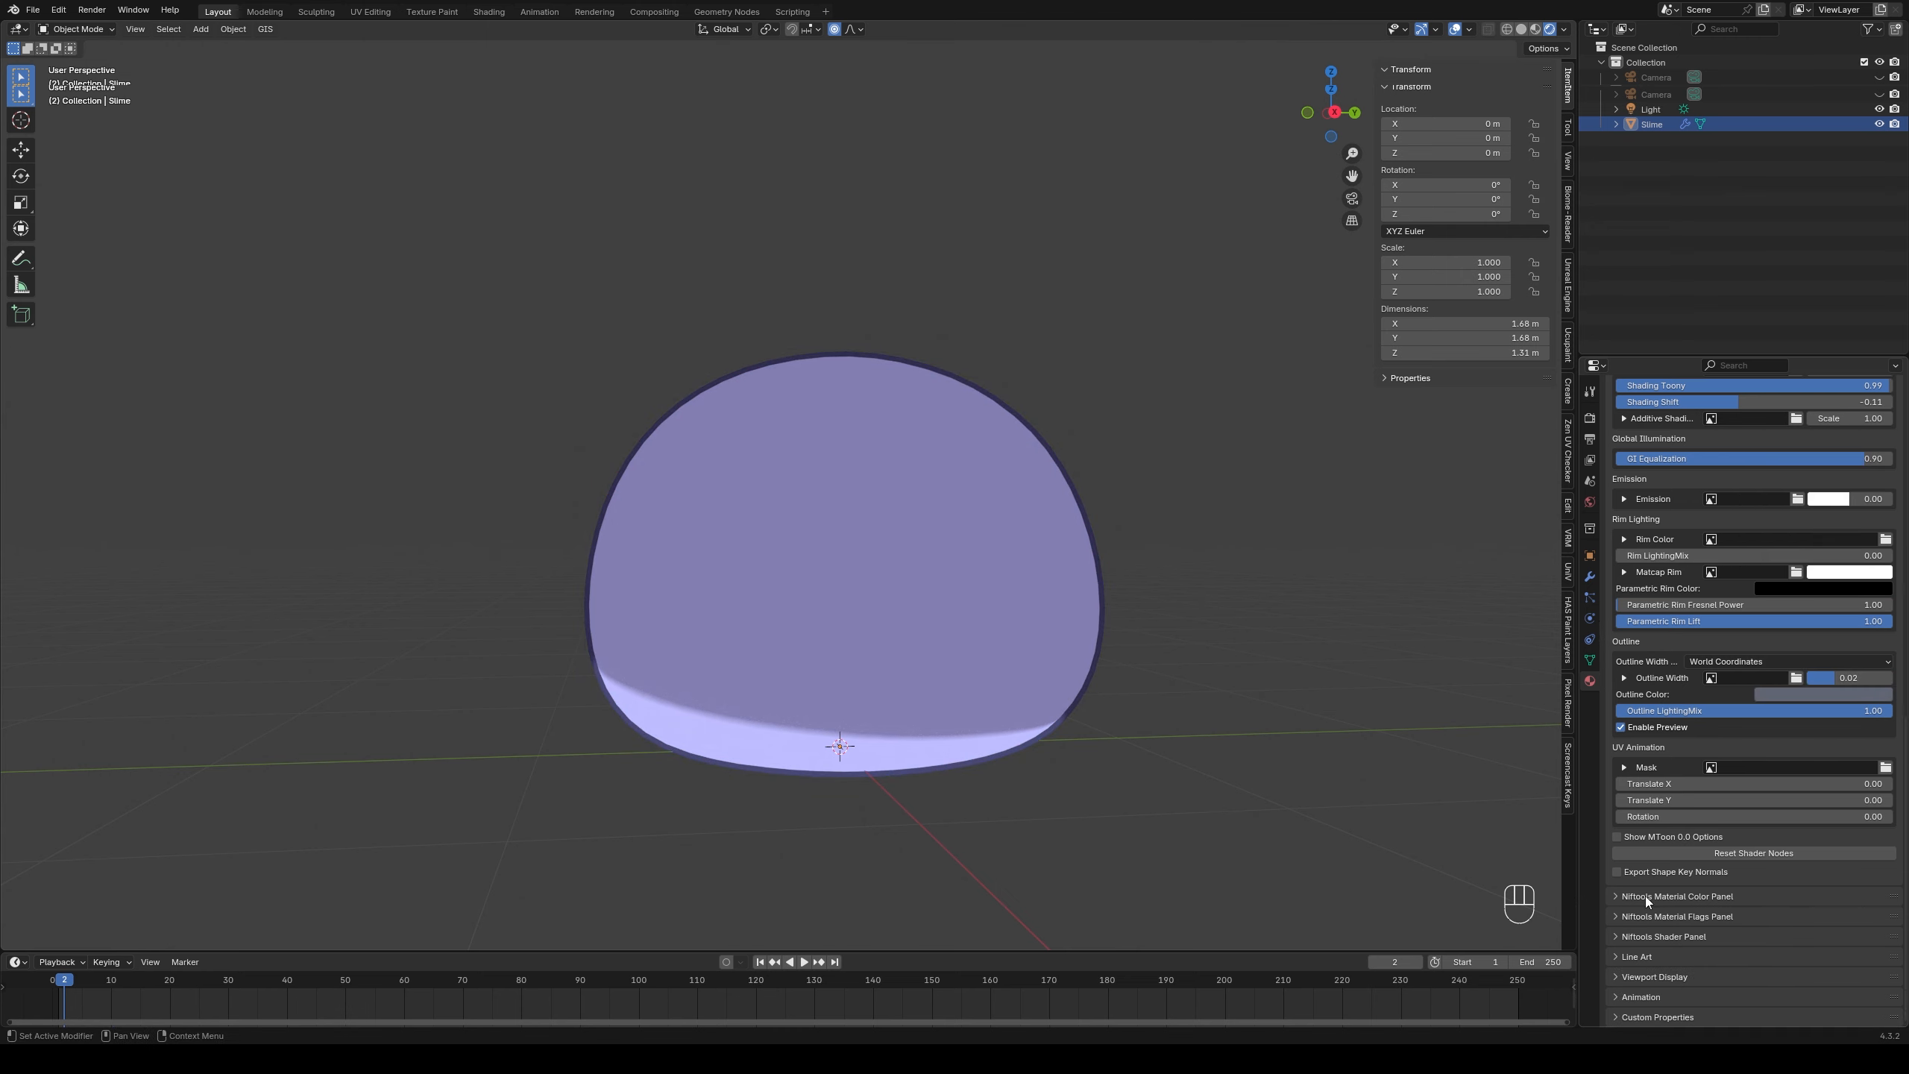
- Set the material's Parametric Rim Fresnel Power to 0.00
{"action": "scroll", "coordinate": [1670, 857], "scroll_direction": "up", "scroll_amount": 2}
{"action": "scroll", "coordinate": [1670, 857], "scroll_direction": "up", "scroll_amount": 3}
{"action": "left_click_drag", "start_coordinate": [1706, 755], "coordinate": [1683, 754]}
- Try the b7.png image as the material's Matcap Rim texture and remove it again
{"action": "left_click", "coordinate": [1756, 721]}
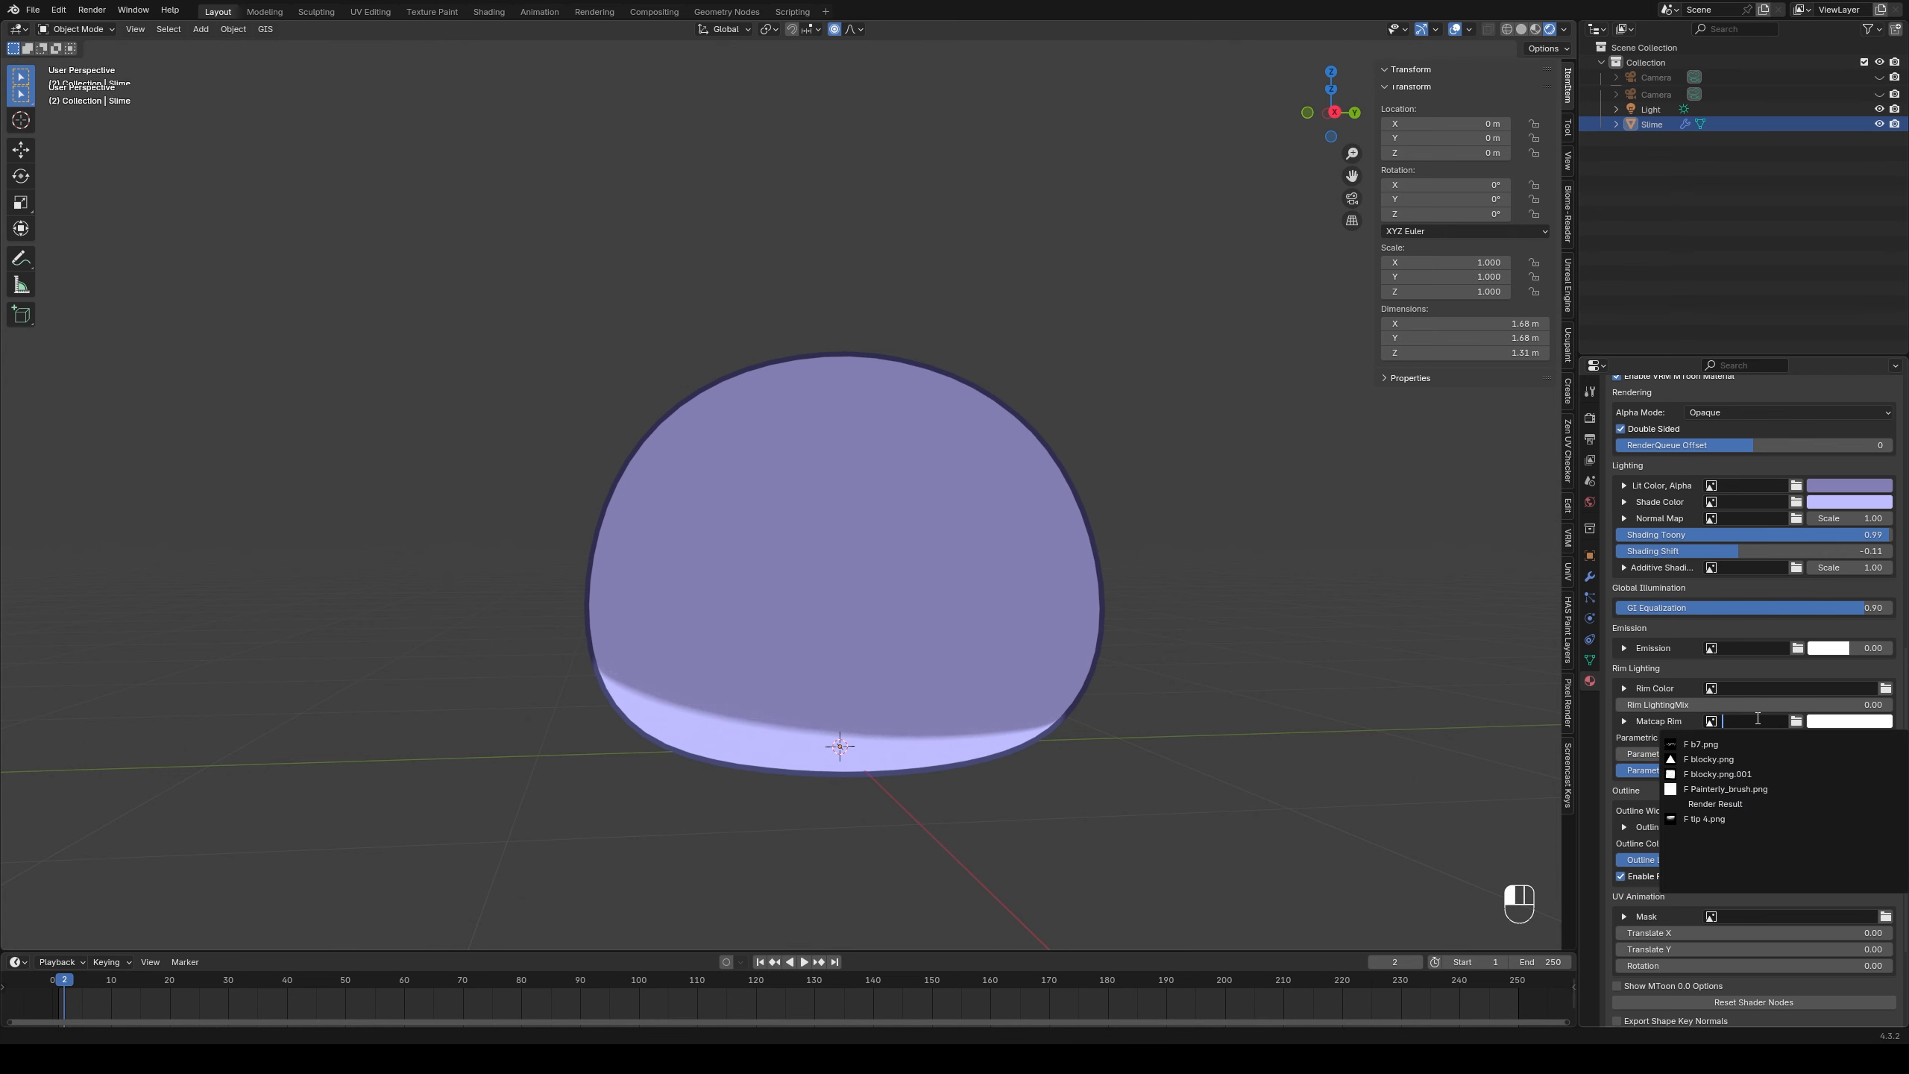
{"action": "left_click", "coordinate": [1701, 744]}
{"action": "middle_click_drag", "start_coordinate": [1263, 669], "coordinate": [1203, 639]}
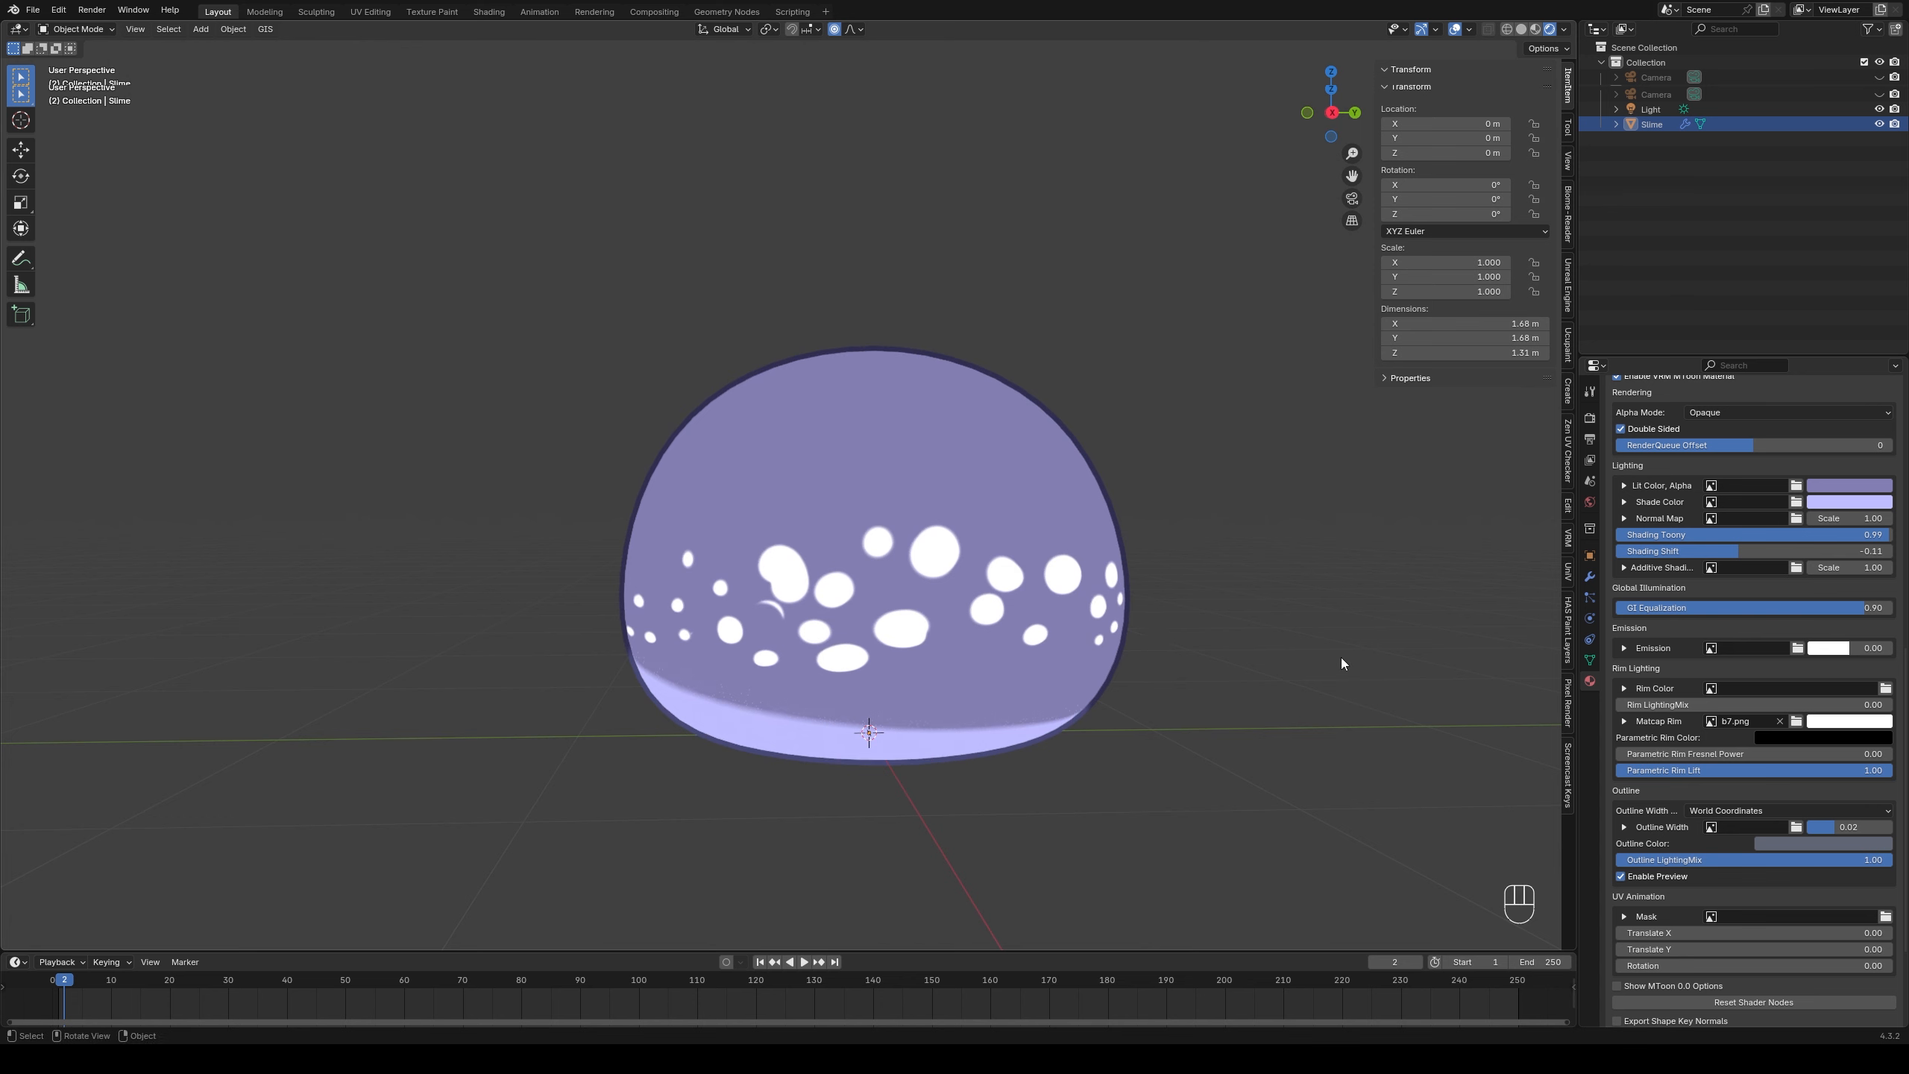
{"action": "left_click", "coordinate": [1780, 720]}
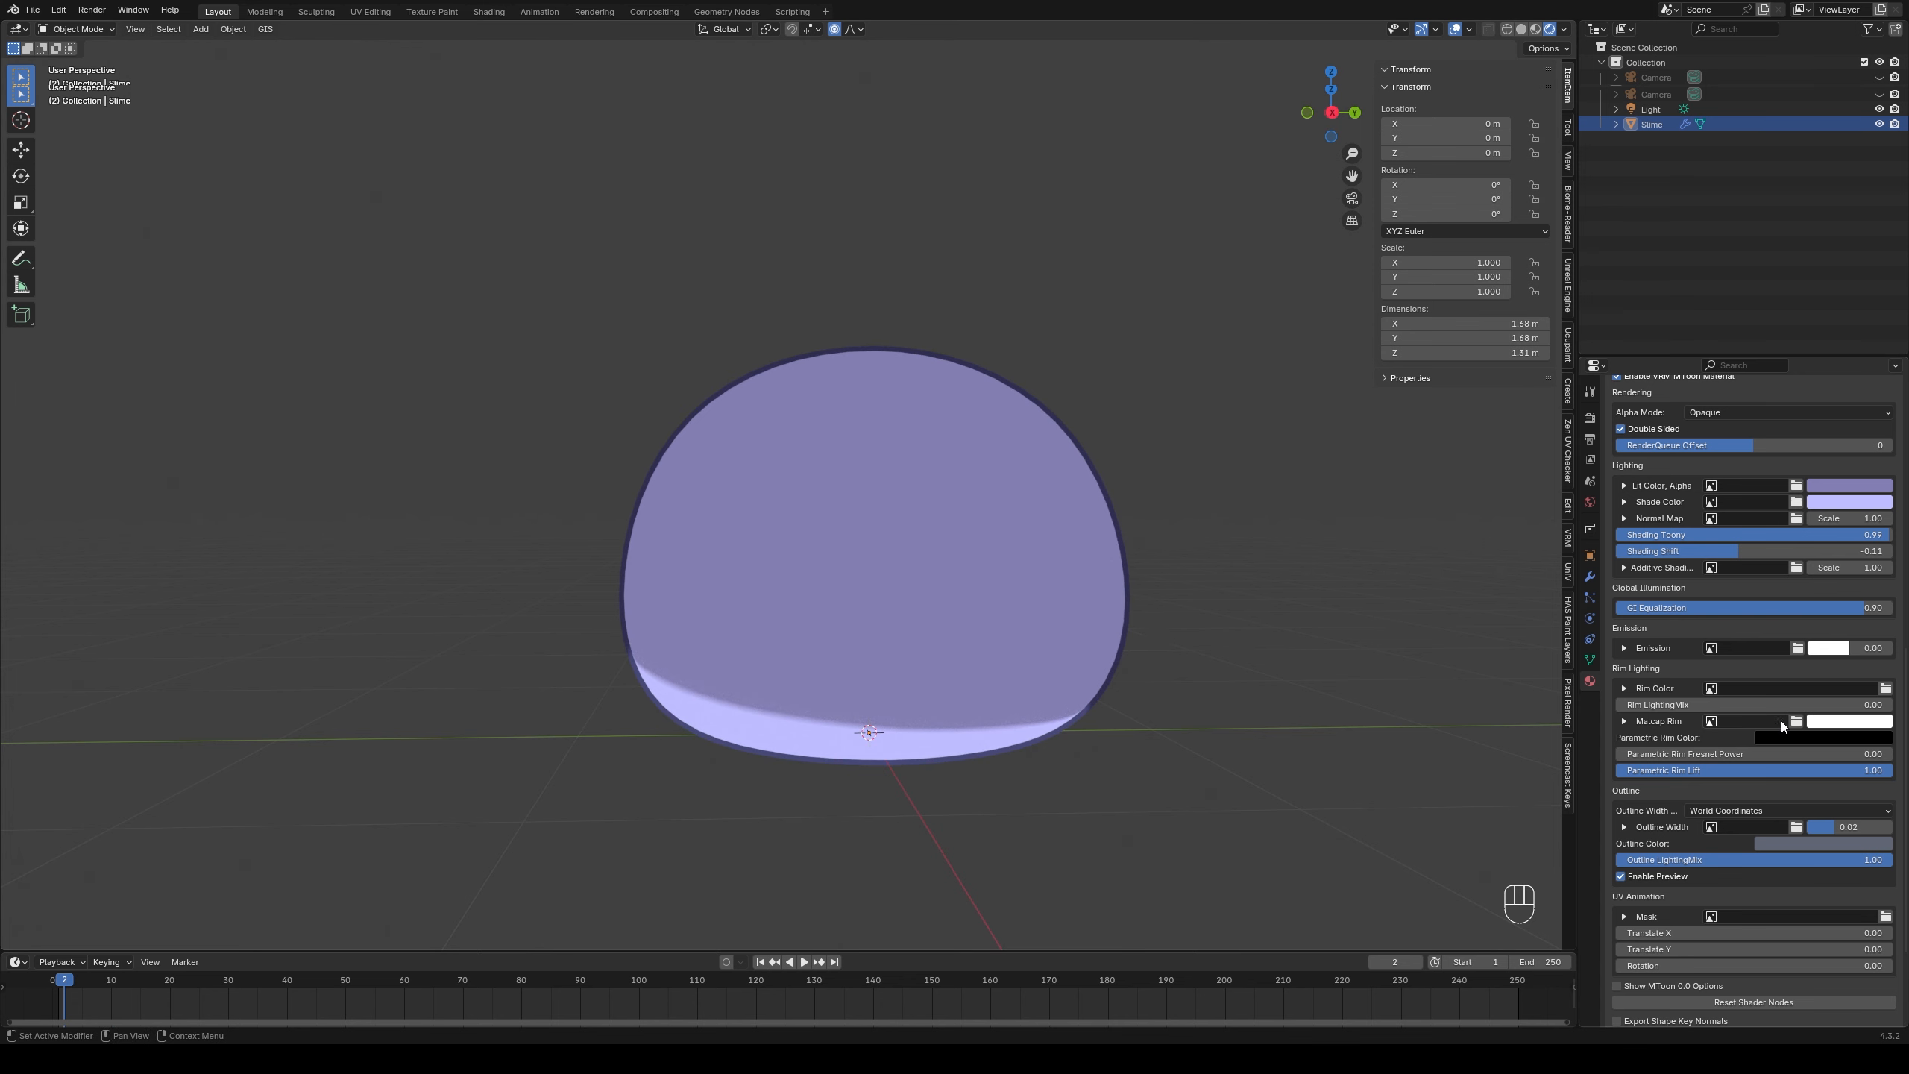
- Switch to the Texture Paint workspace and create a blank image named "Blob reflect"
{"action": "left_click", "coordinate": [430, 15]}
{"action": "scroll", "coordinate": [1191, 481], "scroll_direction": "up", "scroll_amount": 6}
{"action": "middle_click_drag", "start_coordinate": [1193, 482], "coordinate": [1073, 428]}
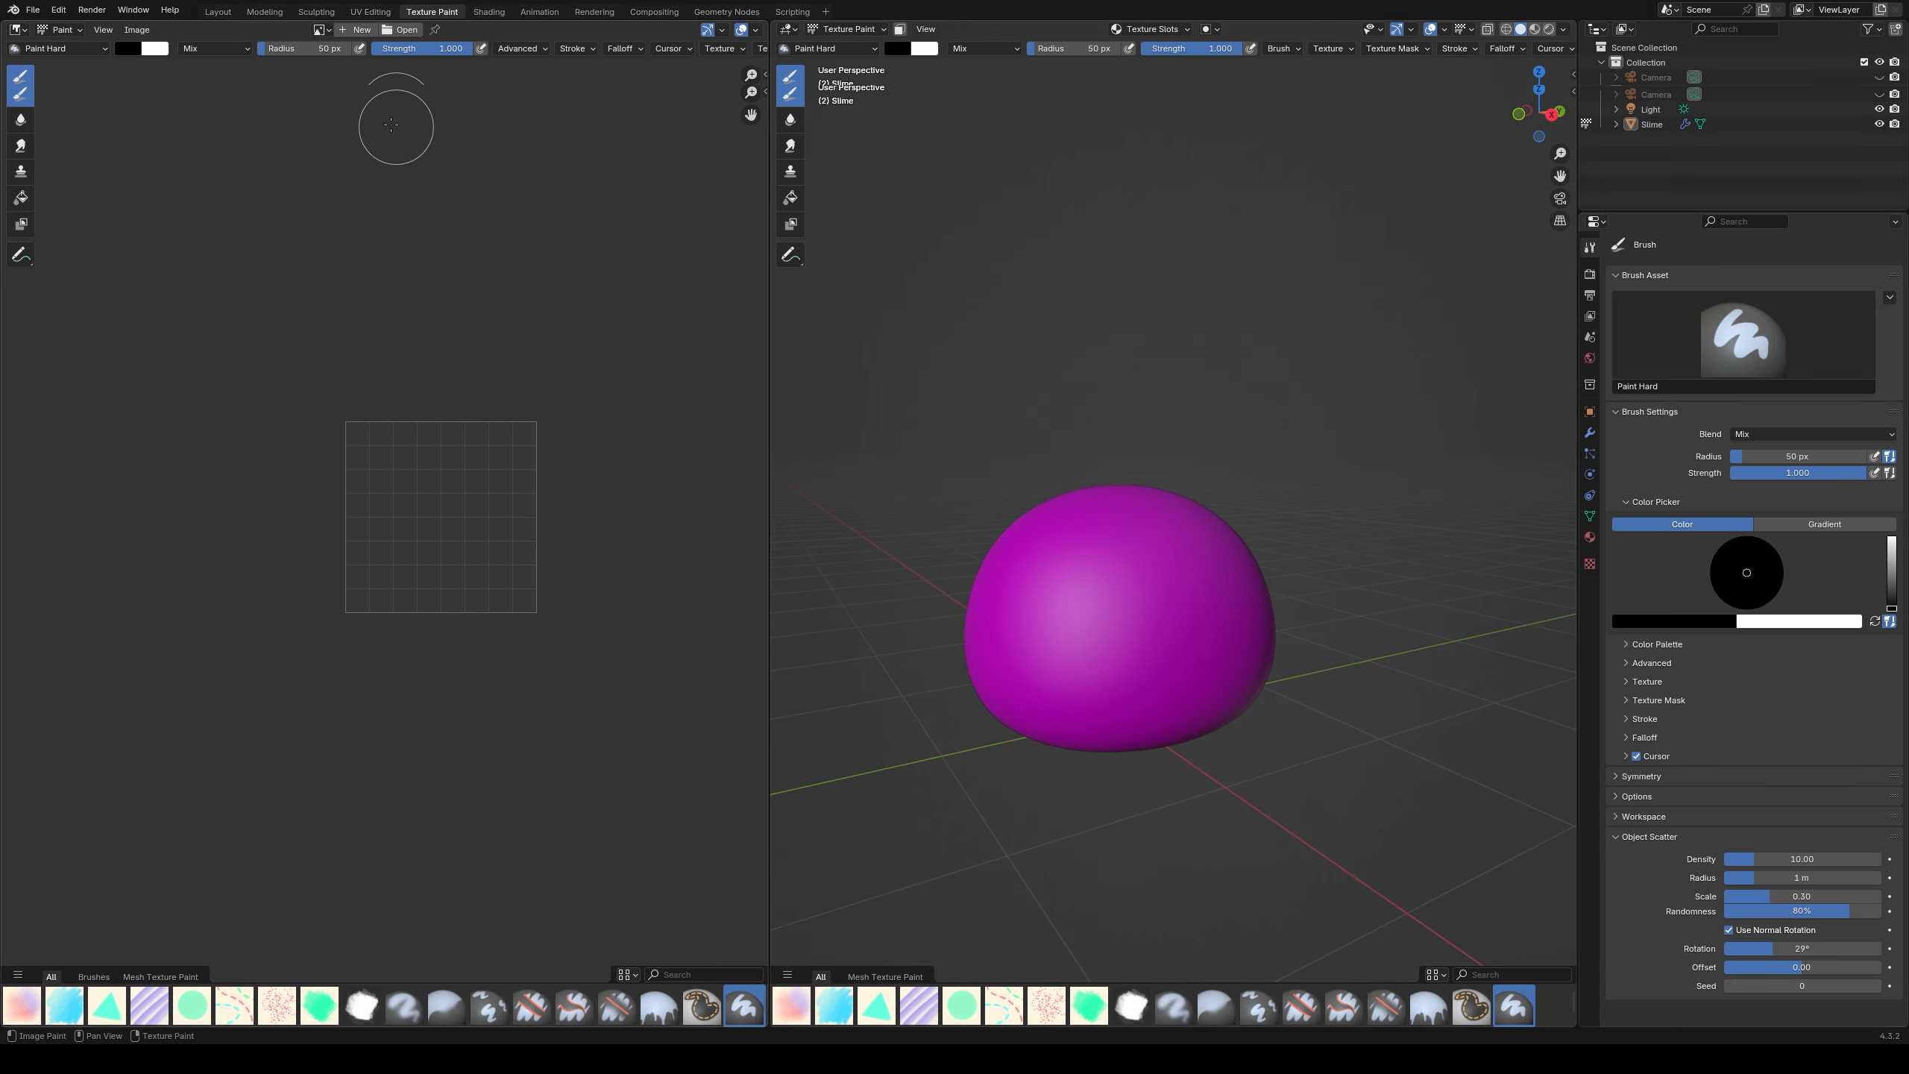
{"action": "left_click", "coordinate": [321, 29]}
{"action": "left_click", "coordinate": [355, 29]}
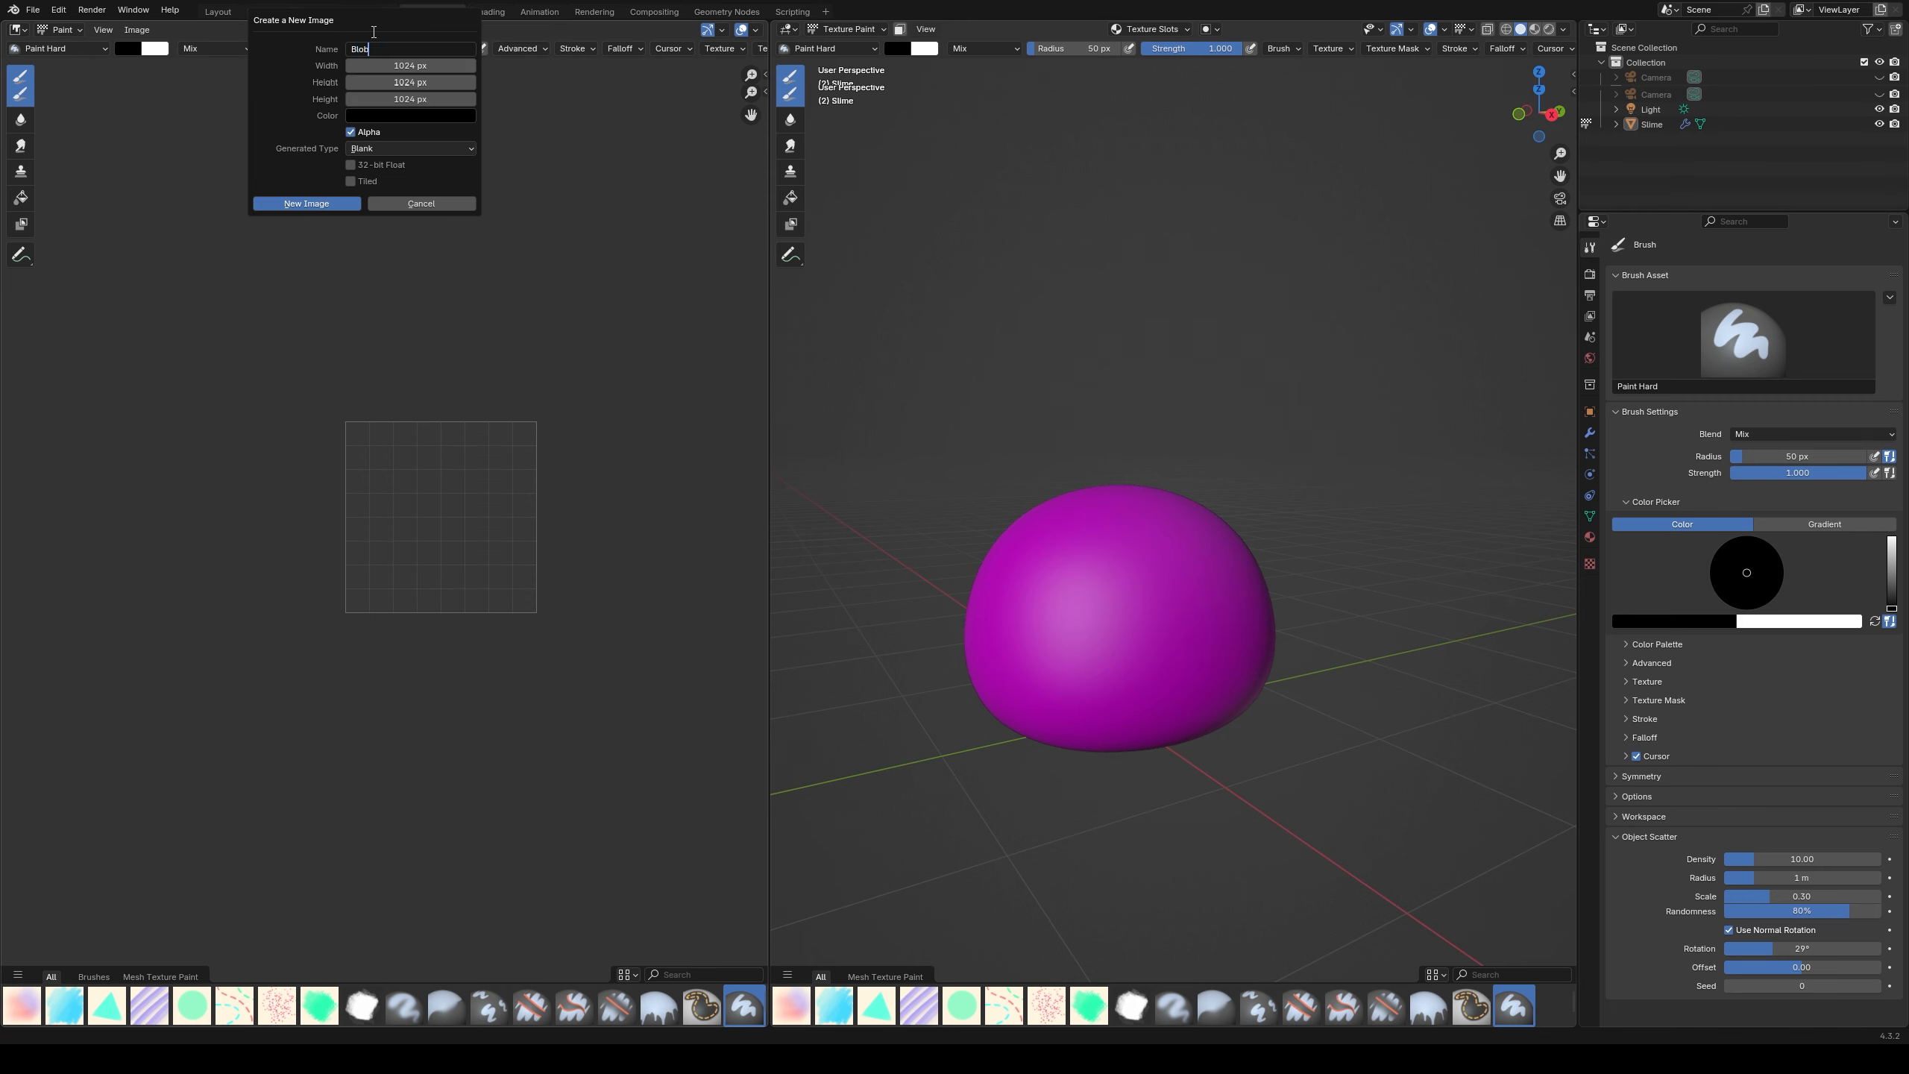
{"action": "left_click", "coordinate": [314, 204]}
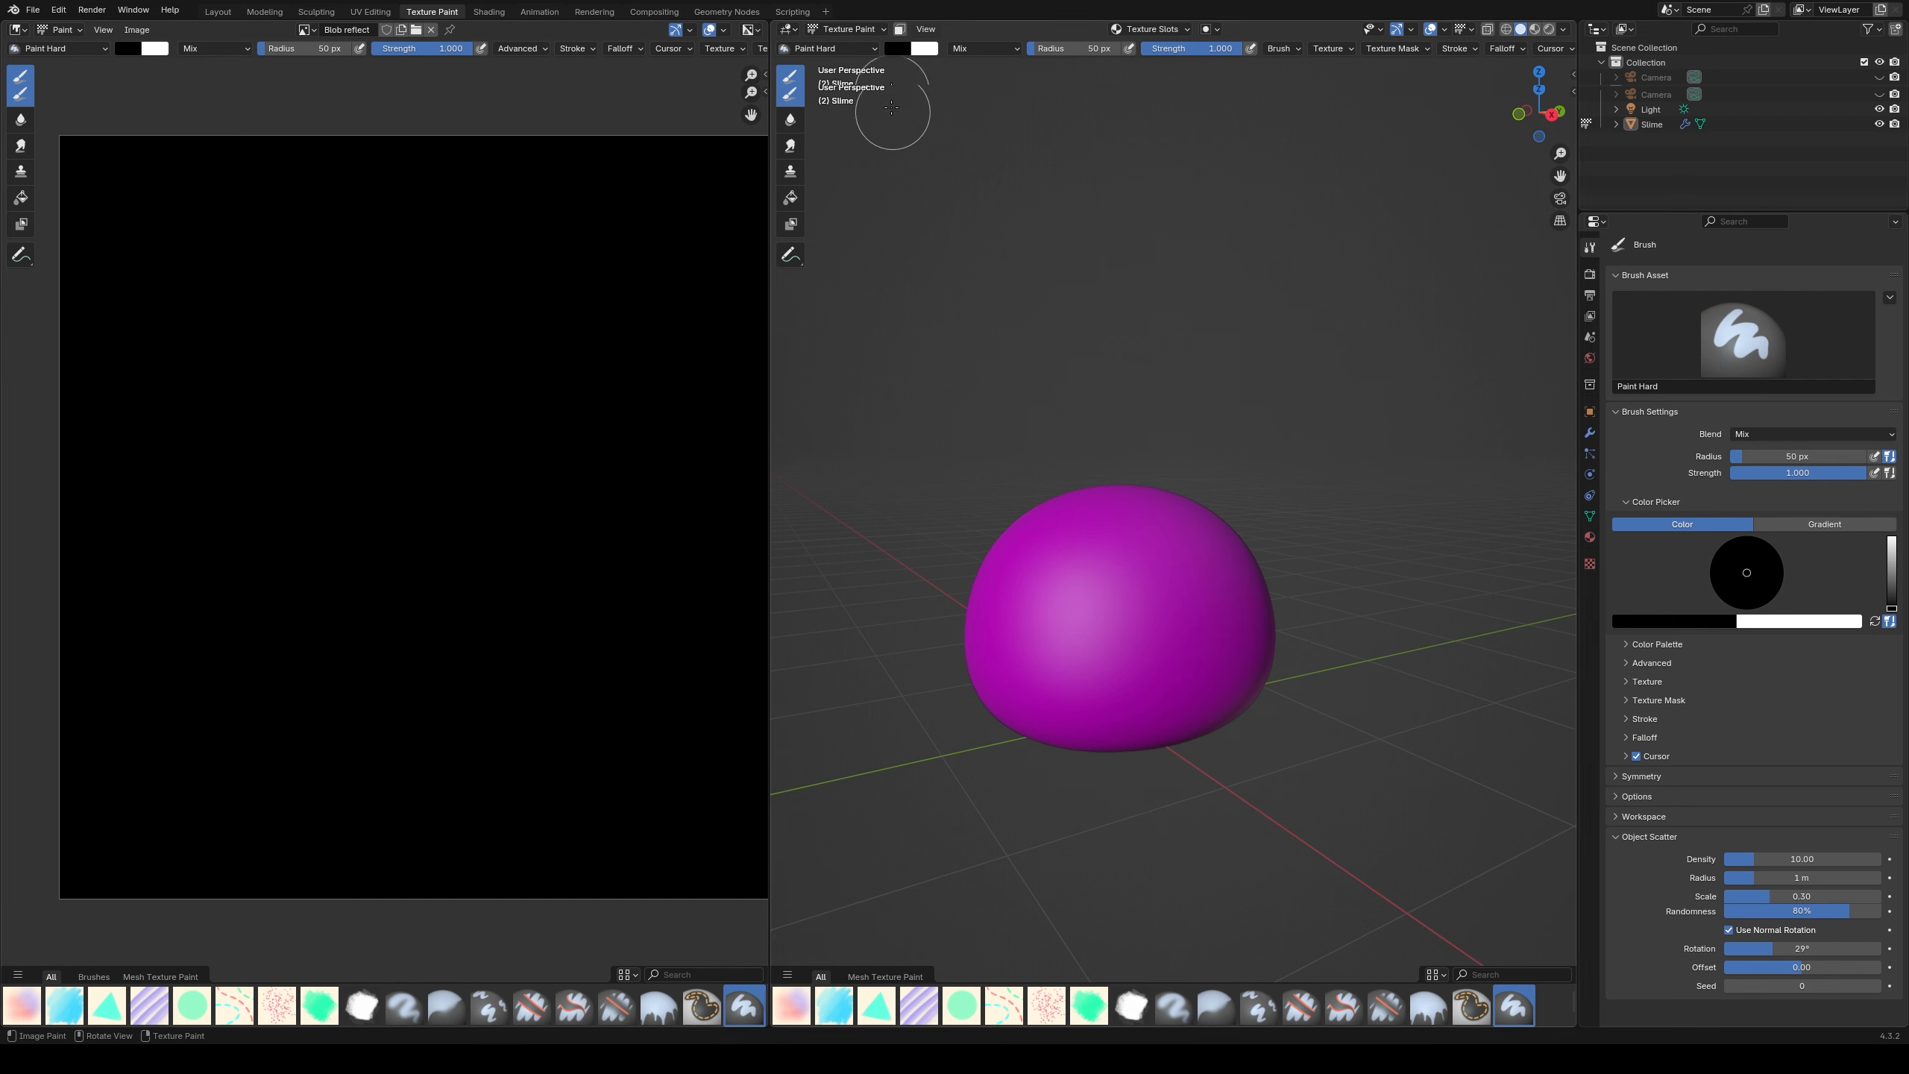
- Show the slime in rendered shading and assign the Blob reflect image as its Matcap Rim texture
{"action": "left_click", "coordinate": [1549, 28]}
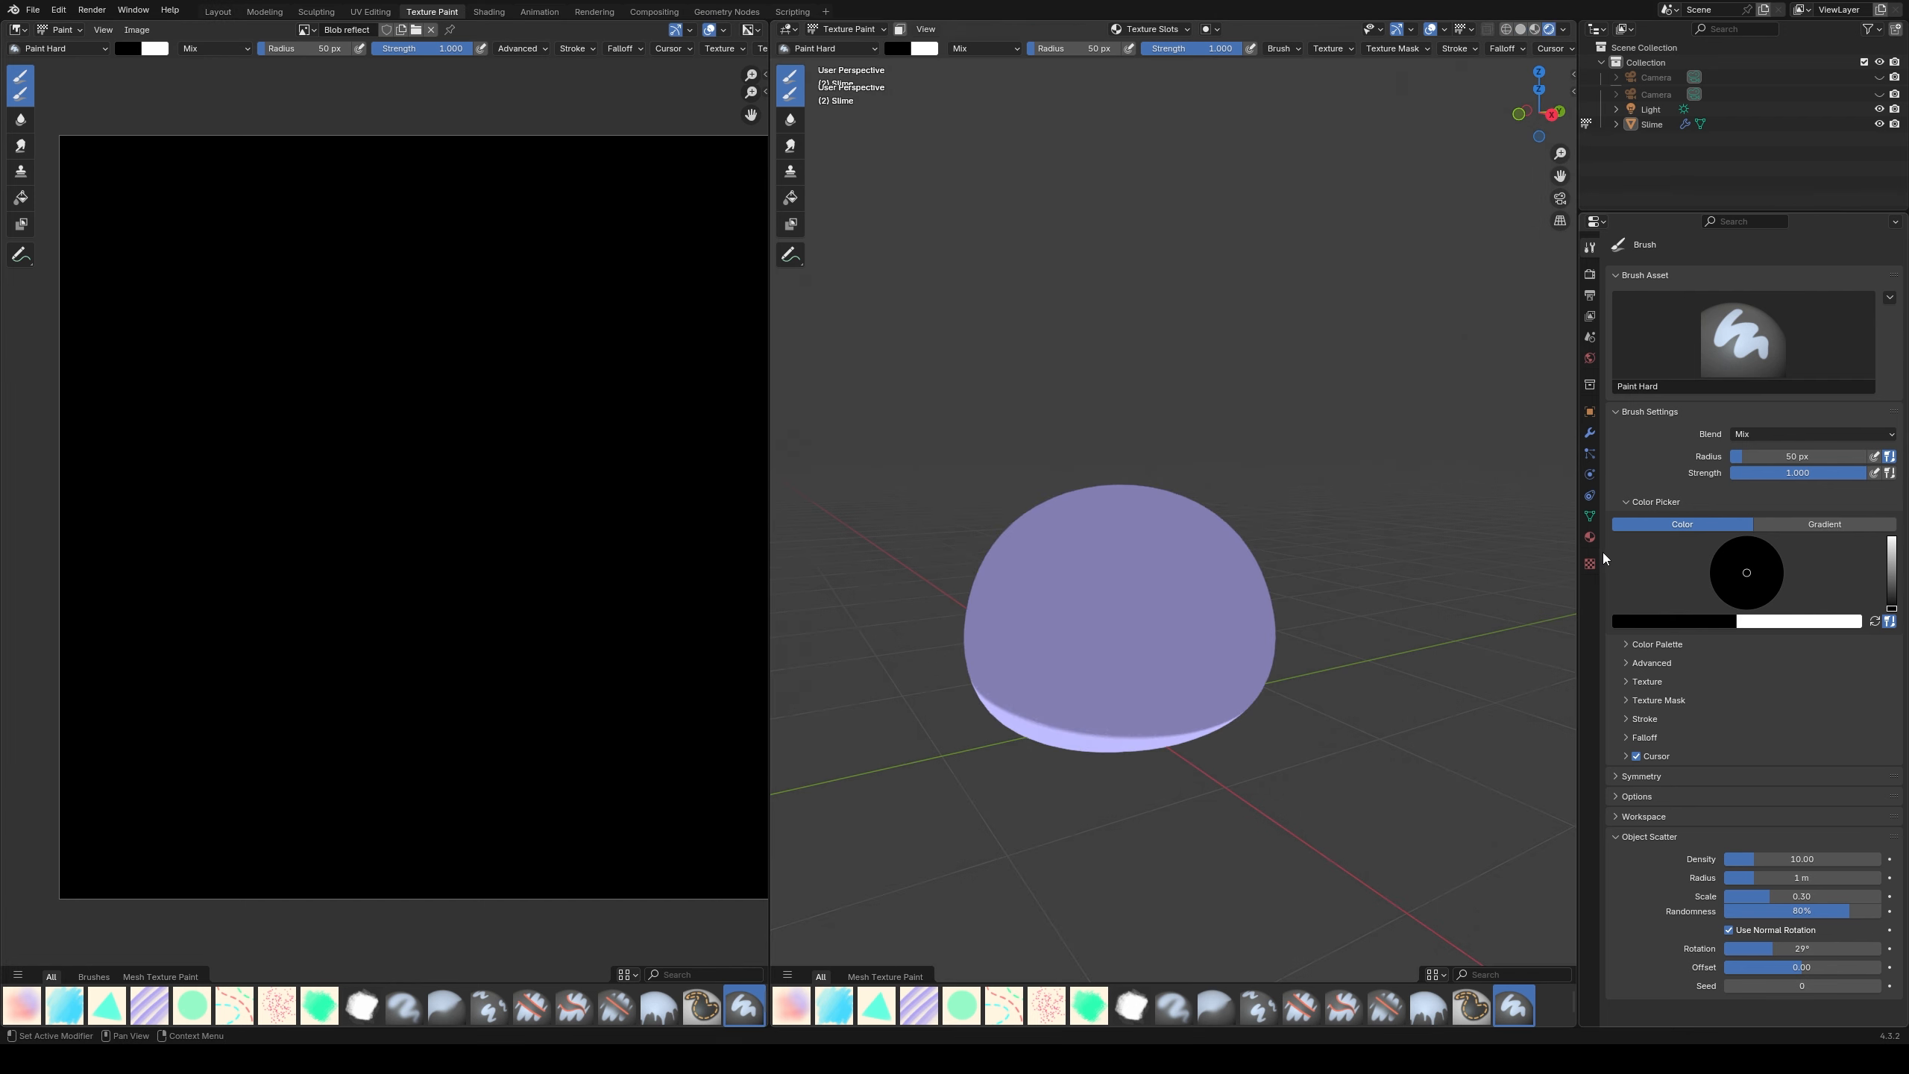
{"action": "left_click", "coordinate": [1590, 535]}
{"action": "scroll", "coordinate": [1685, 624], "scroll_direction": "down", "scroll_amount": 2}
{"action": "scroll", "coordinate": [1686, 624], "scroll_direction": "down", "scroll_amount": 12}
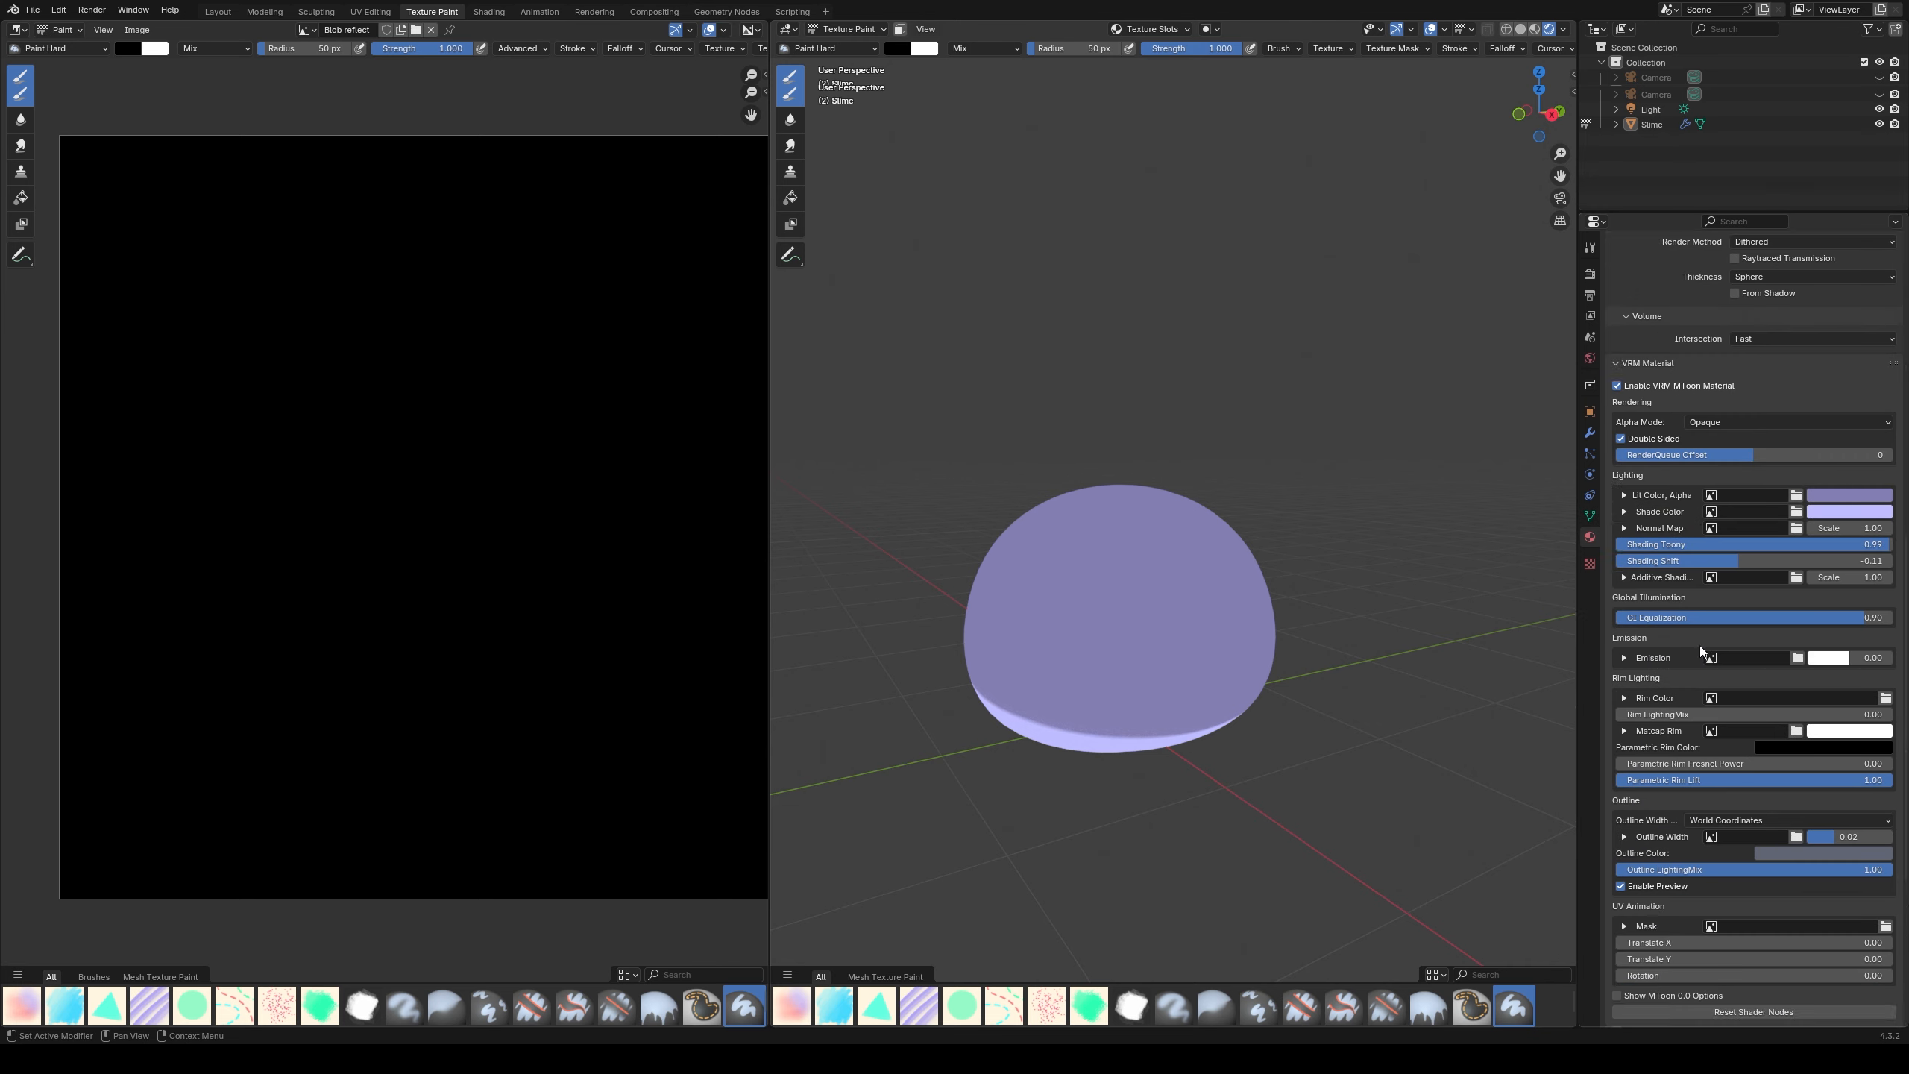
{"action": "left_click", "coordinate": [1727, 584]}
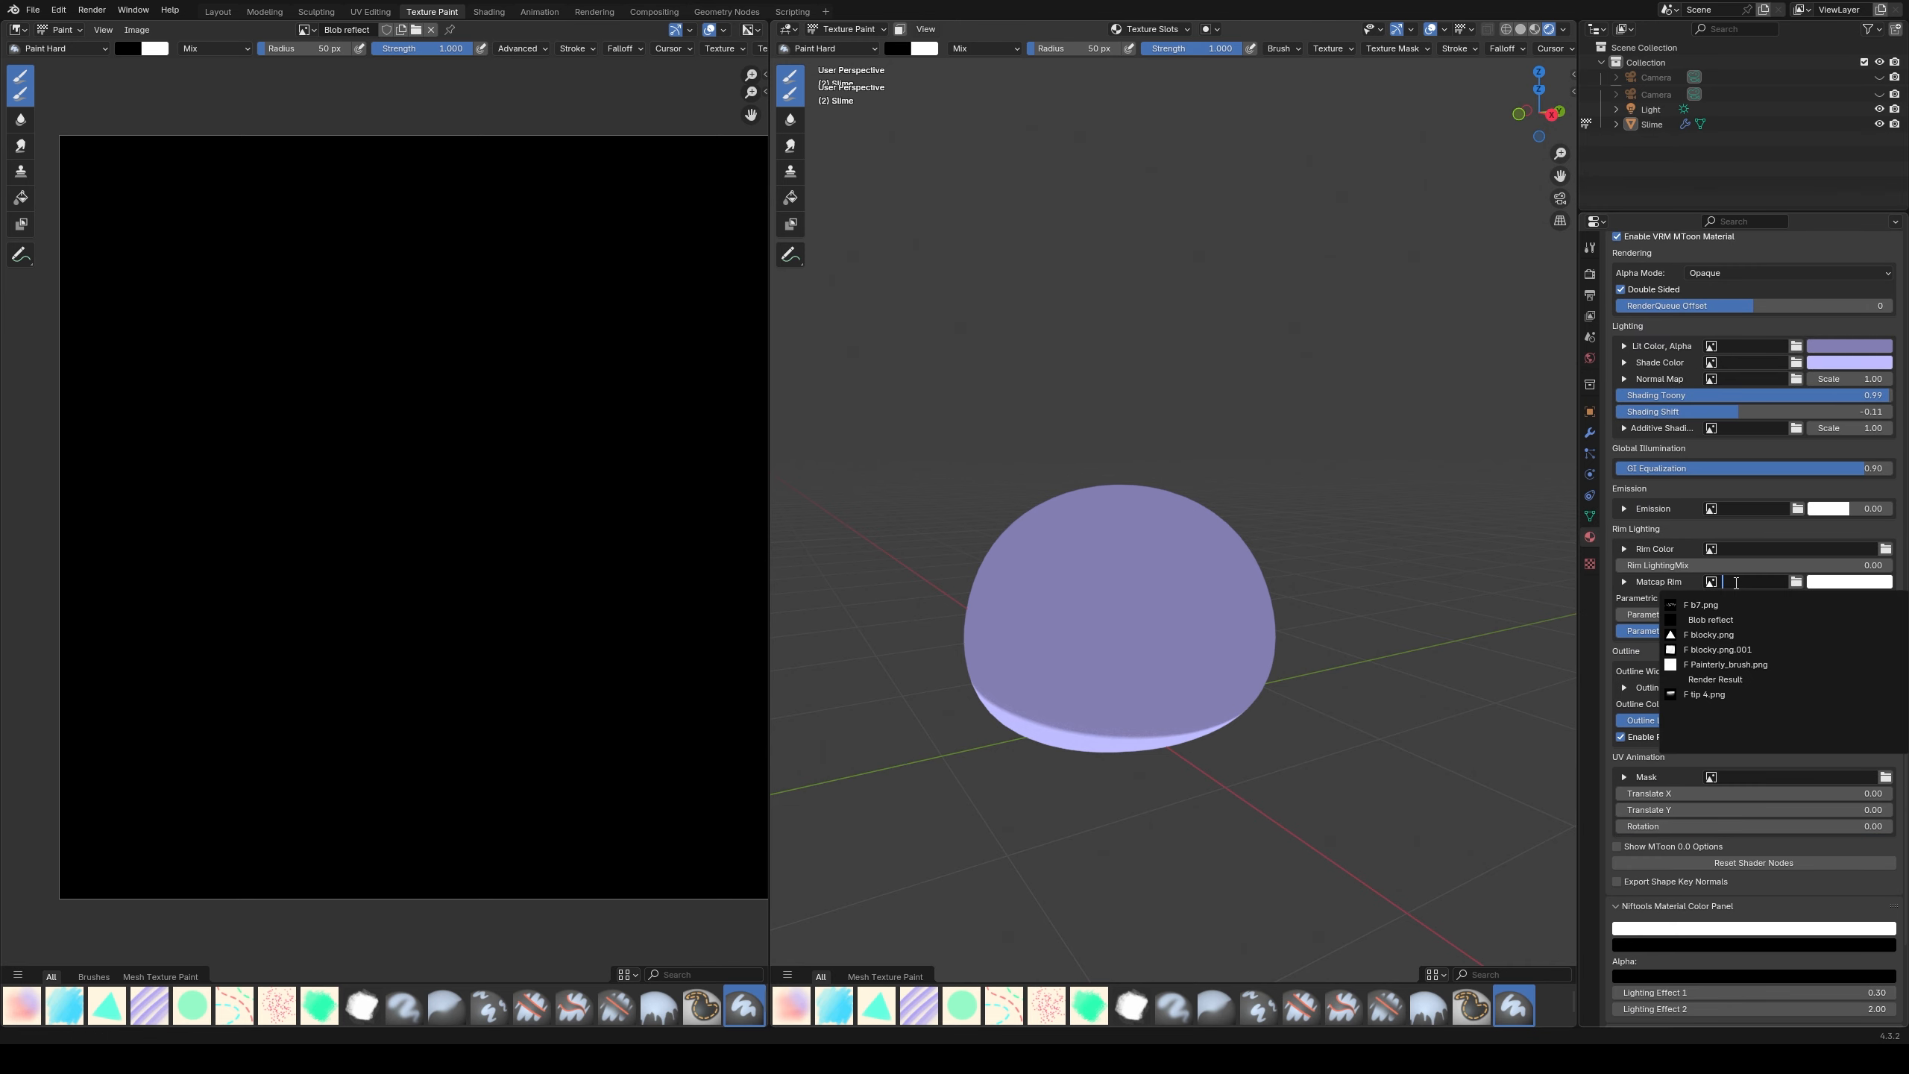
{"action": "left_click", "coordinate": [1719, 620]}
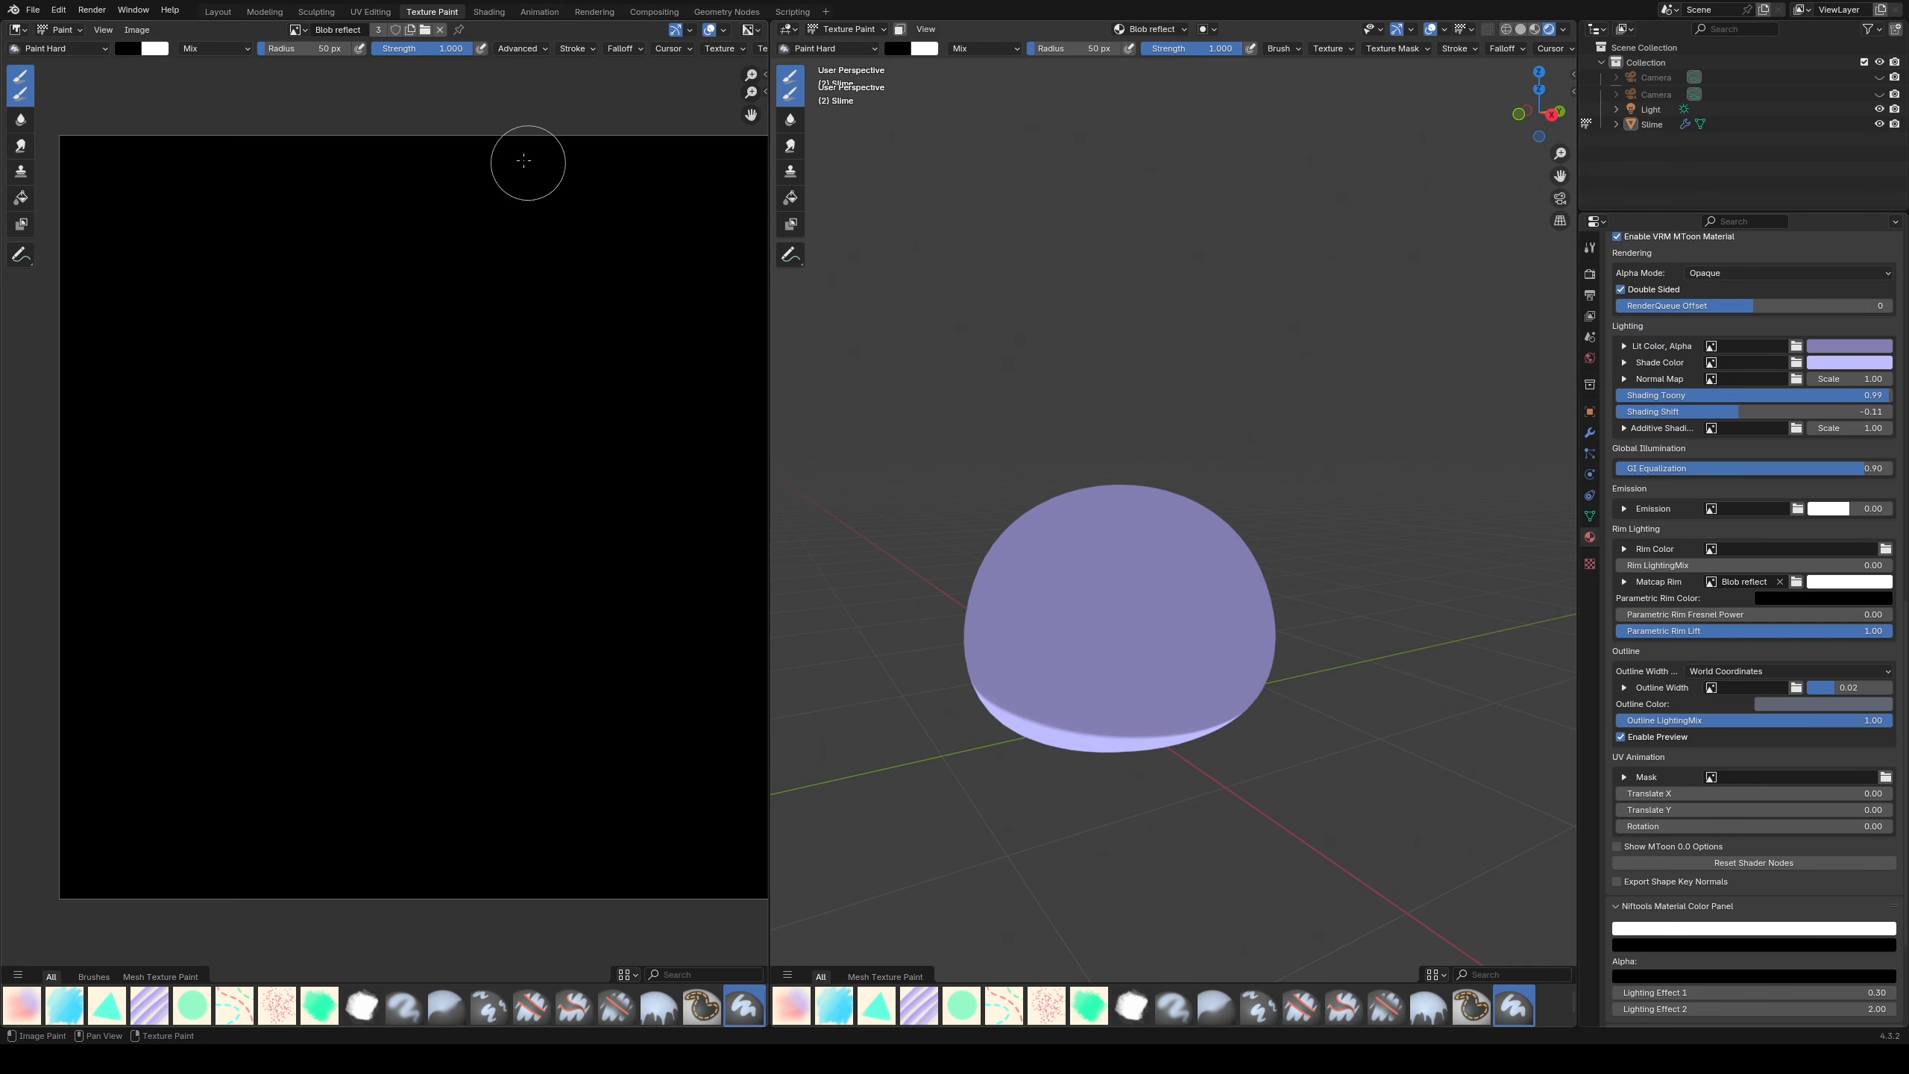
- Set the brush color to white and paint two trial spots in the lower-left and upper-right areas of the Blob reflect image
{"action": "key", "text": "Tab"}
{"action": "left_click", "coordinate": [131, 55]}
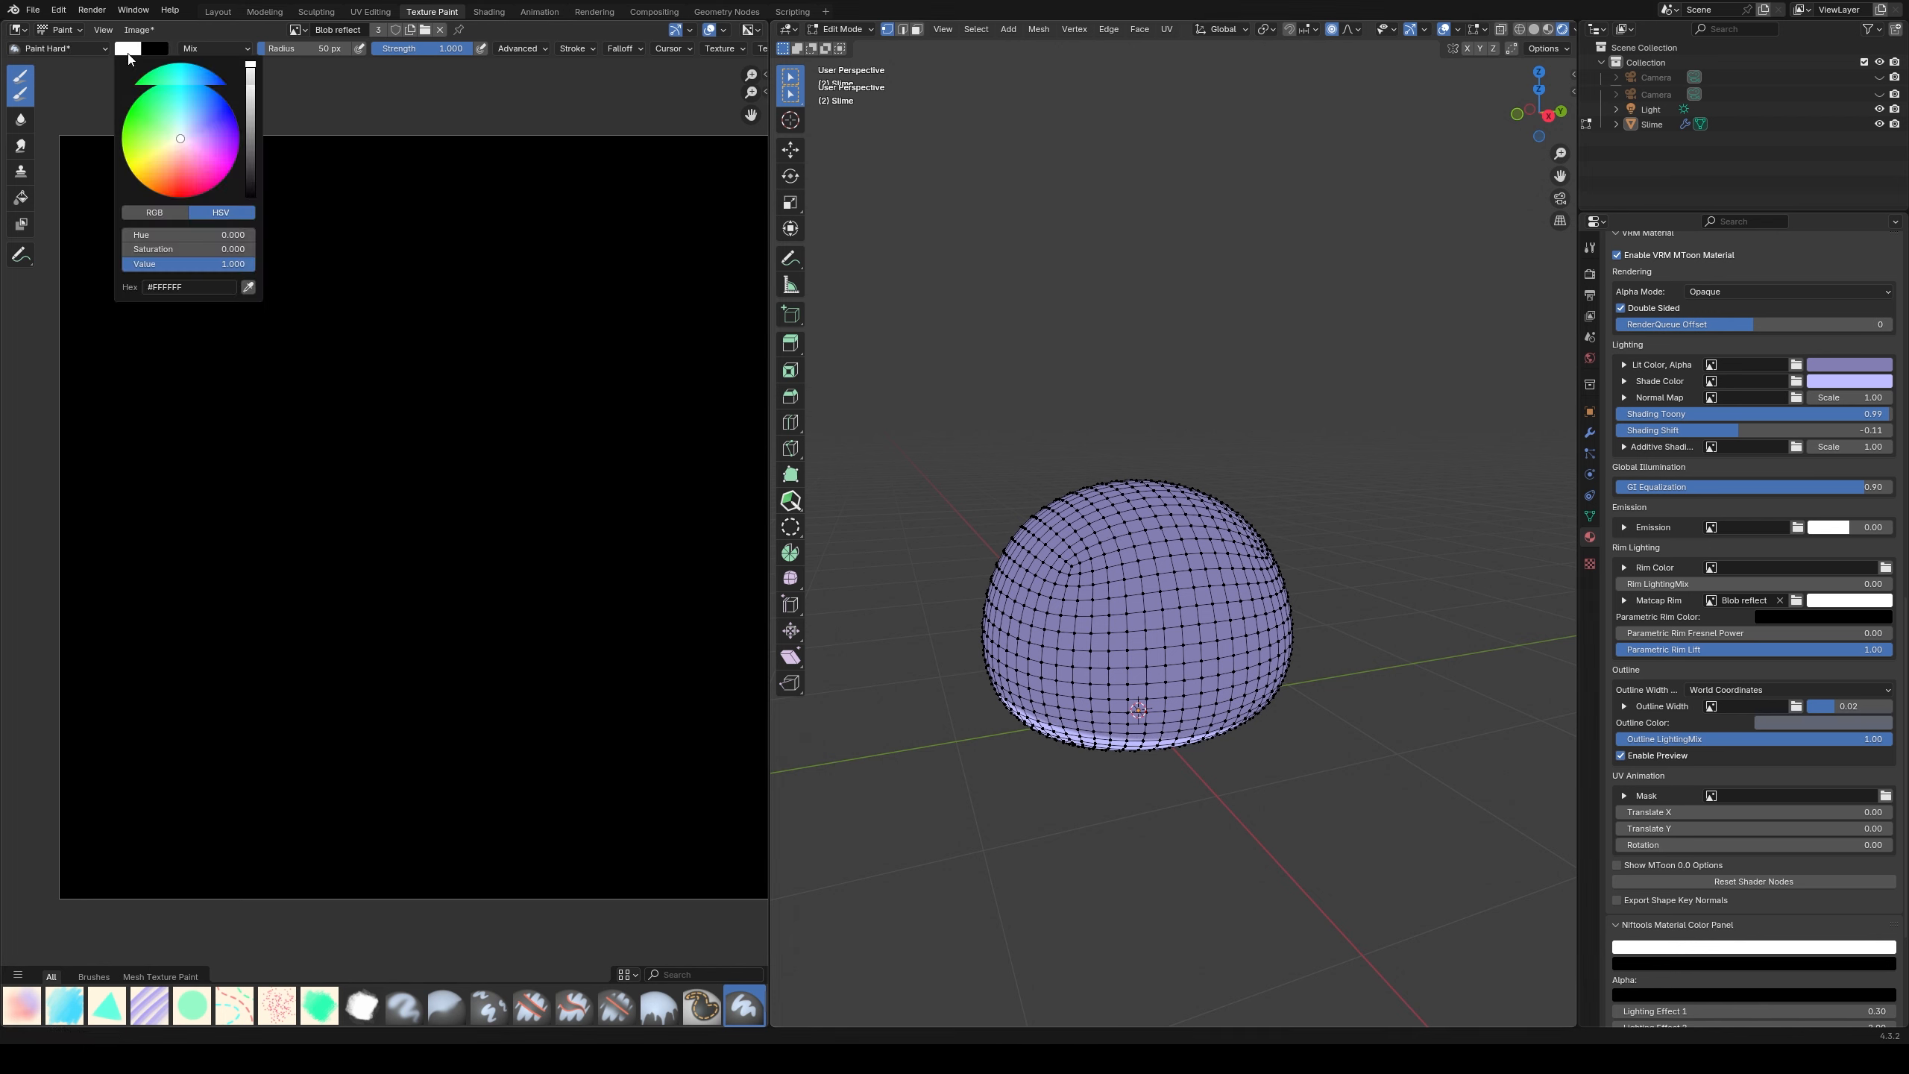
{"action": "mouse_move", "coordinate": [238, 721]}
{"action": "left_mouse_down"}
{"action": "mouse_move", "coordinate": [303, 654]}
{"action": "mouse_move", "coordinate": [304, 672]}
{"action": "left_mouse_up"}
{"action": "key", "text": "ctrl+z"}
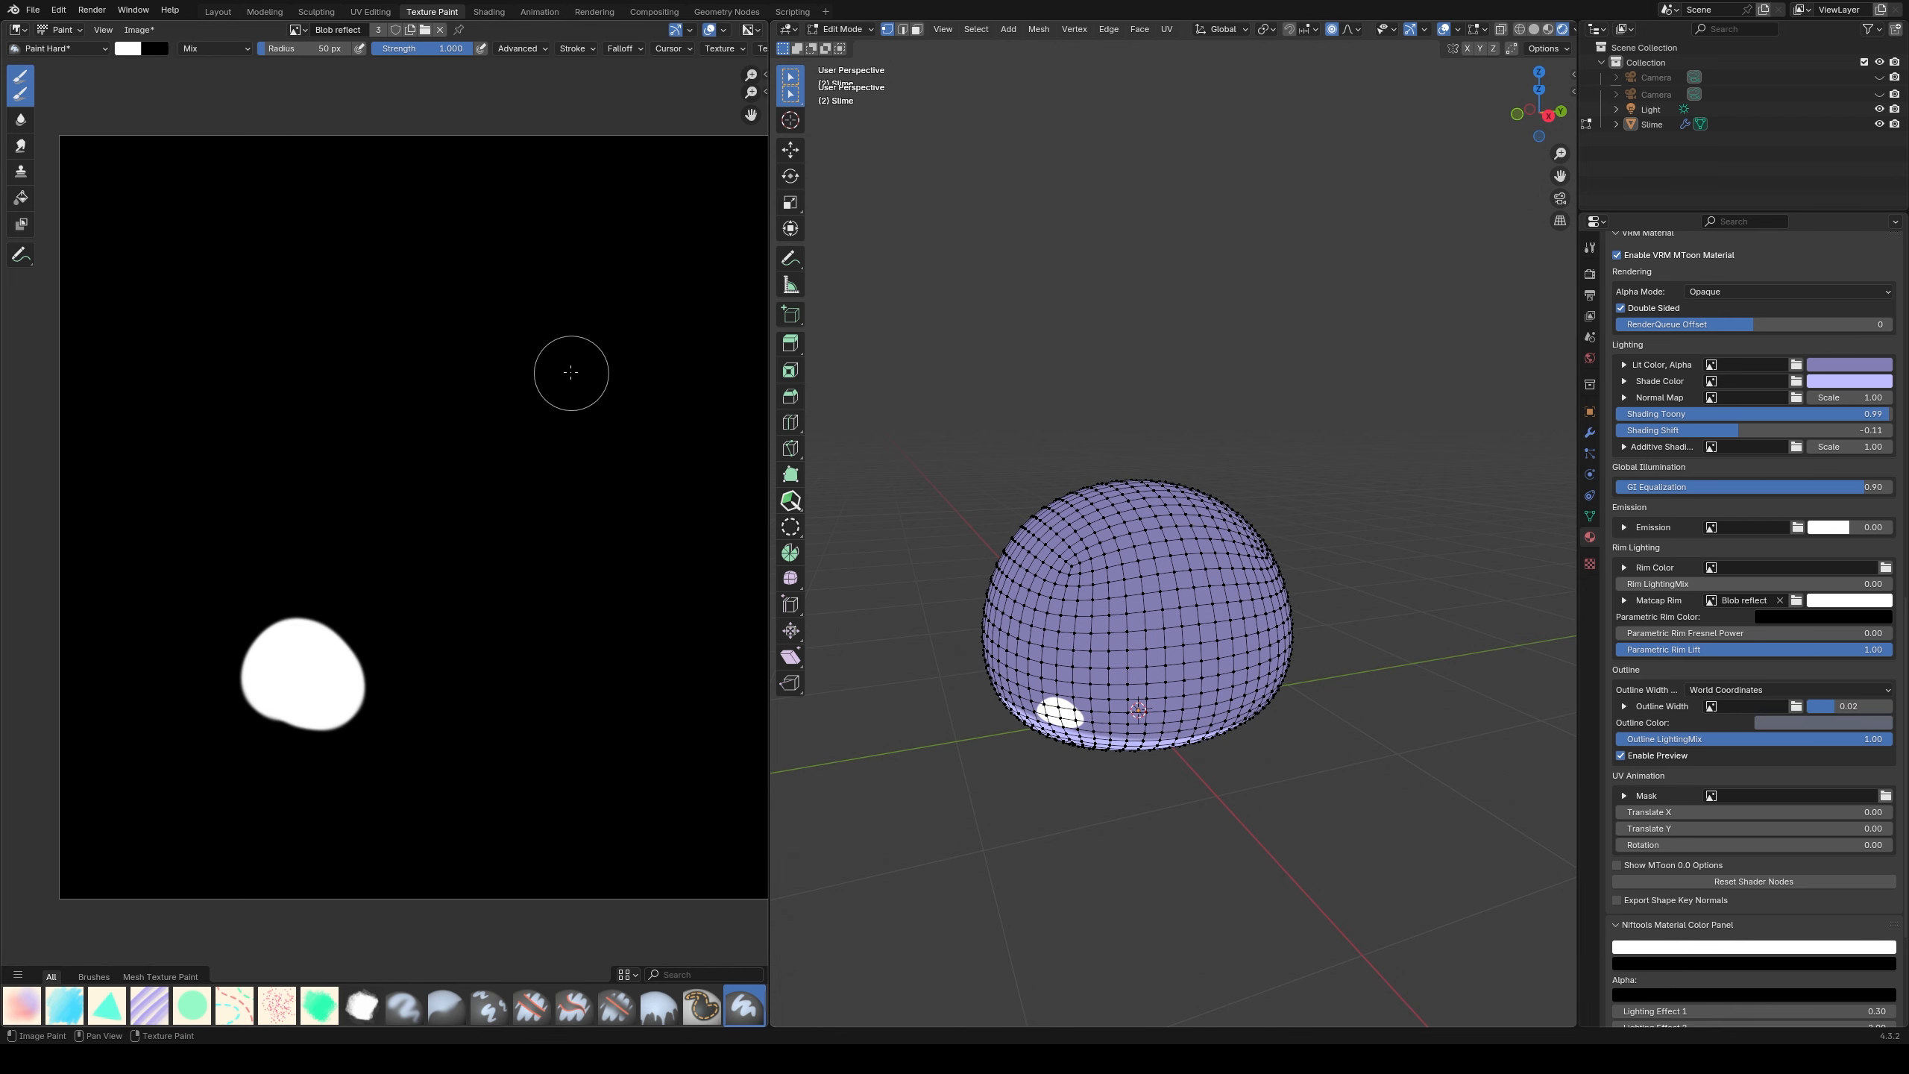
{"action": "left_click", "coordinate": [579, 368]}
{"action": "key", "text": "Tab"}
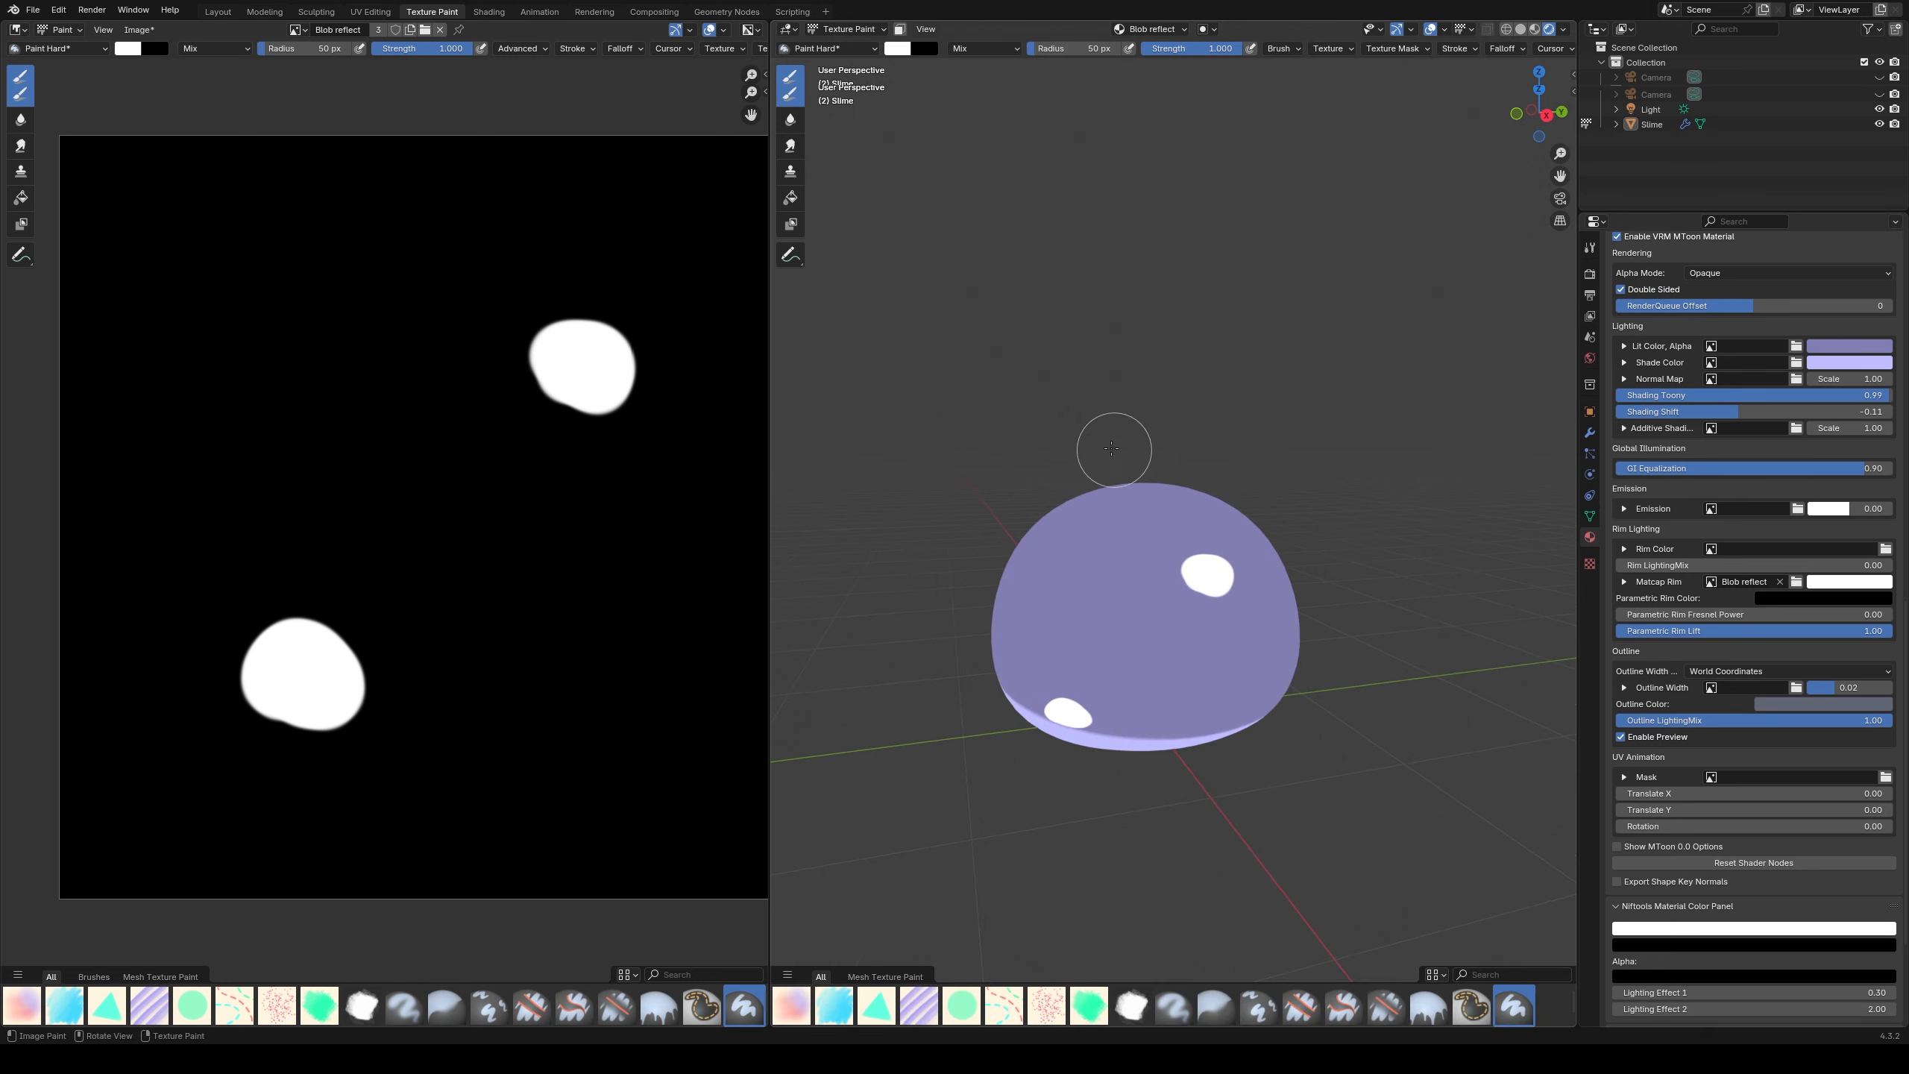
{"action": "middle_click_drag", "start_coordinate": [1116, 451], "coordinate": [1075, 439]}
- Undo the trial spots and paint a small round highlight at the image's upper right and a larger blob at its lower left
{"action": "key", "text": "ctrl+z"}
{"action": "key", "text": "ctrl+z"}
{"action": "left_click", "coordinate": [582, 338]}
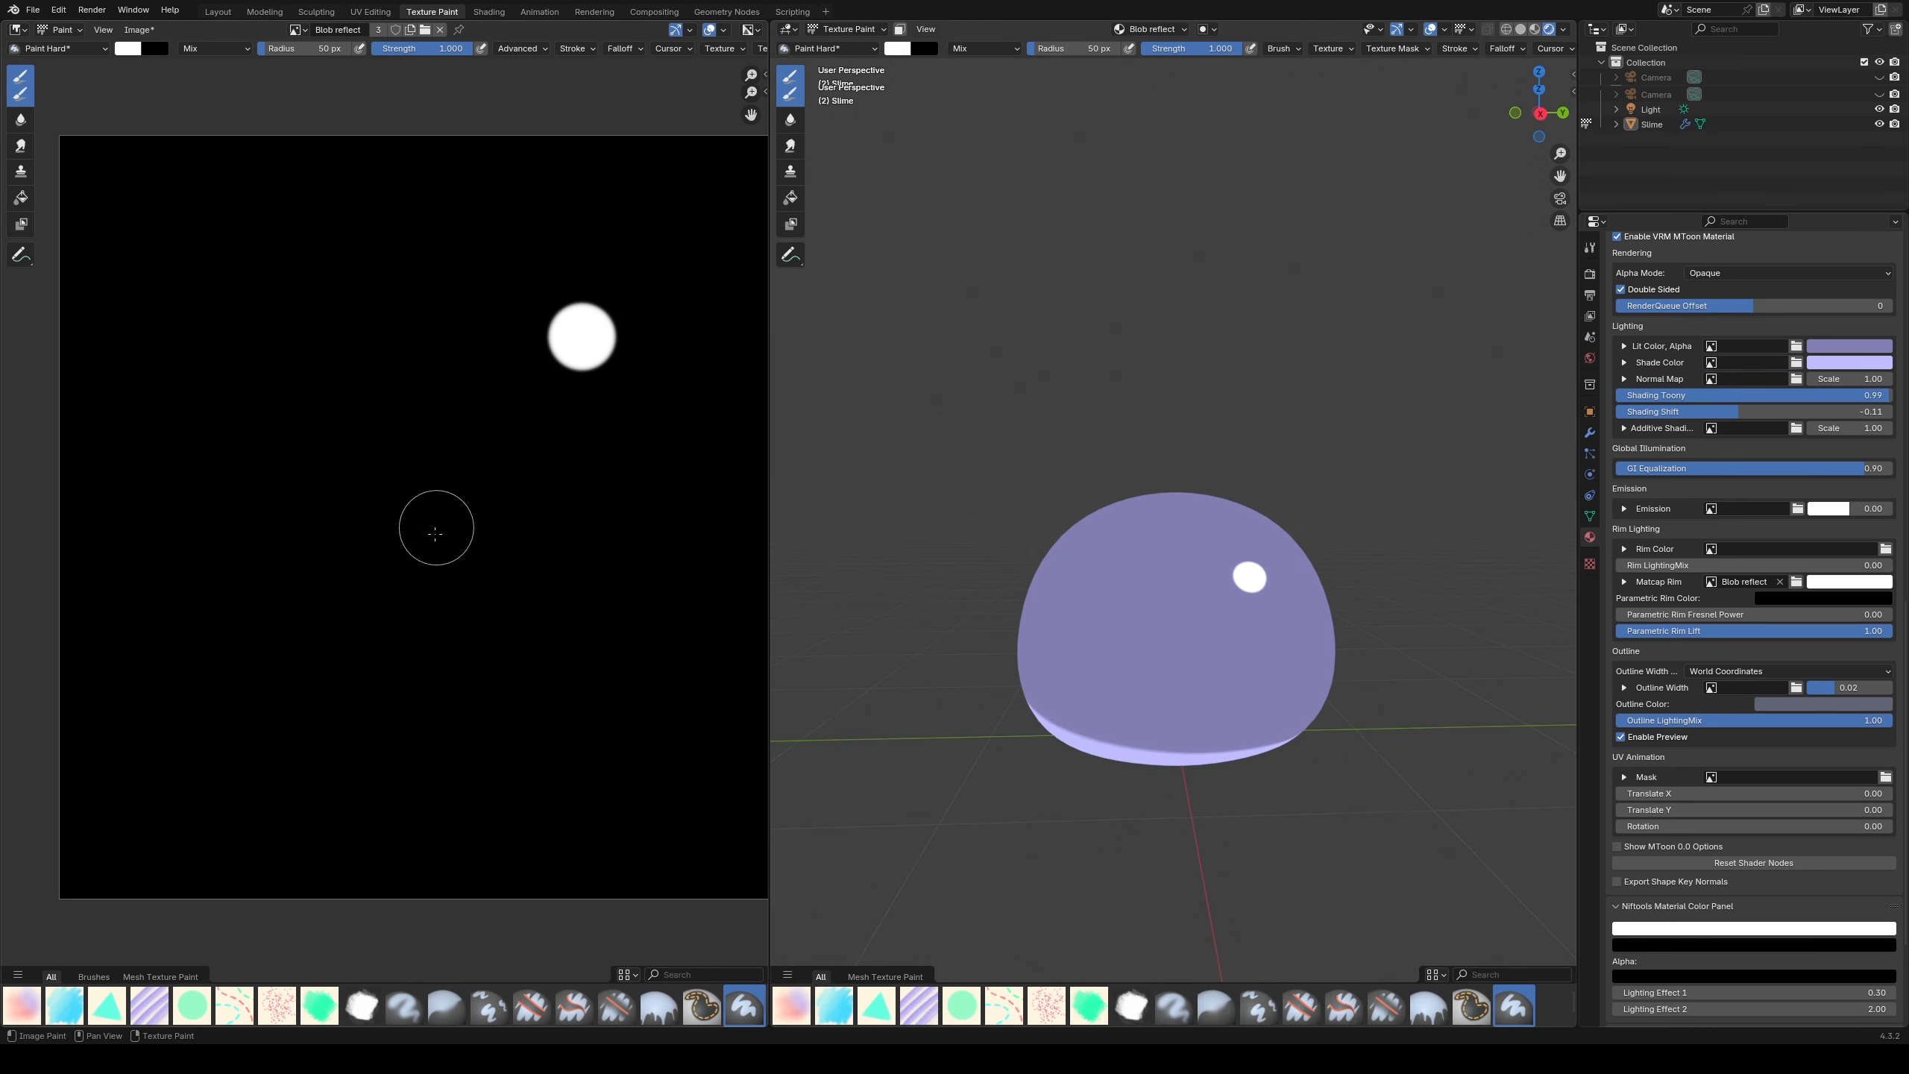
{"action": "mouse_move", "coordinate": [260, 637]}
{"action": "left_mouse_down"}
{"action": "mouse_move", "coordinate": [213, 664]}
{"action": "mouse_move", "coordinate": [295, 693]}
{"action": "mouse_move", "coordinate": [256, 622]}
{"action": "mouse_move", "coordinate": [231, 656]}
{"action": "mouse_move", "coordinate": [313, 649]}
{"action": "mouse_move", "coordinate": [240, 610]}
{"action": "mouse_move", "coordinate": [281, 669]}
{"action": "mouse_move", "coordinate": [252, 606]}
{"action": "left_mouse_up"}
{"action": "key", "text": "ctrl+z"}
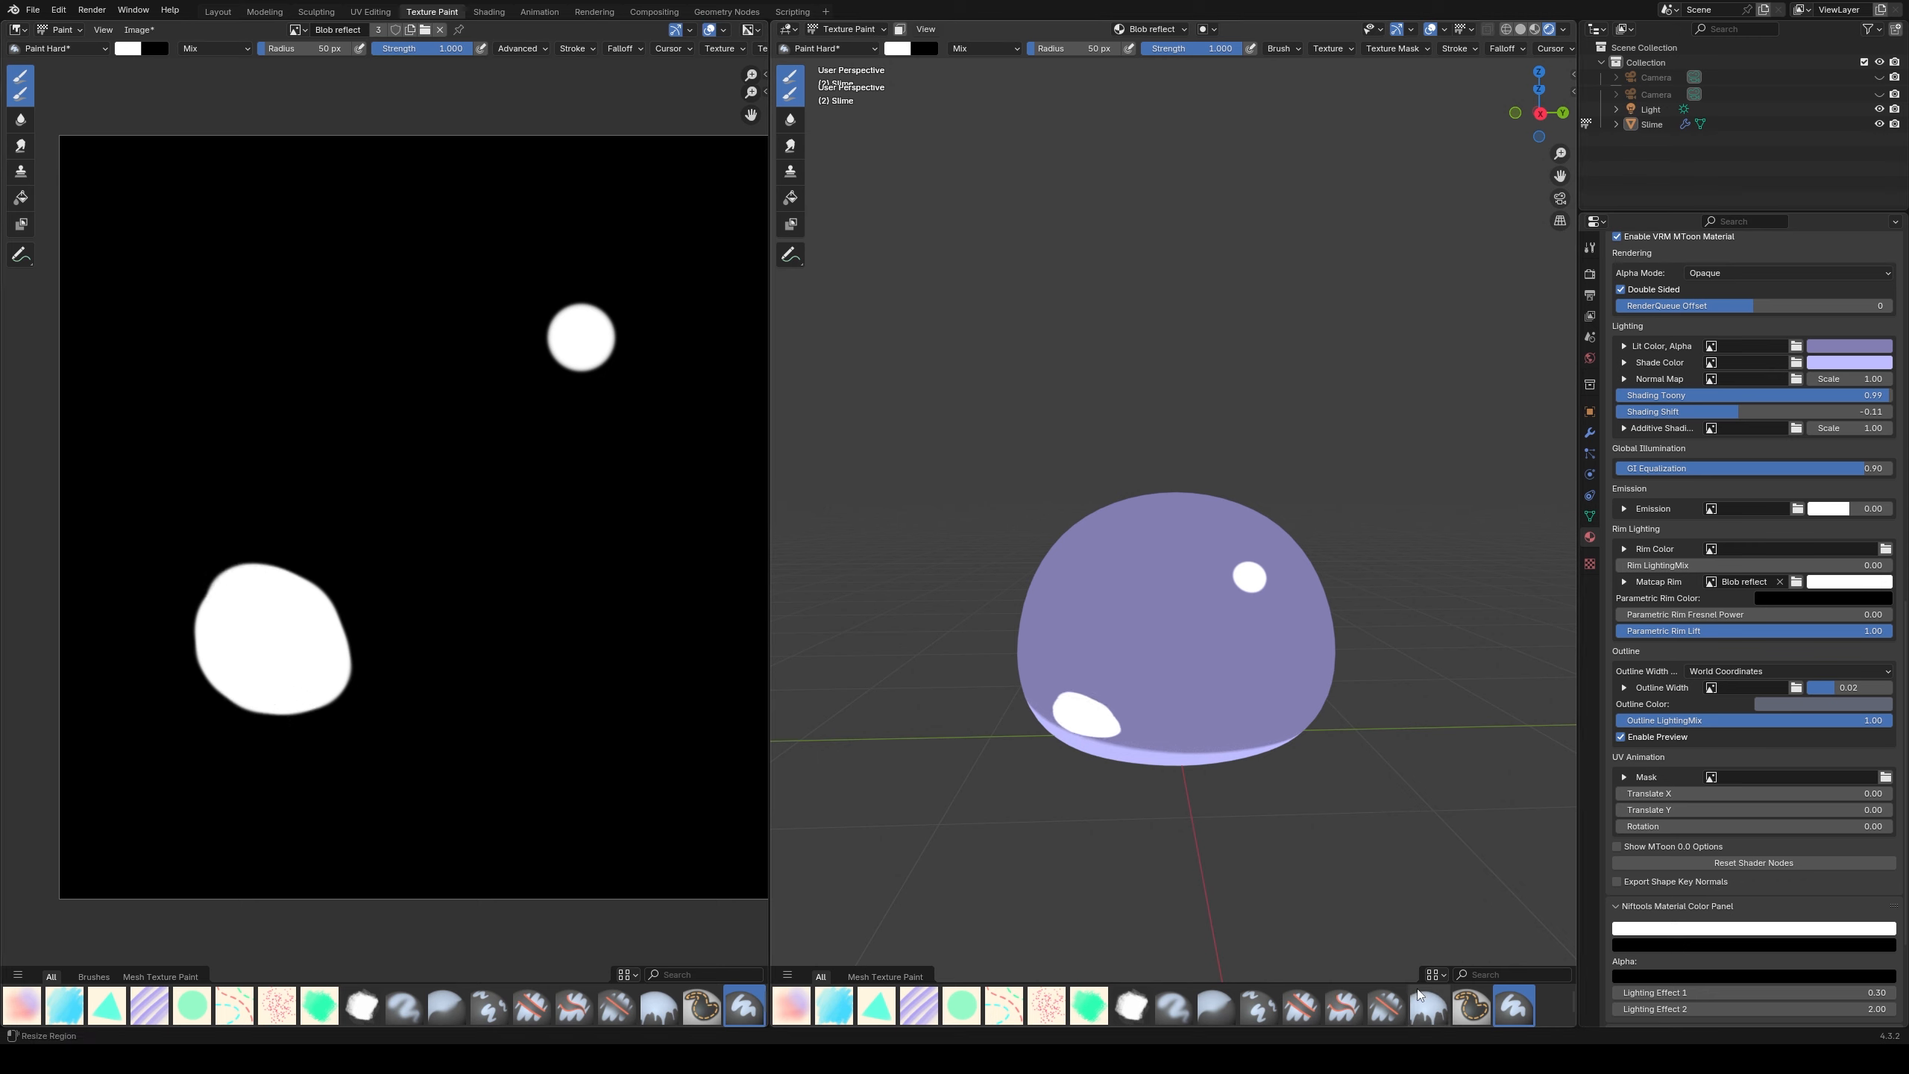
- Soften the edges of the painted white highlights with the Blur brush
{"action": "left_click", "coordinate": [1216, 1006]}
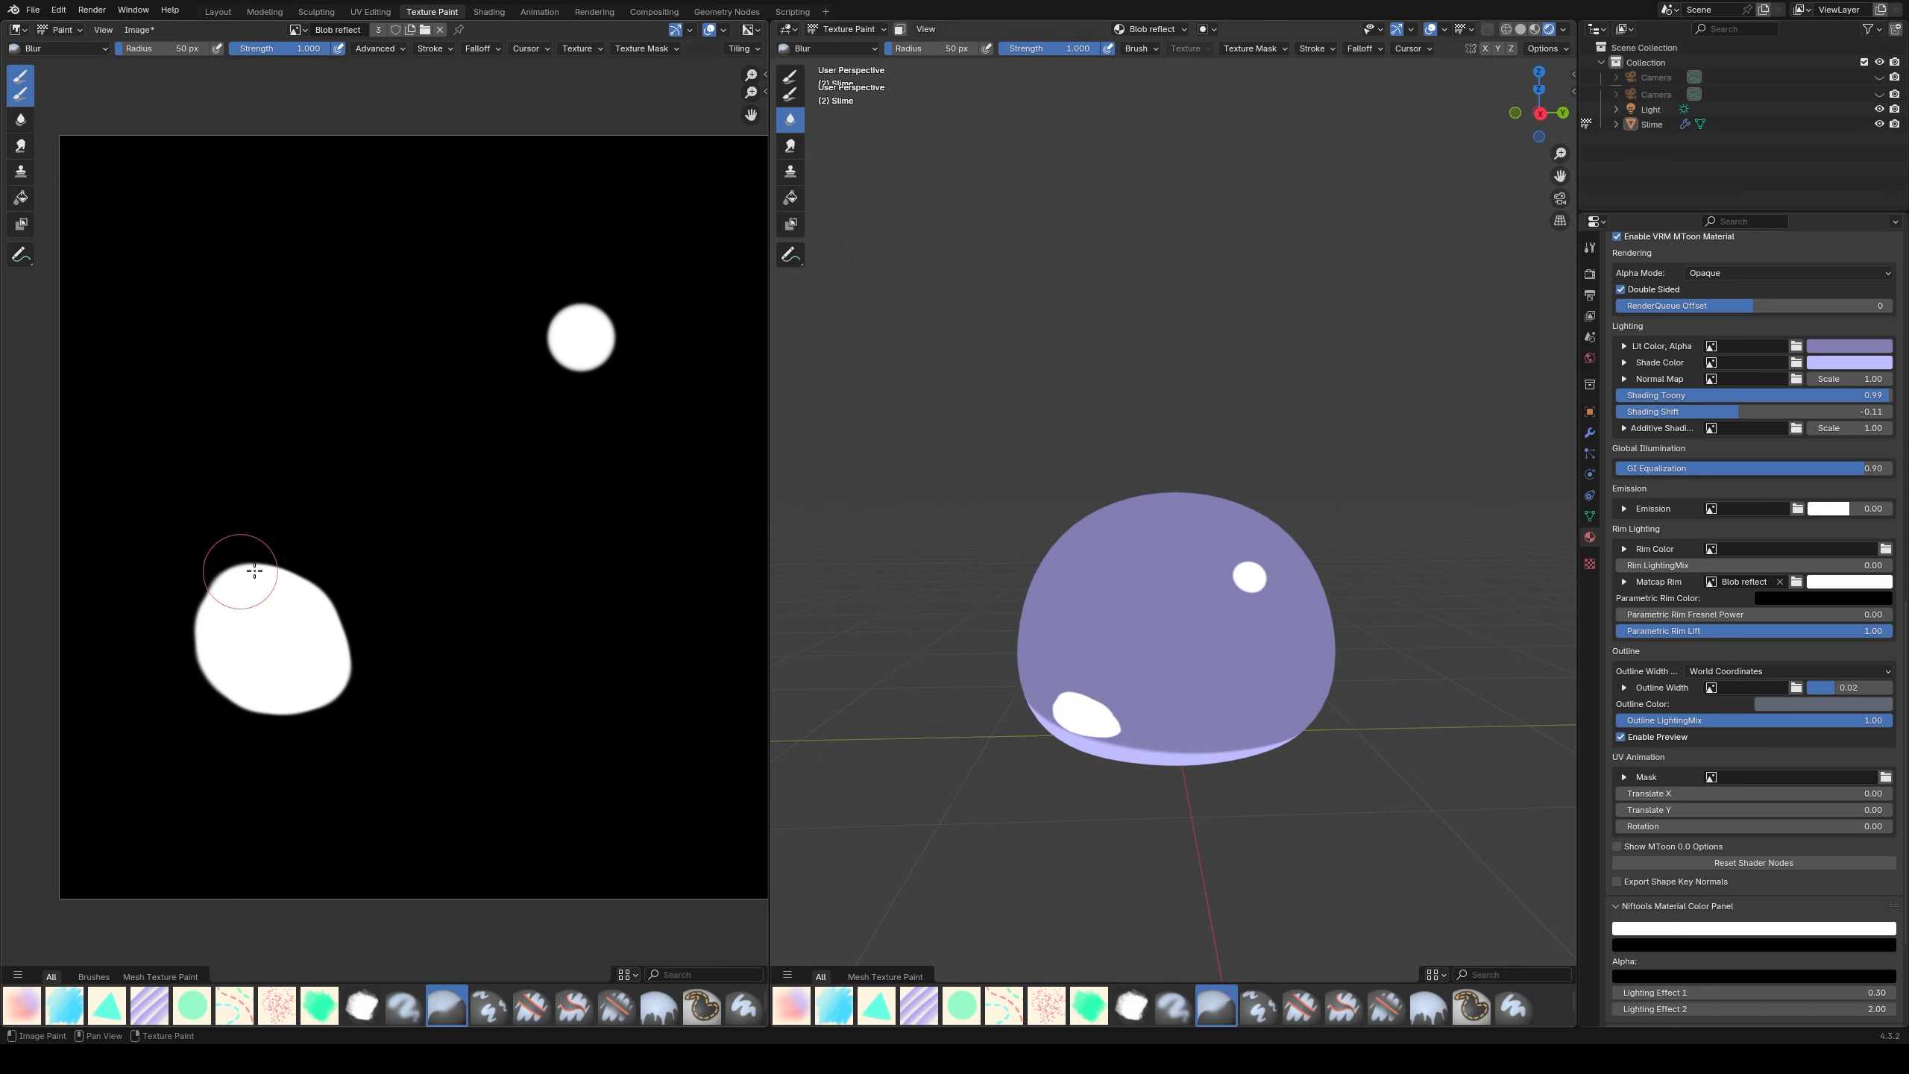
{"action": "left_click_drag", "start_coordinate": [503, 333], "coordinate": [661, 364]}
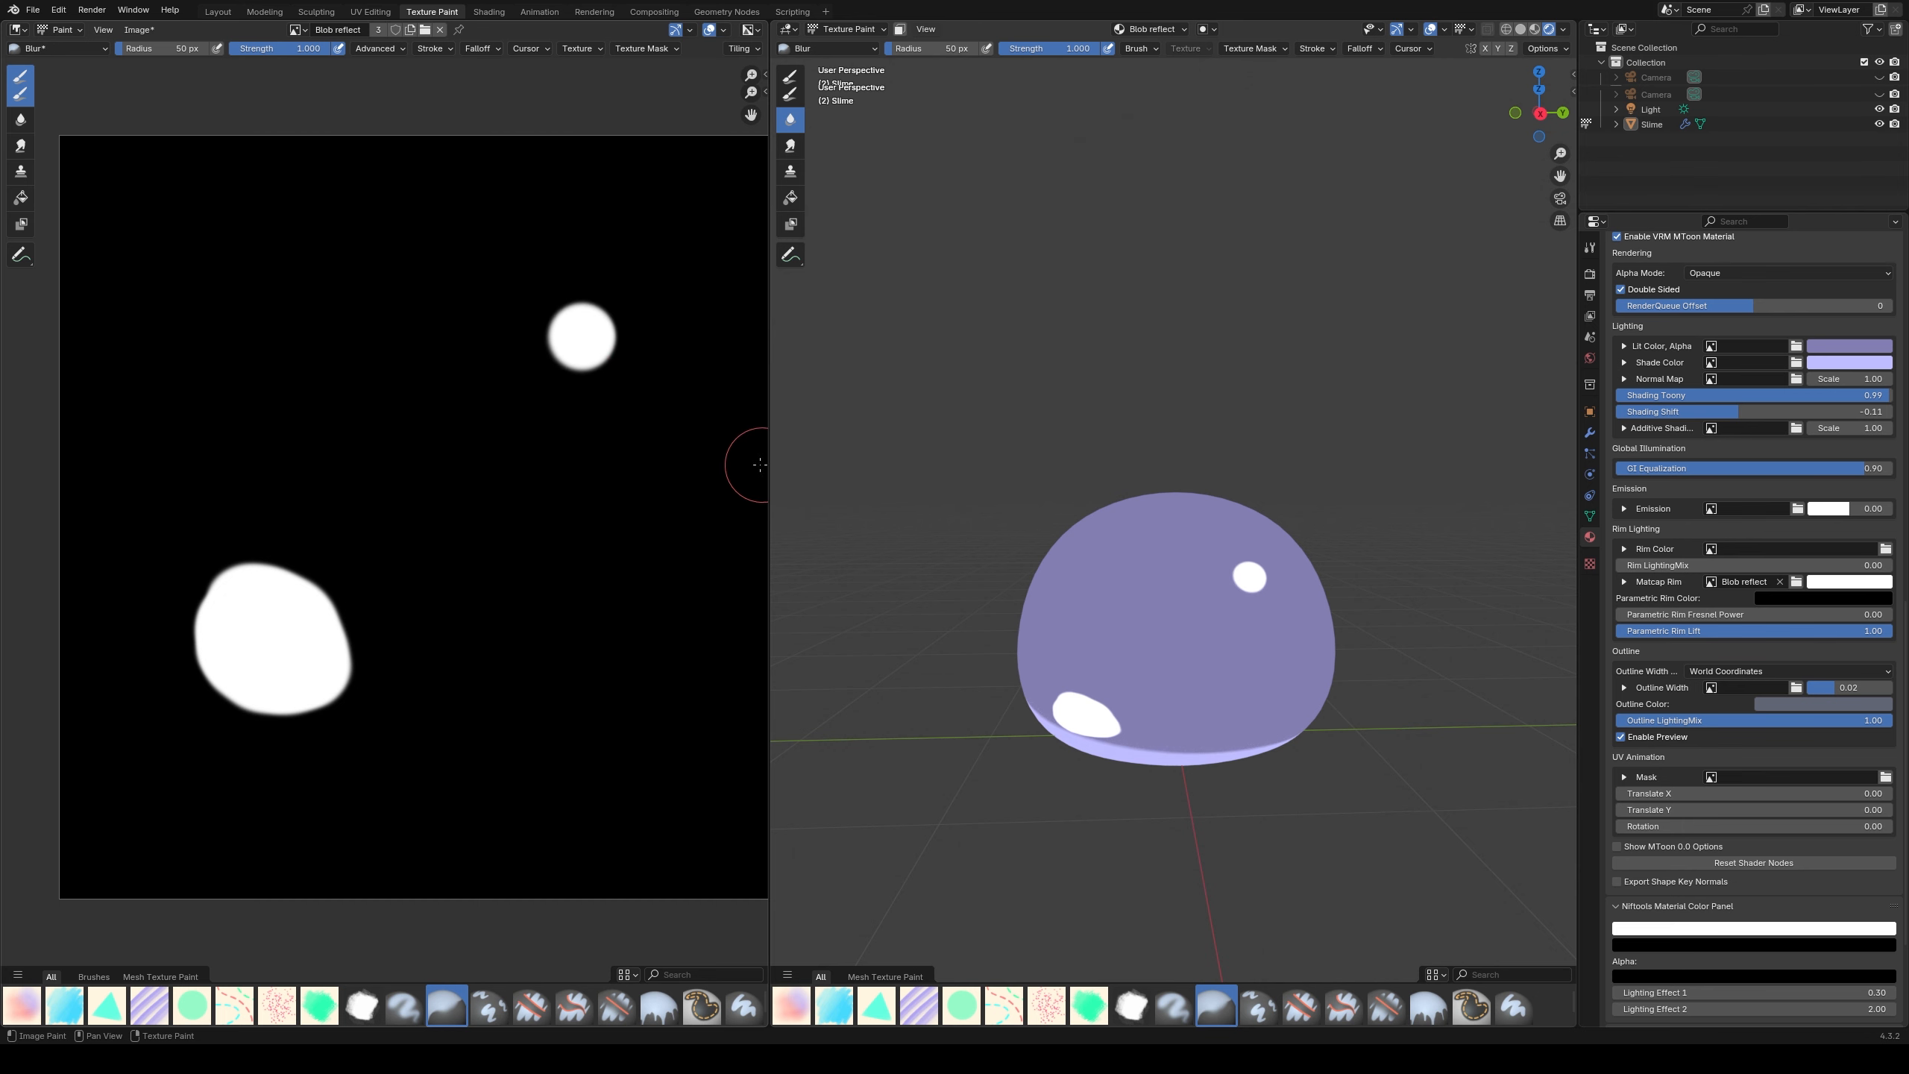
- Blur the edge of the larger lower-left highlight once more and return to the Layout workspace
{"action": "middle_click_drag", "start_coordinate": [1079, 509], "coordinate": [1095, 507]}
{"action": "left_click_drag", "start_coordinate": [348, 661], "coordinate": [218, 587]}
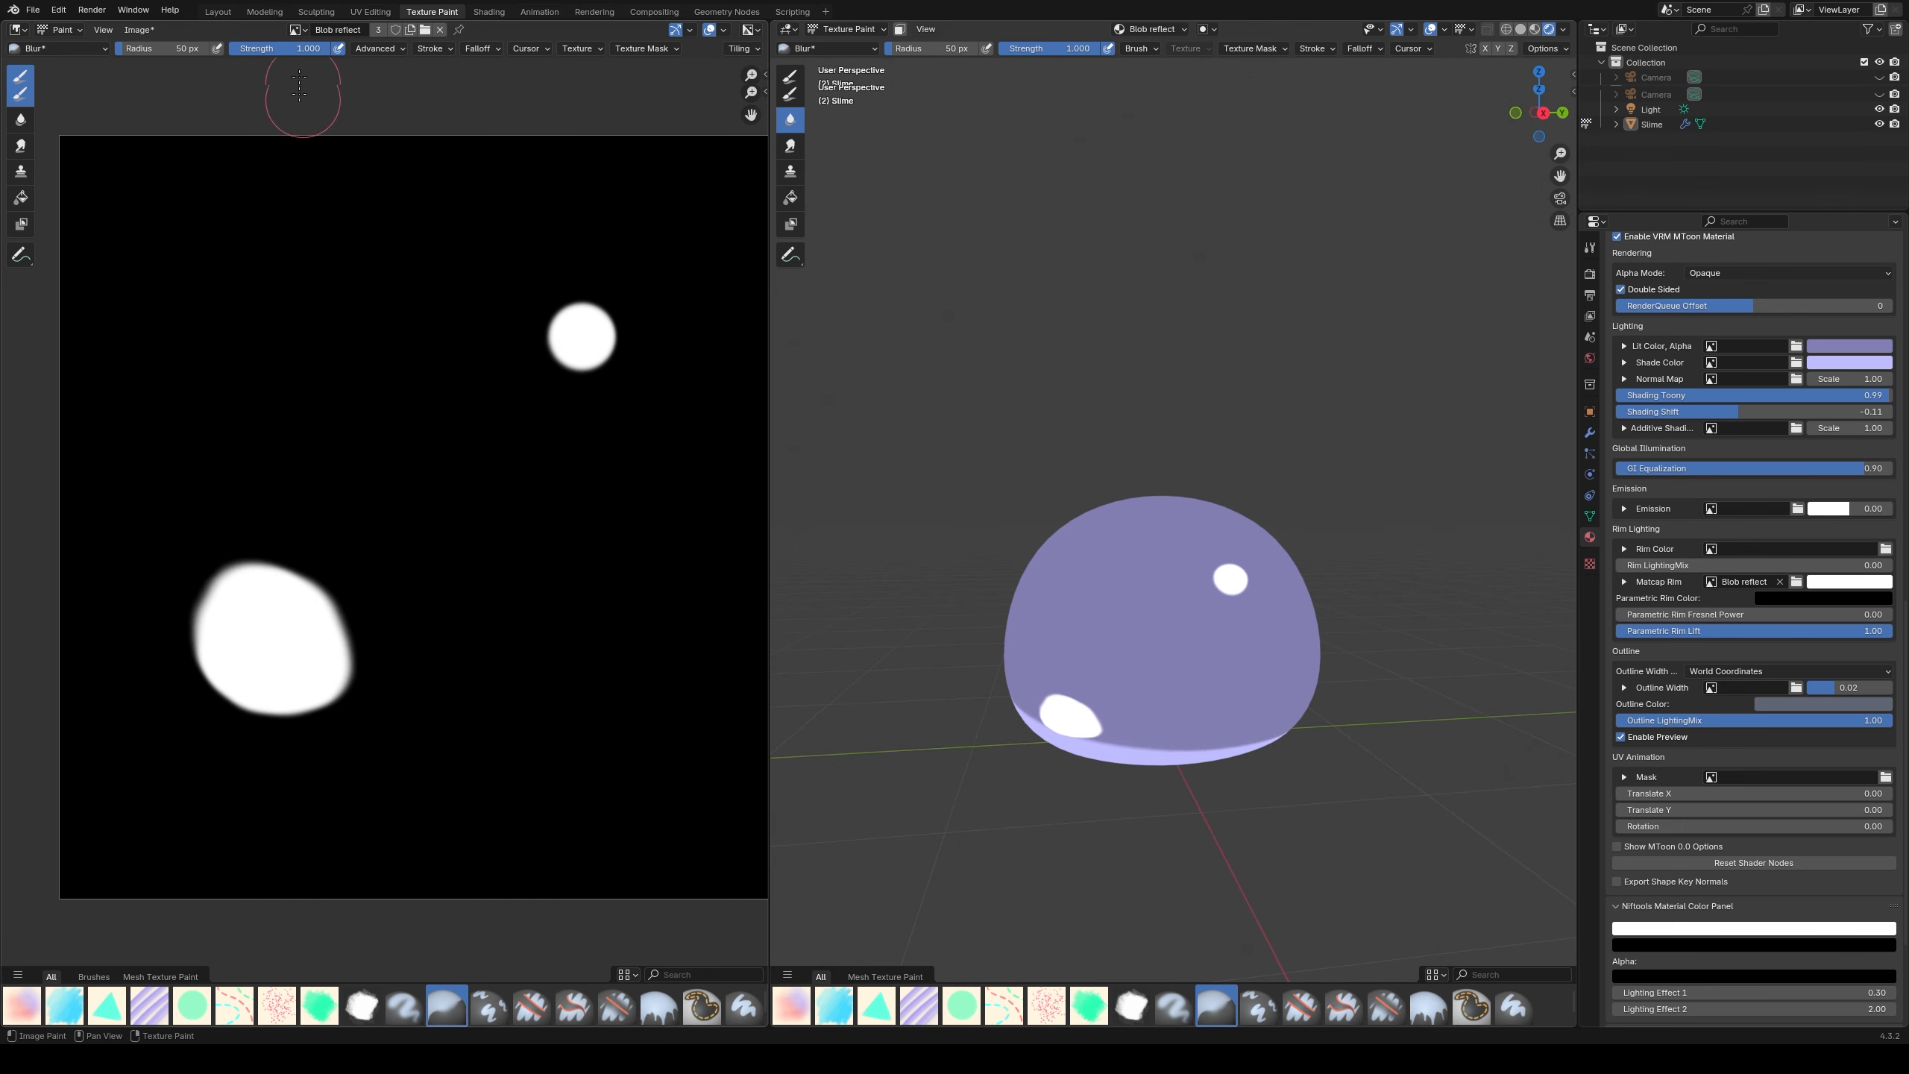
{"action": "left_click", "coordinate": [223, 11]}
{"action": "mouse_move", "coordinate": [990, 573]}
{"action": "middle_mouse_down"}
{"action": "mouse_move", "coordinate": [976, 545]}
{"action": "mouse_move", "coordinate": [863, 552]}
{"action": "middle_mouse_up"}
{"action": "scroll", "coordinate": [862, 552], "scroll_direction": "up", "scroll_amount": 2}
{"action": "mouse_move", "coordinate": [863, 552]}
{"action": "middle_mouse_down", "text": "shift"}
{"action": "mouse_move", "coordinate": [886, 578]}
{"action": "mouse_move", "coordinate": [858, 558]}
{"action": "middle_mouse_up", "text": "shift"}
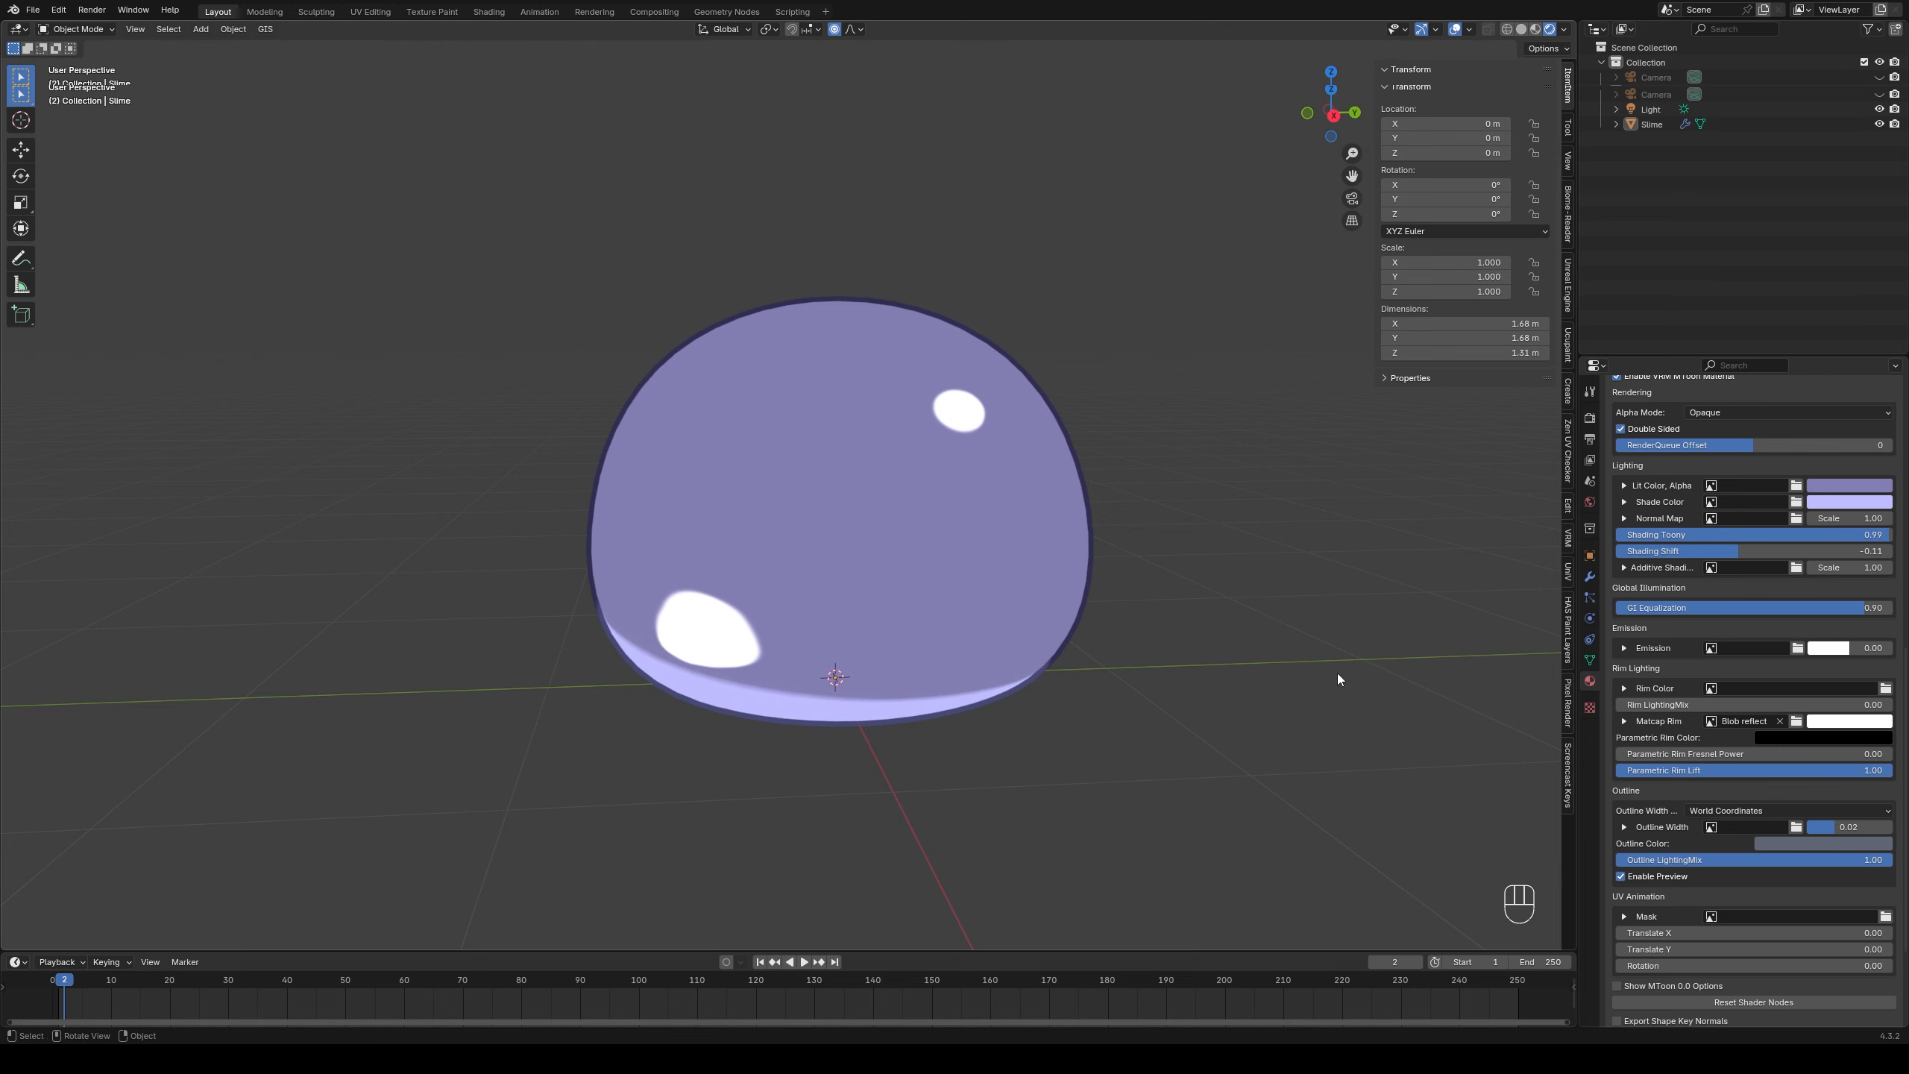
- Brighten the material's Parametric Rim Color to a value of 0.226 and tint it muted blue
{"action": "left_click", "coordinate": [1796, 737]}
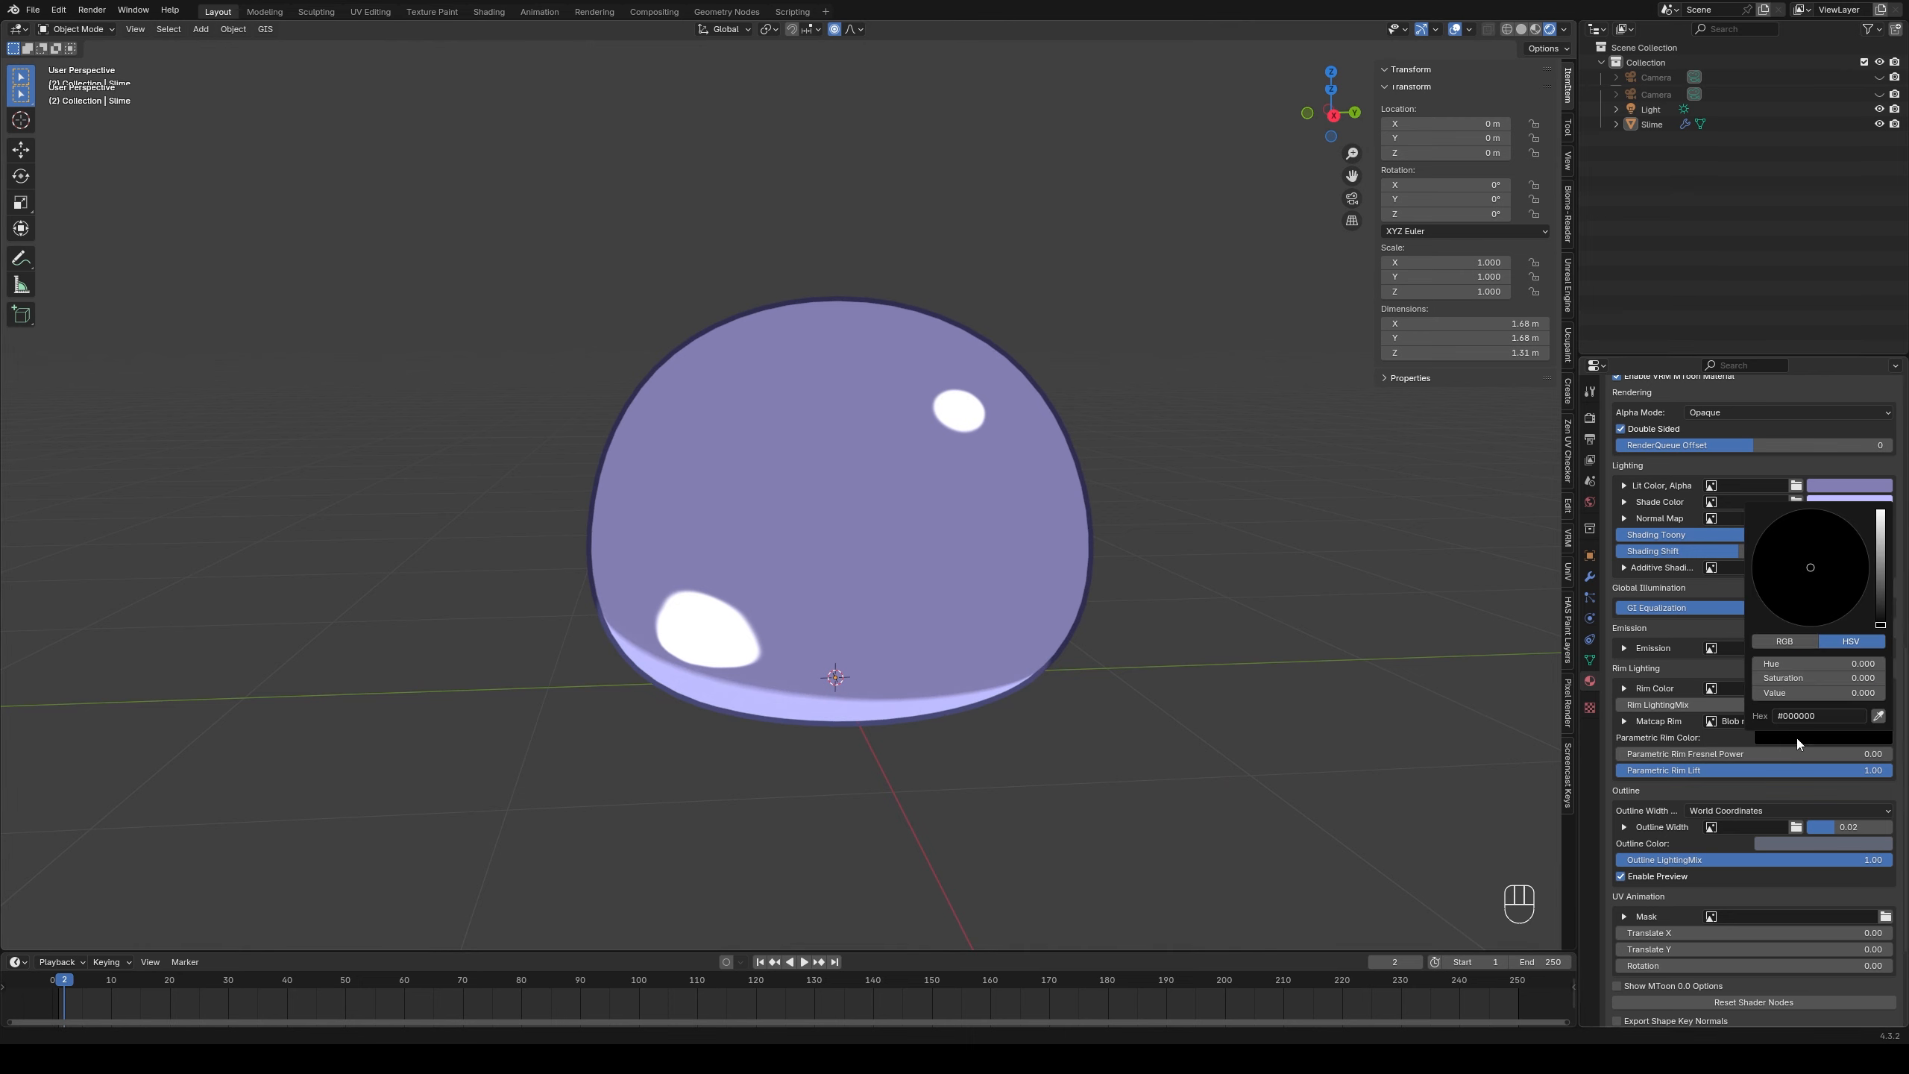
{"action": "left_click", "coordinate": [1883, 569]}
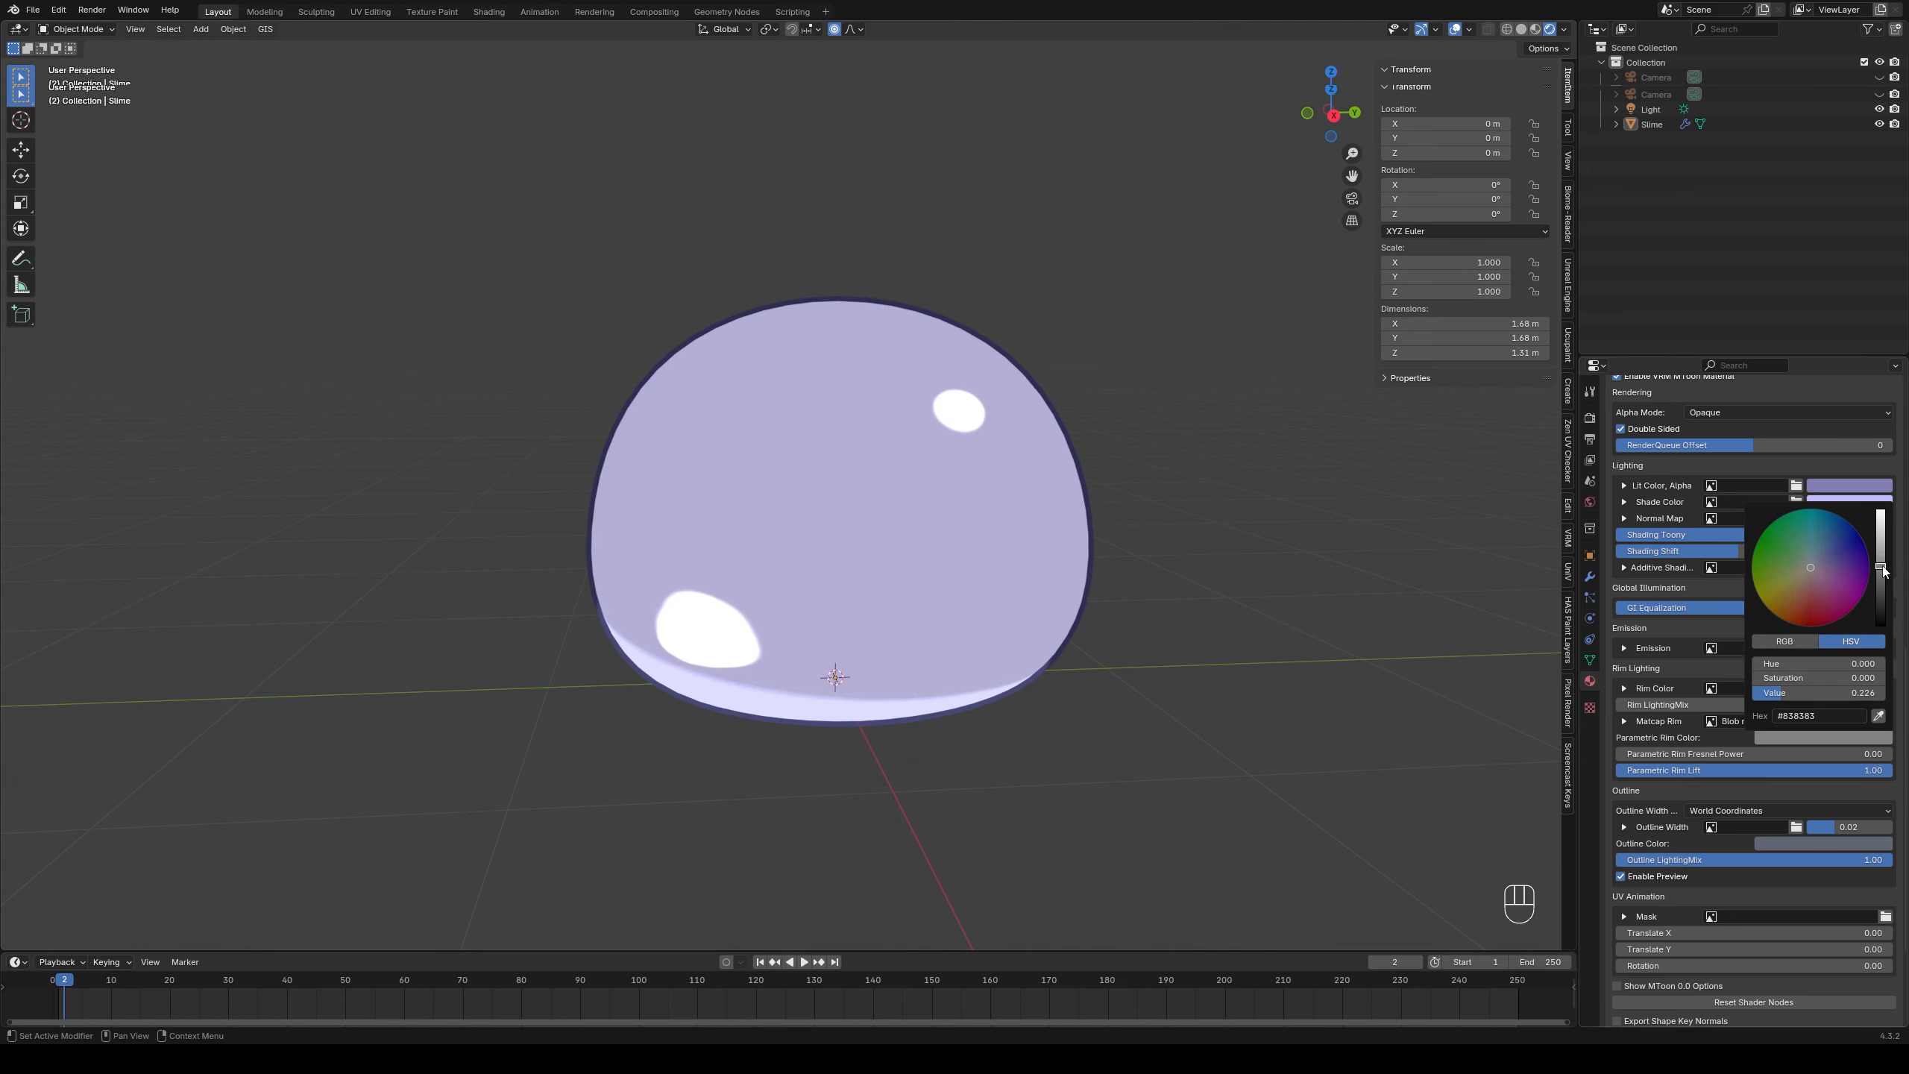
{"action": "left_click", "coordinate": [1819, 563]}
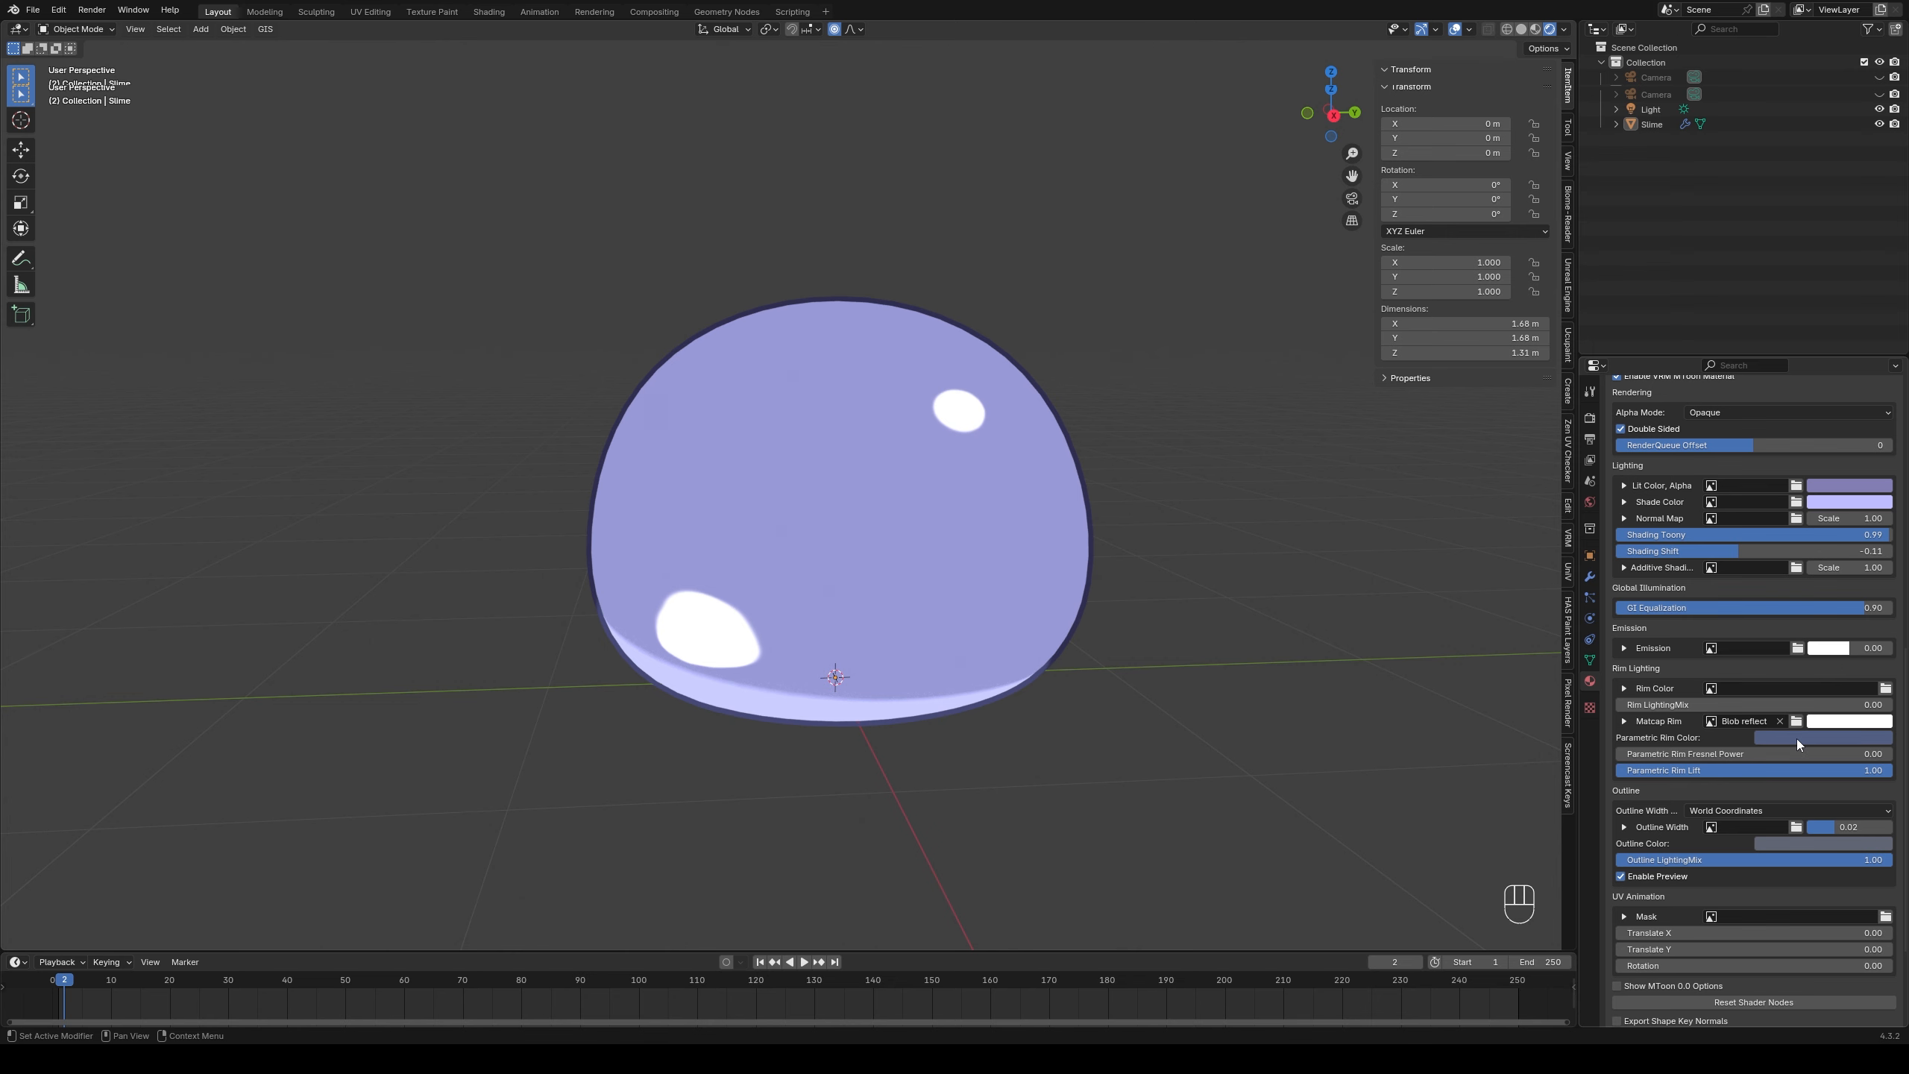
- Set the Parametric Rim Fresnel Power to 23.06 and the Parametric Rim Lift to 0.70
{"action": "left_click_drag", "start_coordinate": [1799, 753], "coordinate": [1863, 753]}
{"action": "left_click_drag", "start_coordinate": [1691, 770], "coordinate": [1607, 769]}
{"action": "middle_click_drag", "start_coordinate": [1234, 679], "coordinate": [1253, 672]}
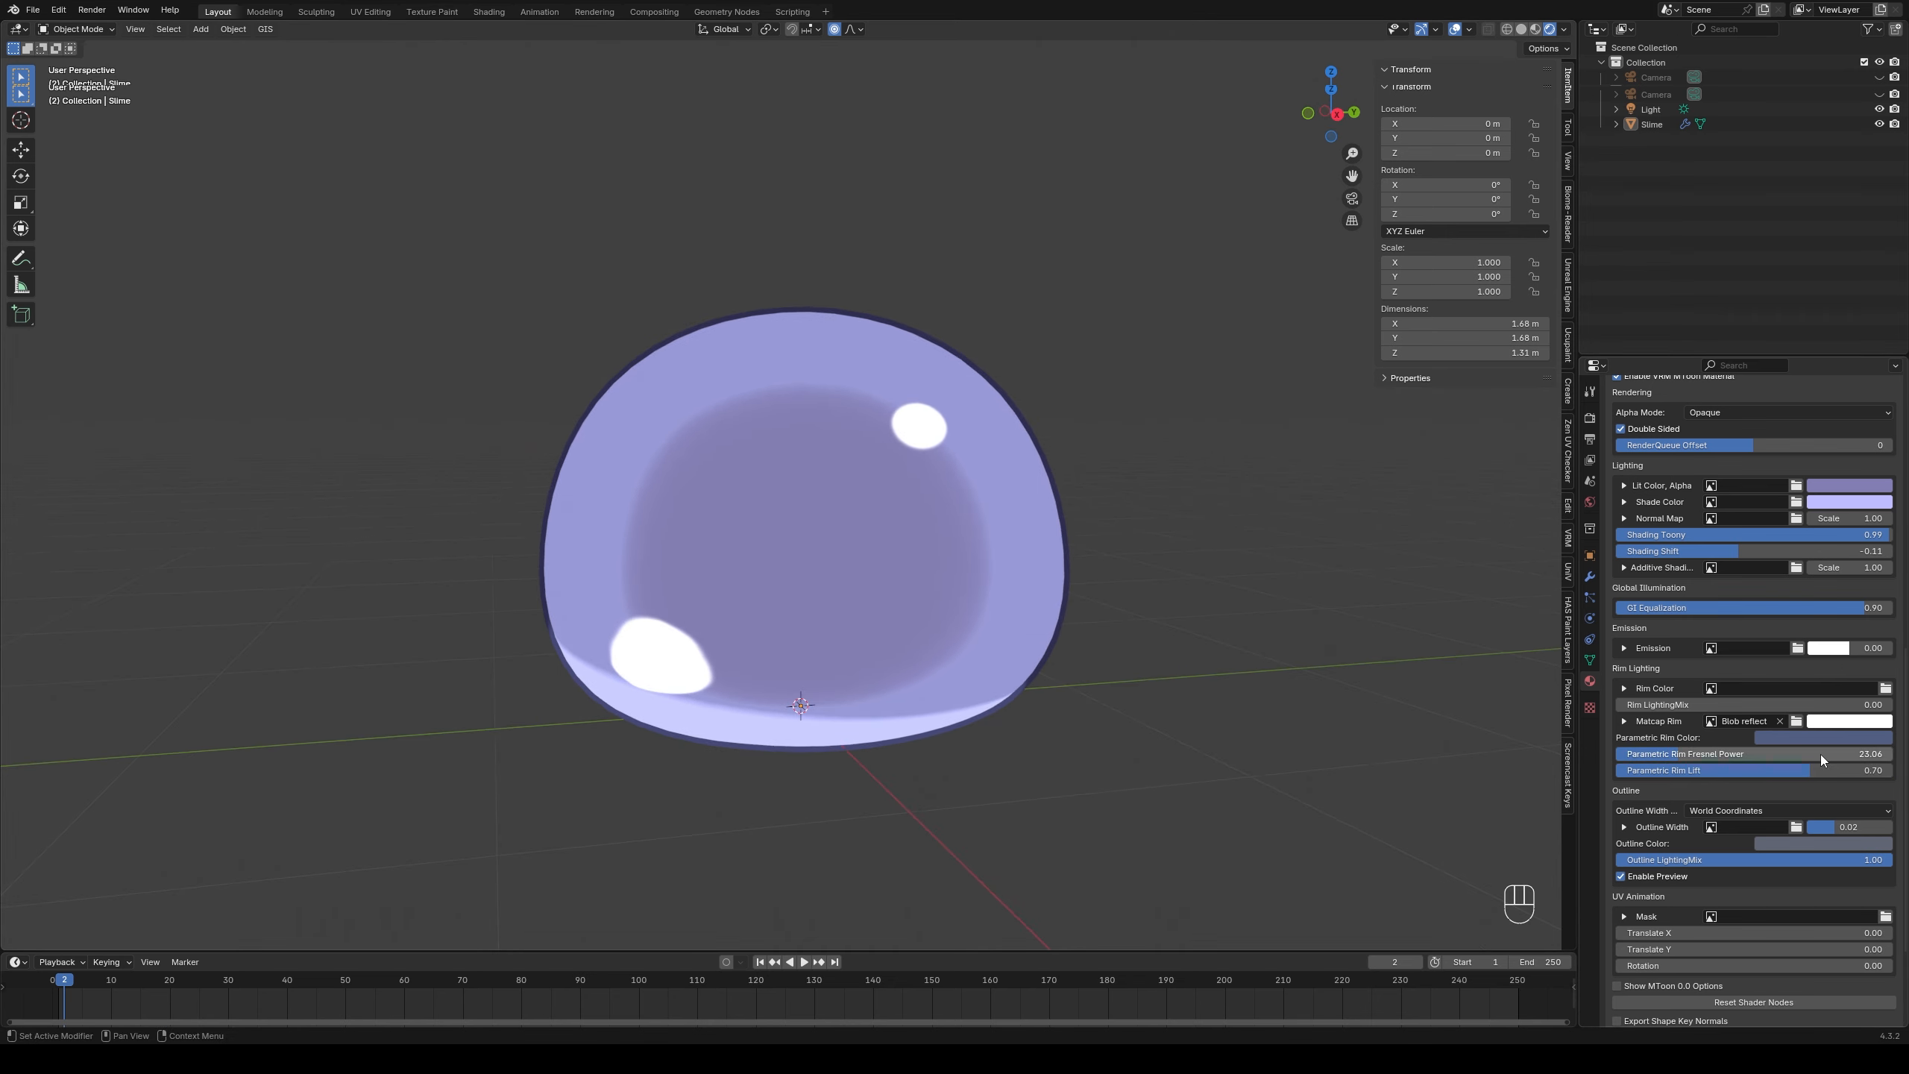
- Shift the Parametric Rim Color to a muted teal (#577983) and the Lit Color to a lighter, bluer tone
{"action": "left_click", "coordinate": [1817, 734]}
{"action": "left_click_drag", "start_coordinate": [1821, 569], "coordinate": [1815, 545]}
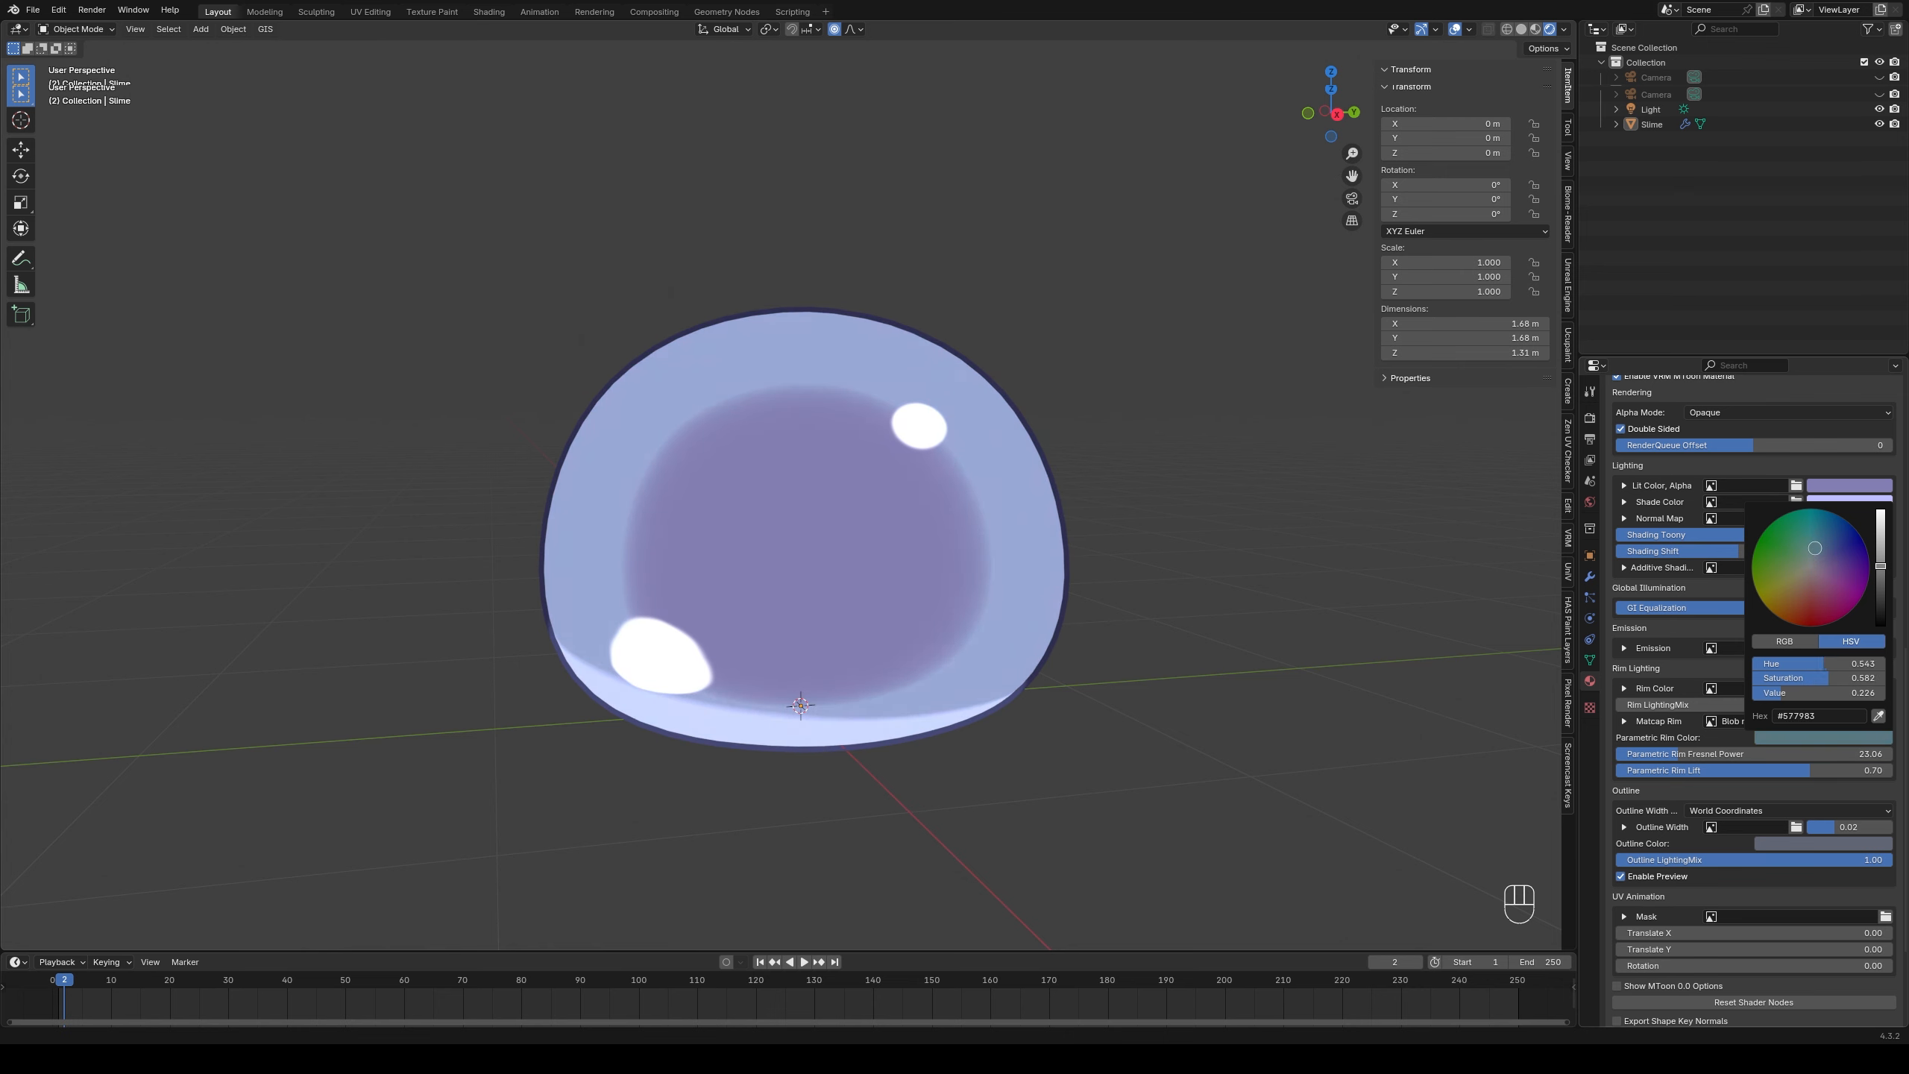
{"action": "scroll", "coordinate": [1828, 596], "scroll_direction": "up", "scroll_amount": 3}
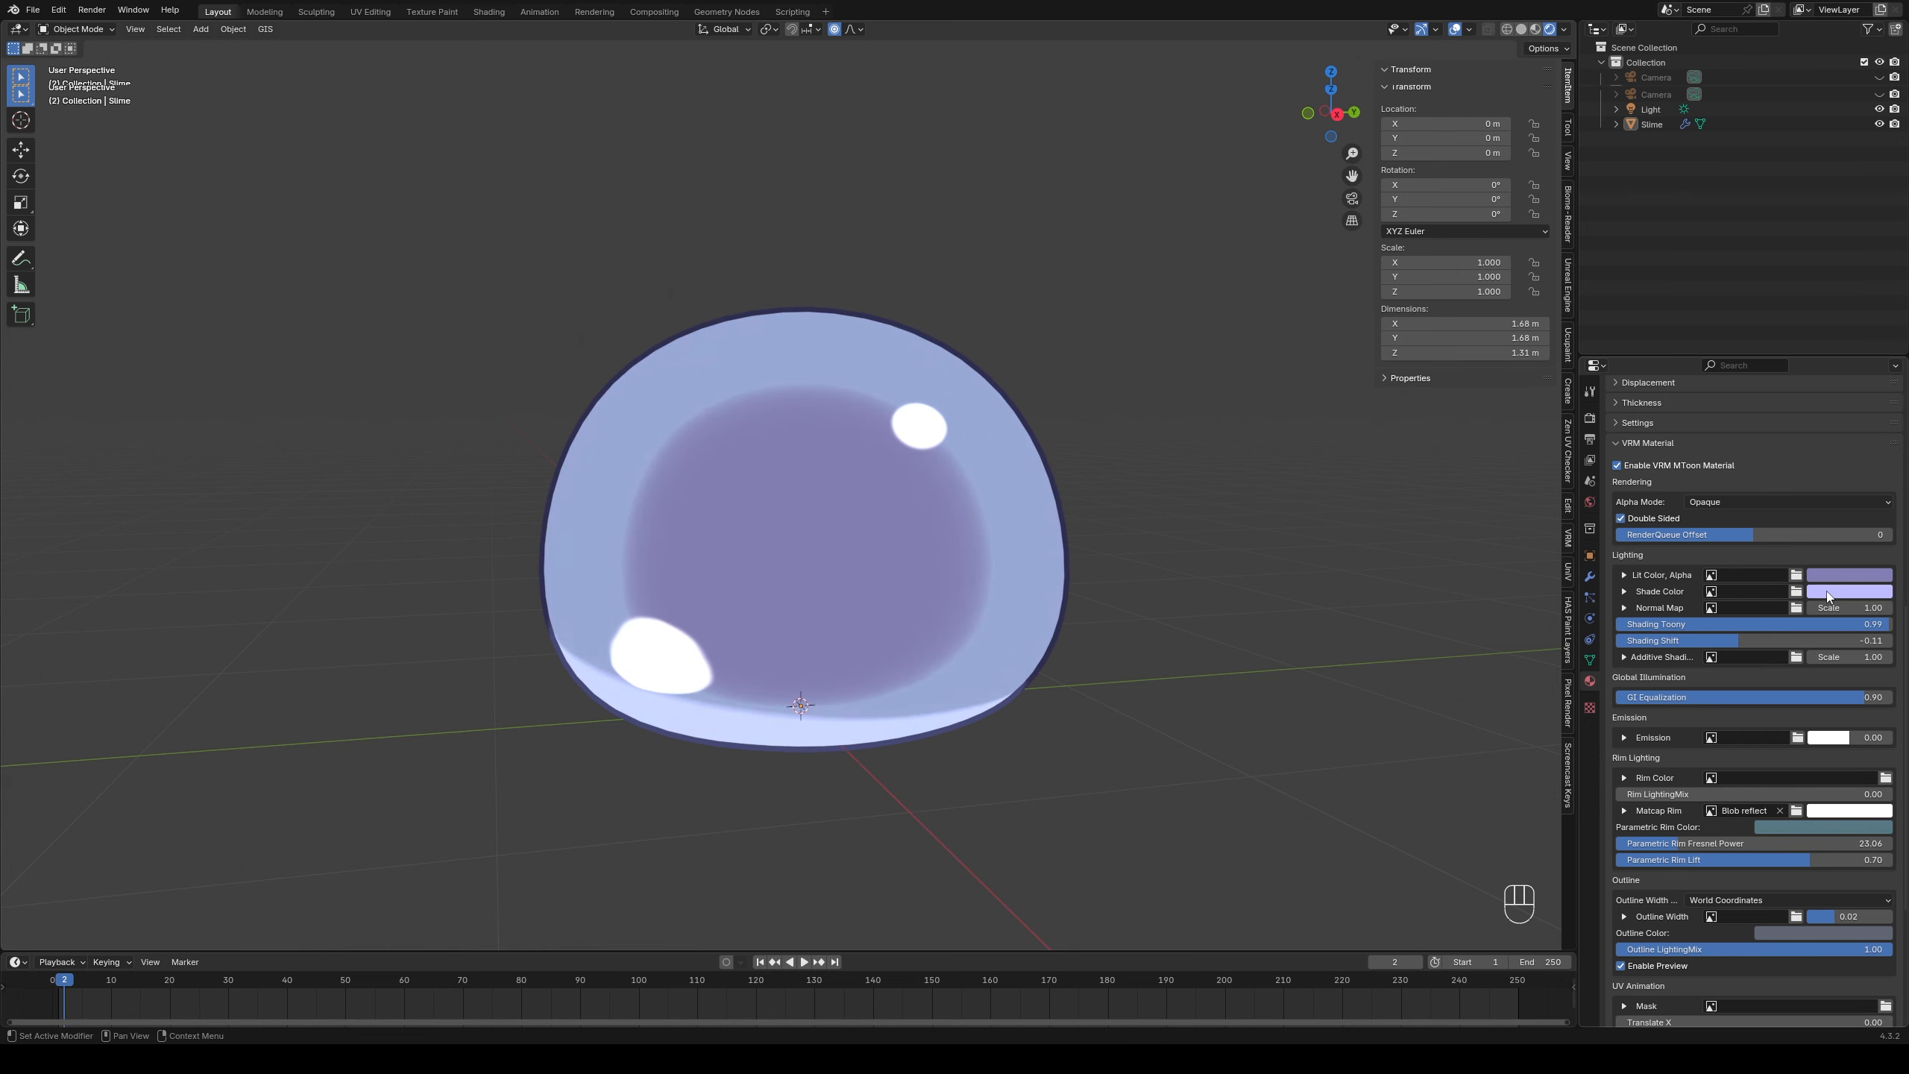
{"action": "left_click", "coordinate": [1834, 576]}
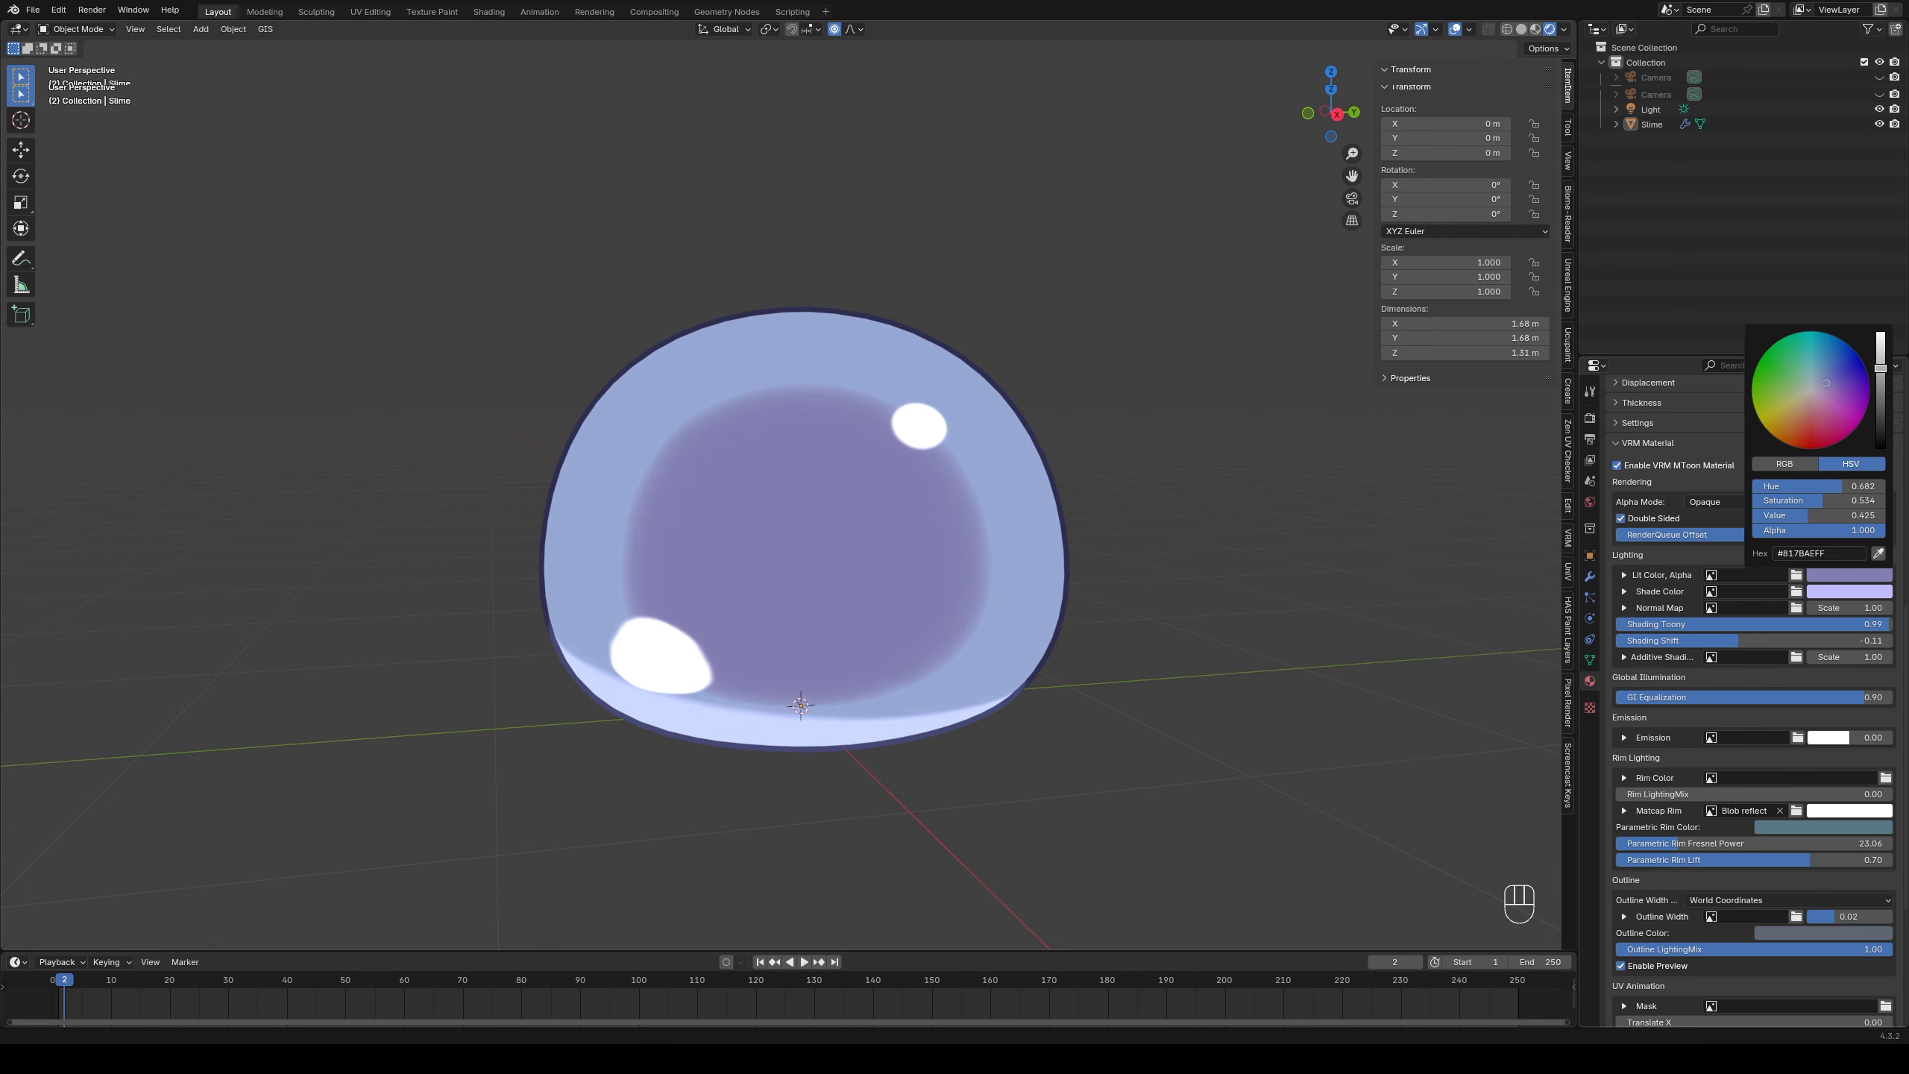
{"action": "left_click_drag", "start_coordinate": [1881, 369], "coordinate": [1881, 360]}
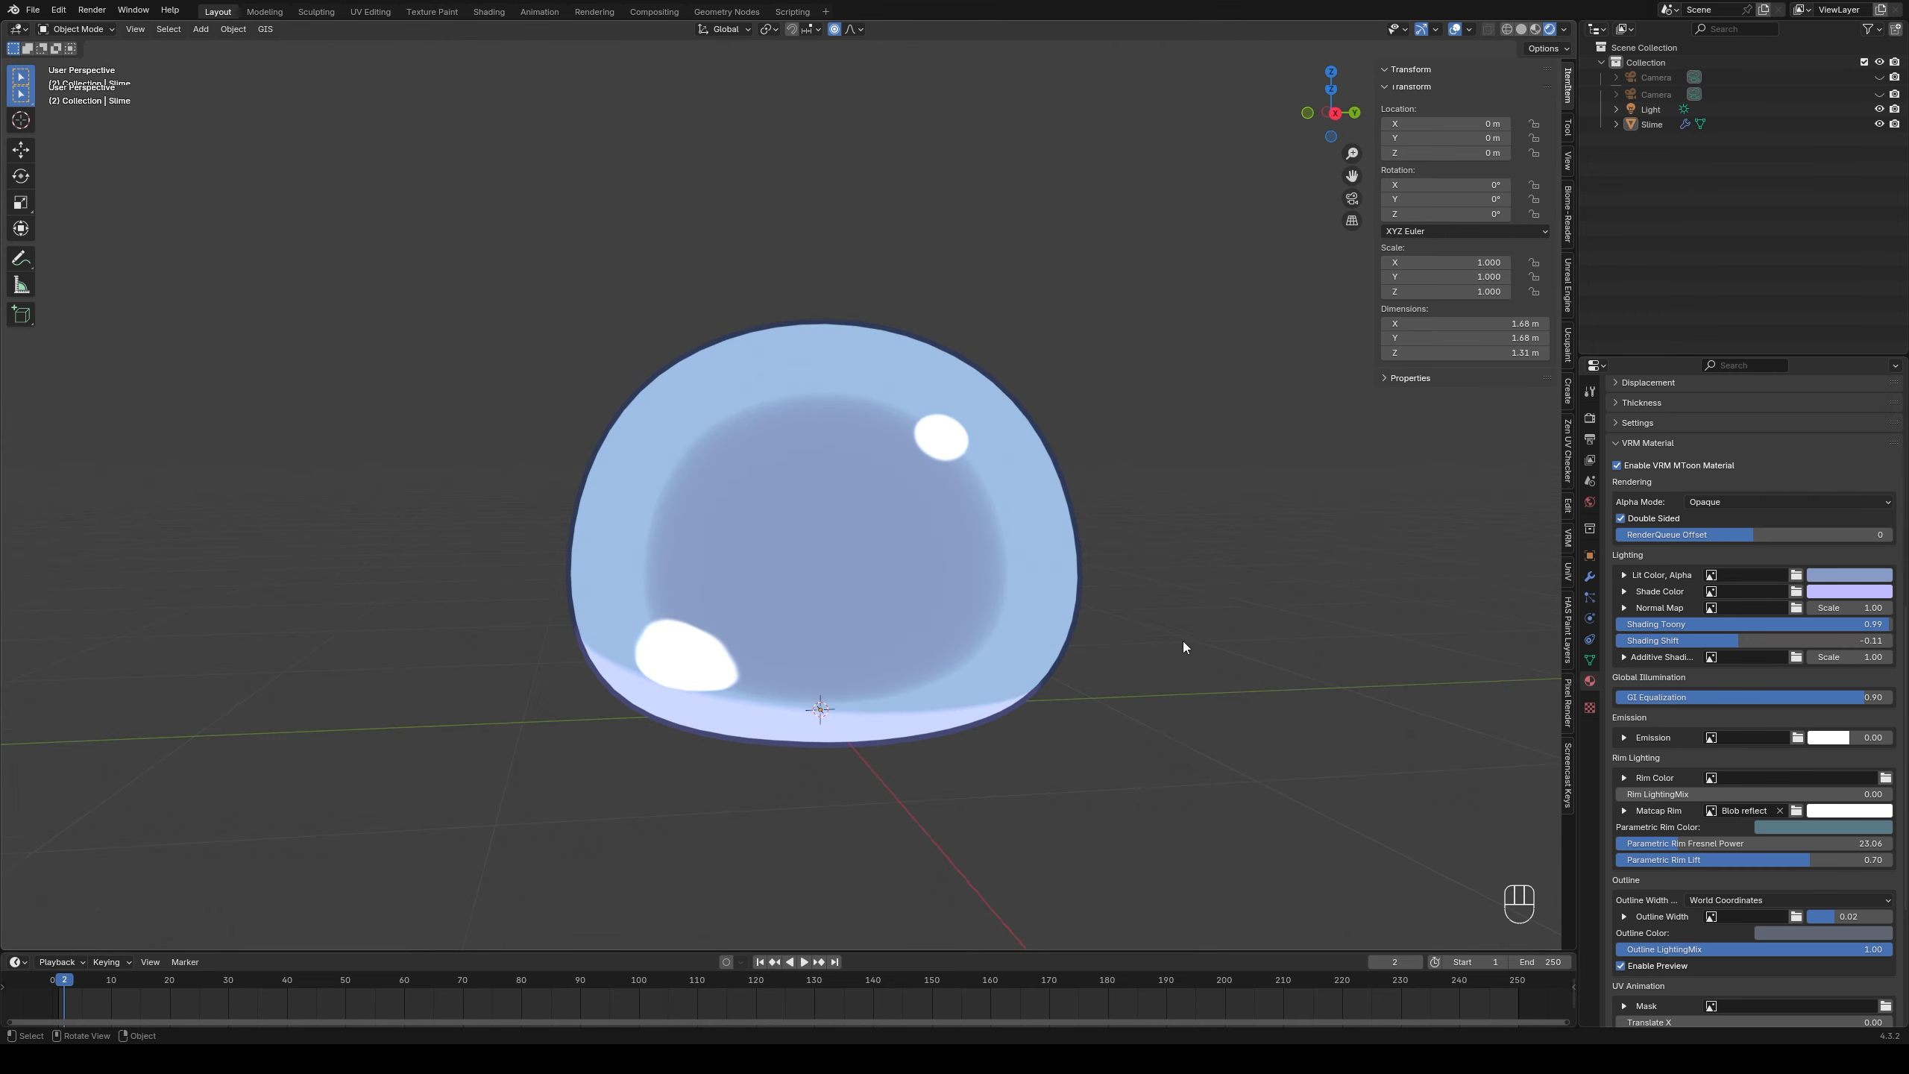
- Tint the Matcap Rim color pale blue with a value of about 0.849
{"action": "scroll", "coordinate": [1035, 631], "scroll_direction": "down", "scroll_amount": 3}
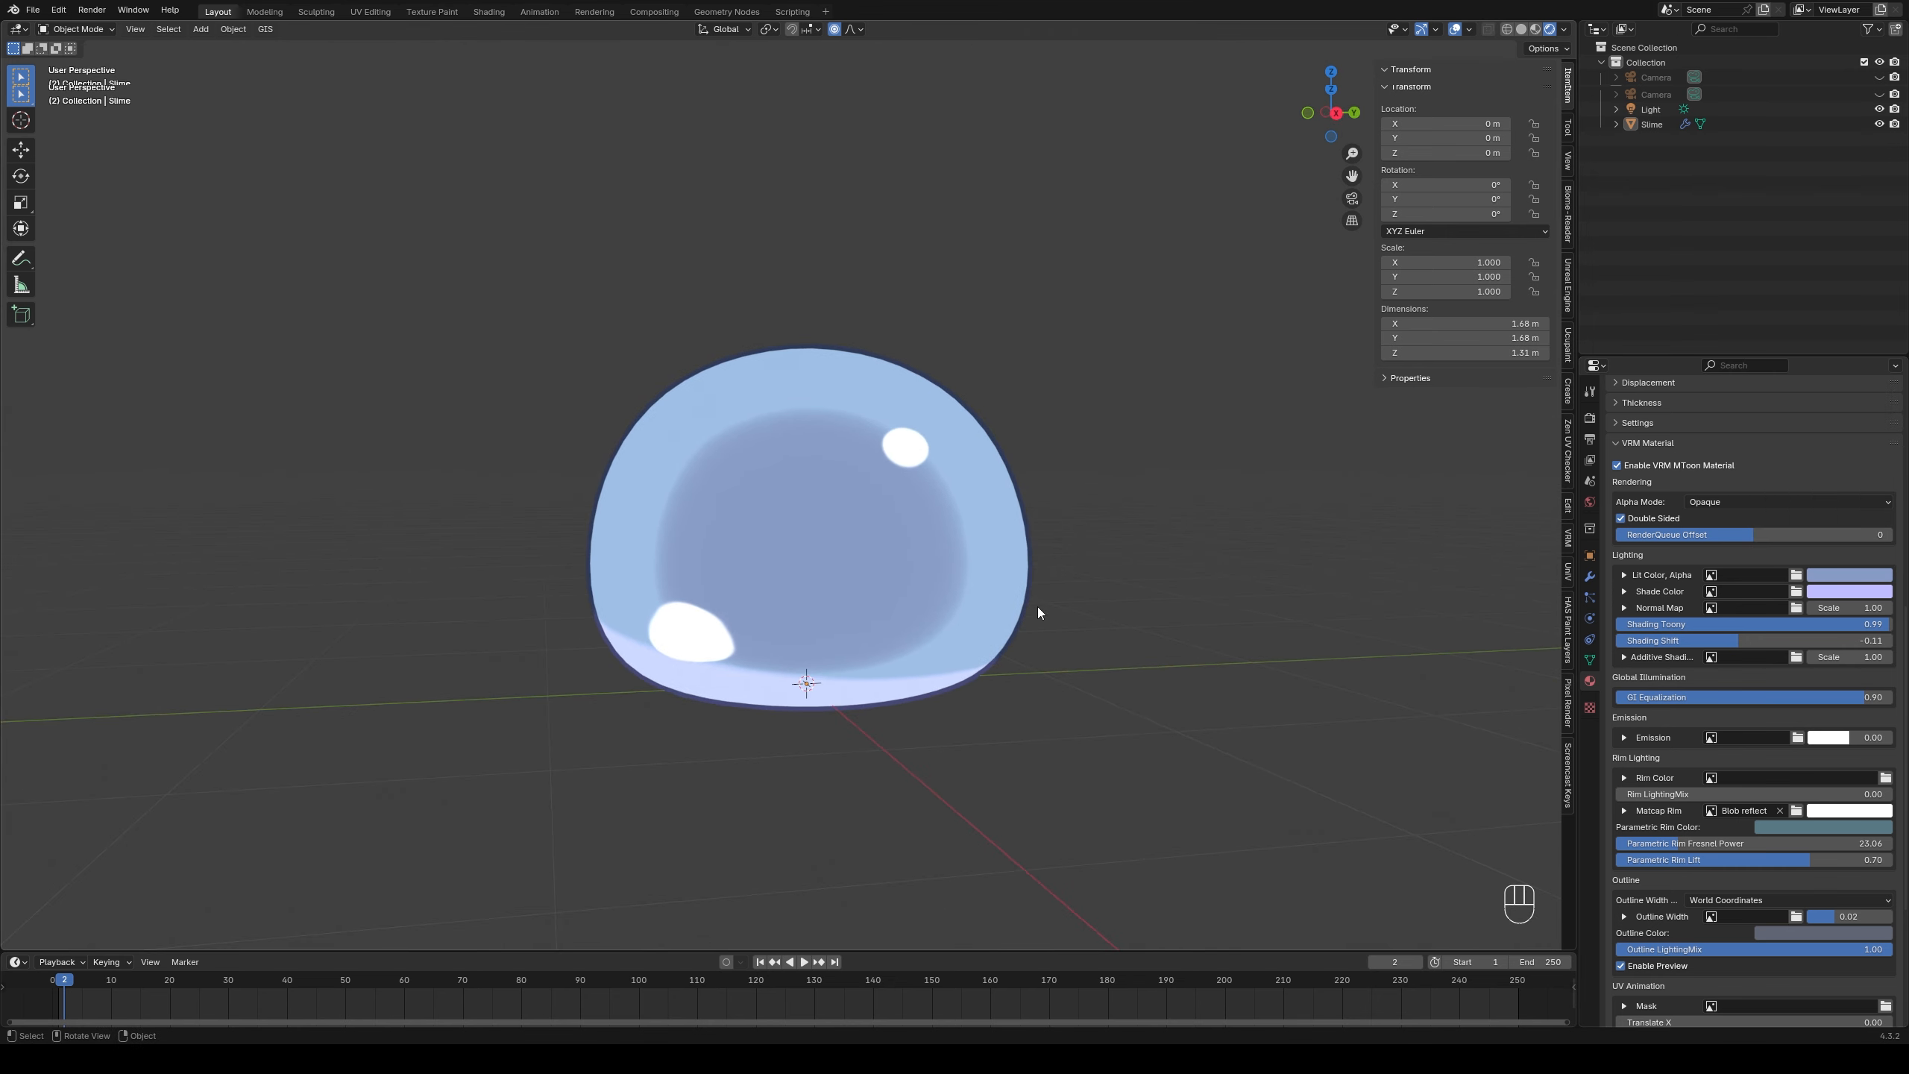
{"action": "scroll", "coordinate": [1793, 728], "scroll_direction": "down", "scroll_amount": 3}
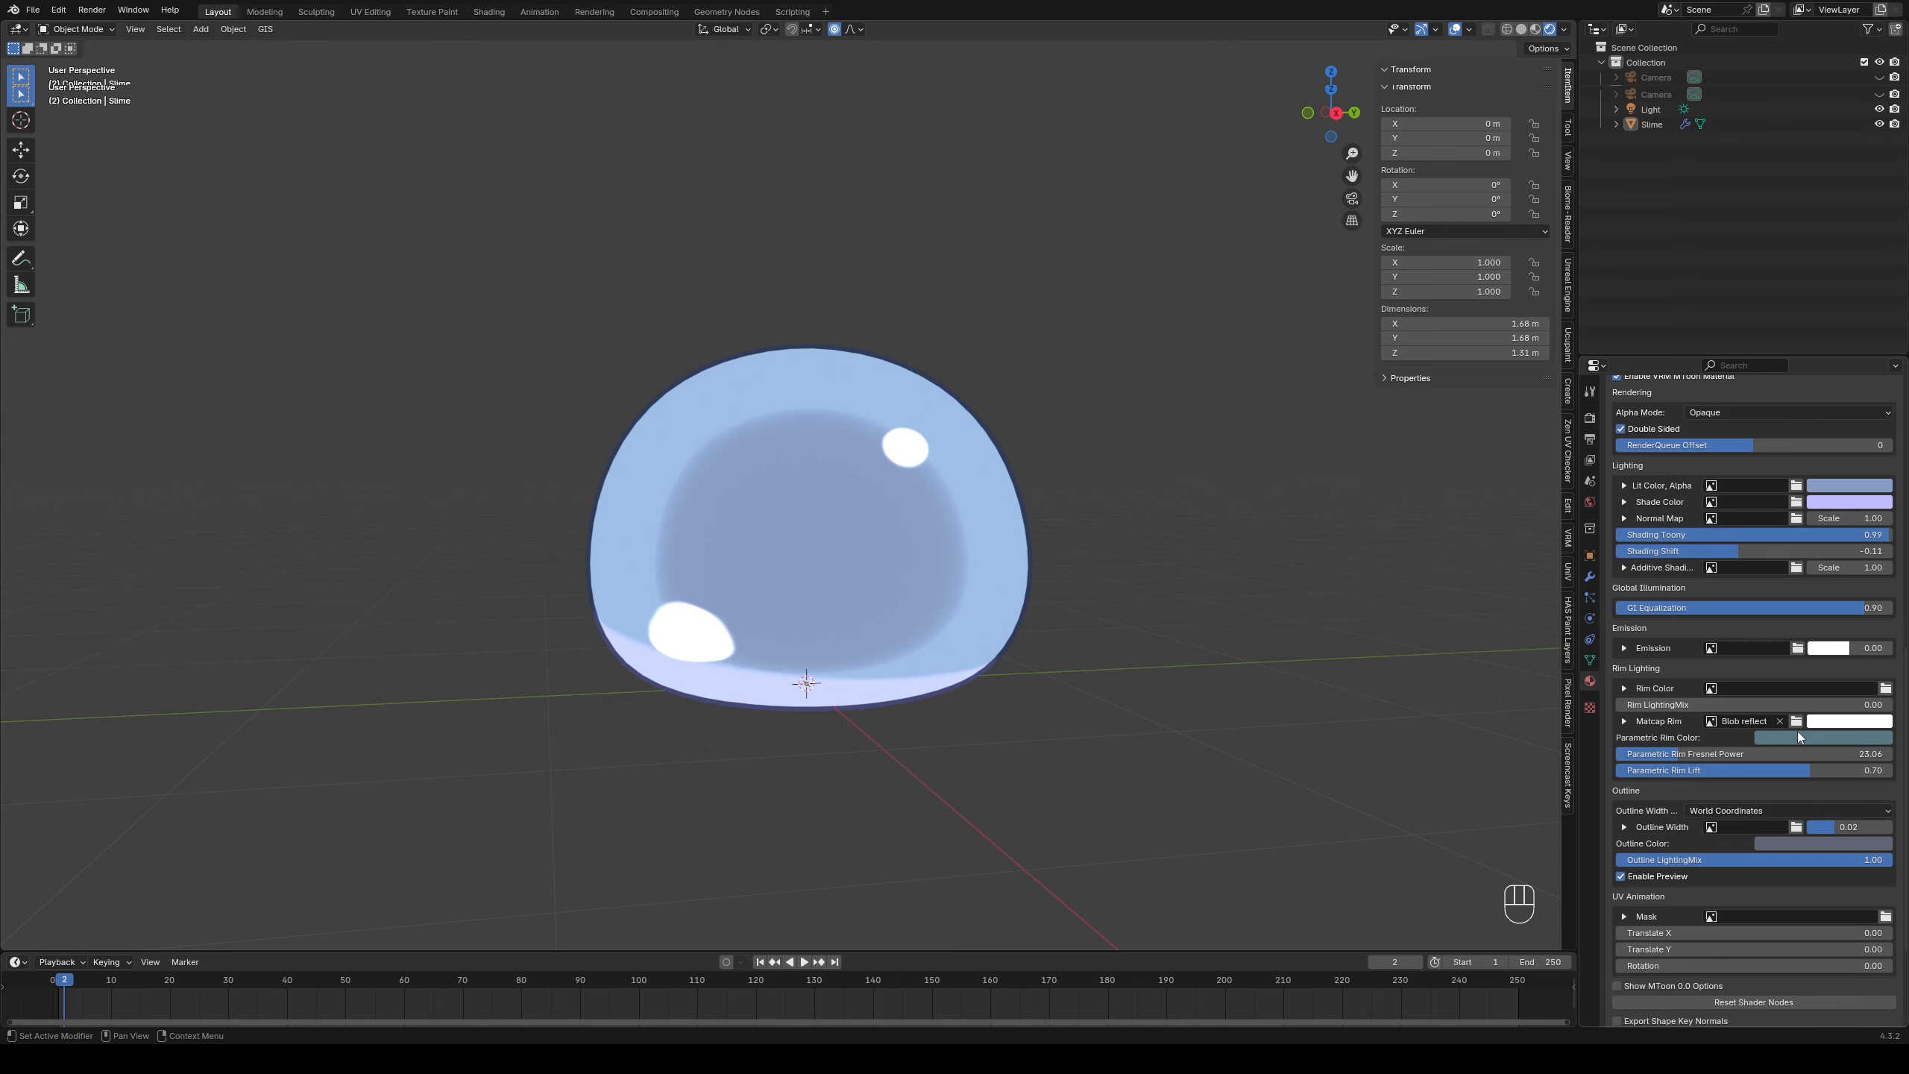
{"action": "scroll", "coordinate": [1793, 786], "scroll_direction": "up", "scroll_amount": 3}
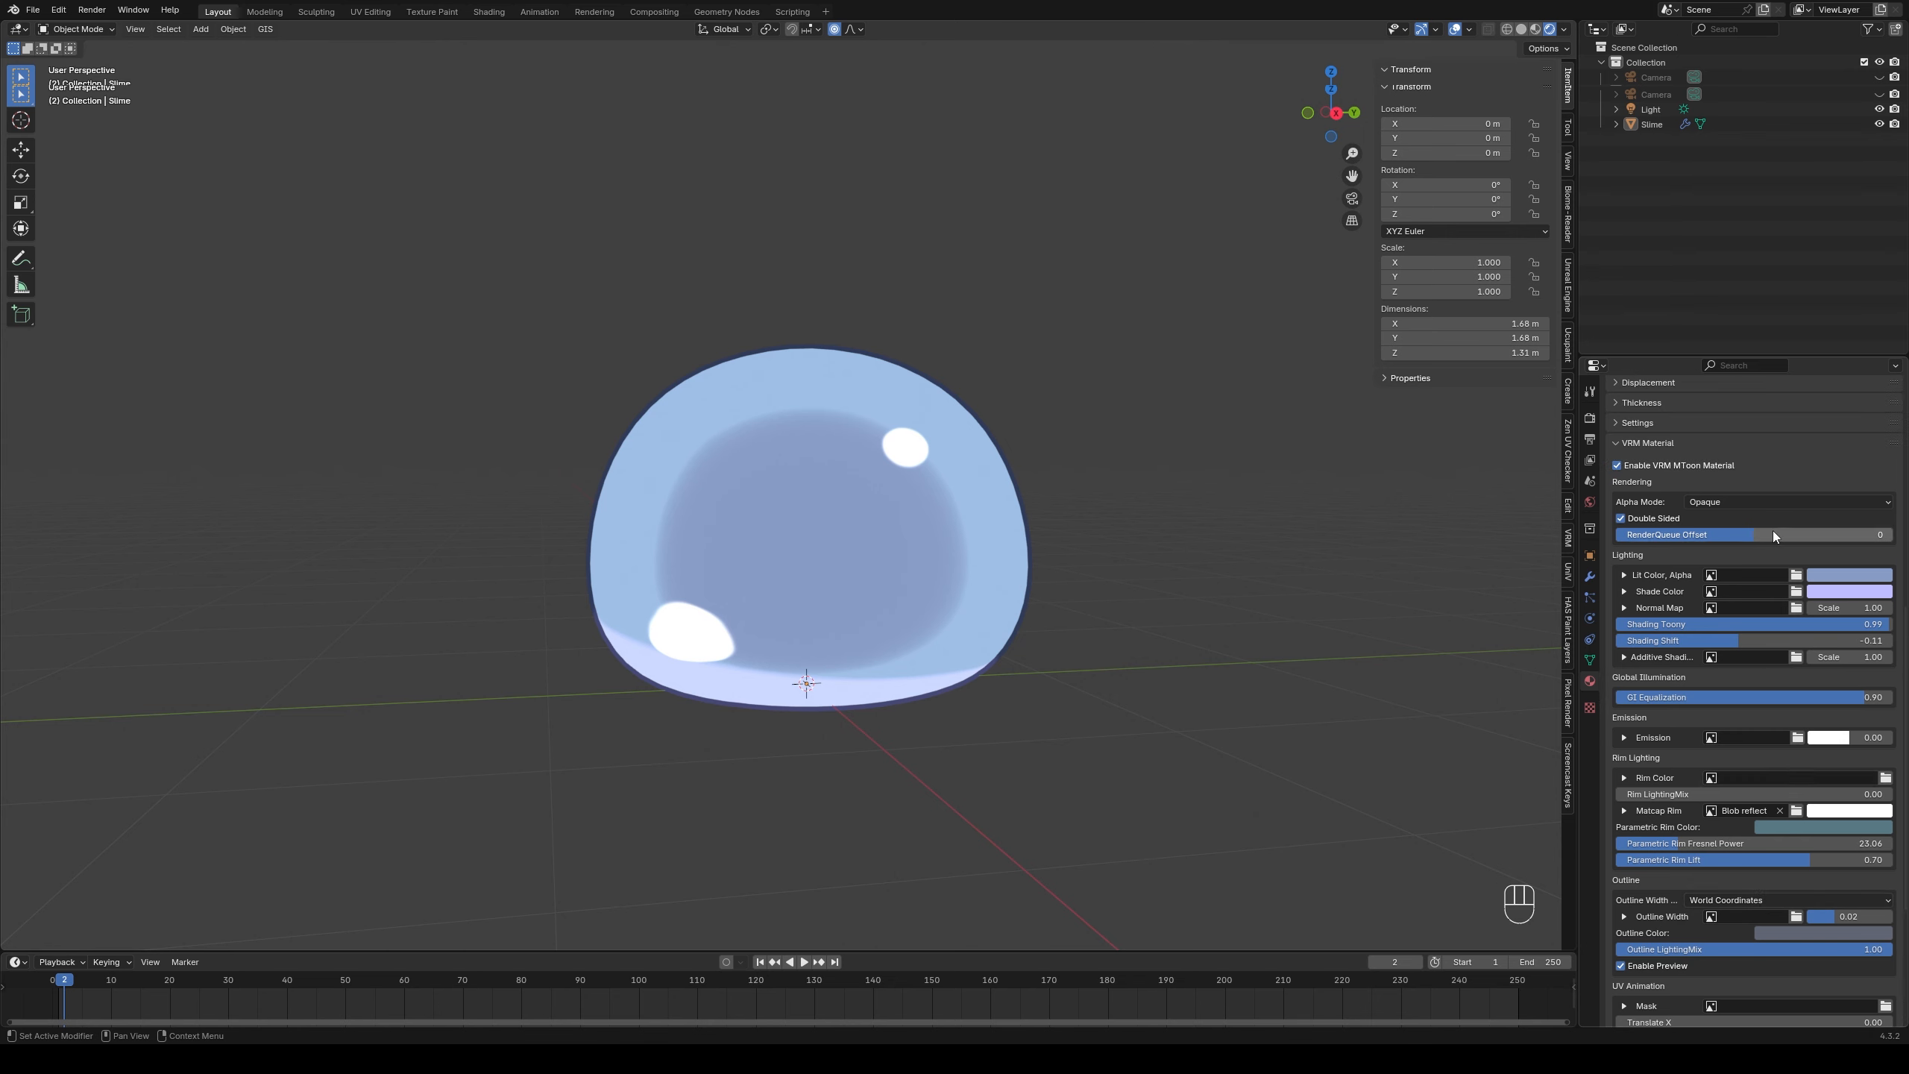
{"action": "scroll", "coordinate": [1790, 780], "scroll_direction": "down", "scroll_amount": 3}
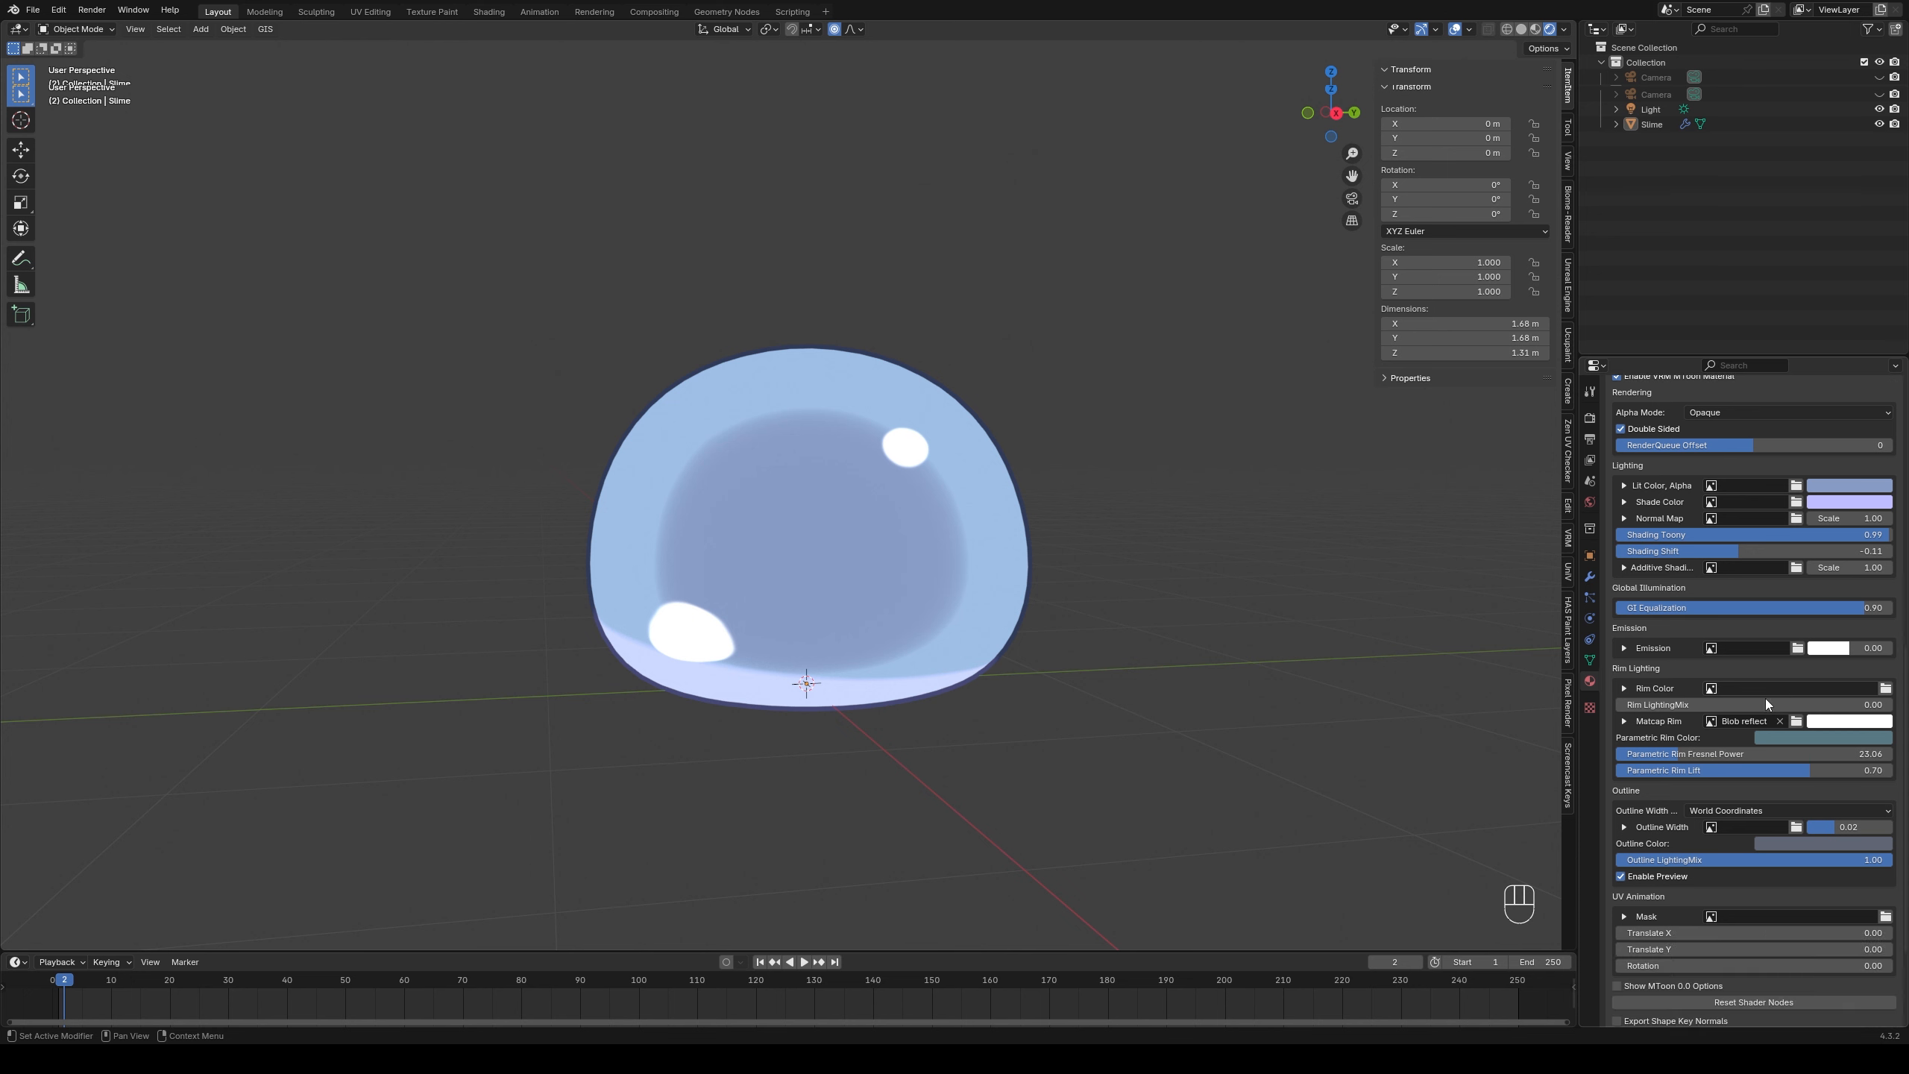
{"action": "left_click", "coordinate": [1852, 722]}
{"action": "left_click_drag", "start_coordinate": [1881, 517], "coordinate": [1817, 541]}
{"action": "left_click", "coordinate": [1820, 540]}
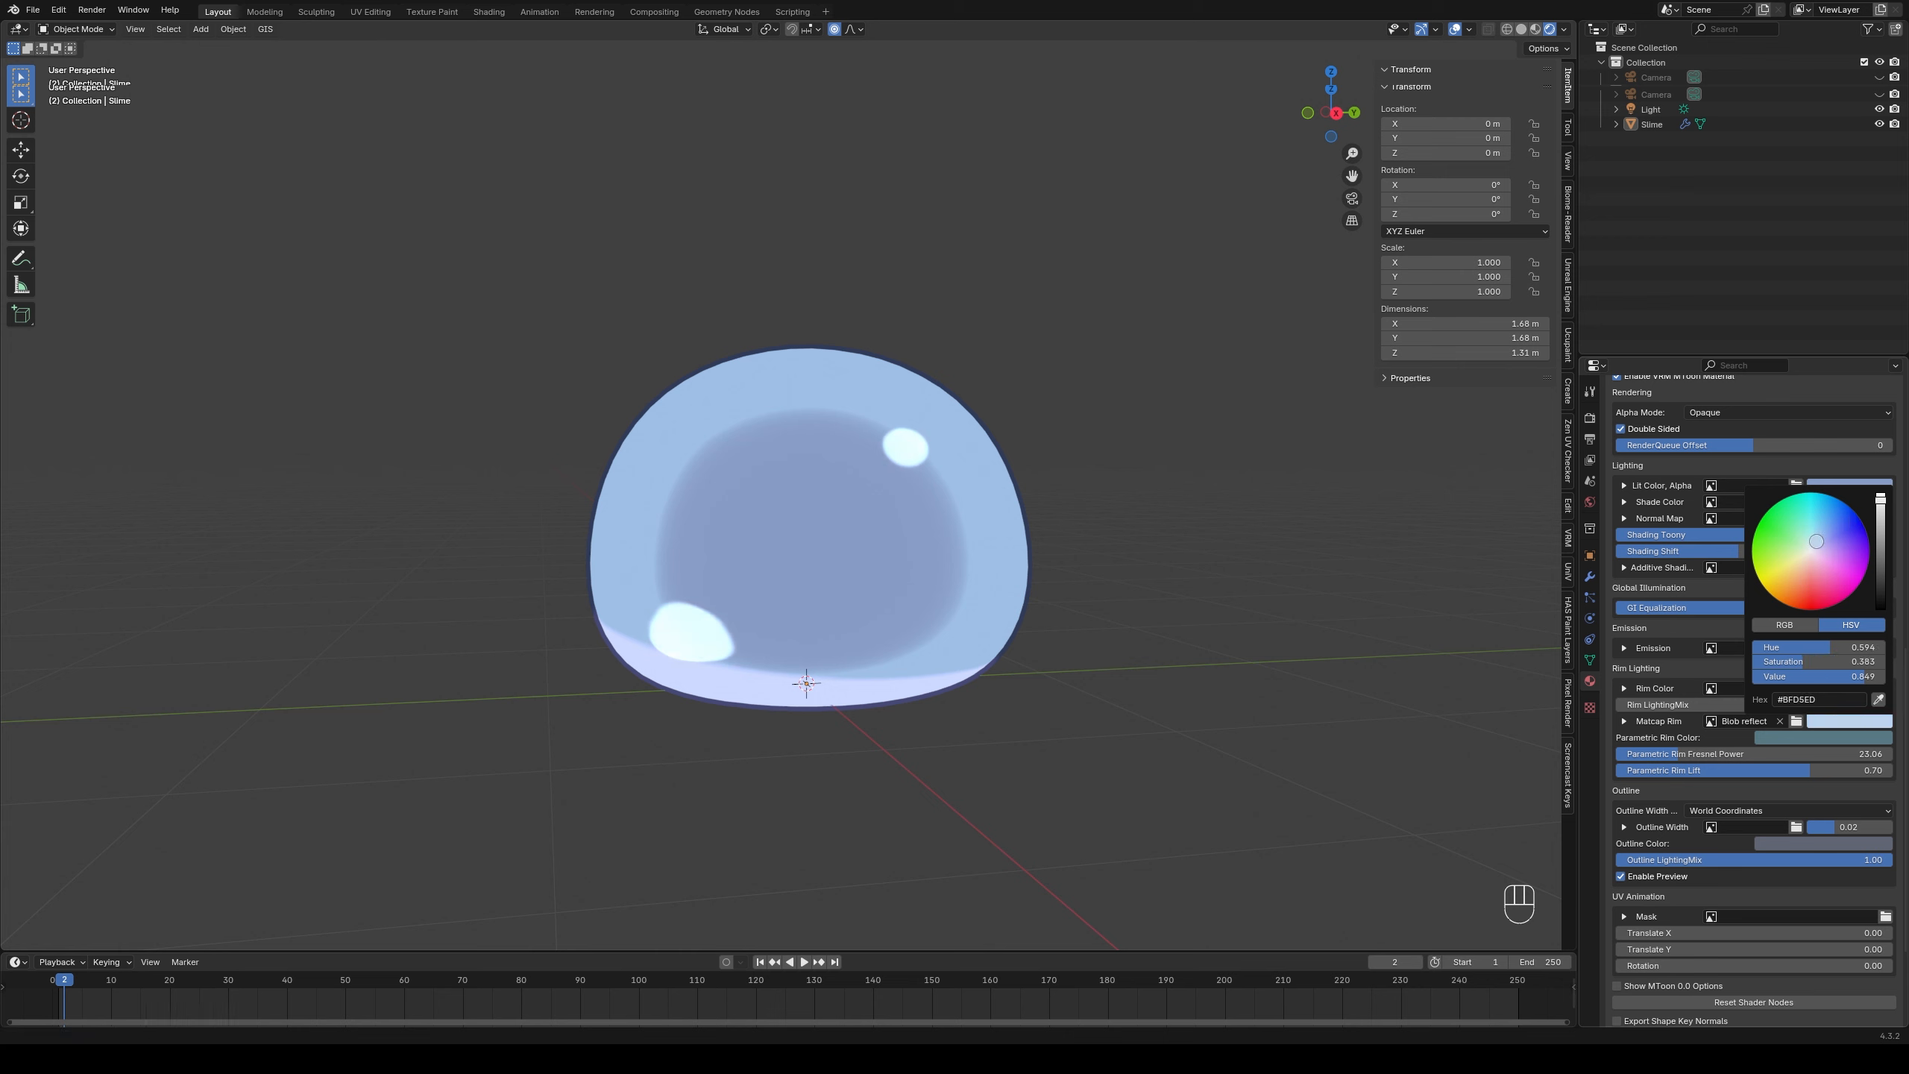
- Darken the Shade Color slightly and change it to a light blue (#ABC9E7)
{"action": "scroll", "coordinate": [1122, 601], "scroll_direction": "down", "scroll_amount": 3}
{"action": "scroll", "coordinate": [963, 578], "scroll_direction": "up", "scroll_amount": 4}
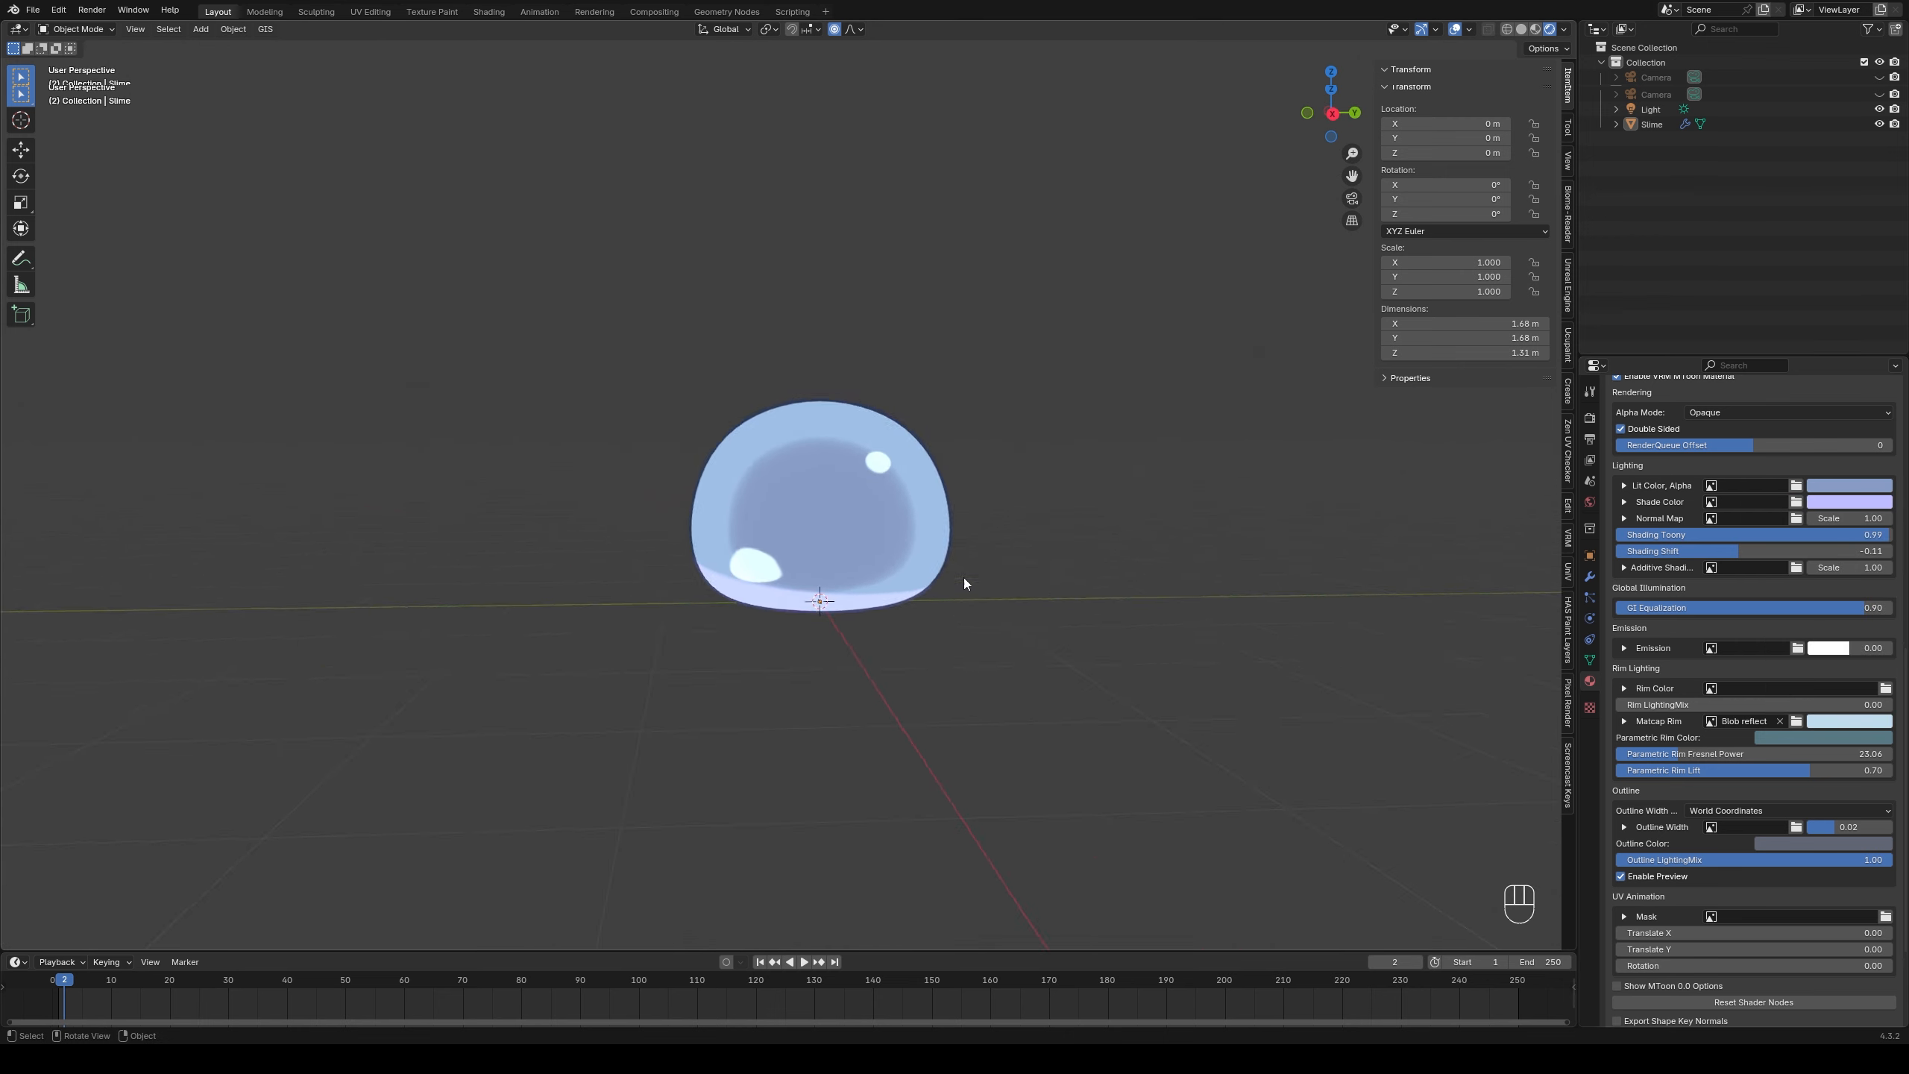
{"action": "middle_click_drag", "start_coordinate": [964, 577], "coordinate": [1055, 587], "text": "shift"}
{"action": "left_click", "coordinate": [1814, 504]}
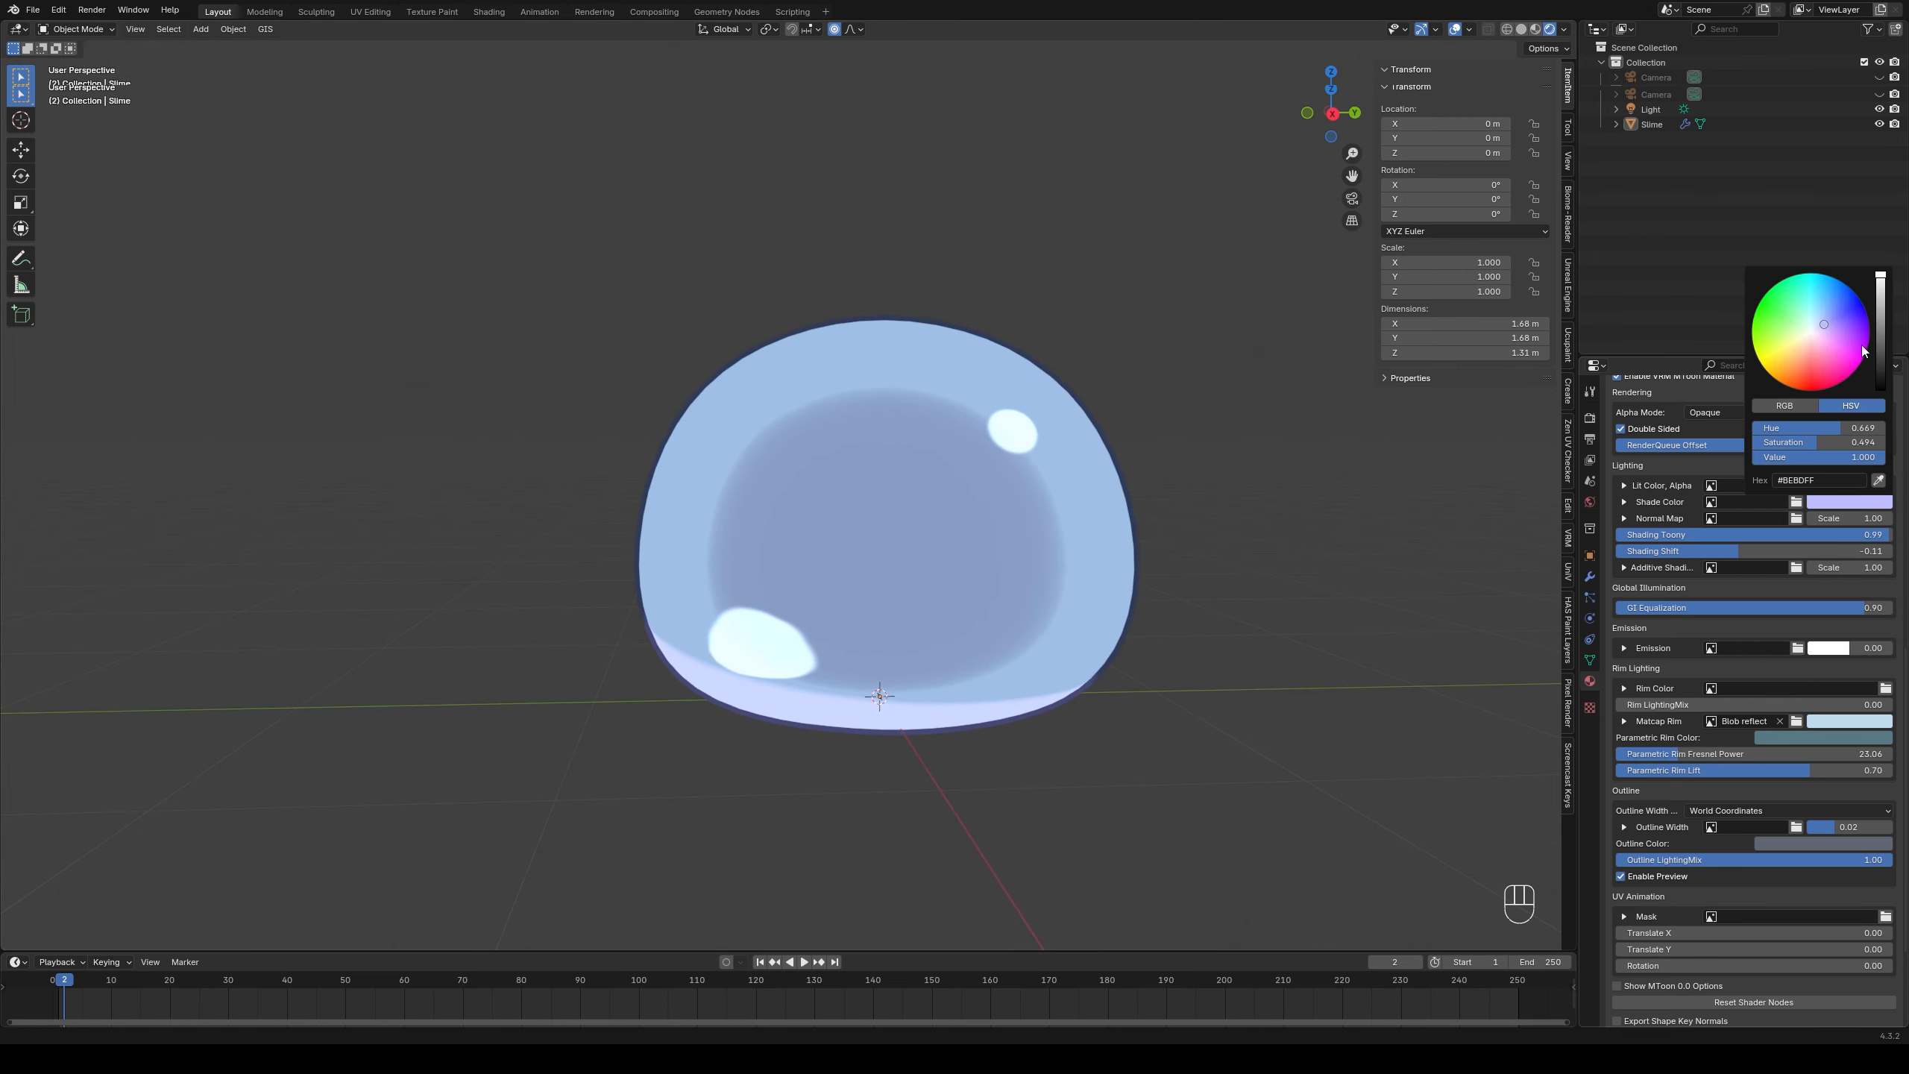
{"action": "left_click", "coordinate": [1884, 289]}
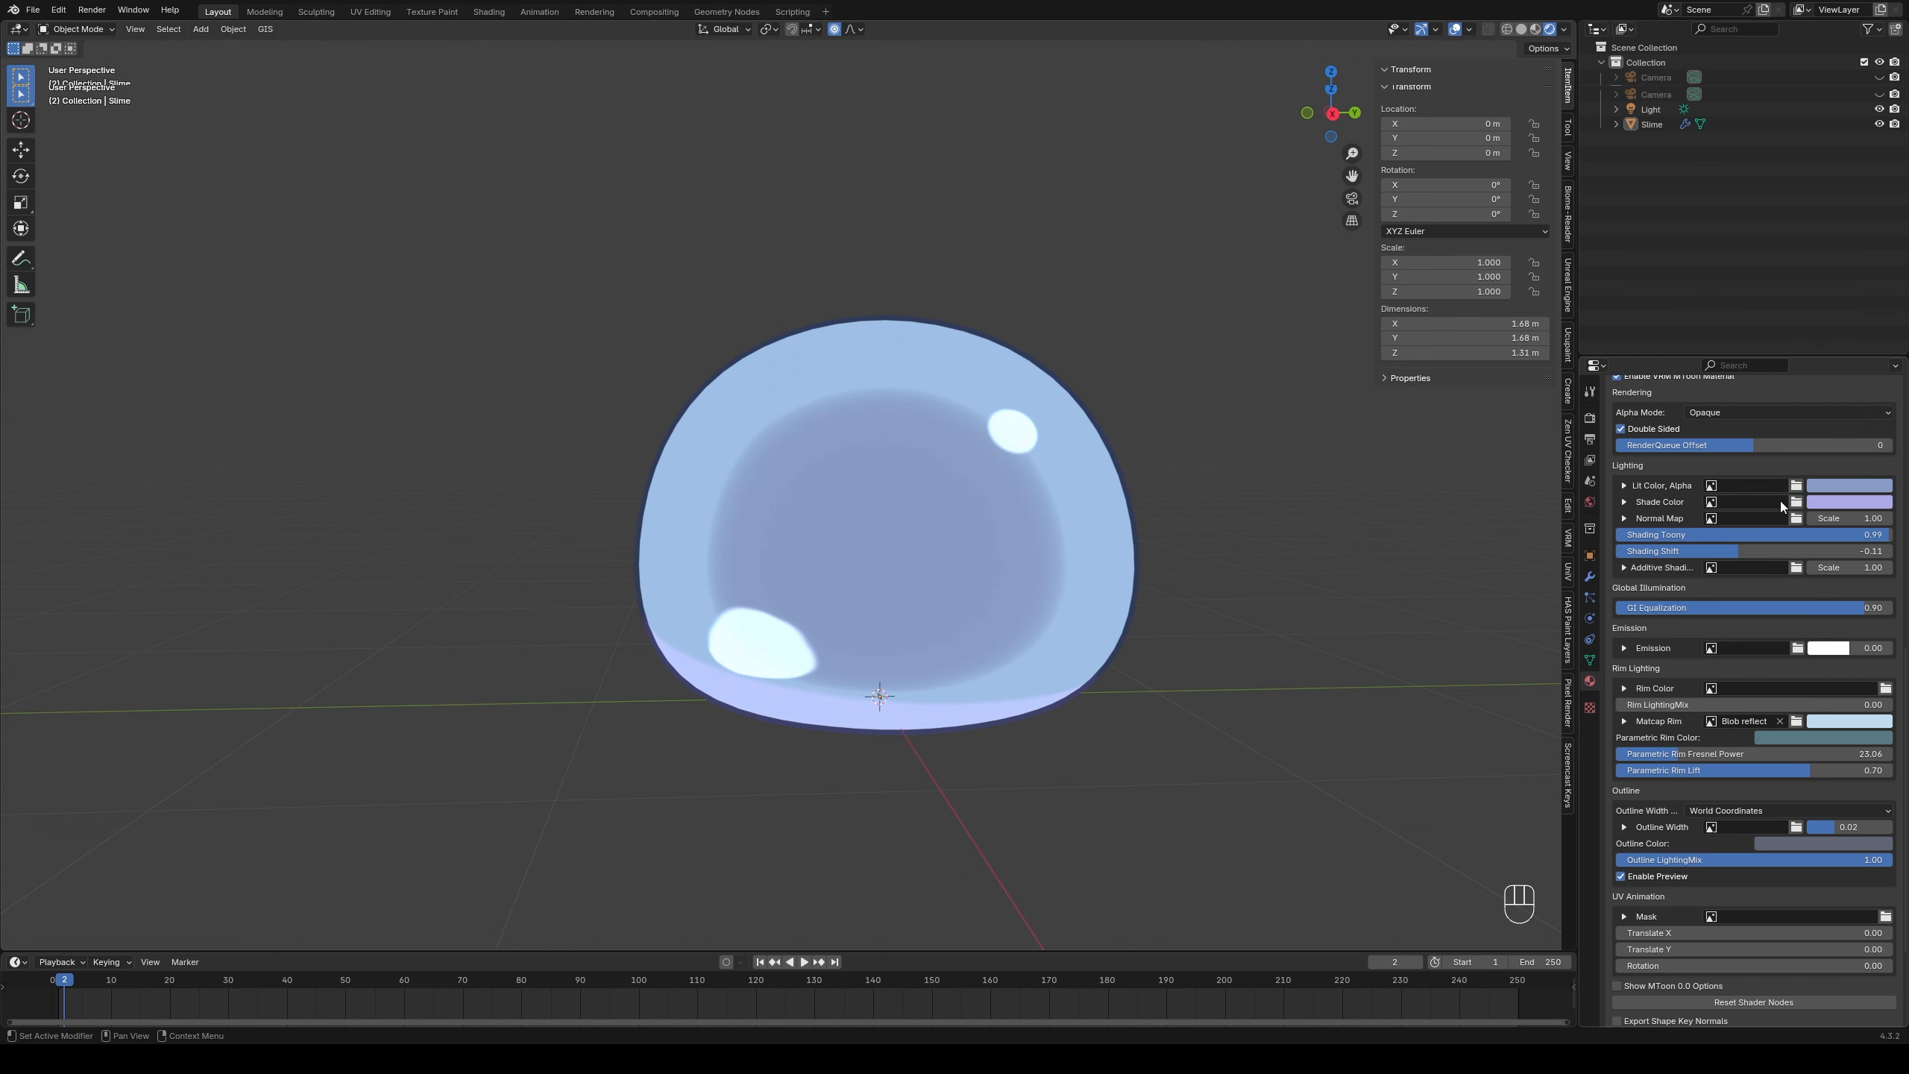
{"action": "left_click", "coordinate": [1851, 502]}
{"action": "left_click", "coordinate": [1819, 318]}
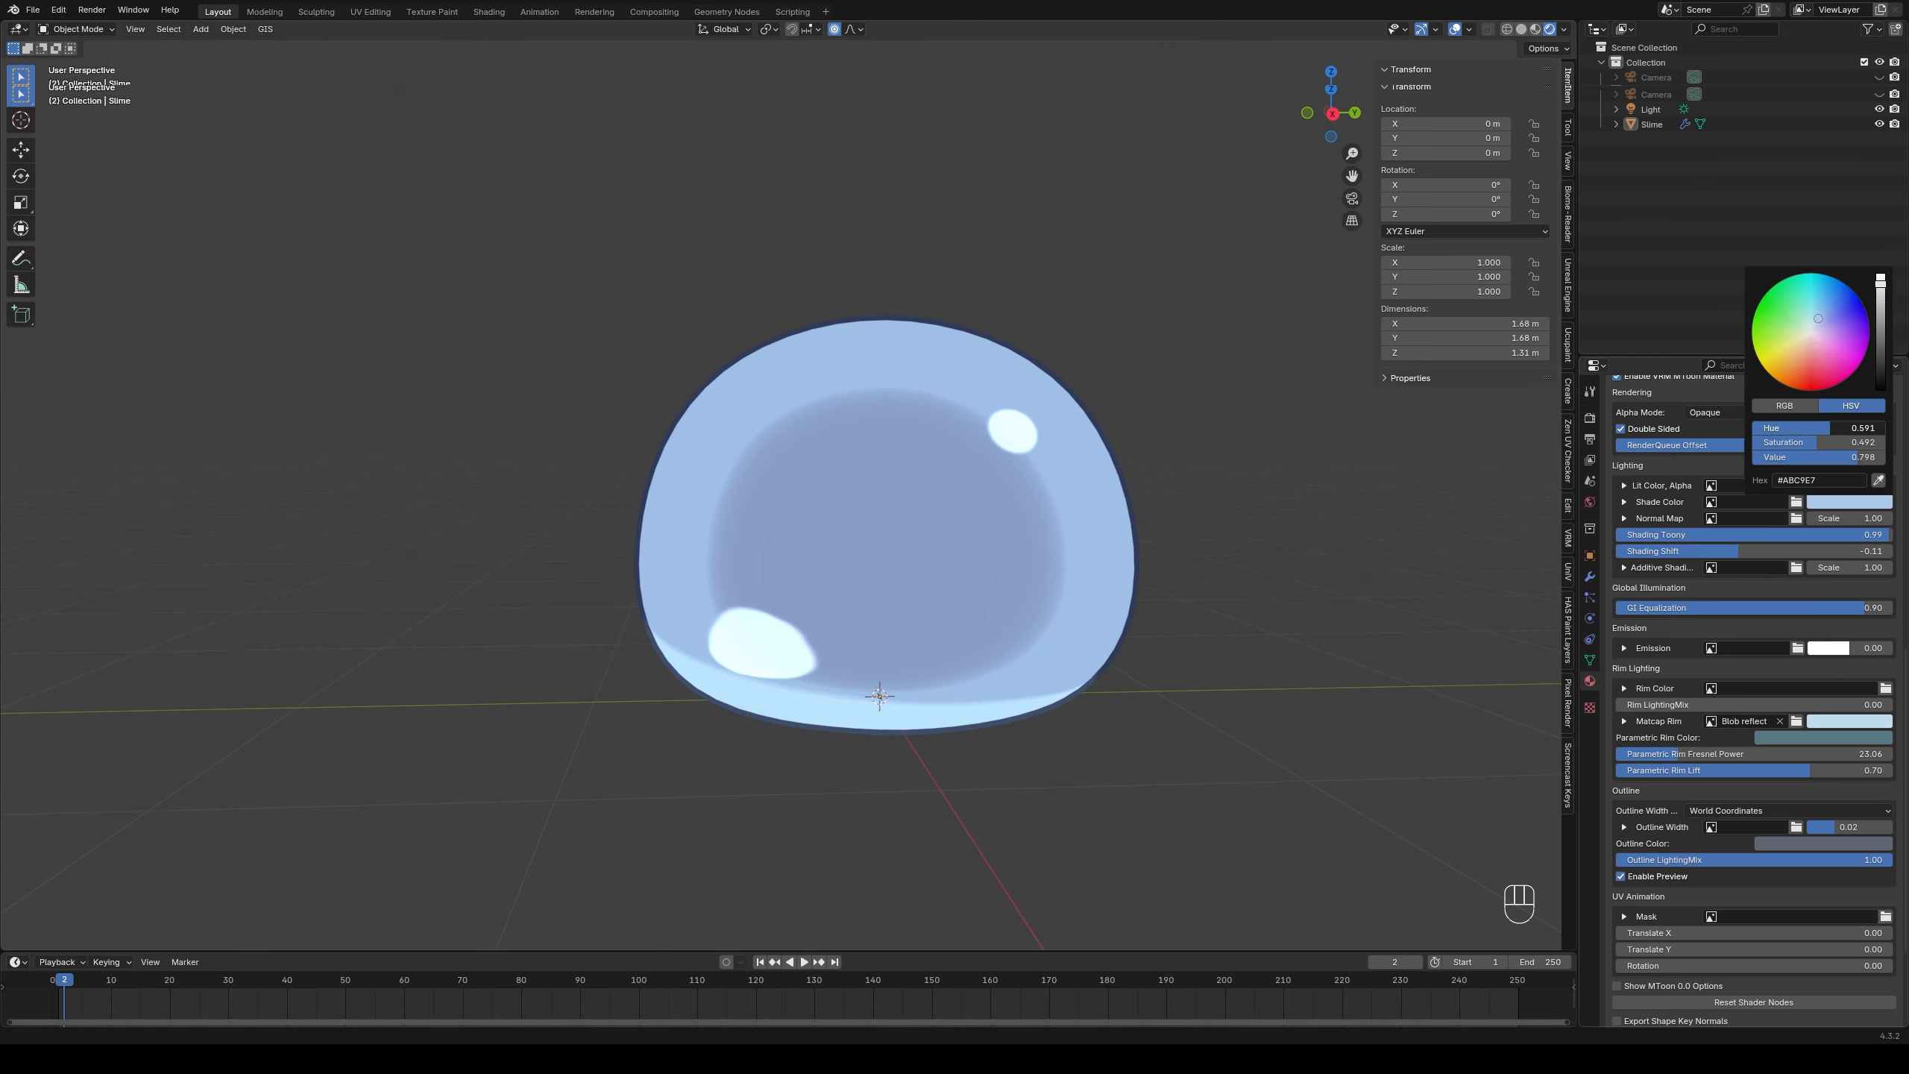
- Add a plane mesh at the world origin beneath the slime
{"action": "scroll", "coordinate": [1198, 605], "scroll_direction": "down", "scroll_amount": 2}
{"action": "middle_click_drag", "start_coordinate": [1129, 566], "coordinate": [1167, 605]}
{"action": "scroll", "coordinate": [1814, 846], "scroll_direction": "up", "scroll_amount": 18}
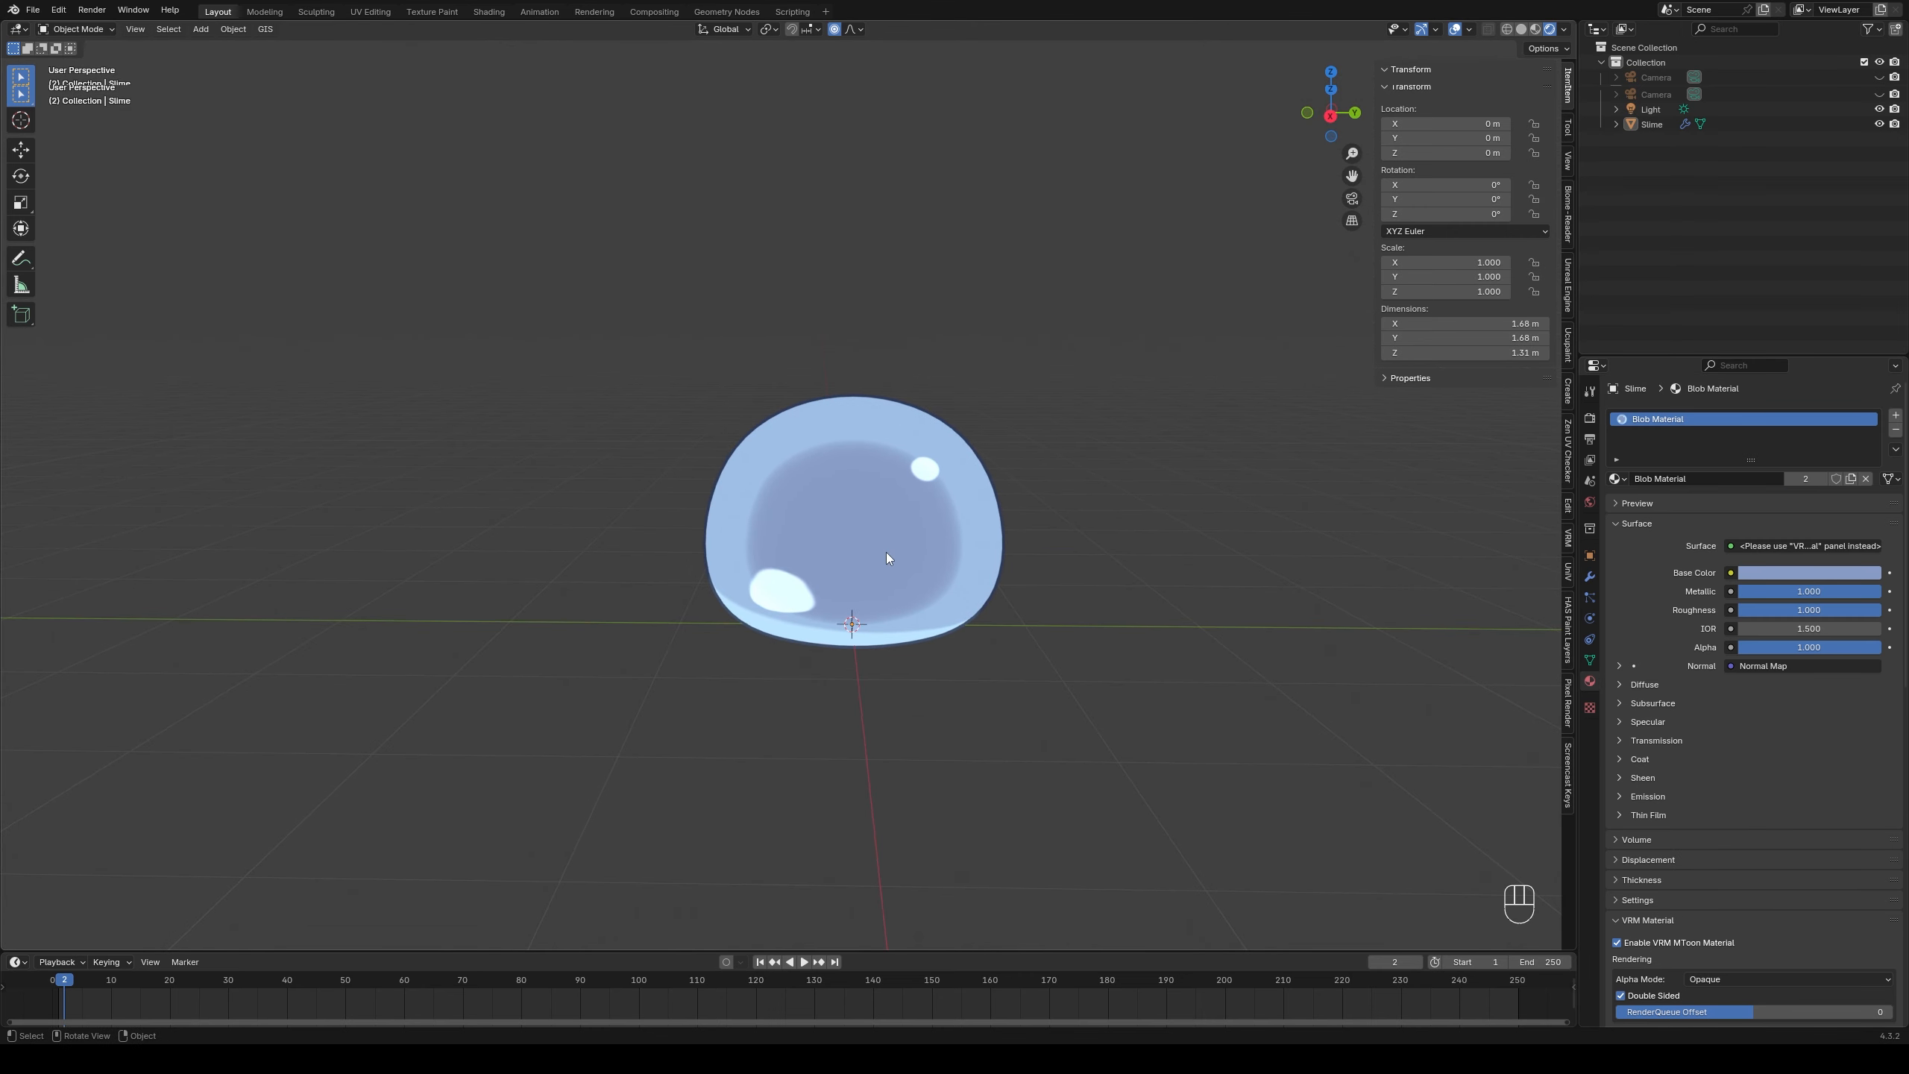
{"action": "scroll", "coordinate": [886, 552], "scroll_direction": "down", "scroll_amount": 2}
{"action": "key", "text": "shift+a"}
{"action": "mouse_move", "coordinate": [639, 575]}
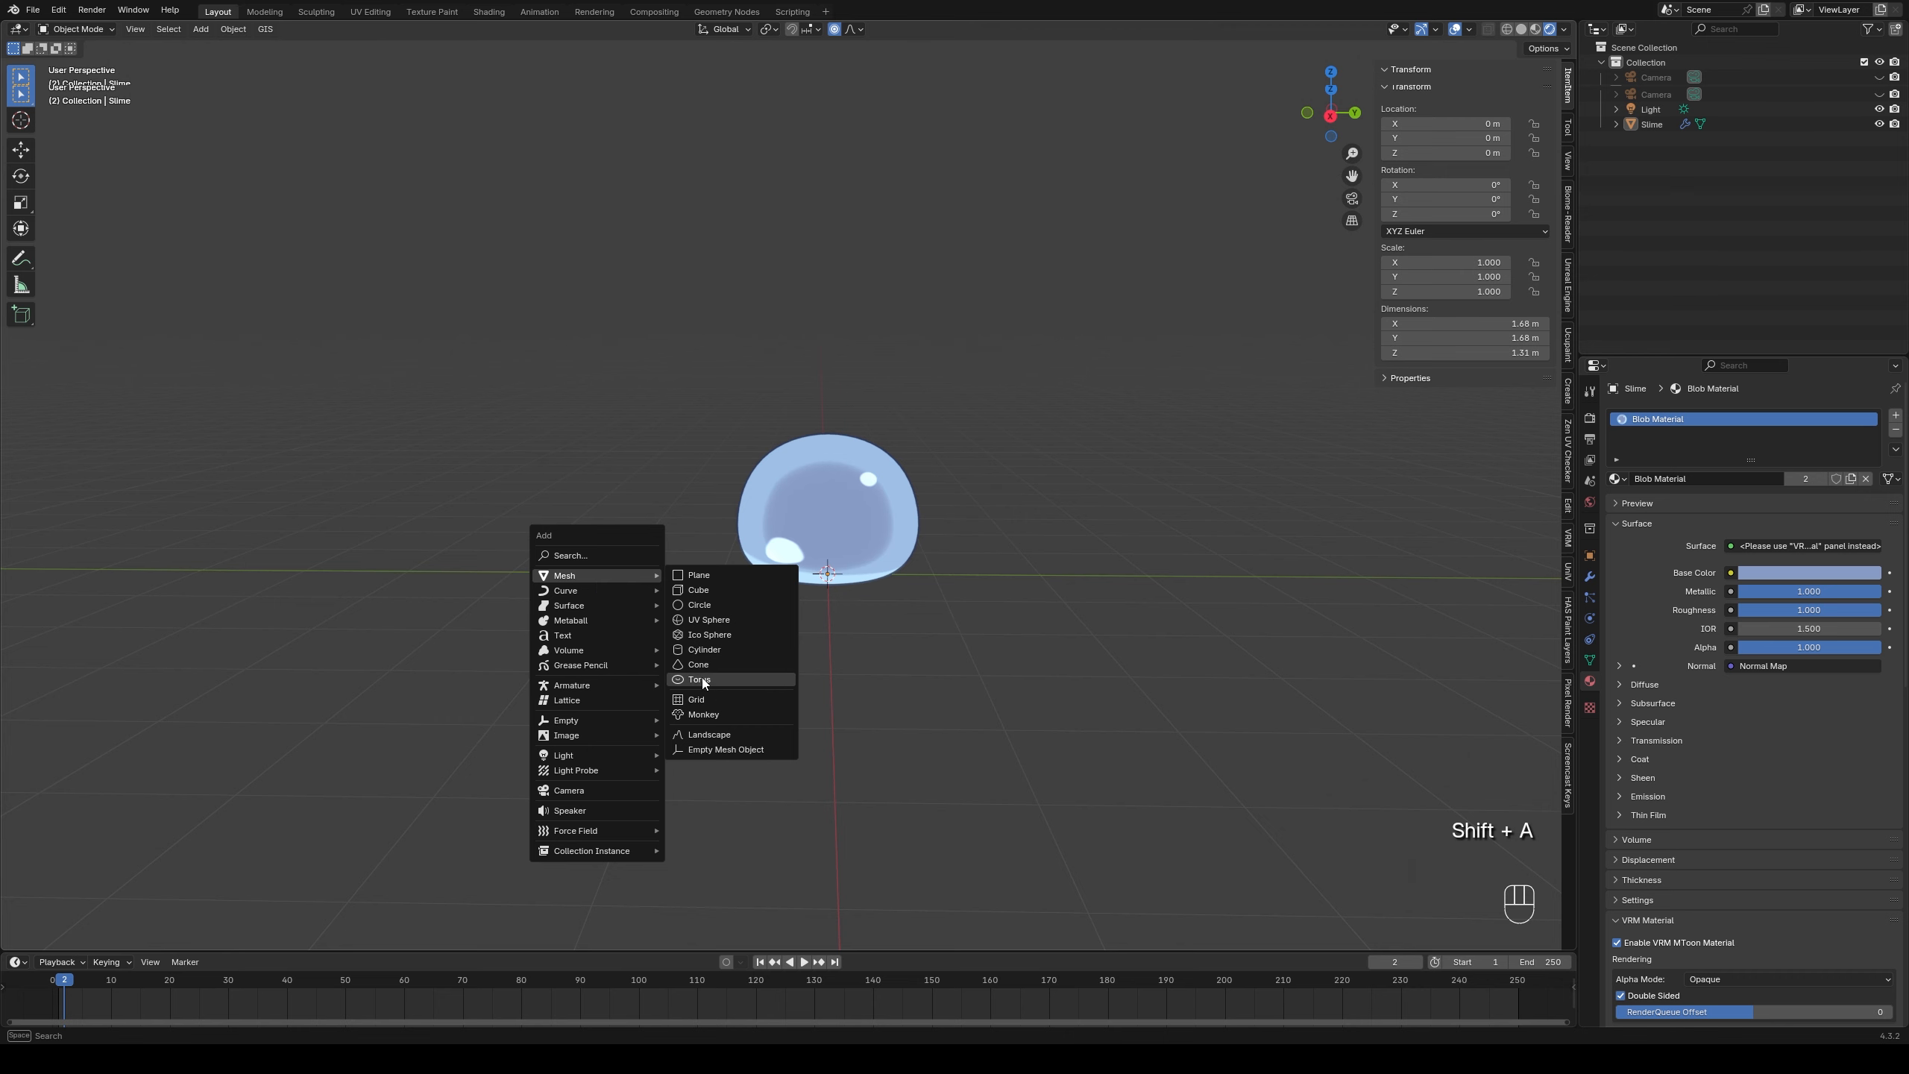
{"action": "left_click", "coordinate": [715, 579]}
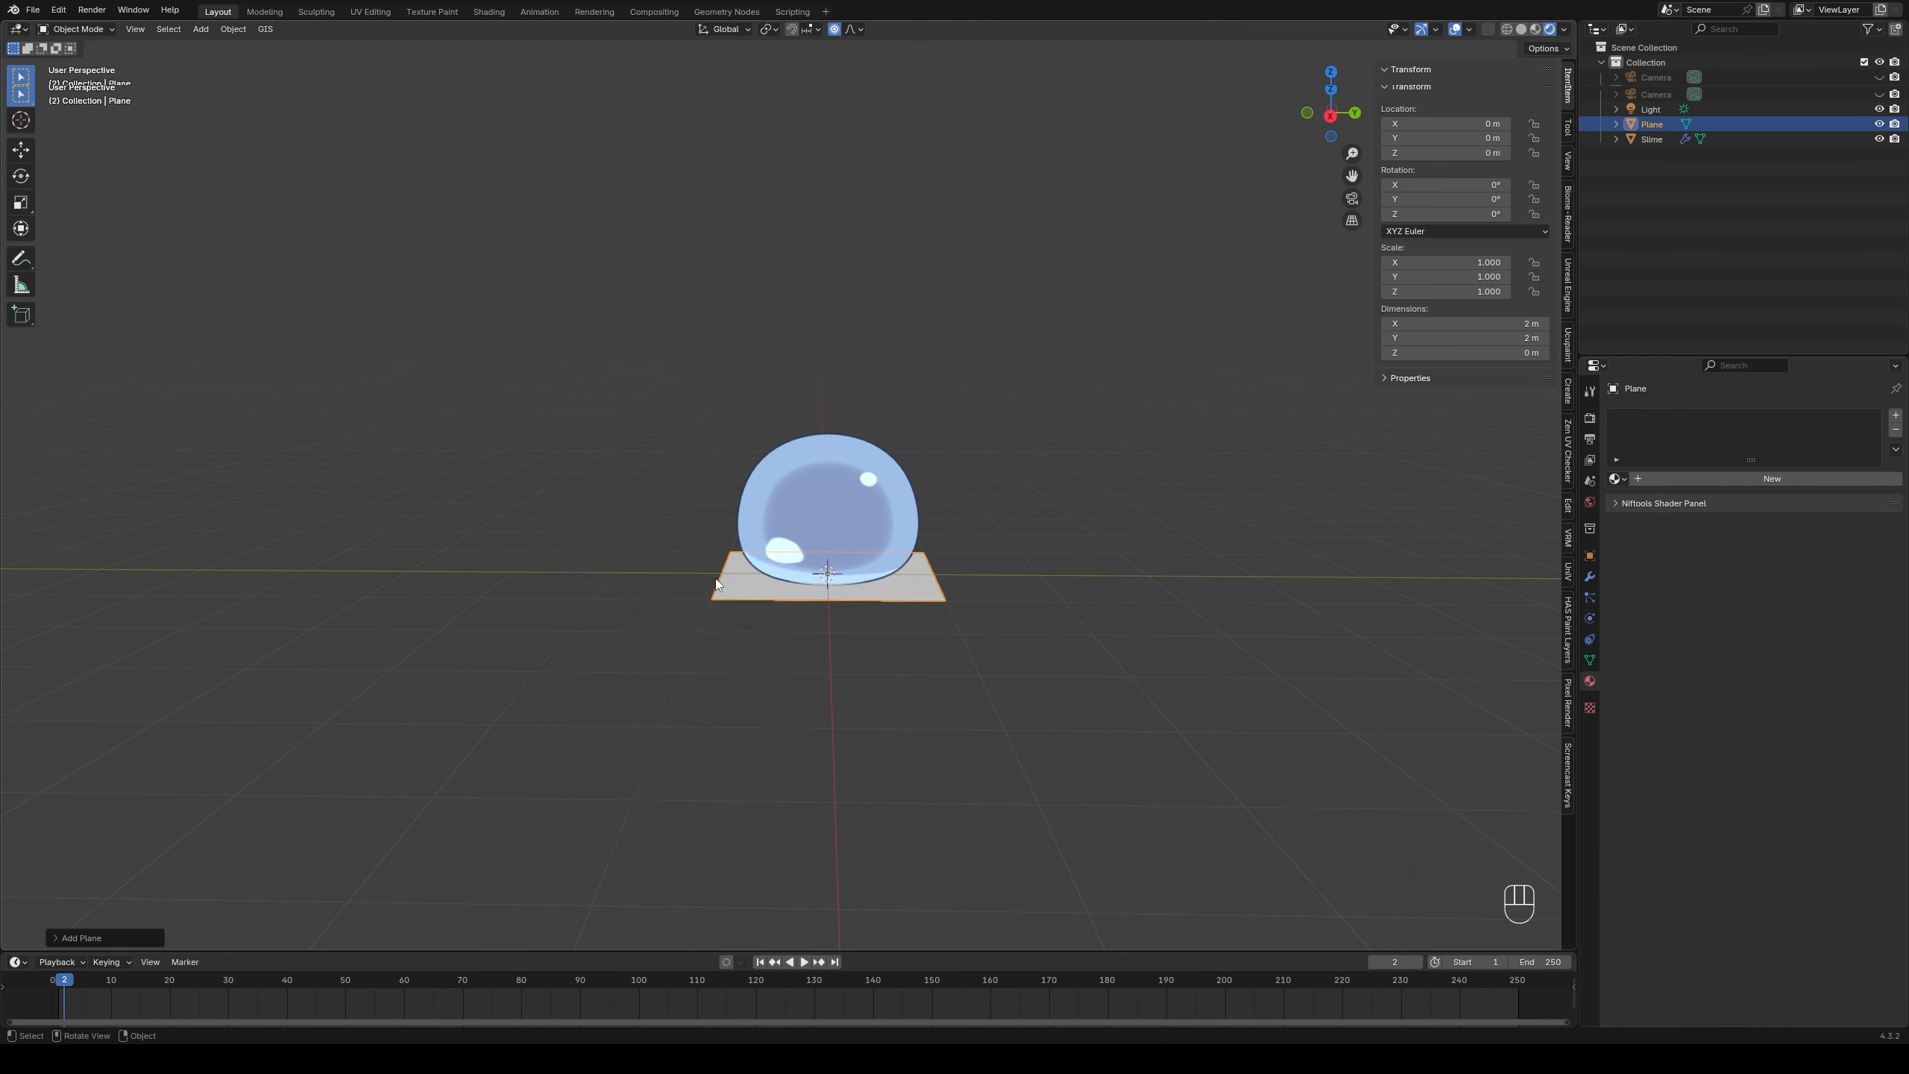
{"action": "key", "text": "r"}
{"action": "key", "text": "KP_9"}
{"action": "key", "text": "KP_0"}
{"action": "key", "text": "Escape"}
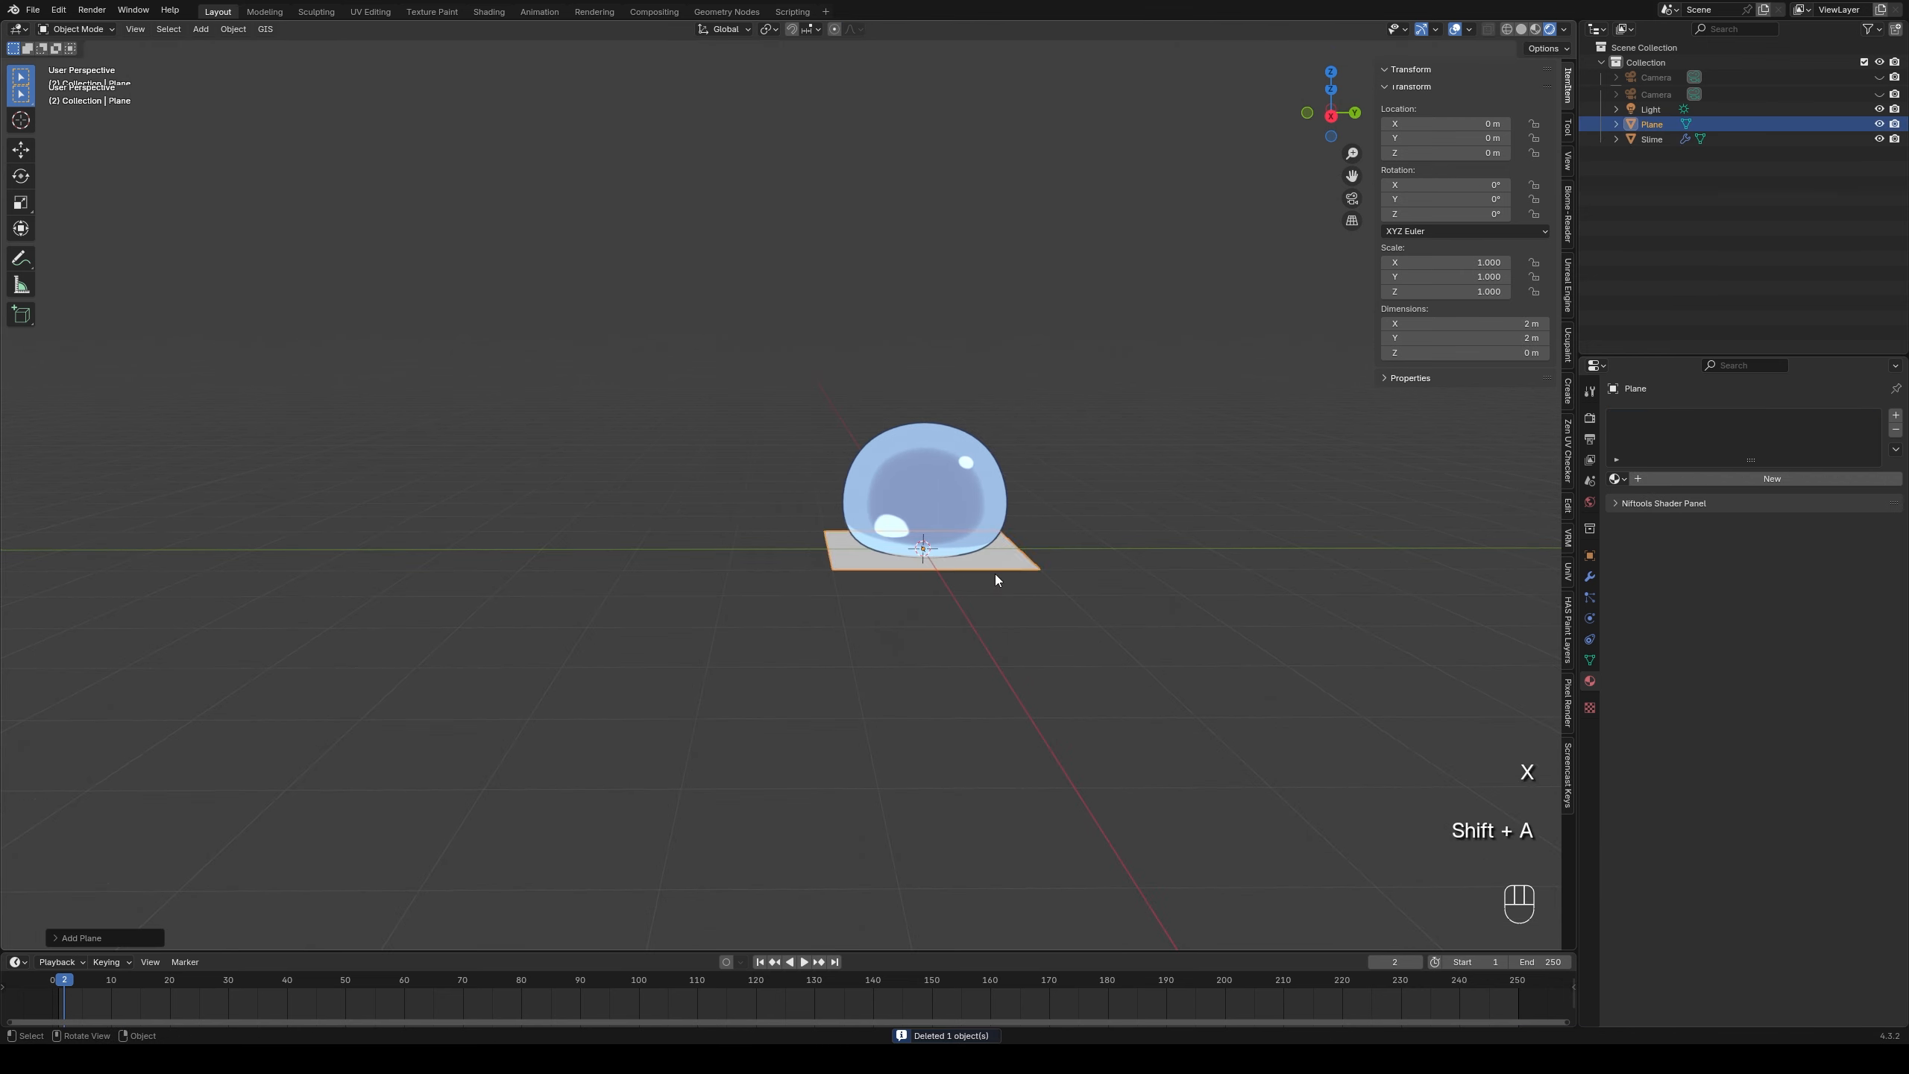
{"action": "key", "text": "r"}
{"action": "key", "text": "KP_9"}
{"action": "key", "text": "KP_0"}
{"action": "key", "text": "Escape"}
{"action": "key", "text": "r"}
{"action": "key", "text": "y"}
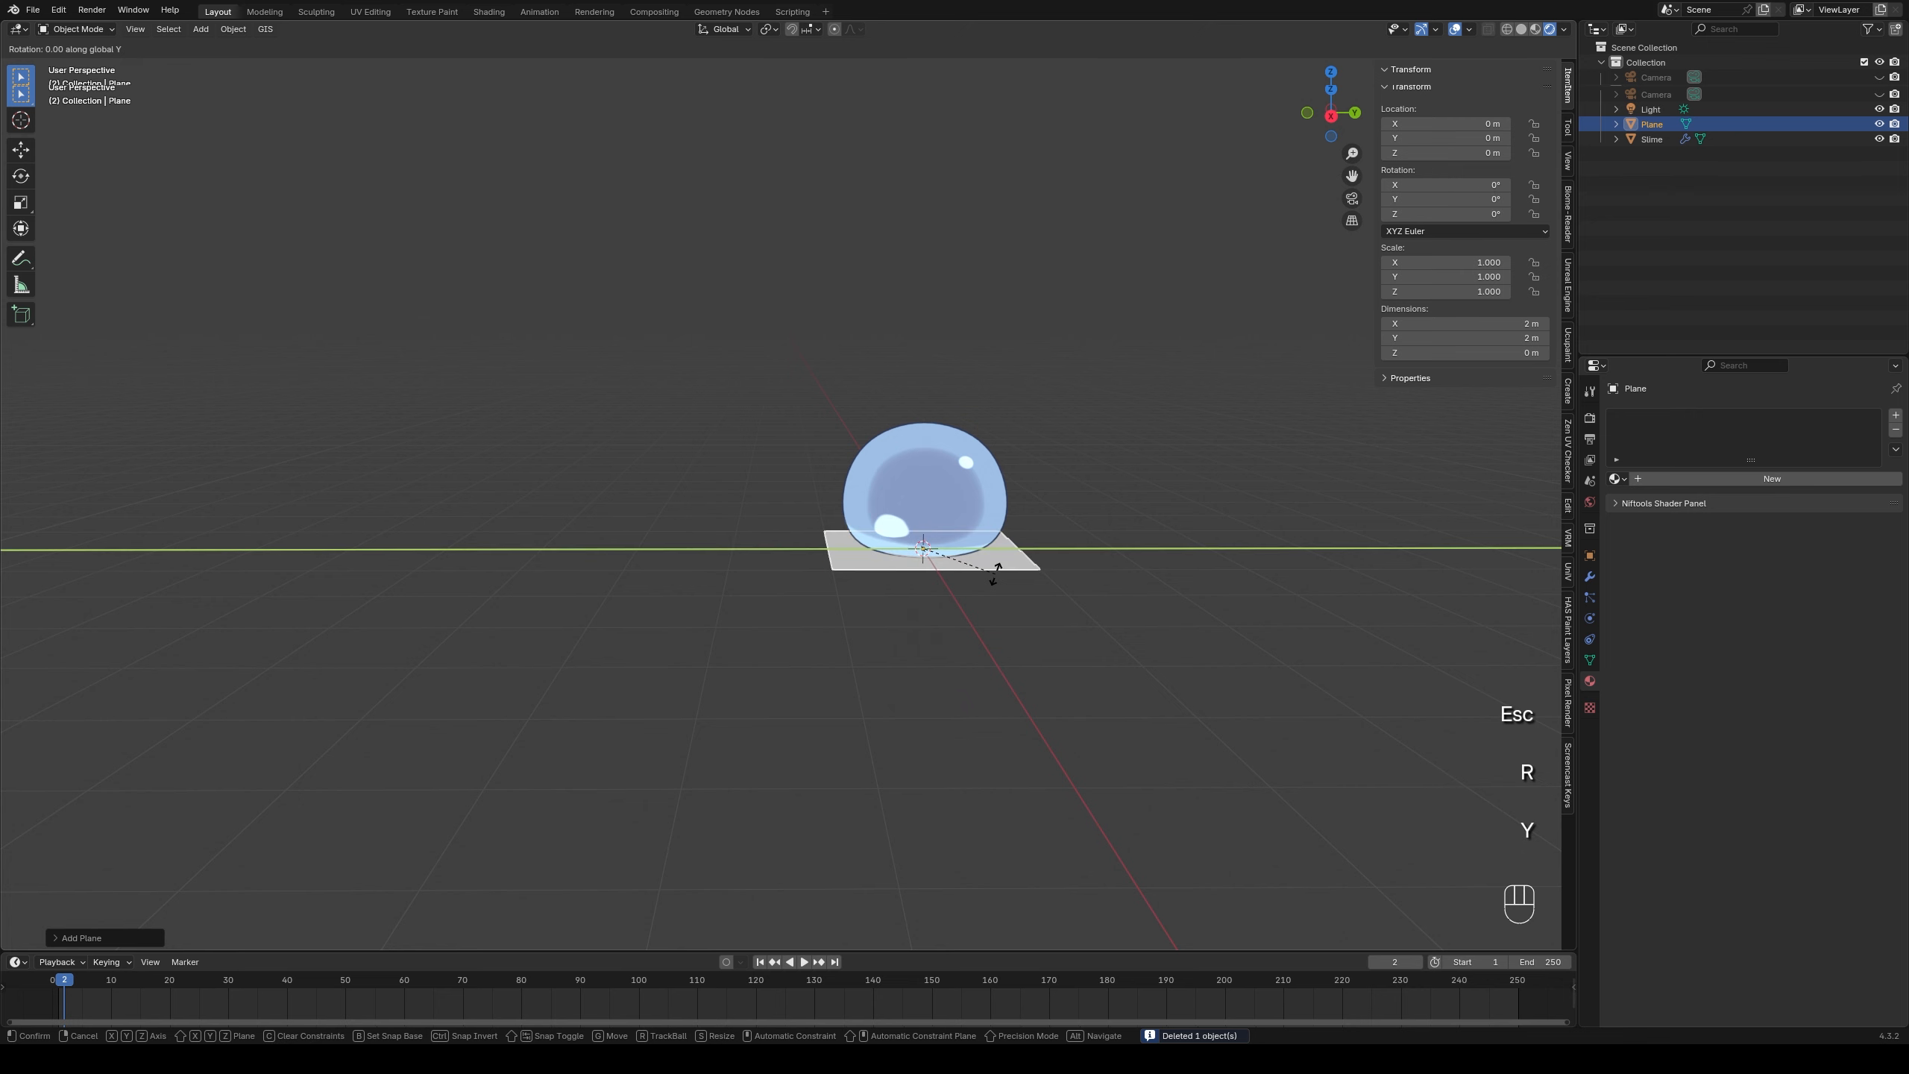
{"action": "key", "text": "KP_0"}
{"action": "key", "text": "Escape"}
{"action": "key", "text": "r"}
{"action": "key", "text": "z"}
{"action": "key", "text": "KP_9"}
{"action": "key", "text": "KP_0"}
{"action": "key", "text": "Escape"}
- Rotate the plane 90° about the Y axis so that it stands upright
{"action": "key", "text": "r"}
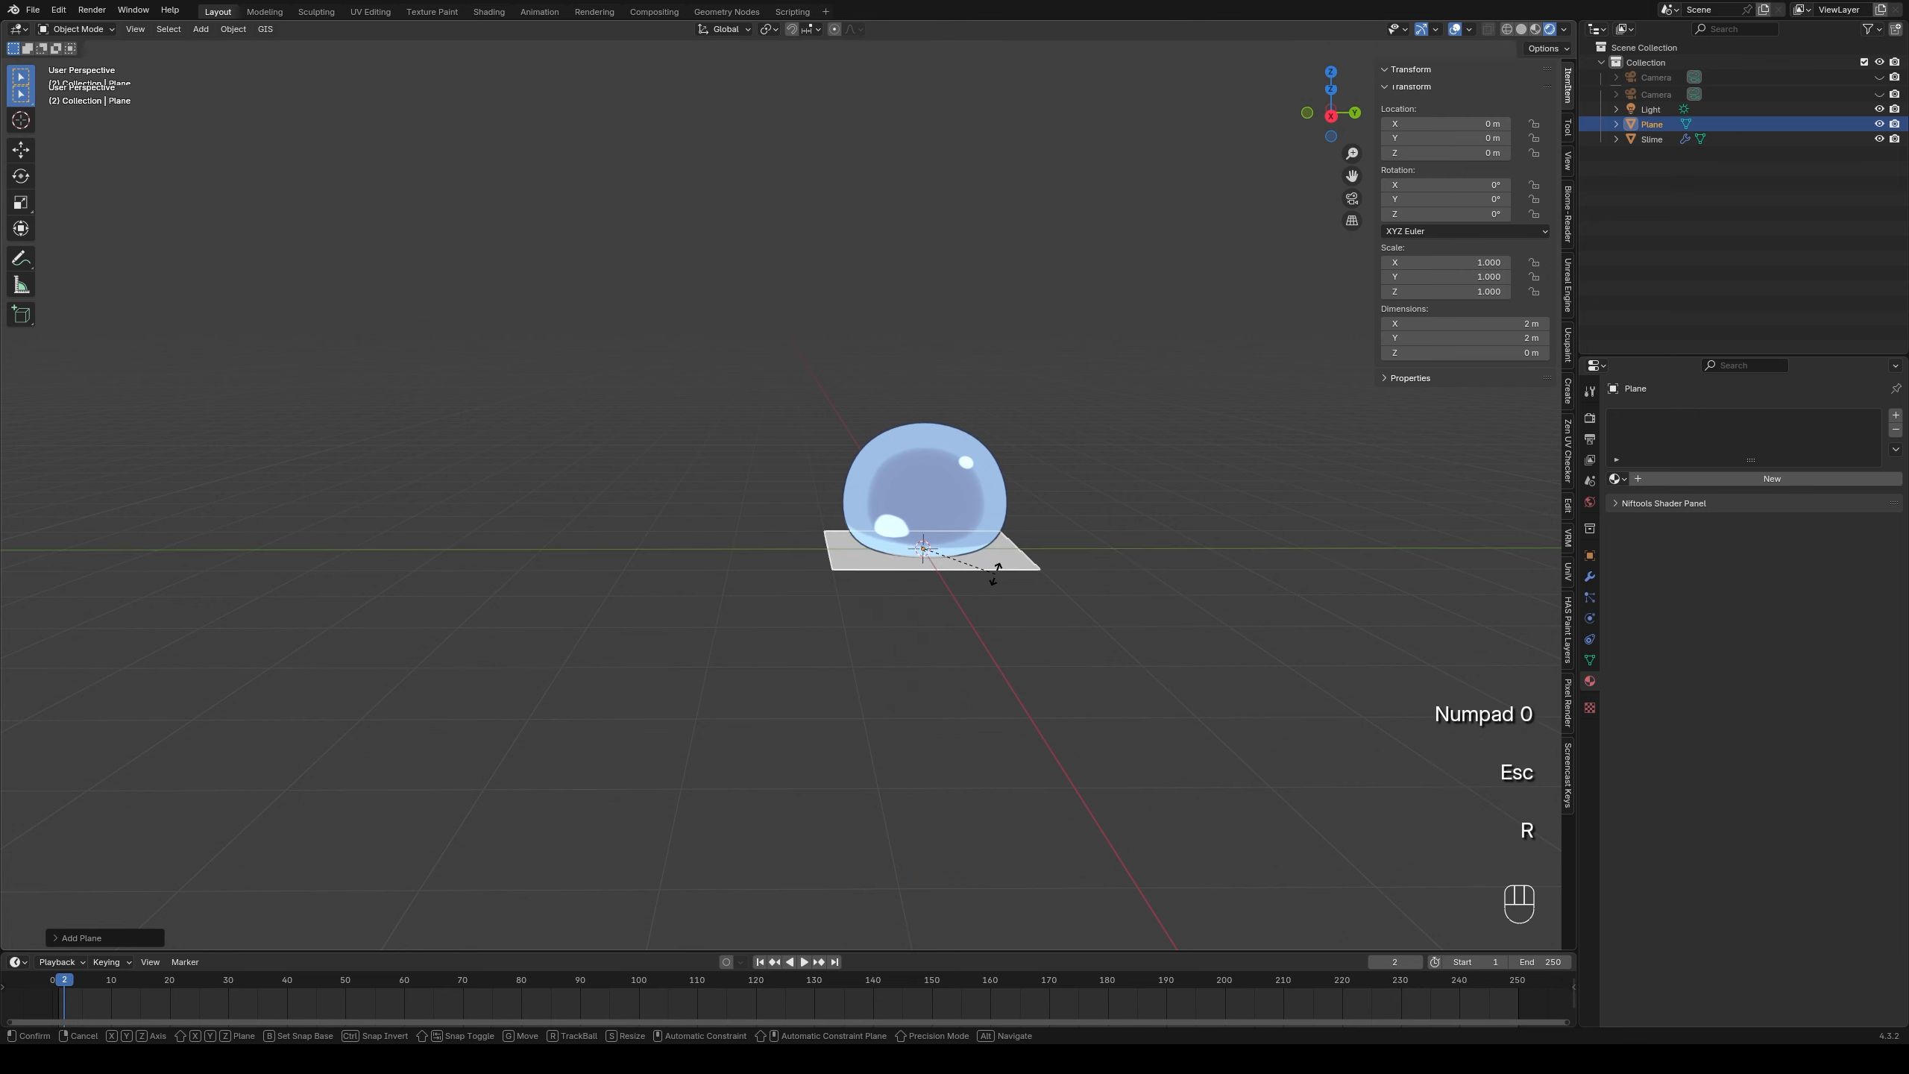
{"action": "key", "text": "y"}
{"action": "key", "text": "KP_9"}
{"action": "key", "text": "KP_0"}
- Shrink the plane to a scale of 0.277 and move it beside the slime, at about Y -1.62 m and Z 0.61 m
{"action": "key", "text": "s"}
{"action": "left_click", "coordinate": [1008, 658]}
{"action": "key", "text": "g"}
{"action": "left_click", "coordinate": [886, 567]}
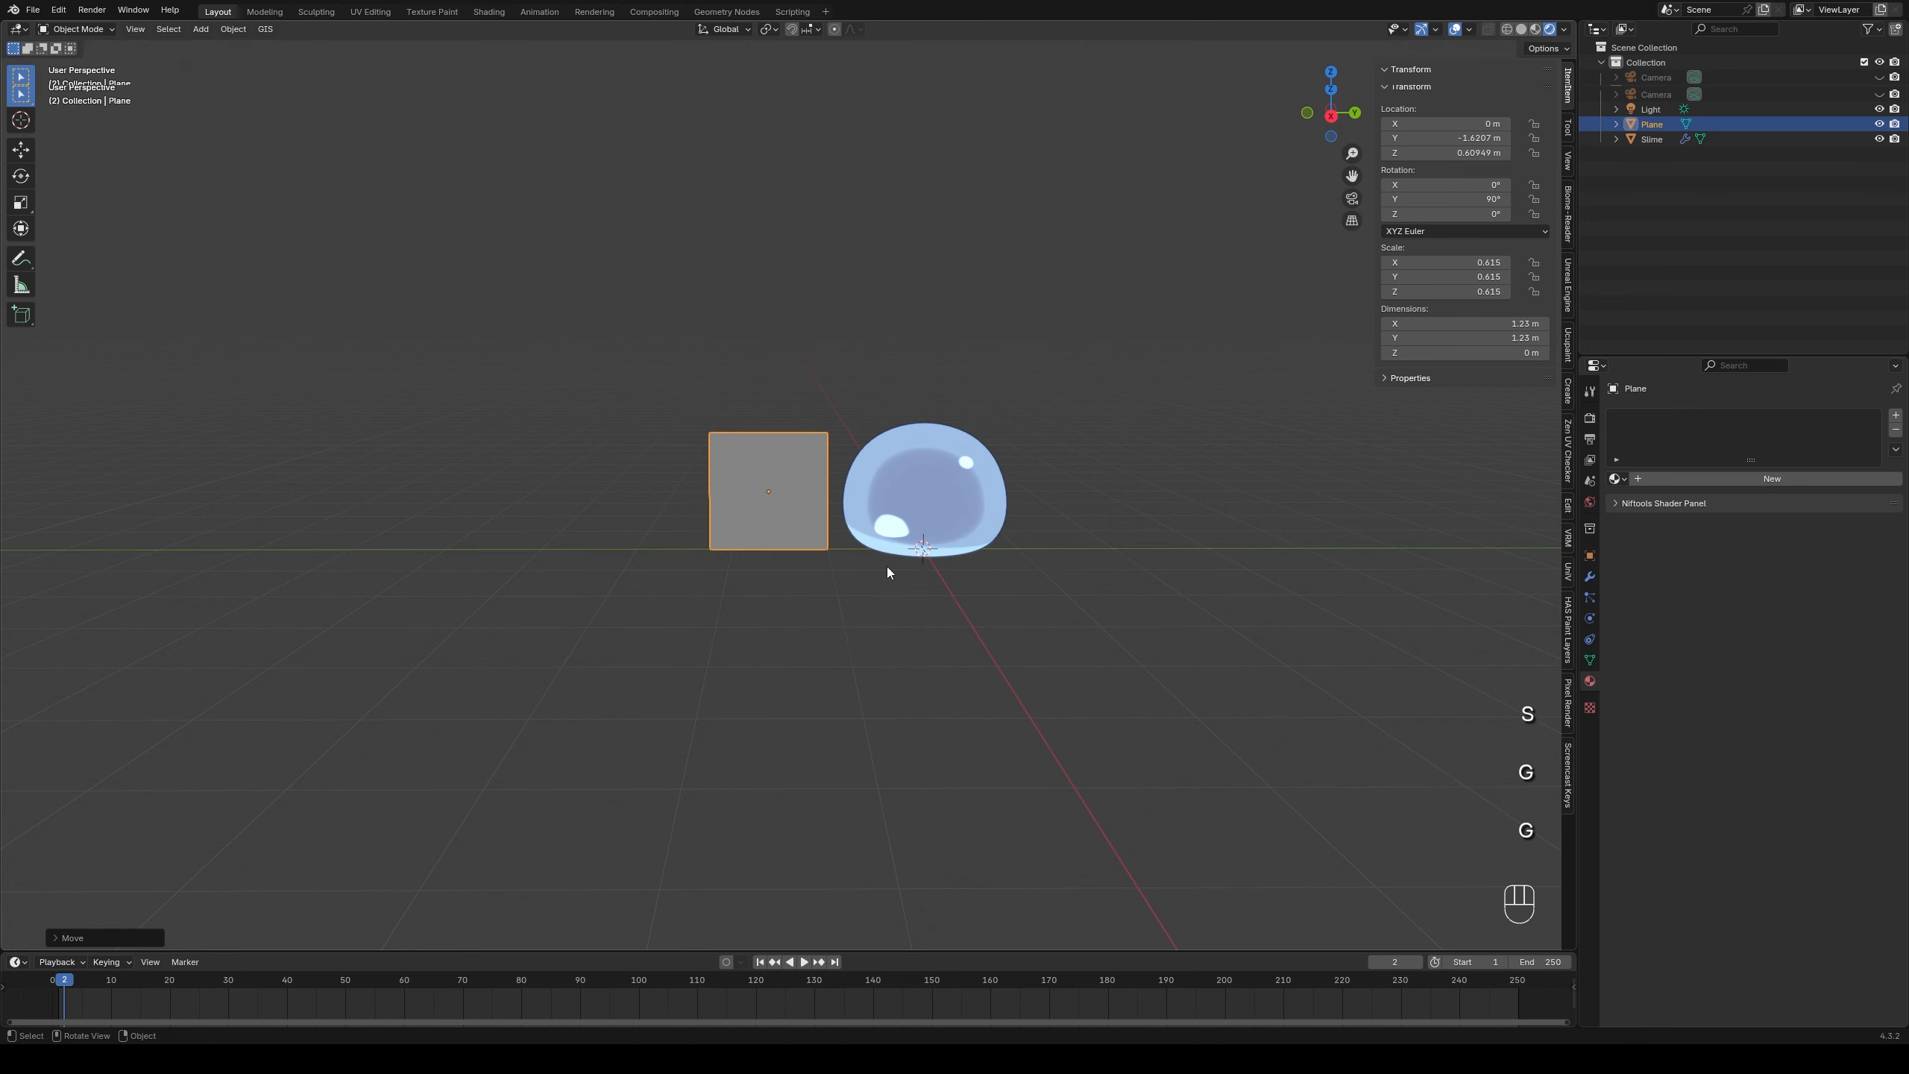
{"action": "key", "text": "s"}
{"action": "left_click", "coordinate": [849, 546]}
- Round the plane with a level 2 Subdivision Surface and flatten it vertically into an oval with an X scale of 0.166
{"action": "scroll", "coordinate": [849, 546], "scroll_direction": "up", "scroll_amount": 4}
{"action": "key", "text": "ctrl+2"}
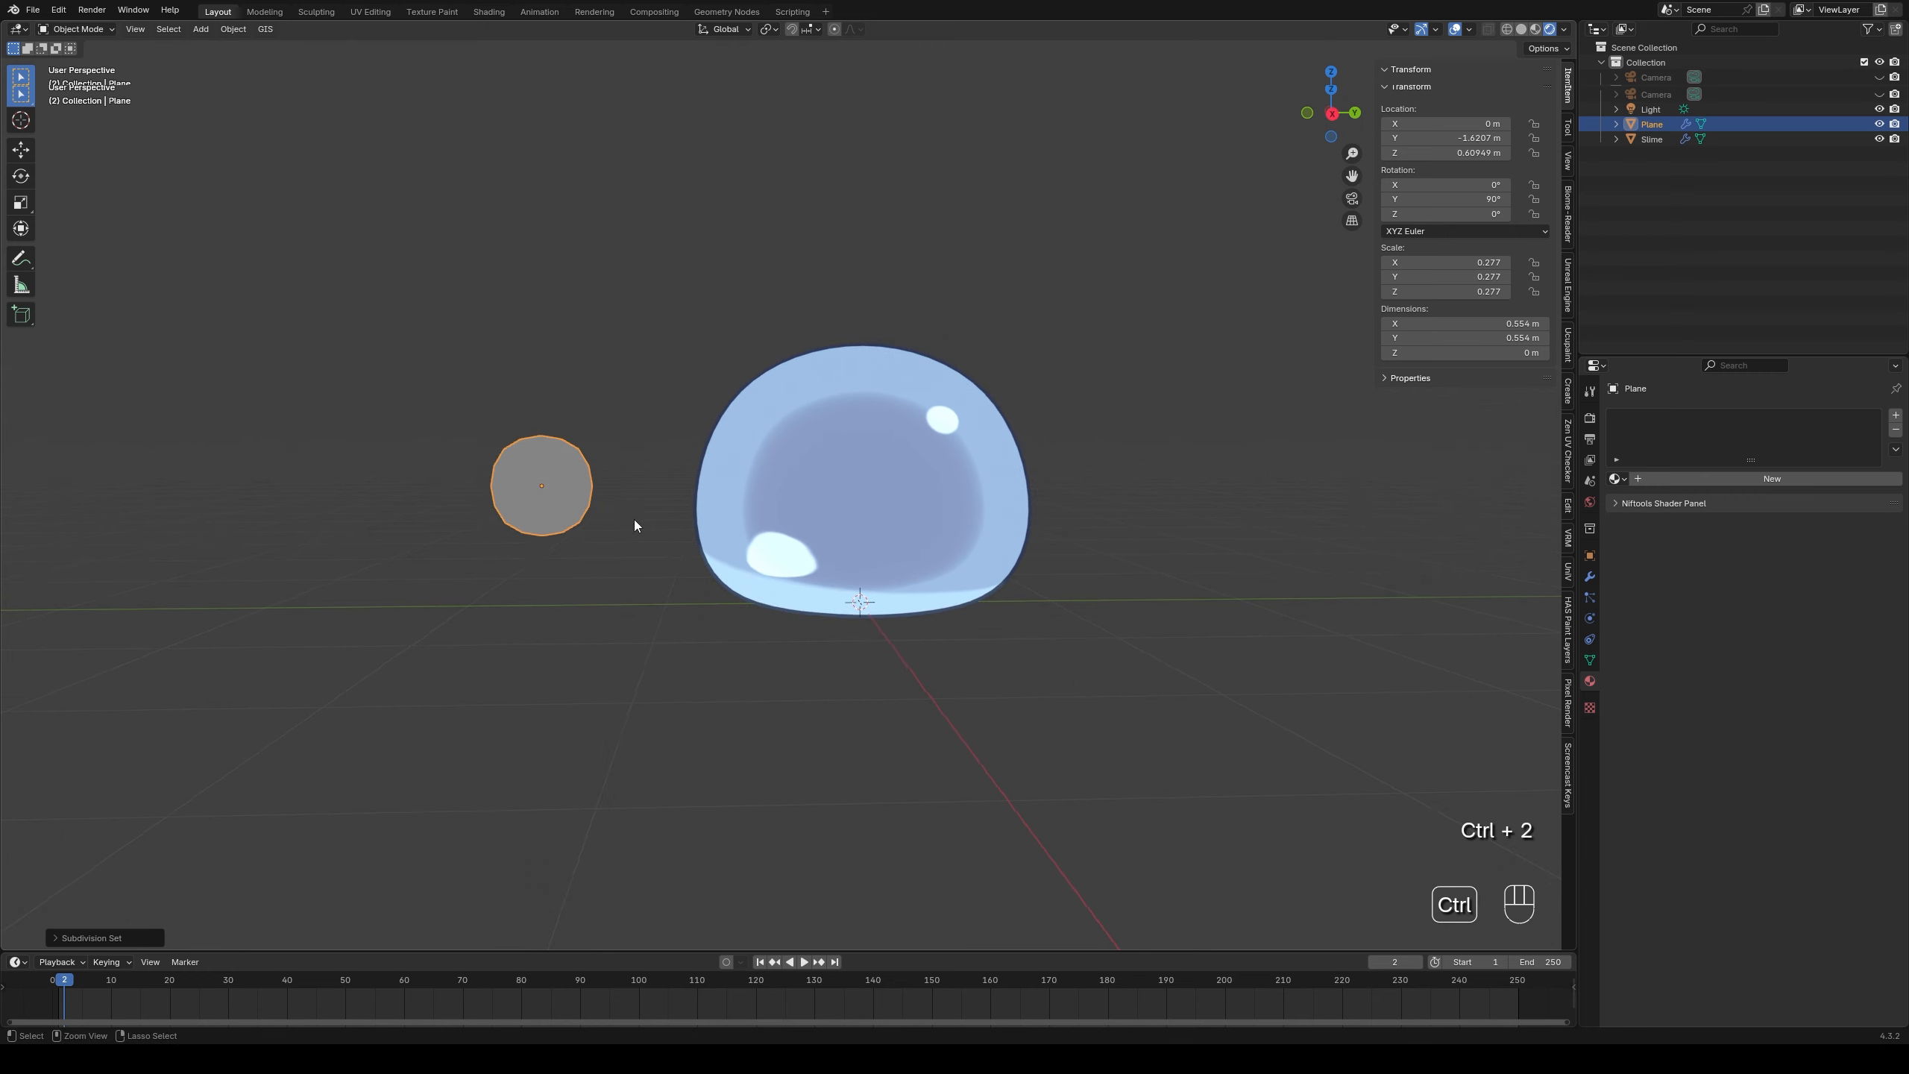
{"action": "scroll", "coordinate": [633, 520], "scroll_direction": "up", "scroll_amount": 5, "text": "ctrl"}
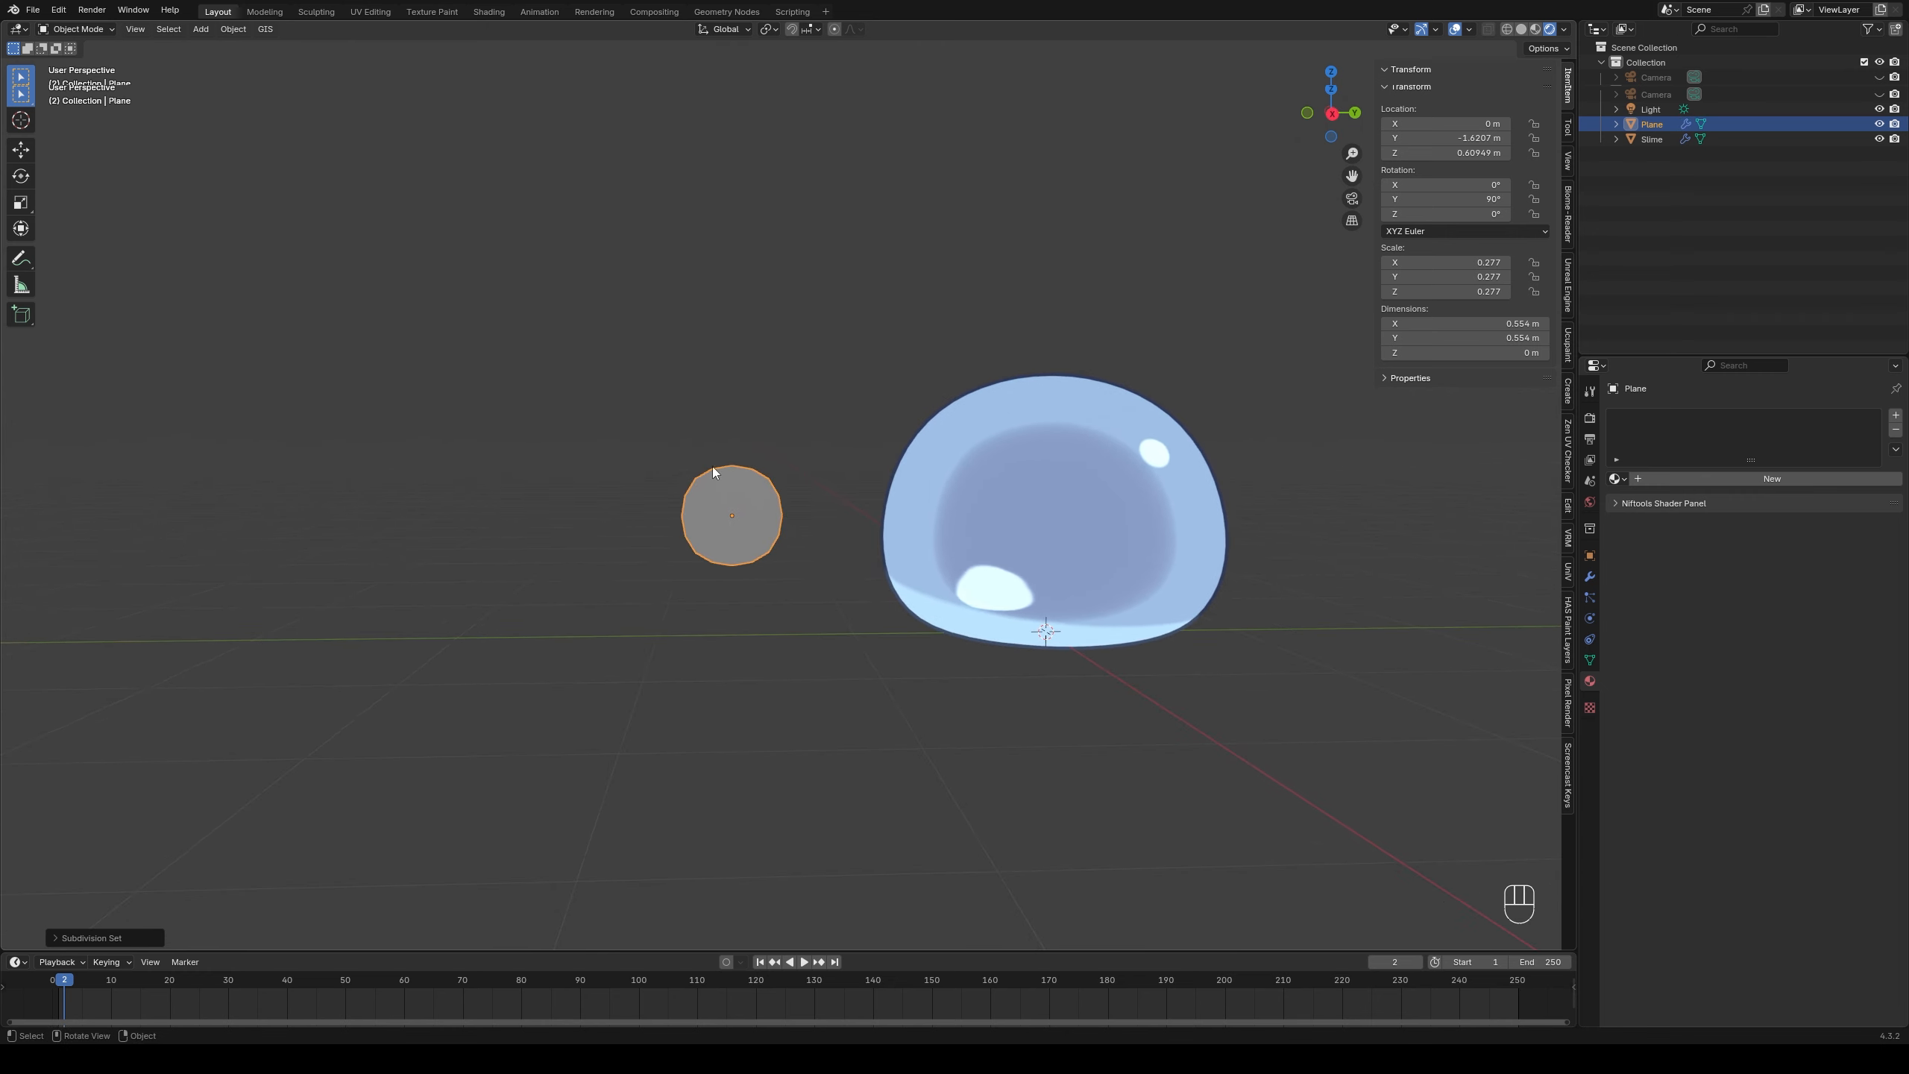
{"action": "left_click", "coordinate": [20, 202]}
{"action": "left_click_drag", "start_coordinate": [733, 459], "coordinate": [732, 481]}
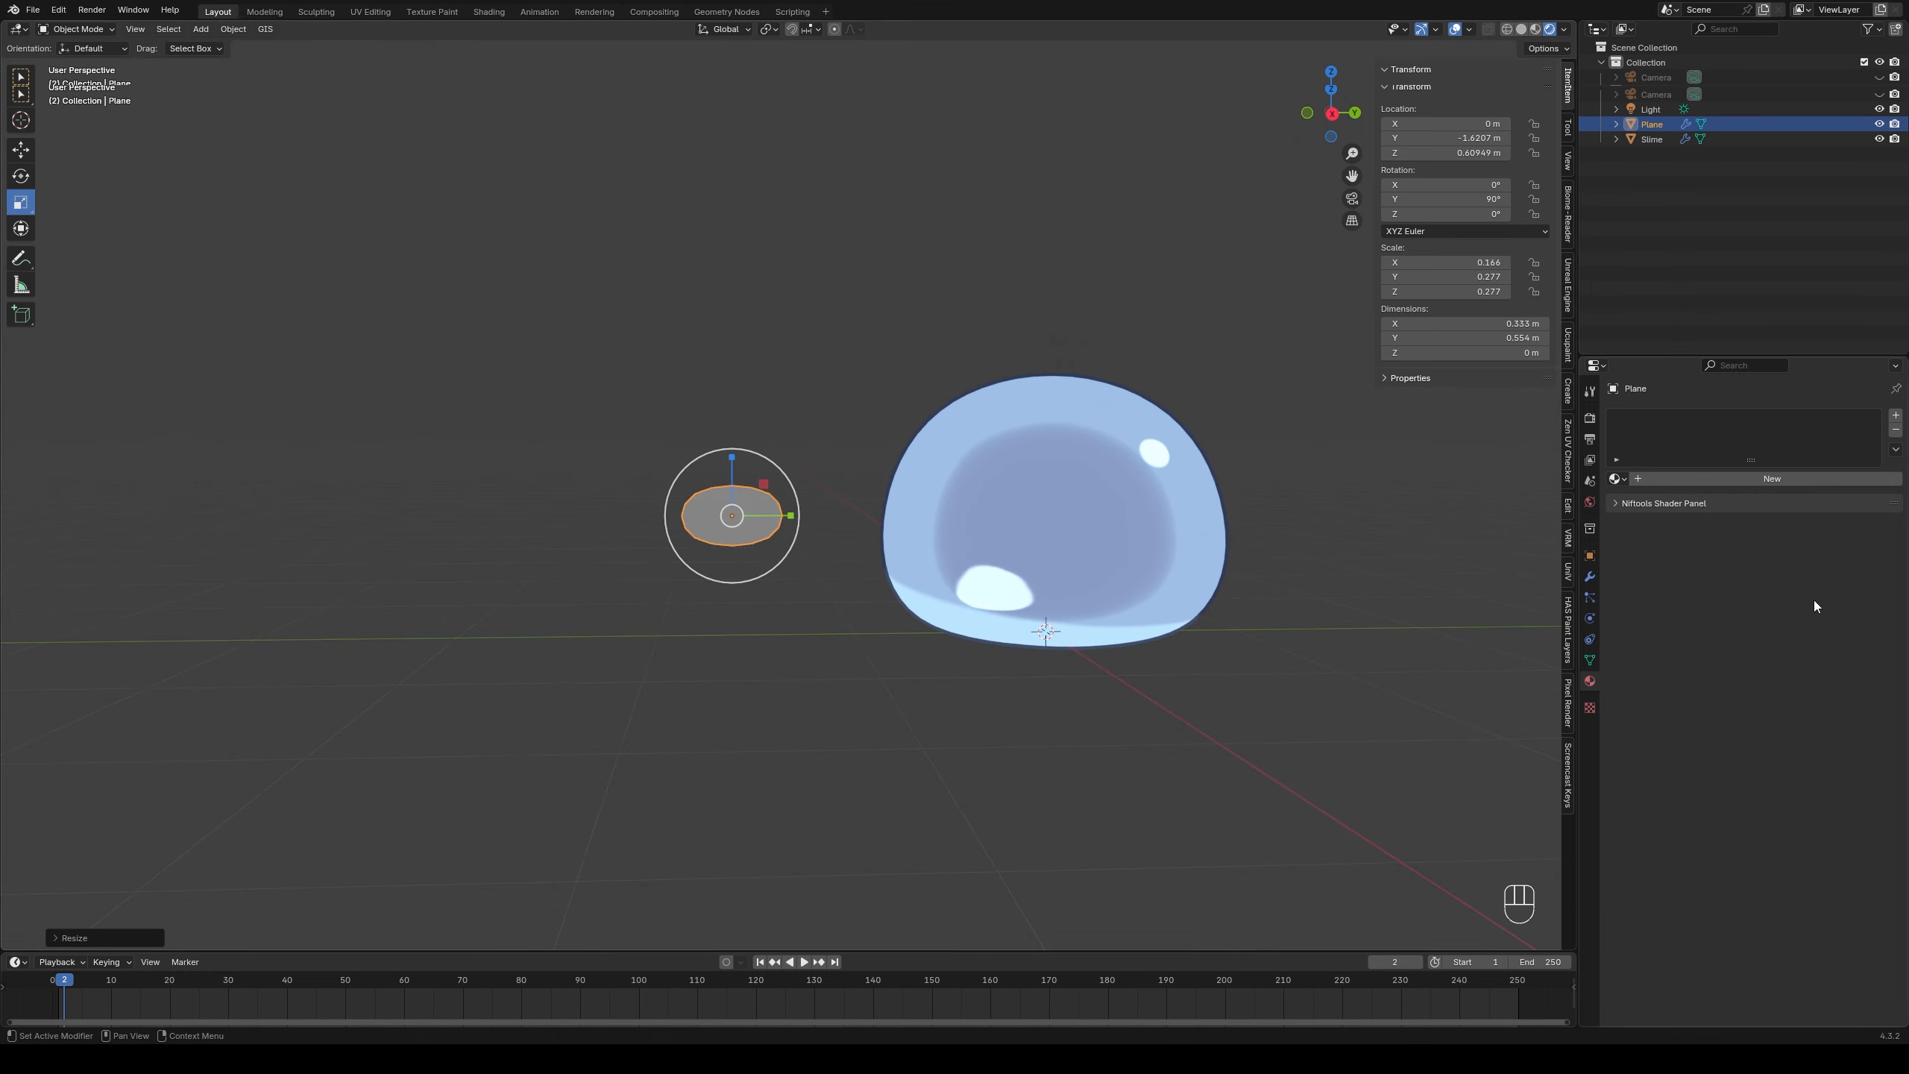
- Create a new material for the oval plane and name it Blush
{"action": "left_click", "coordinate": [1649, 478]}
{"action": "double_click", "coordinate": [1661, 418]}
{"action": "type", "text": "Blush"}
{"action": "key", "text": "Return"}
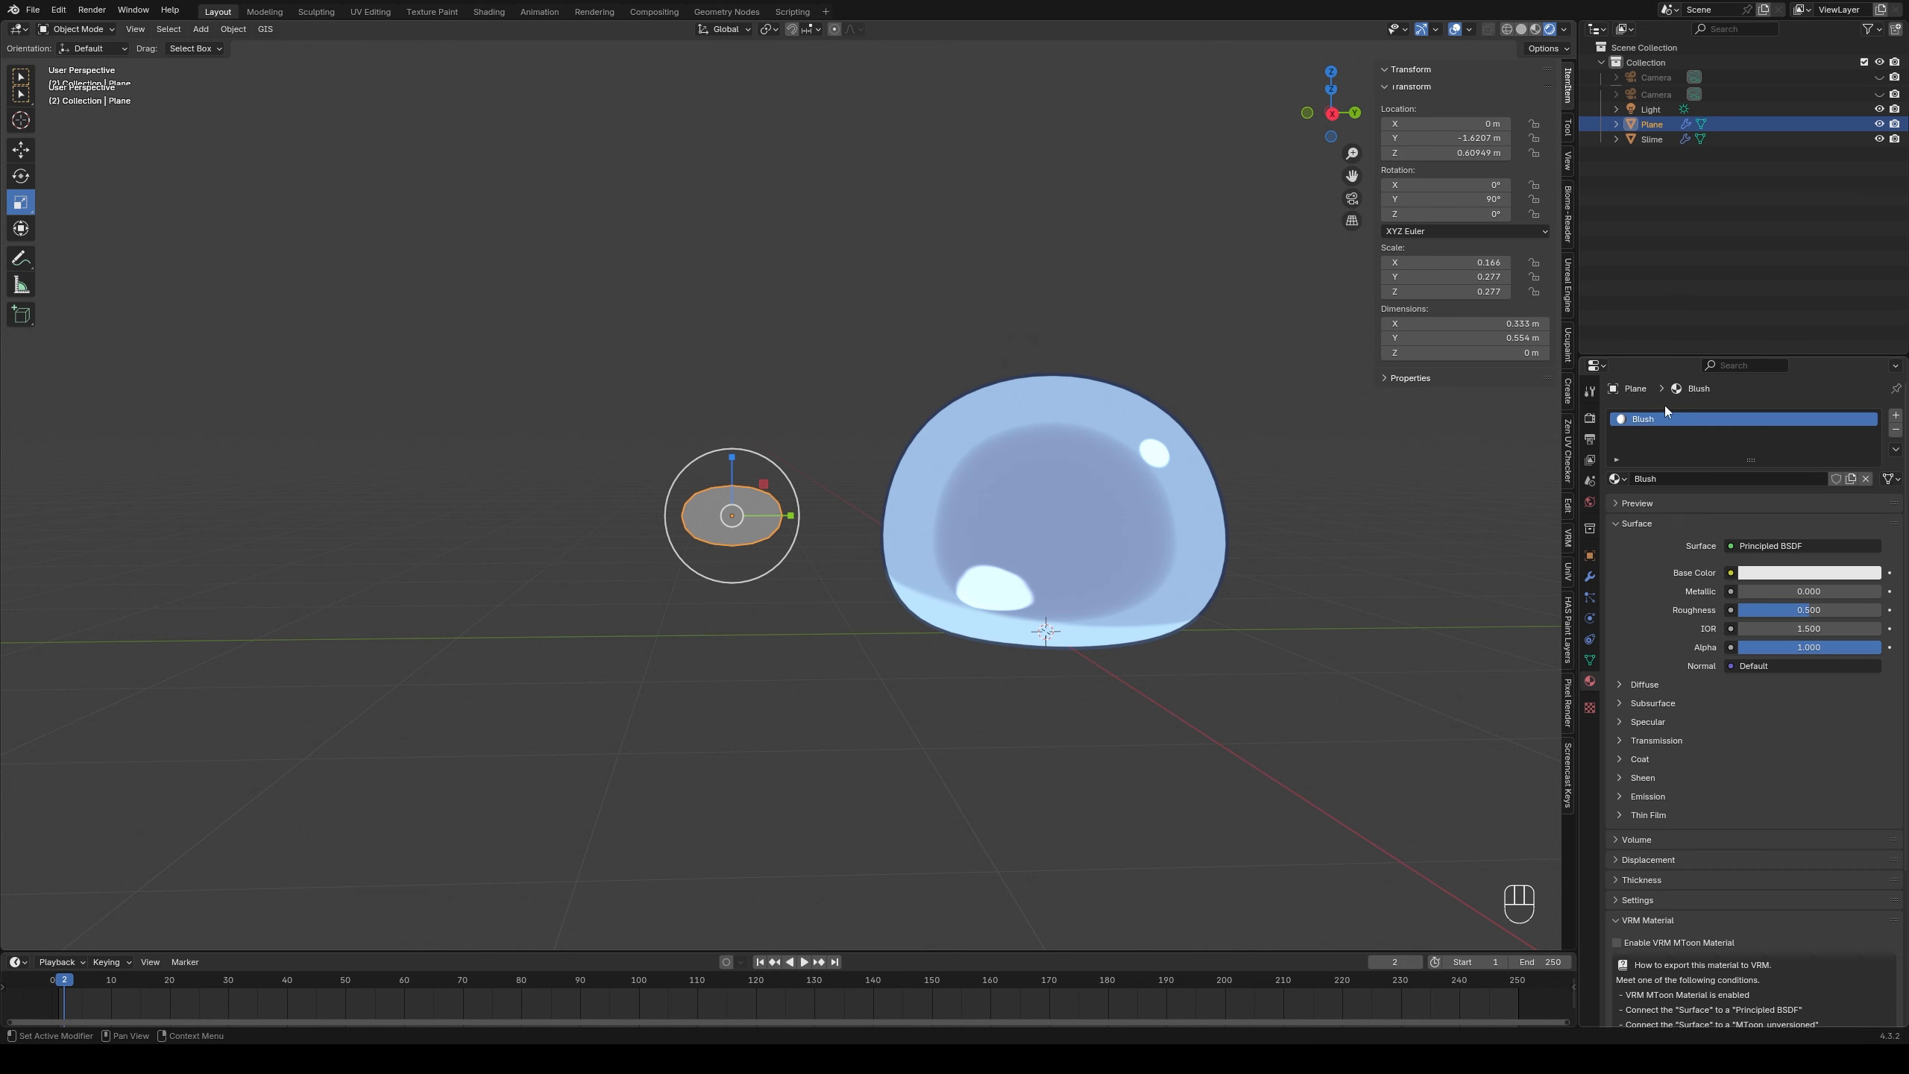
- Change the Blush material's surface to an Emission shader with a light pink color
{"action": "left_click", "coordinate": [1749, 548]}
{"action": "left_click", "coordinate": [1583, 629]}
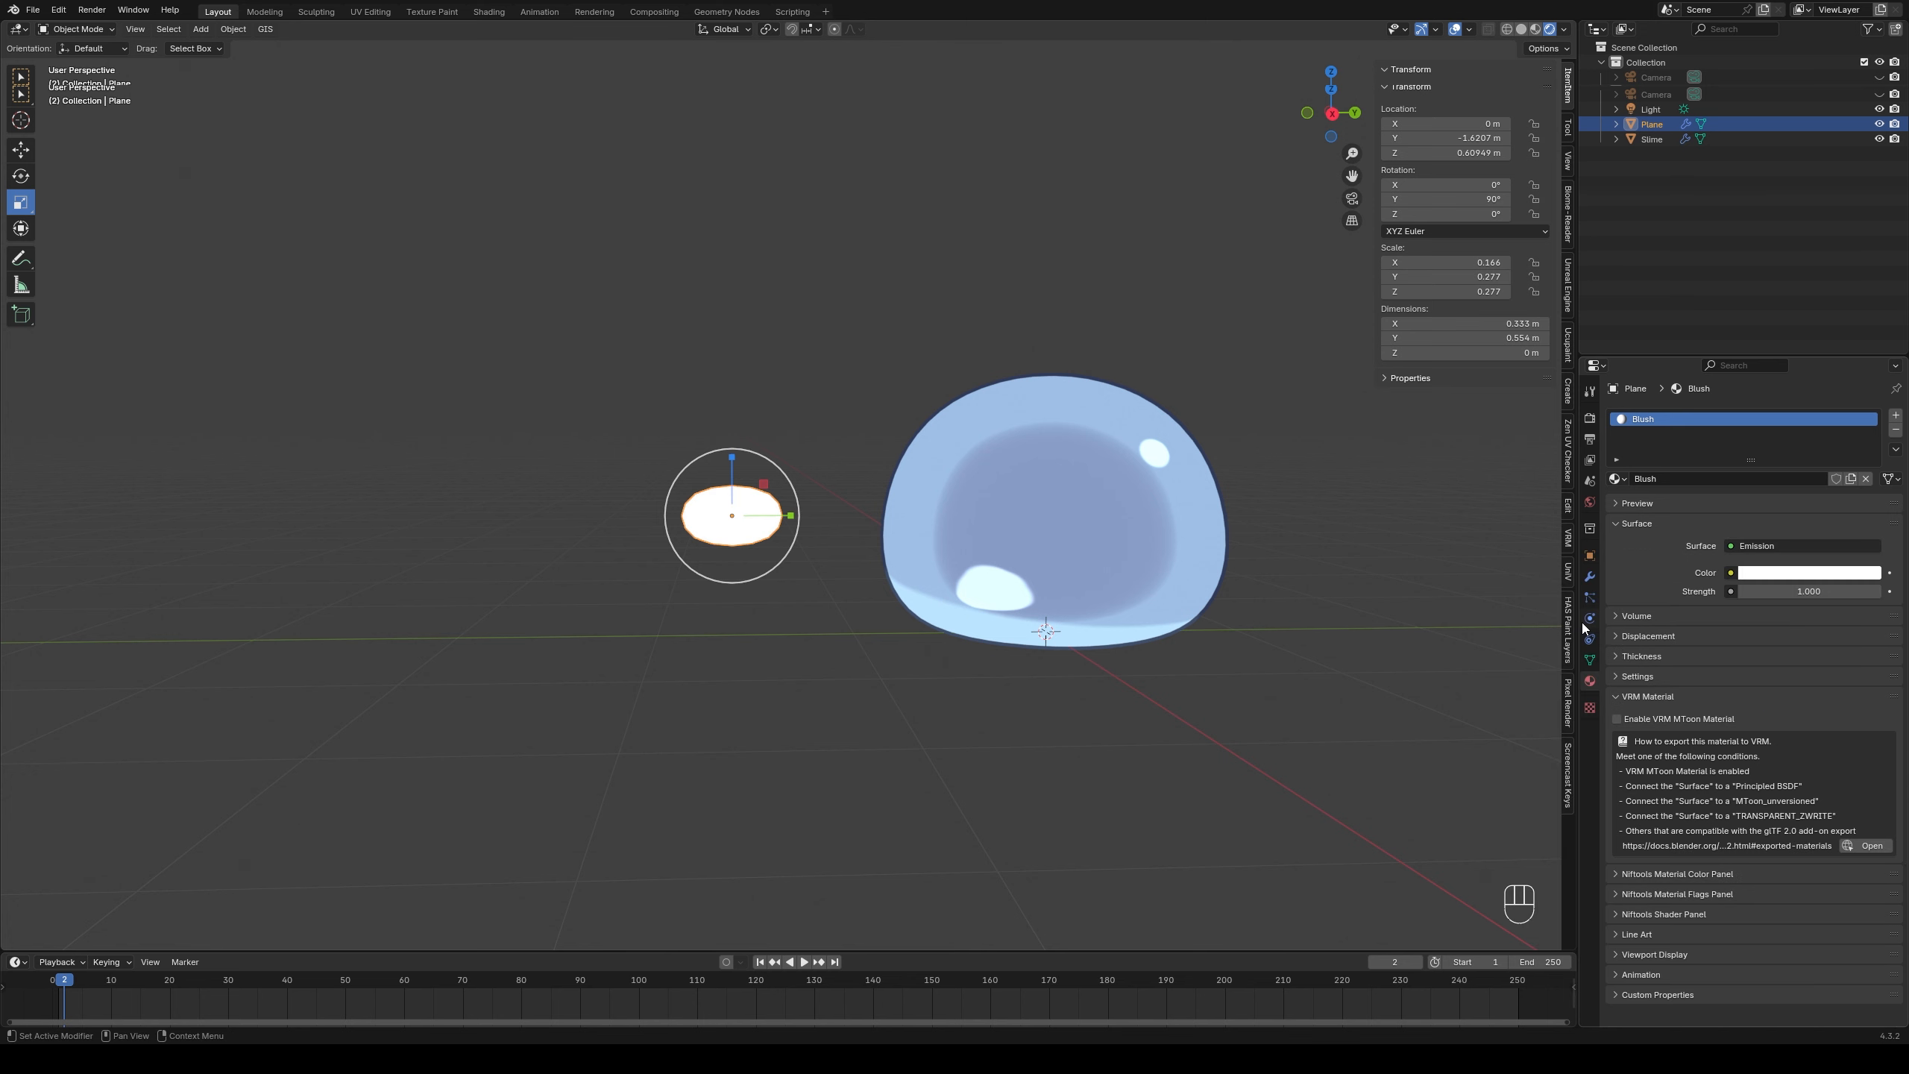
{"action": "left_click", "coordinate": [1759, 572]}
{"action": "left_click", "coordinate": [1805, 412]}
{"action": "left_click_drag", "start_coordinate": [1806, 413], "coordinate": [1807, 409]}
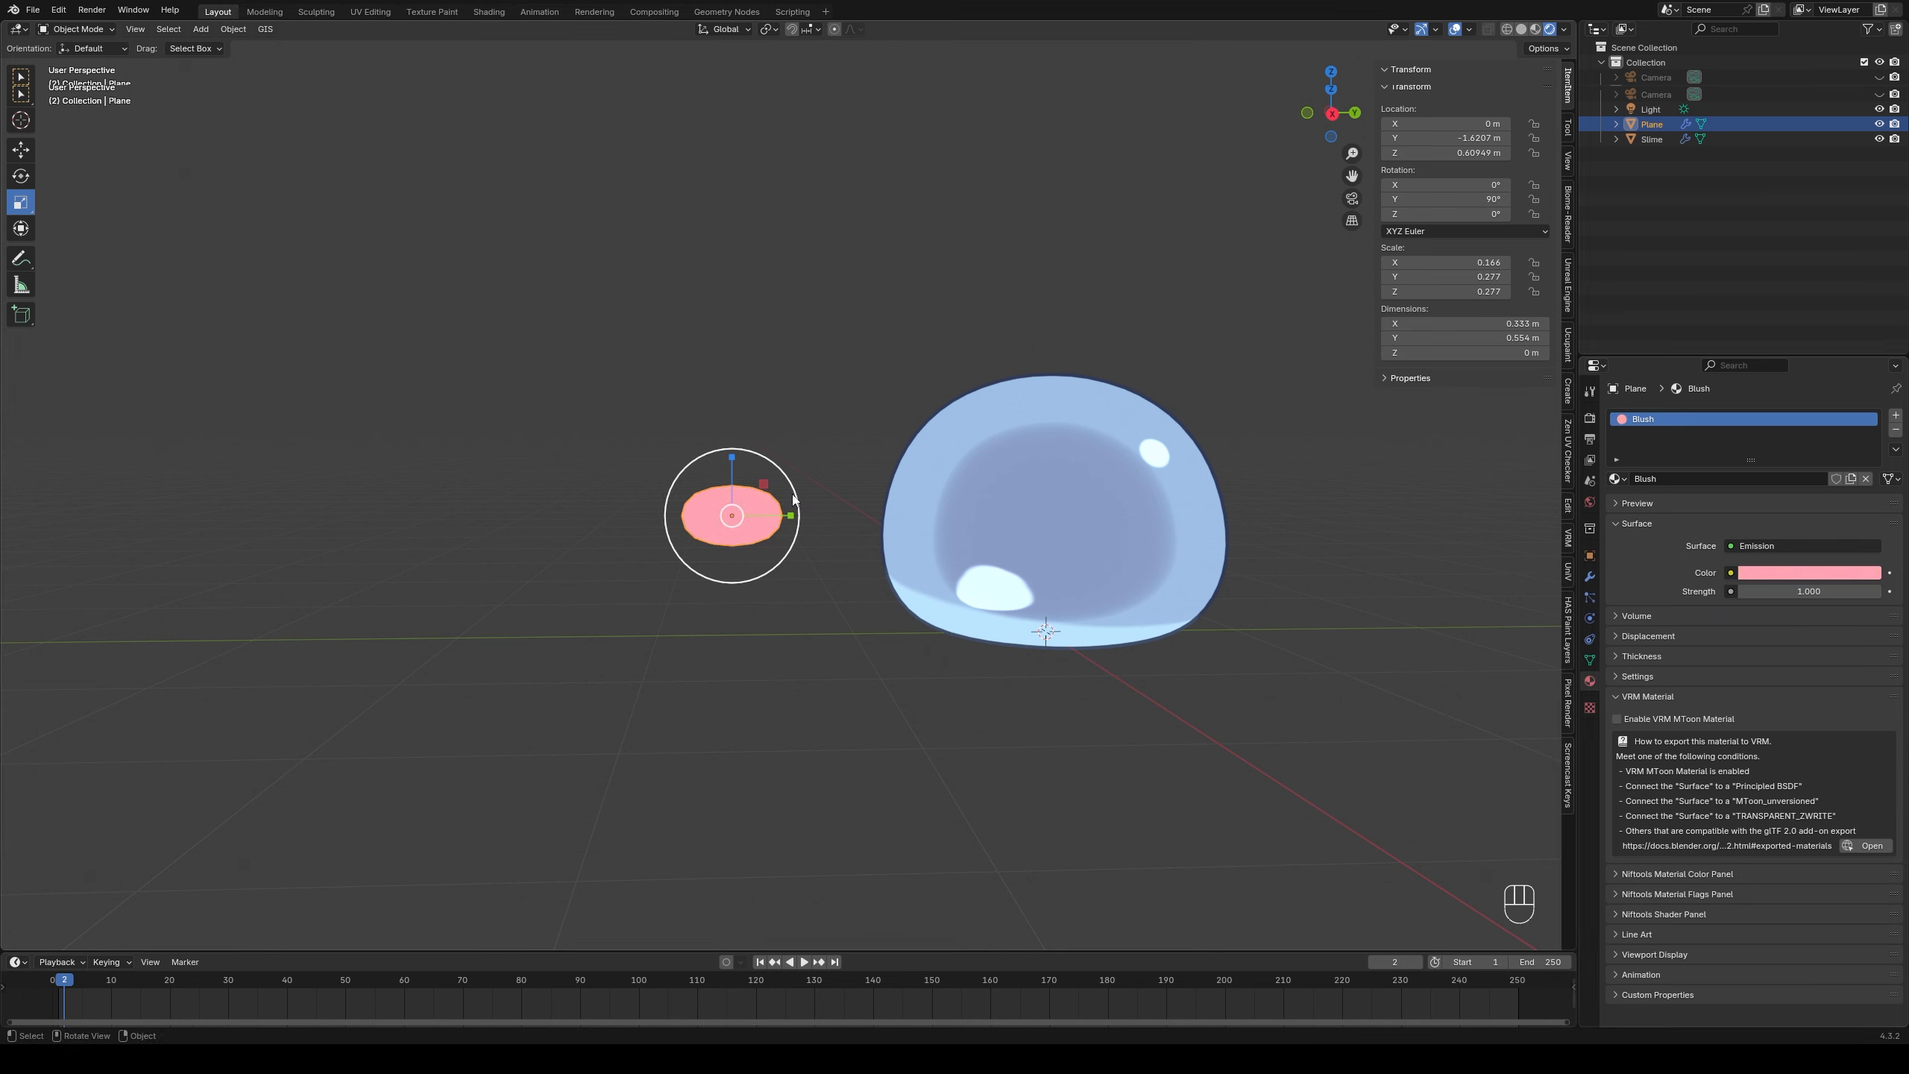
- Apply the scale of the pink blush oval and of the slime, and reselect the oval
{"action": "key", "text": "ctrl+a"}
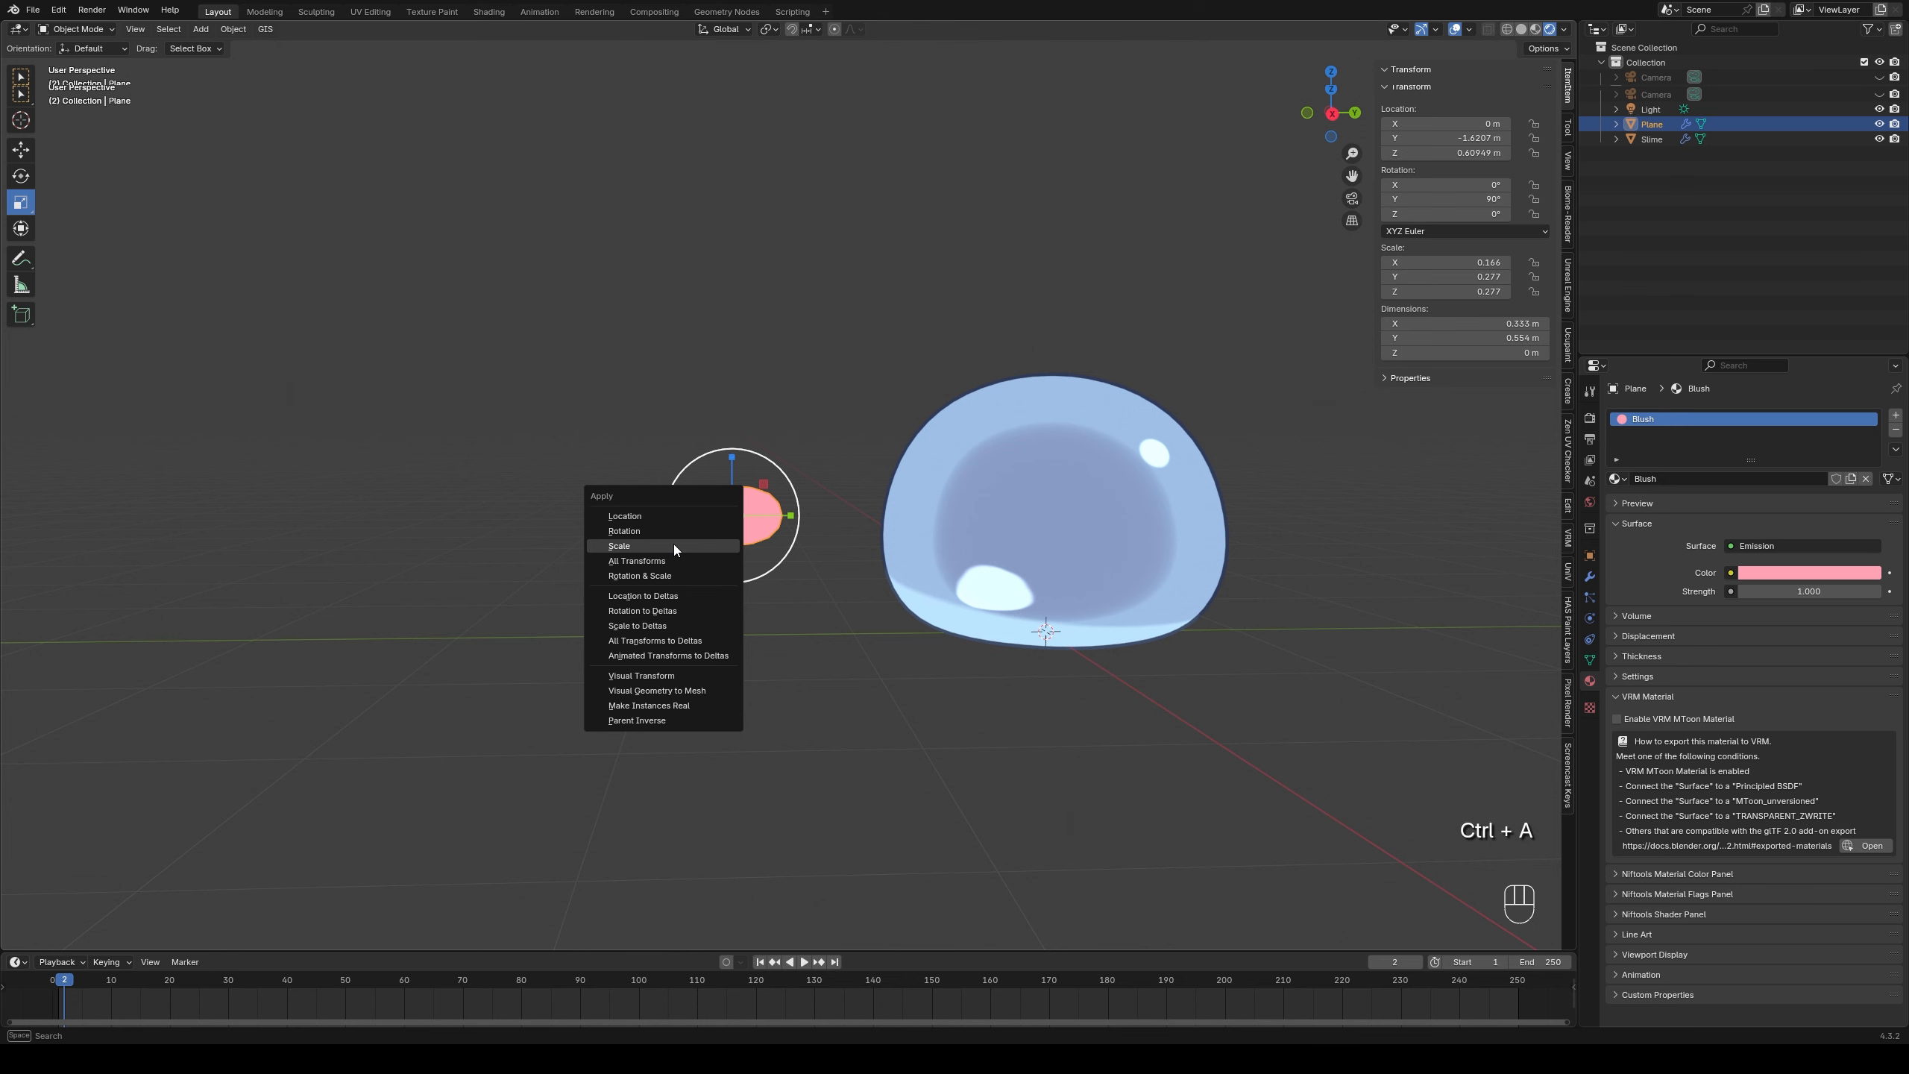
{"action": "left_click", "coordinate": [674, 543]}
{"action": "left_click", "coordinate": [1110, 508]}
{"action": "key", "text": "ctrl+a"}
{"action": "left_click", "coordinate": [1110, 508]}
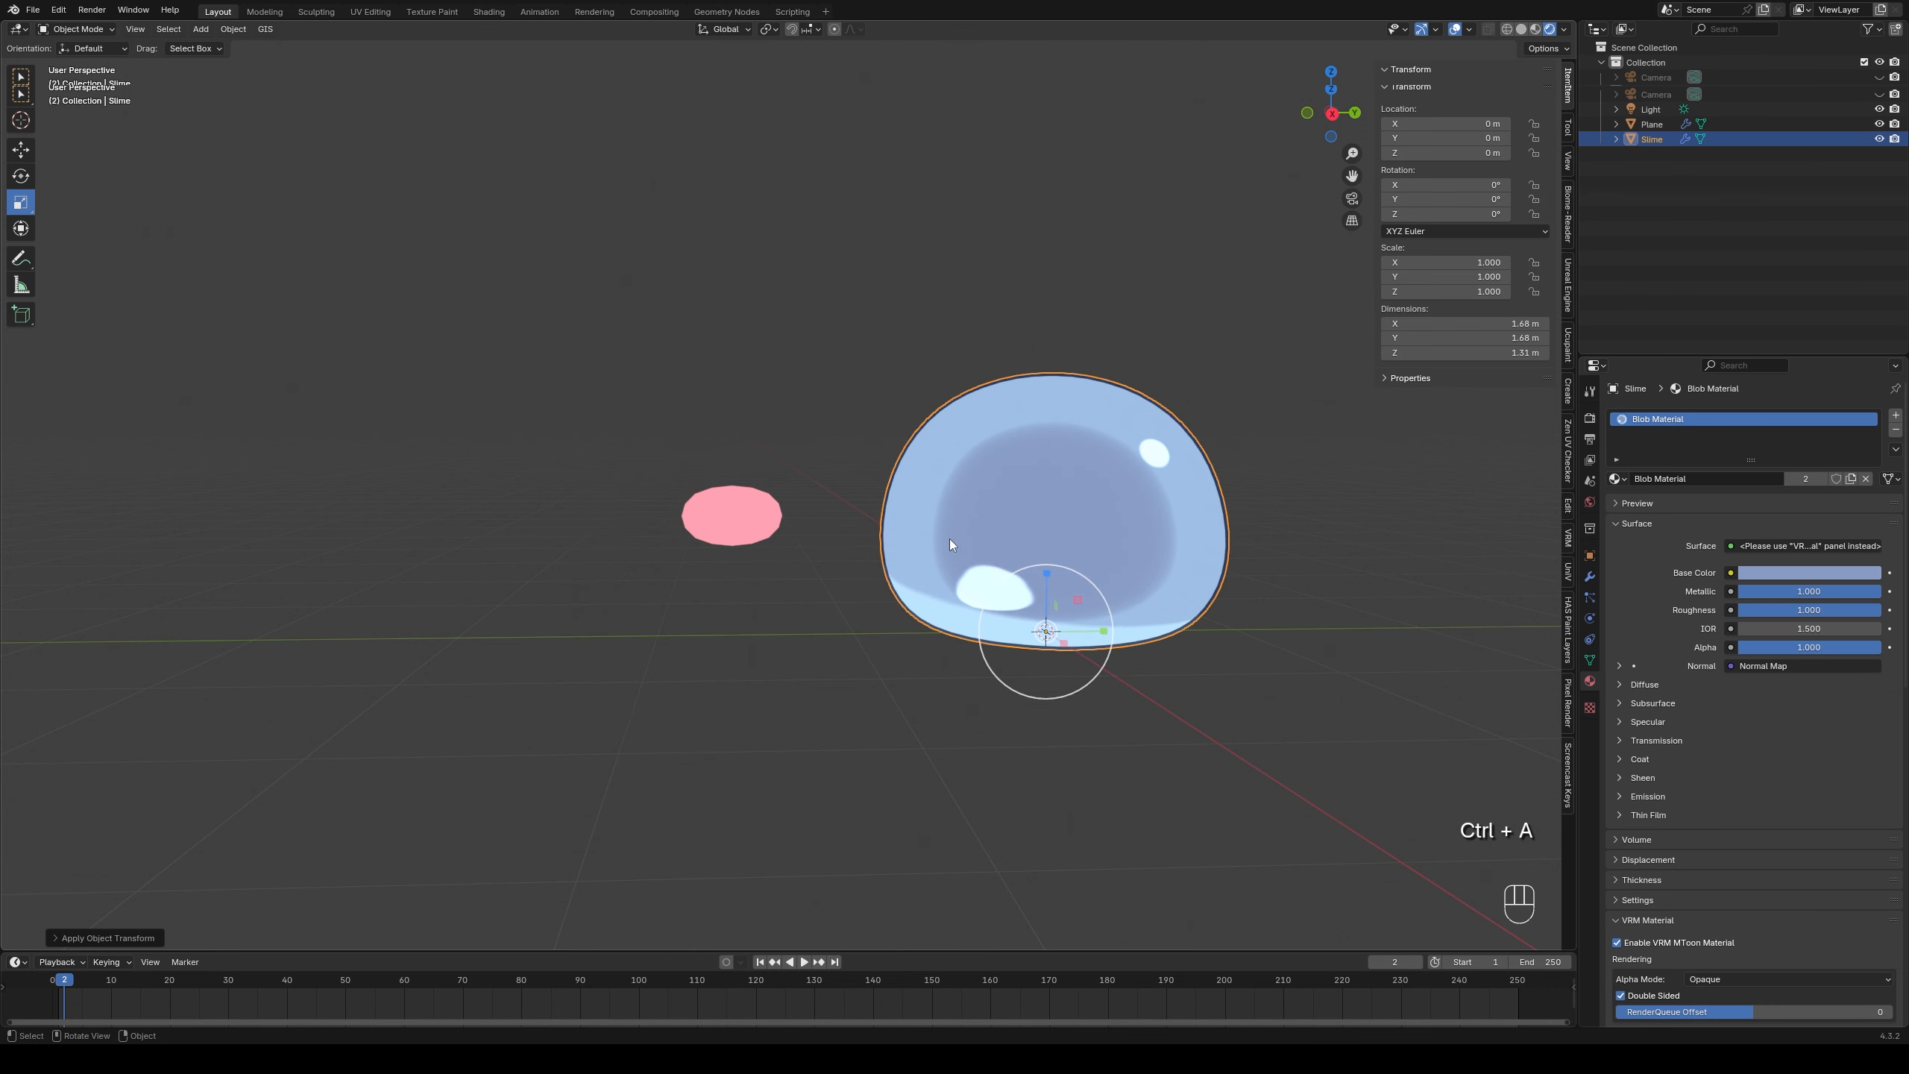
{"action": "left_click", "coordinate": [773, 505]}
{"action": "middle_click_drag", "start_coordinate": [774, 530], "coordinate": [682, 535], "text": "shift"}
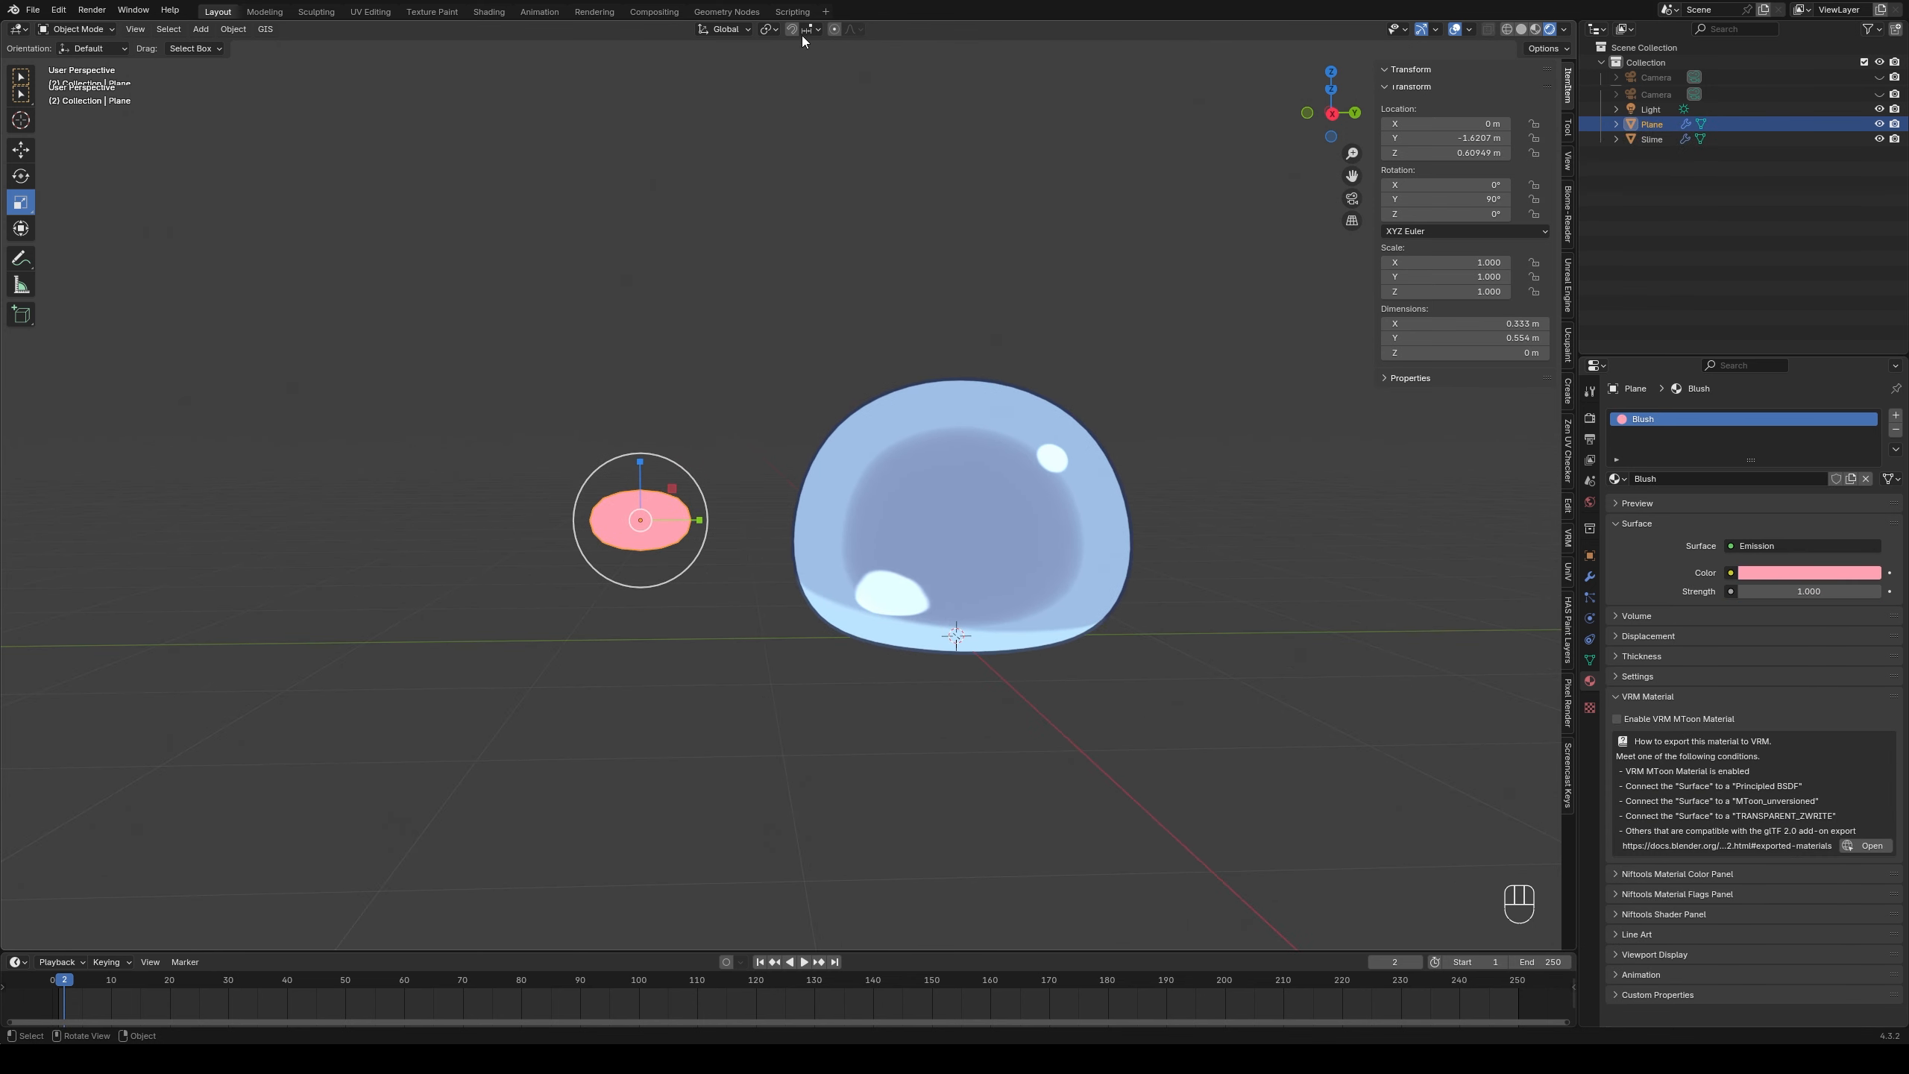
- Enable snapping with Face Project as the individual-element target and Align Rotation to Target turned on
{"action": "left_click", "coordinate": [808, 32]}
{"action": "left_click", "coordinate": [776, 262]}
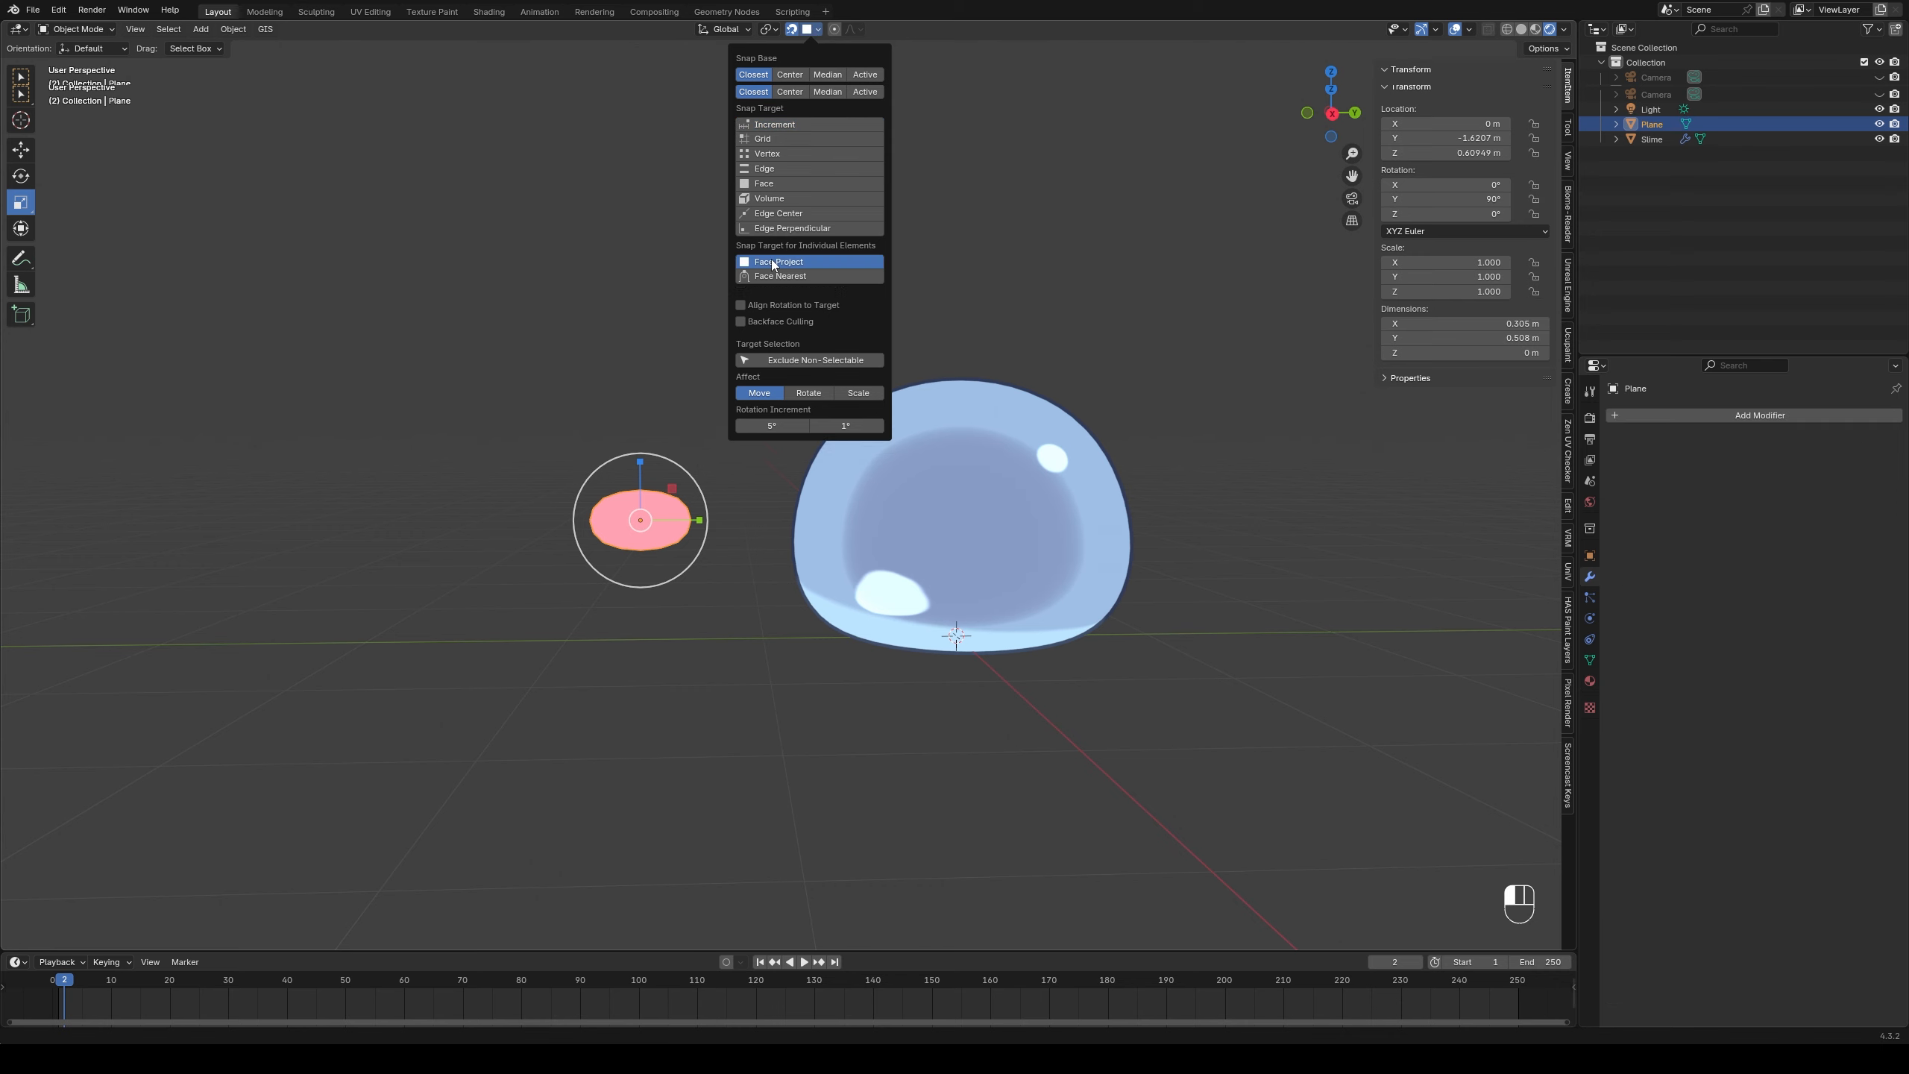
{"action": "key", "text": "g"}
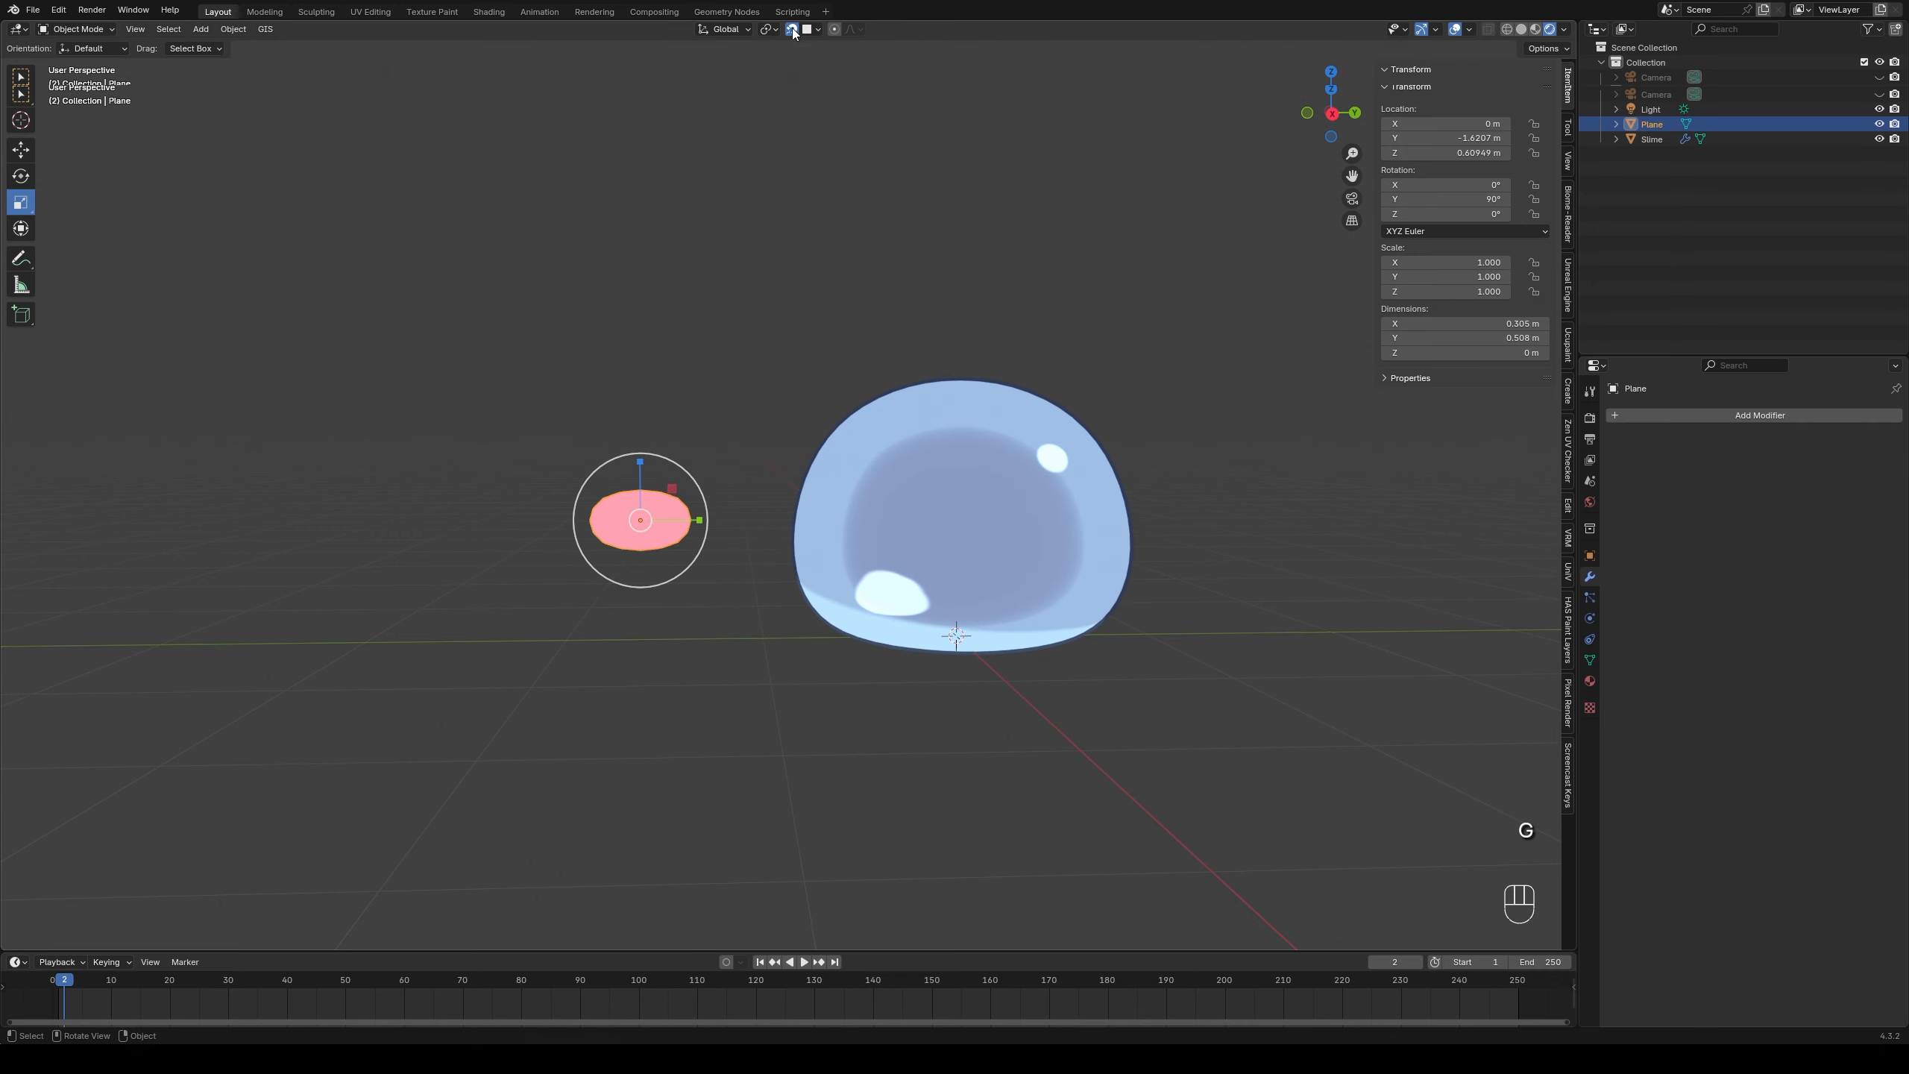
{"action": "left_click", "coordinate": [820, 29]}
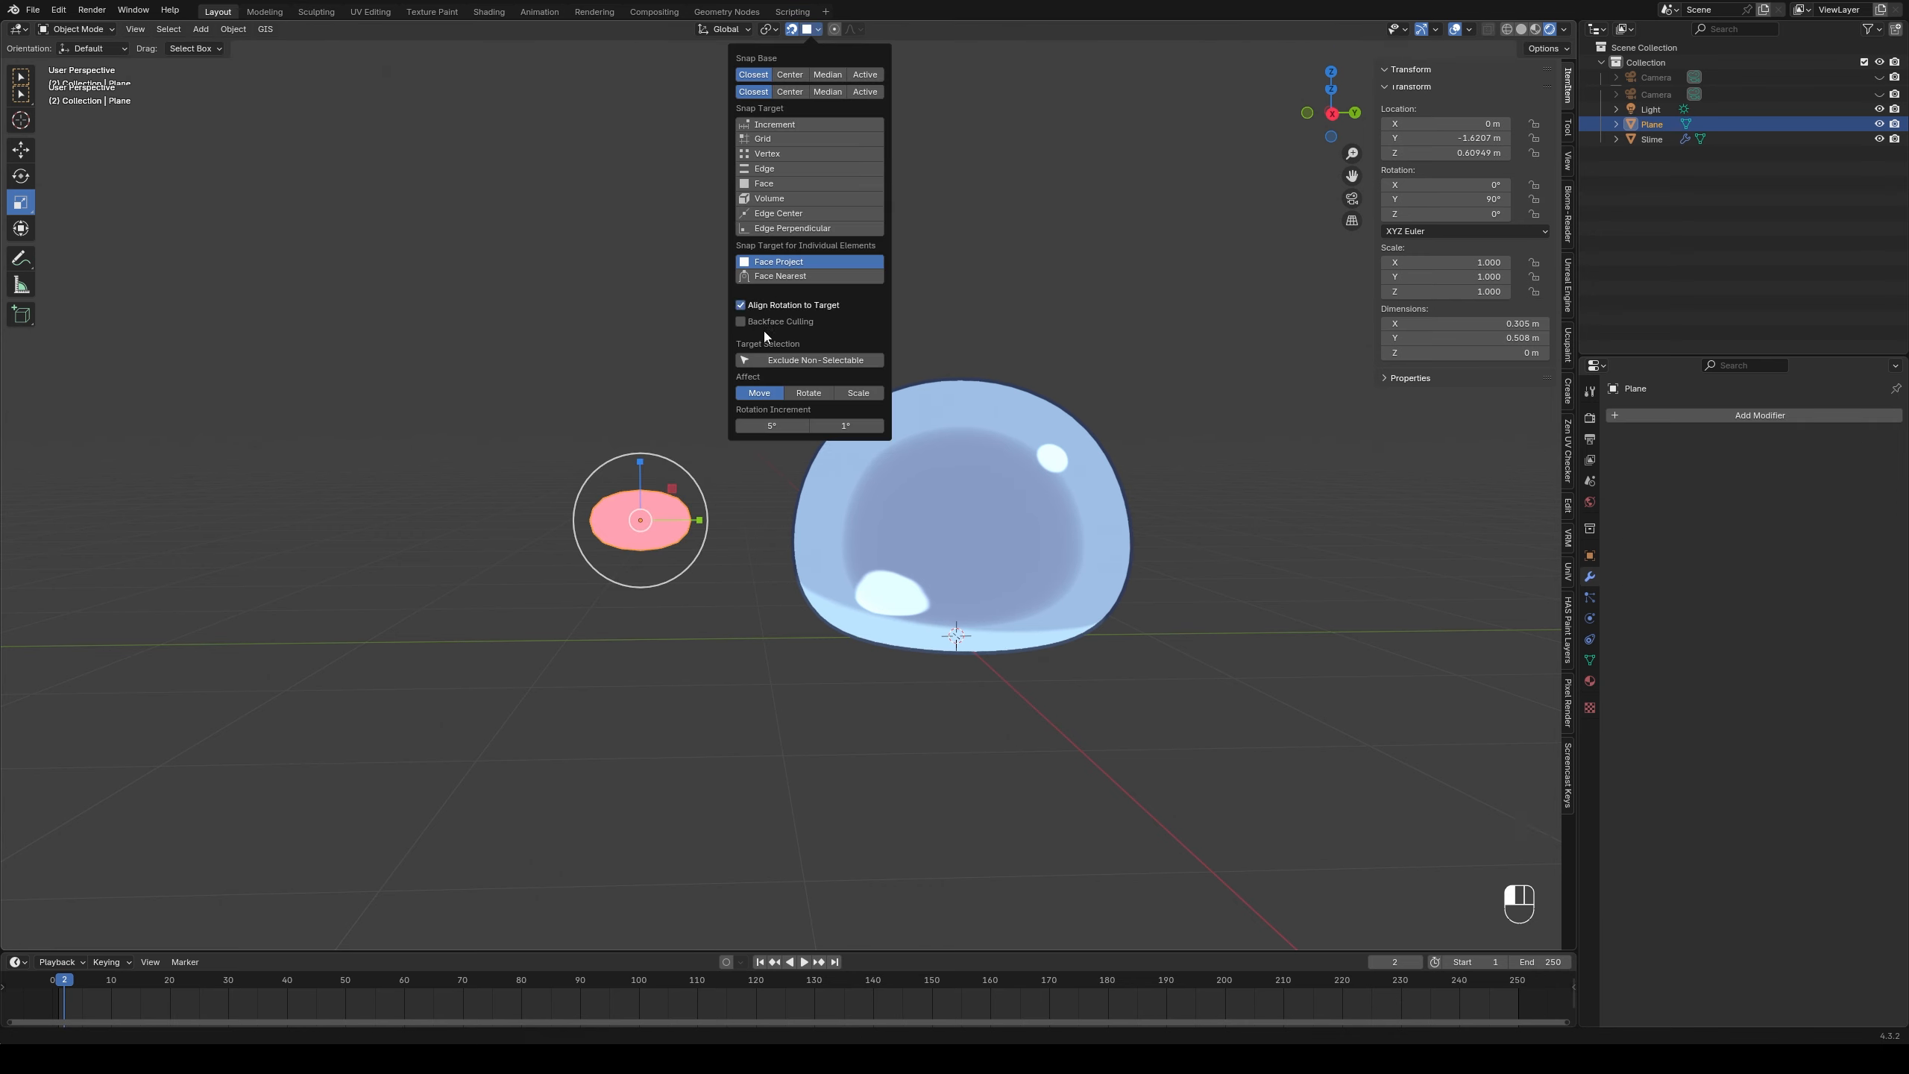
- Move the pink blush oval onto the front surface of the slime and view it from the right orthographic side
{"action": "key", "text": "g"}
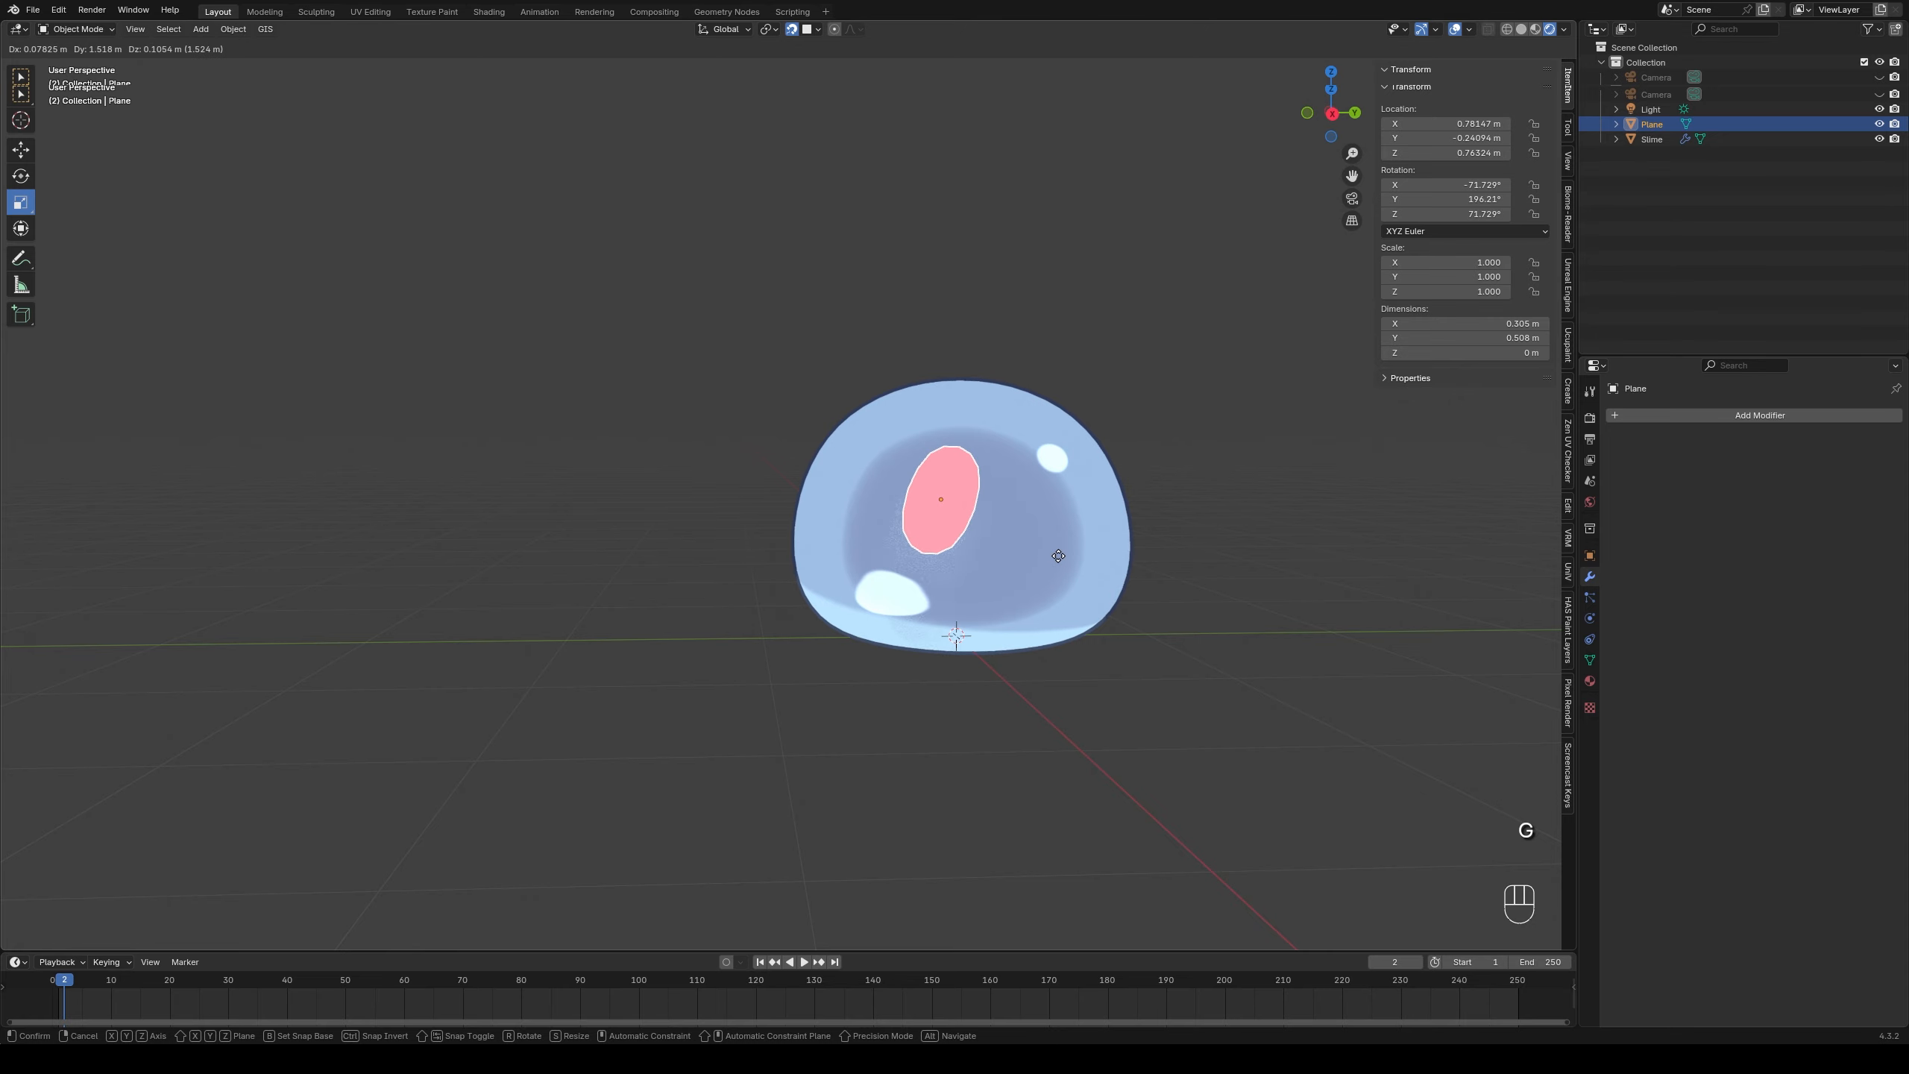
{"action": "left_click", "coordinate": [1048, 551]}
{"action": "middle_click_drag", "start_coordinate": [1049, 550], "coordinate": [1113, 549]}
{"action": "middle_click_drag", "start_coordinate": [1113, 549], "coordinate": [958, 560], "text": "shift"}
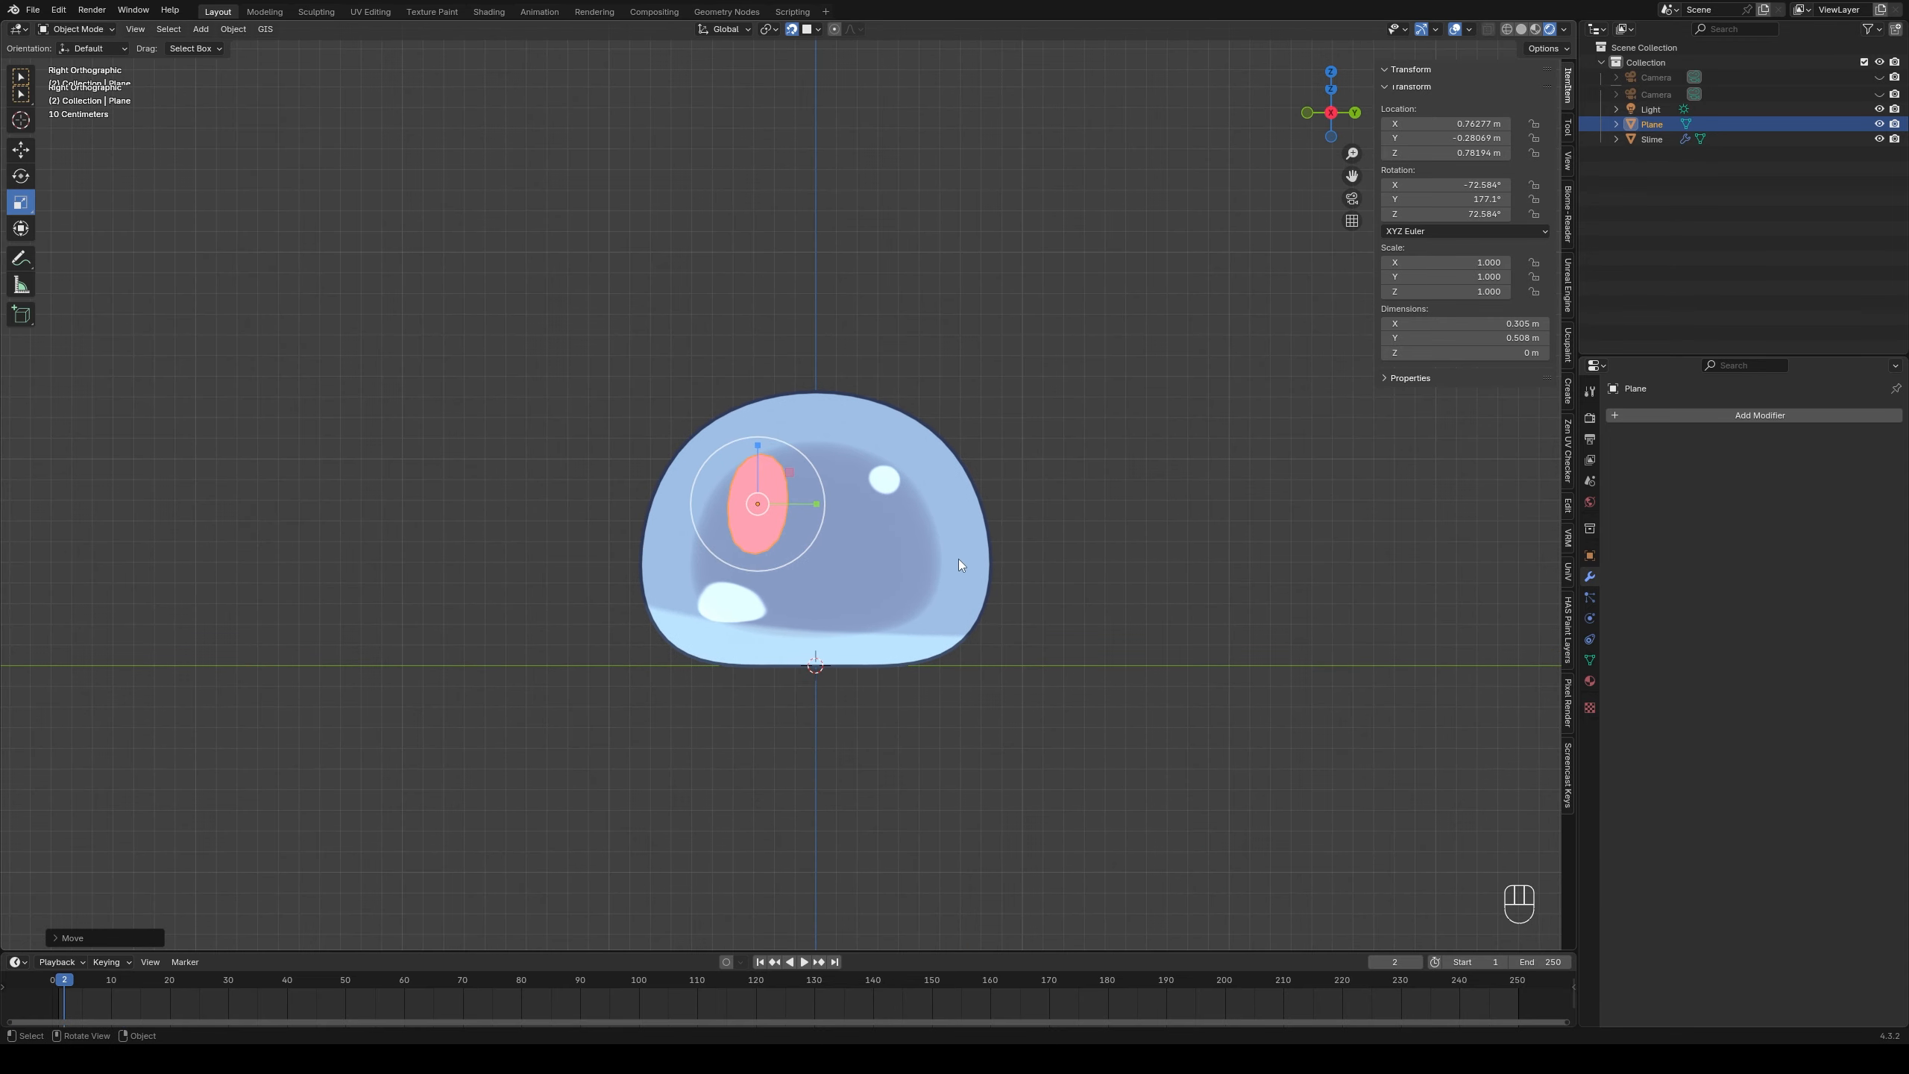
- Turn the blush oval horizontal, scale it to about 0.86, and place it as a cheek mark low on the slime's face
{"action": "key", "text": "g"}
{"action": "key", "text": "r"}
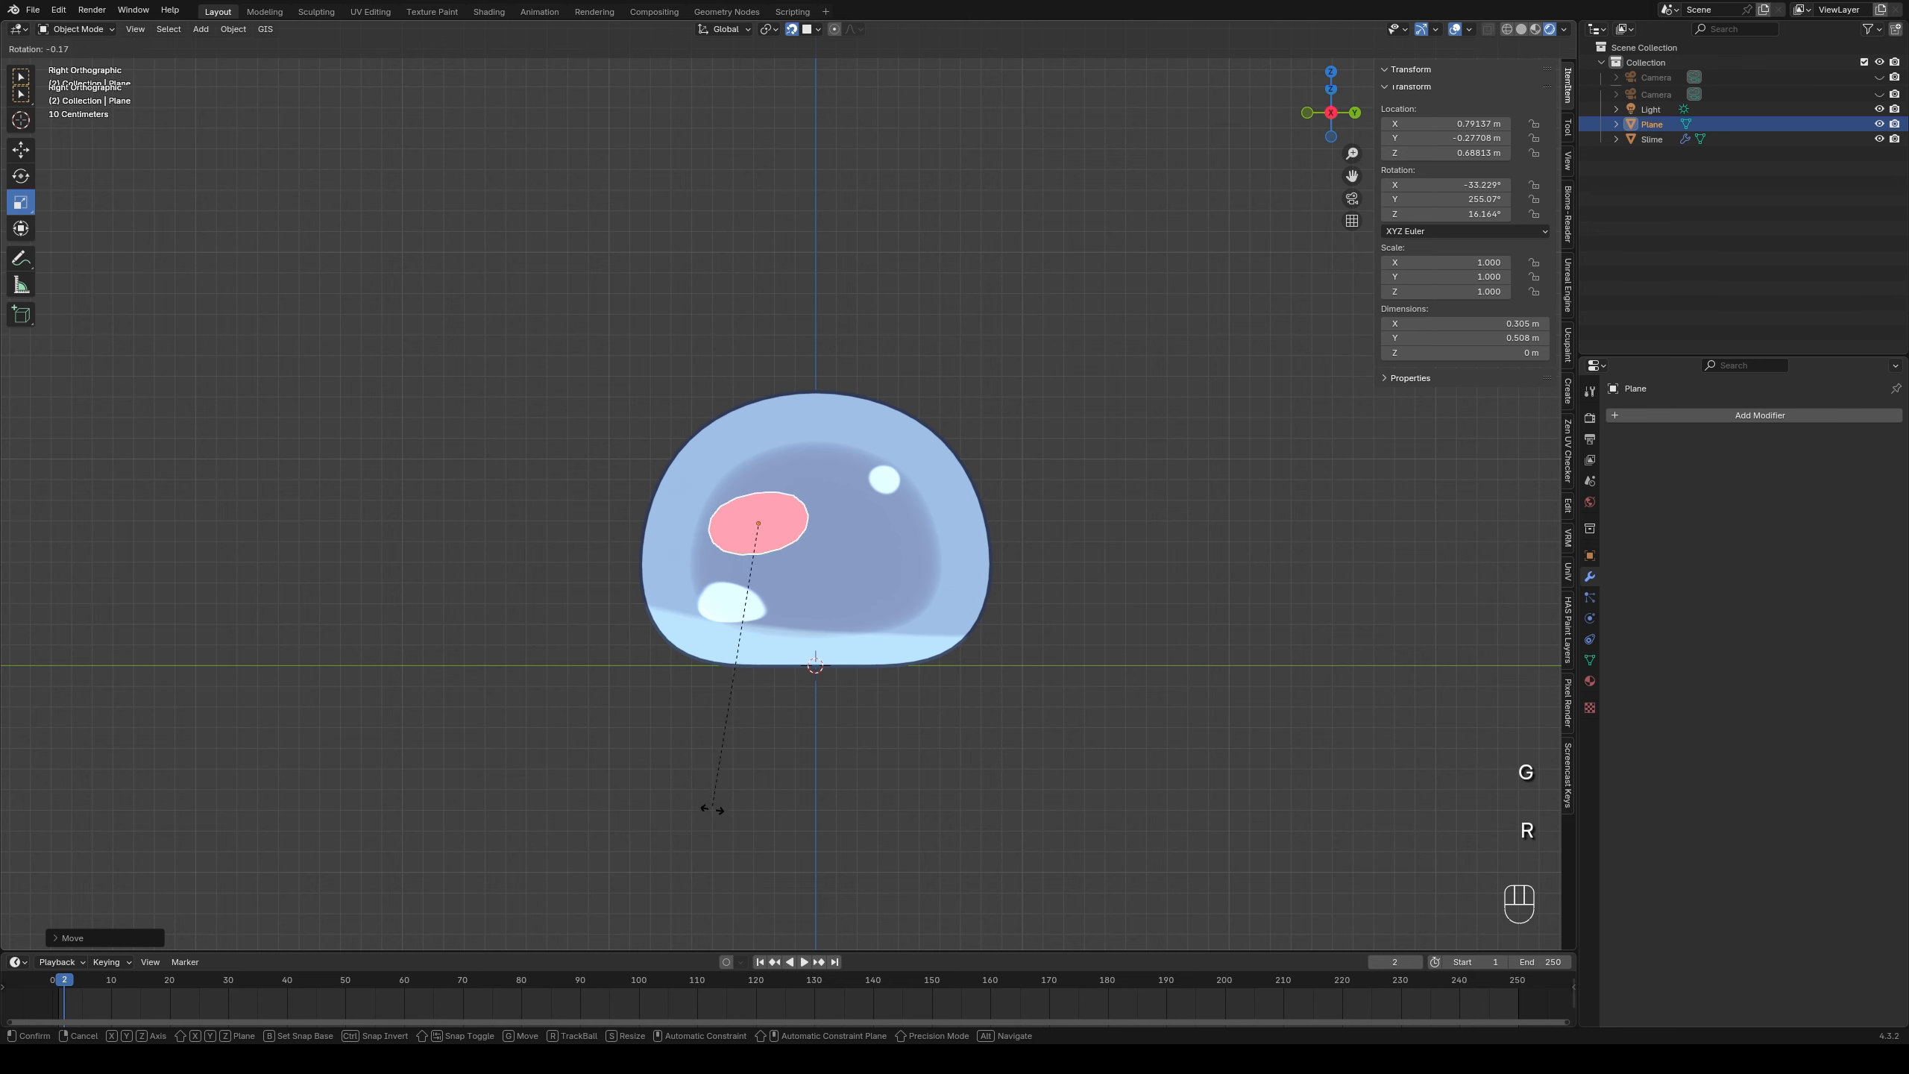
{"action": "left_click", "coordinate": [1065, 728]}
{"action": "key", "text": "s"}
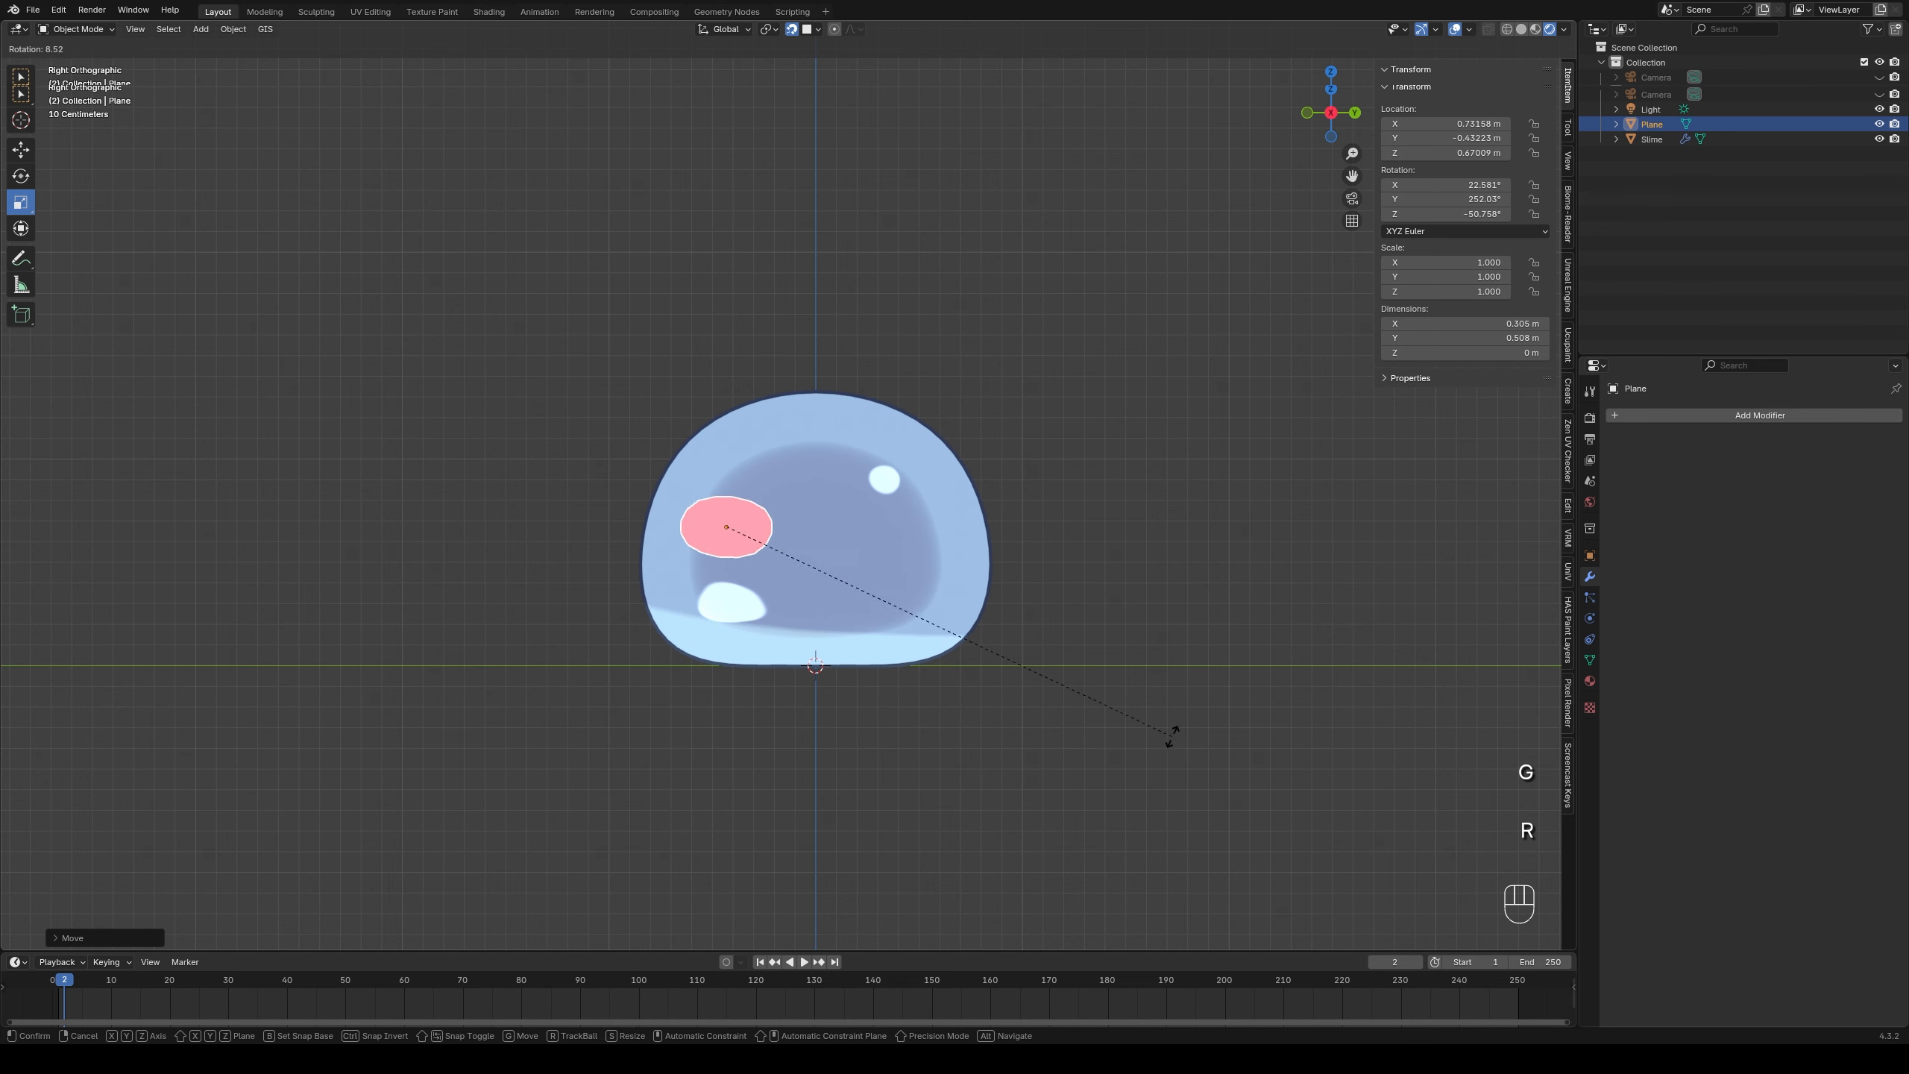
{"action": "left_click", "coordinate": [1082, 725]}
{"action": "key", "text": "g"}
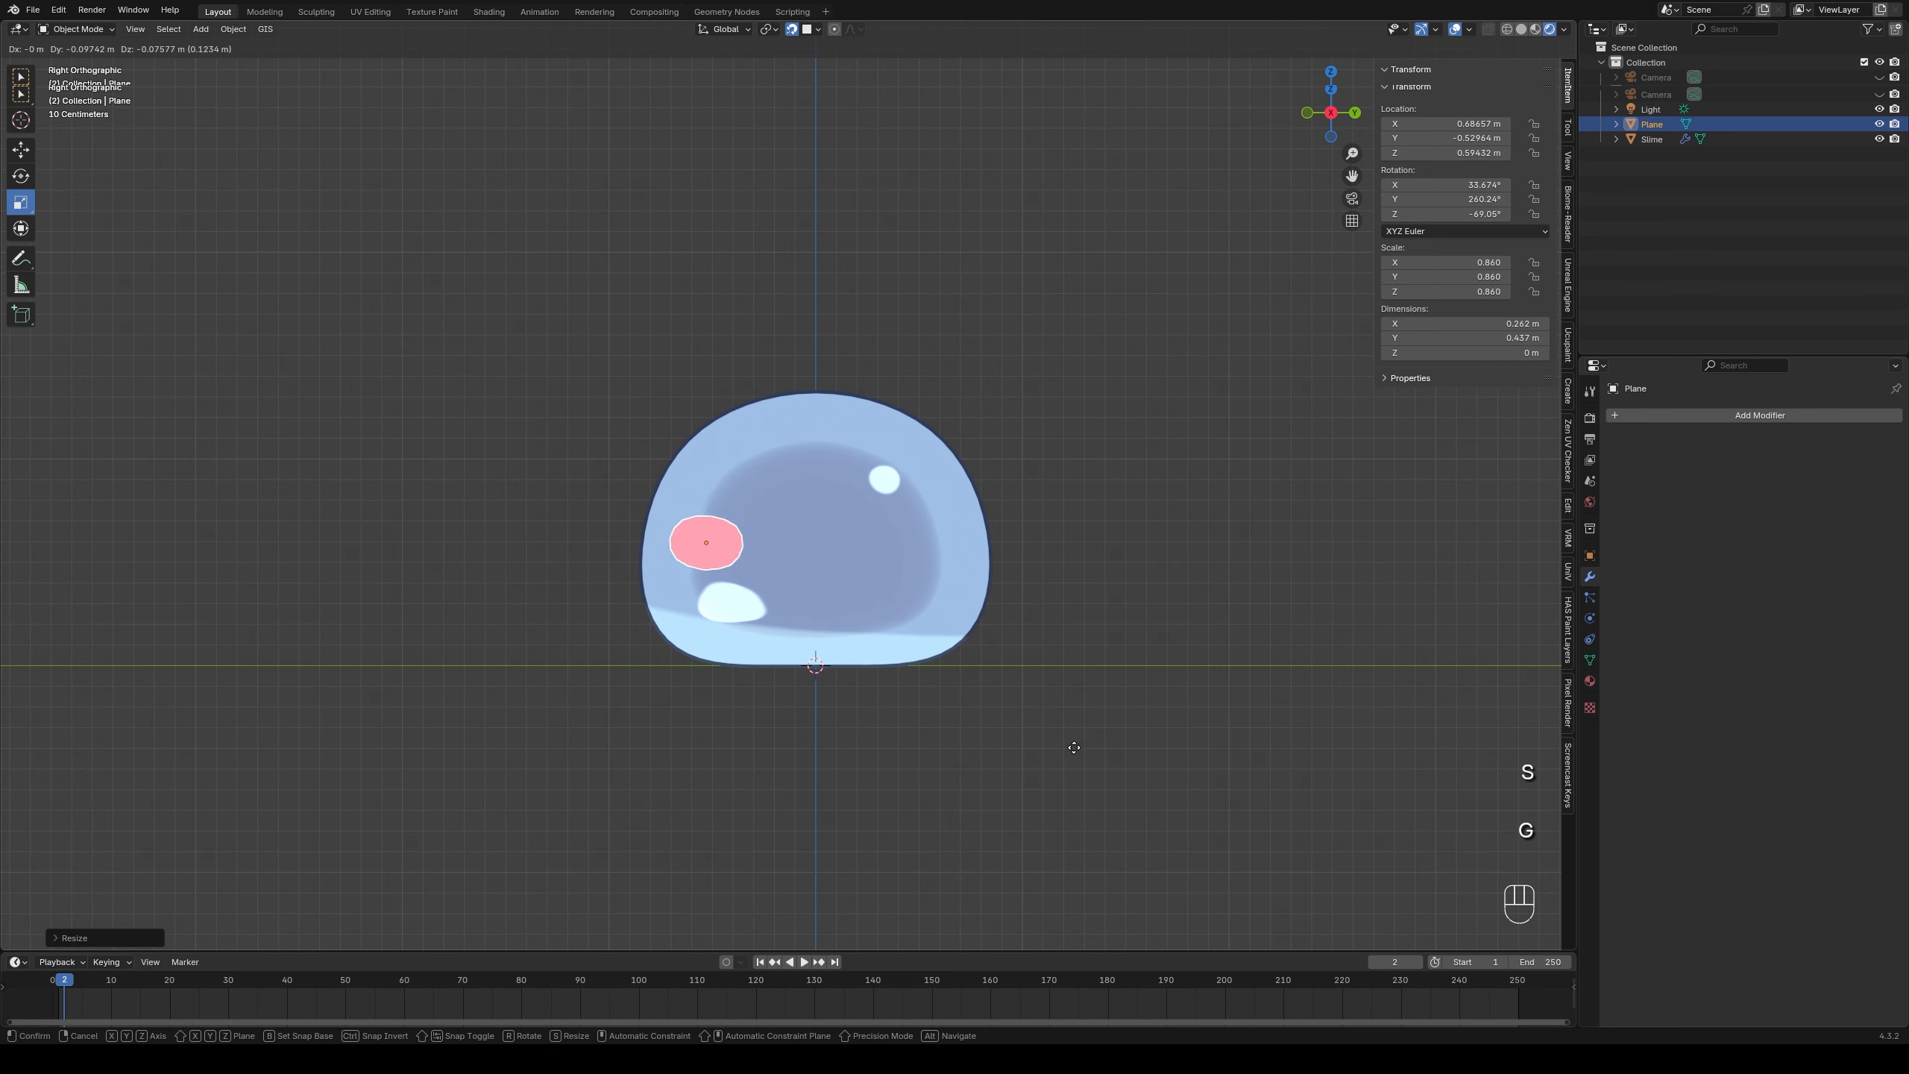
{"action": "left_click", "coordinate": [1070, 750]}
- Add a Mirror modifier to the blush on the Y axis only, with Slime as the mirror object
{"action": "left_click", "coordinate": [1612, 418]}
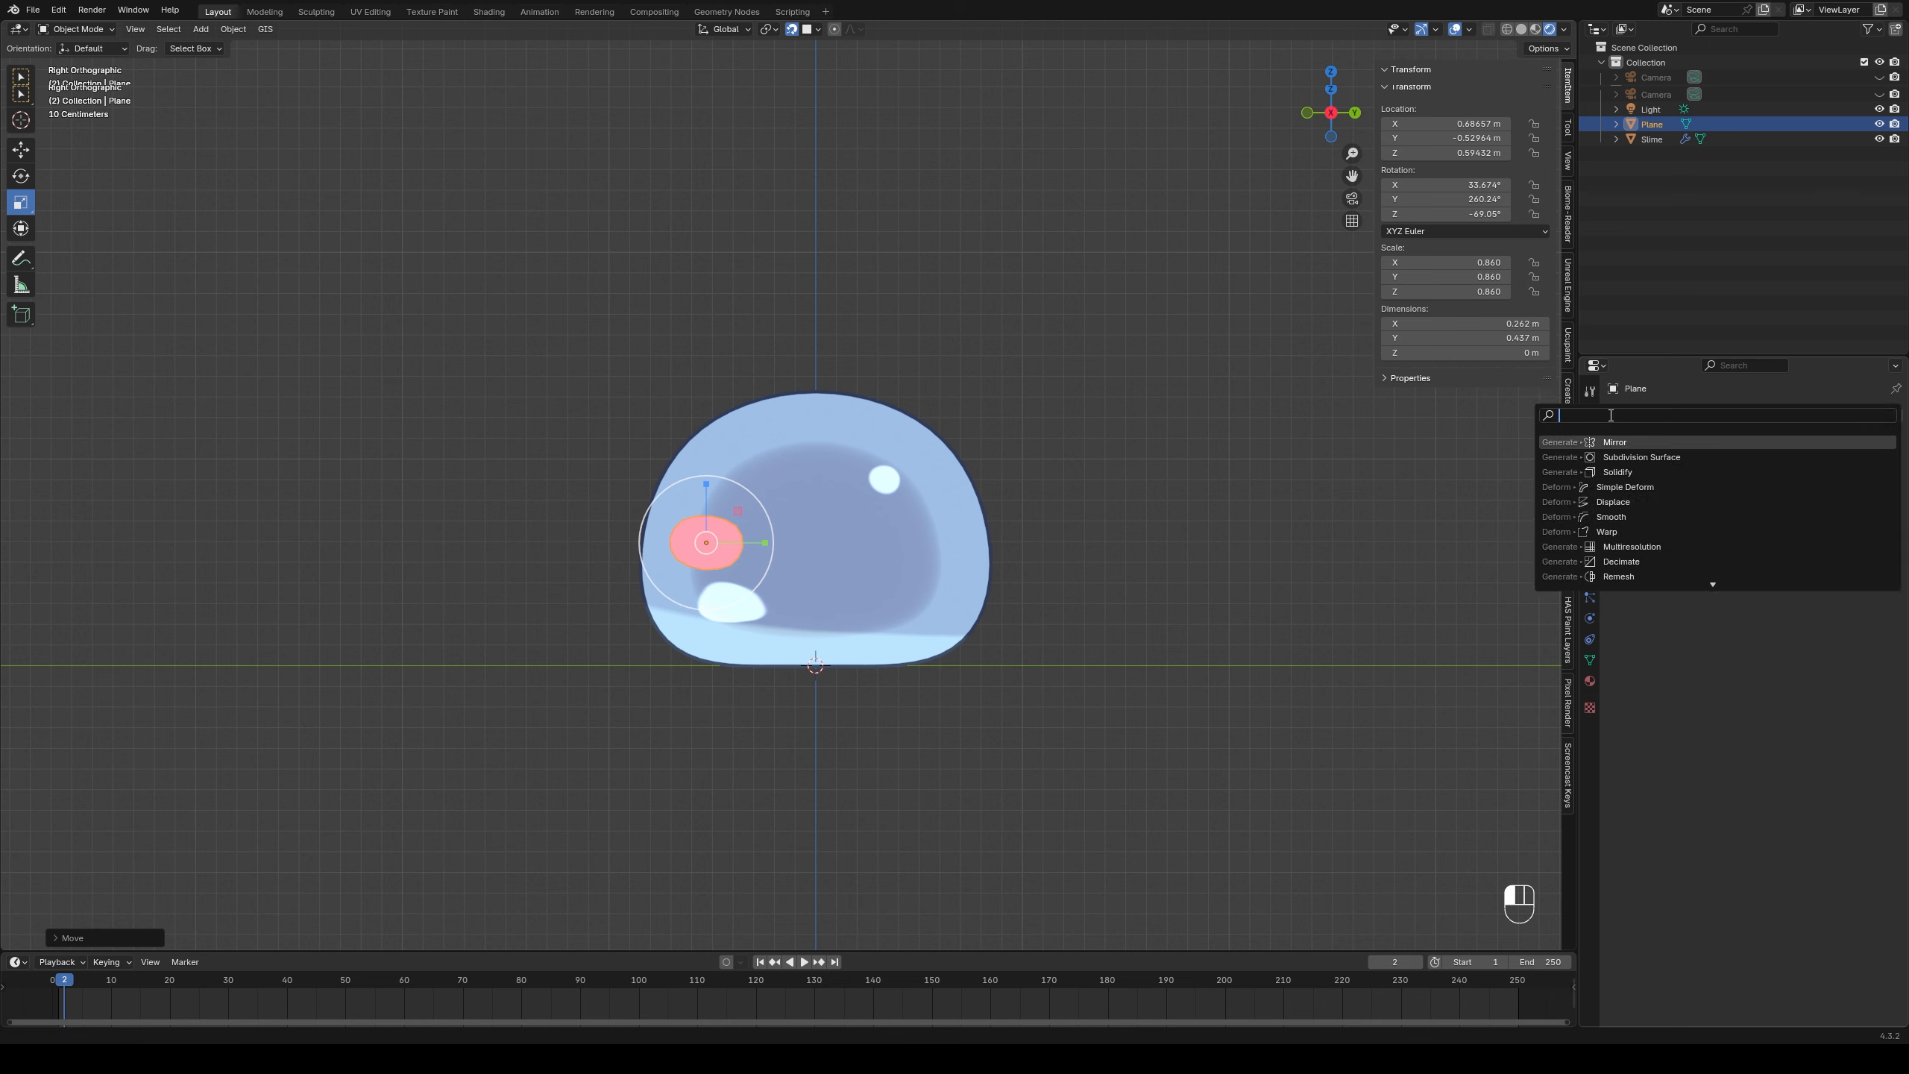
{"action": "left_click", "coordinate": [1640, 444]}
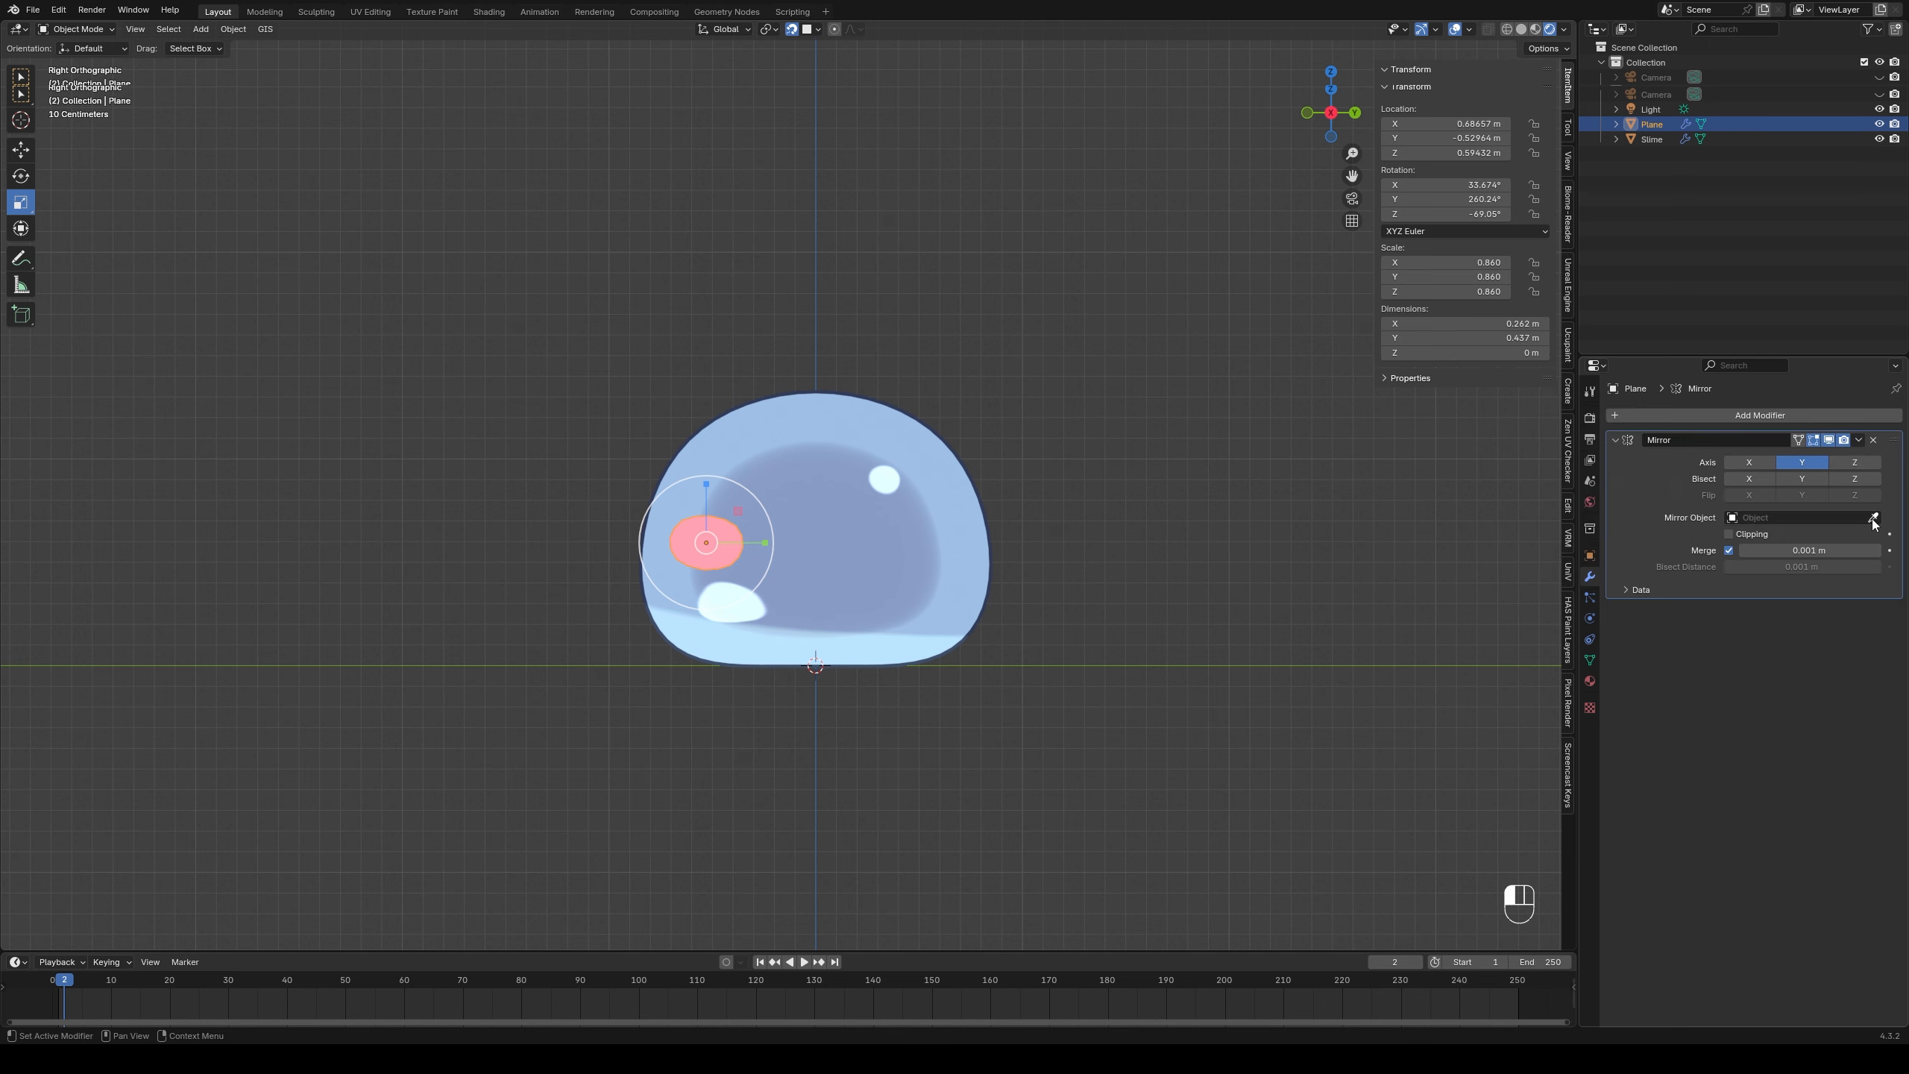
{"action": "left_click", "coordinate": [852, 490]}
{"action": "middle_click_drag", "start_coordinate": [995, 650], "coordinate": [880, 630]}
{"action": "scroll", "coordinate": [817, 588], "scroll_direction": "up", "scroll_amount": 2}
{"action": "scroll", "coordinate": [639, 681], "scroll_direction": "down", "scroll_amount": 3}
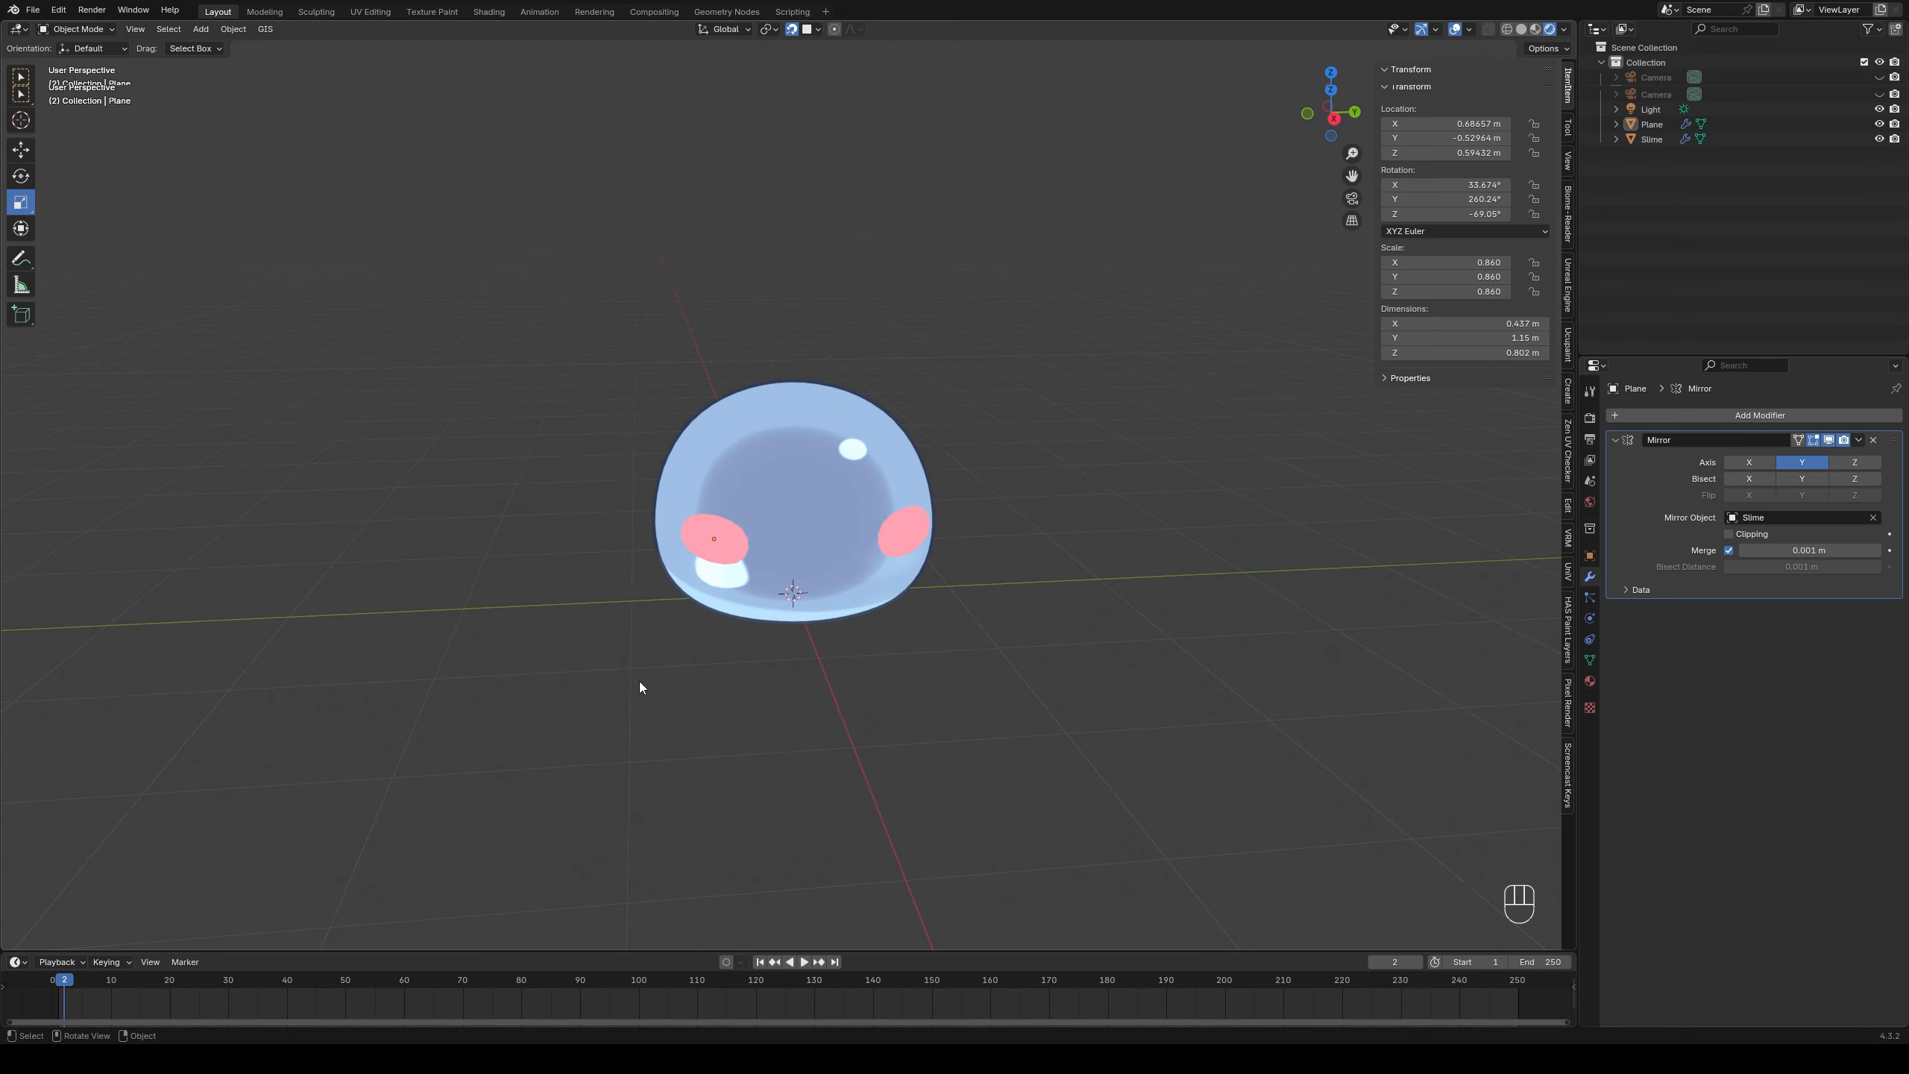
- Add a new plane and rotate it 90° about the Y axis so it stands upright
{"action": "key", "text": "shift+a"}
{"action": "mouse_move", "coordinate": [639, 681]}
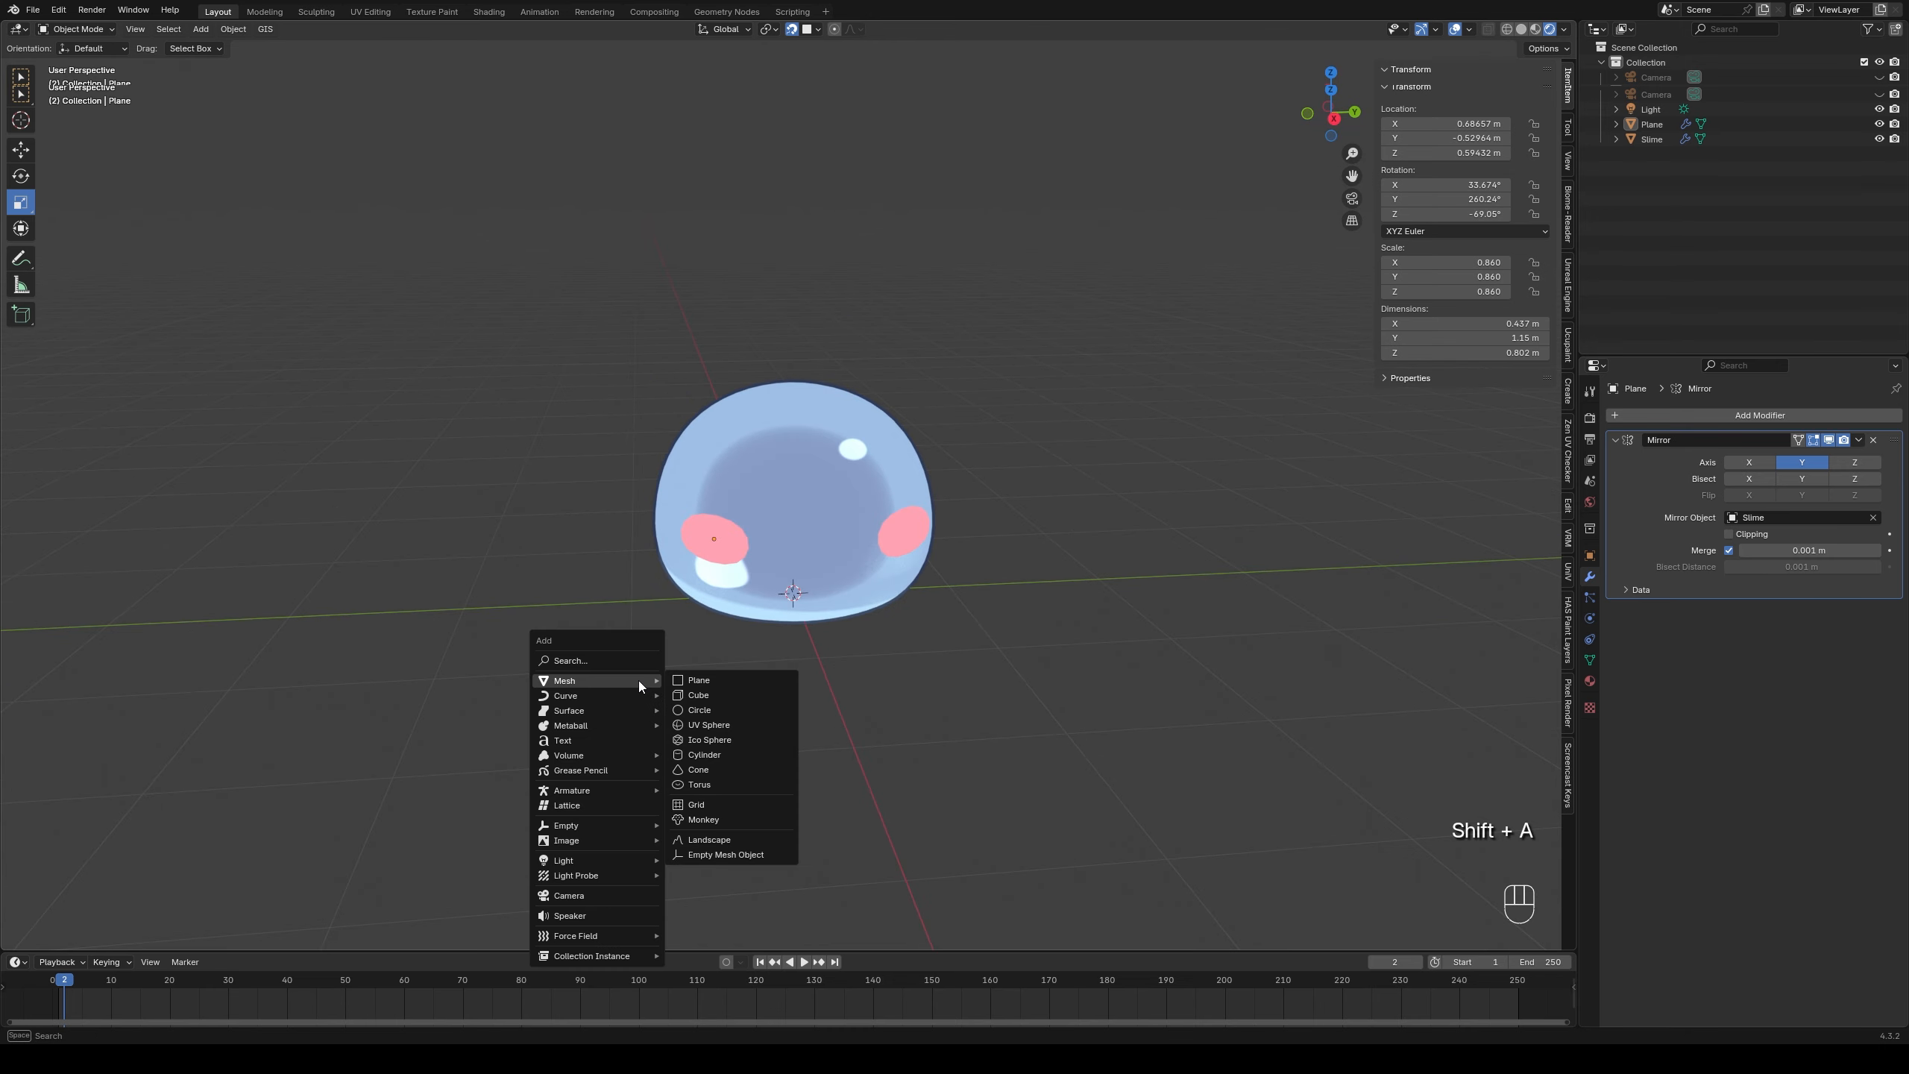
{"action": "left_click", "coordinate": [713, 681]}
{"action": "key", "text": "r"}
{"action": "key", "text": "y"}
{"action": "key", "text": "KP_9"}
{"action": "key", "text": "KP_0"}
{"action": "key", "text": "Return"}
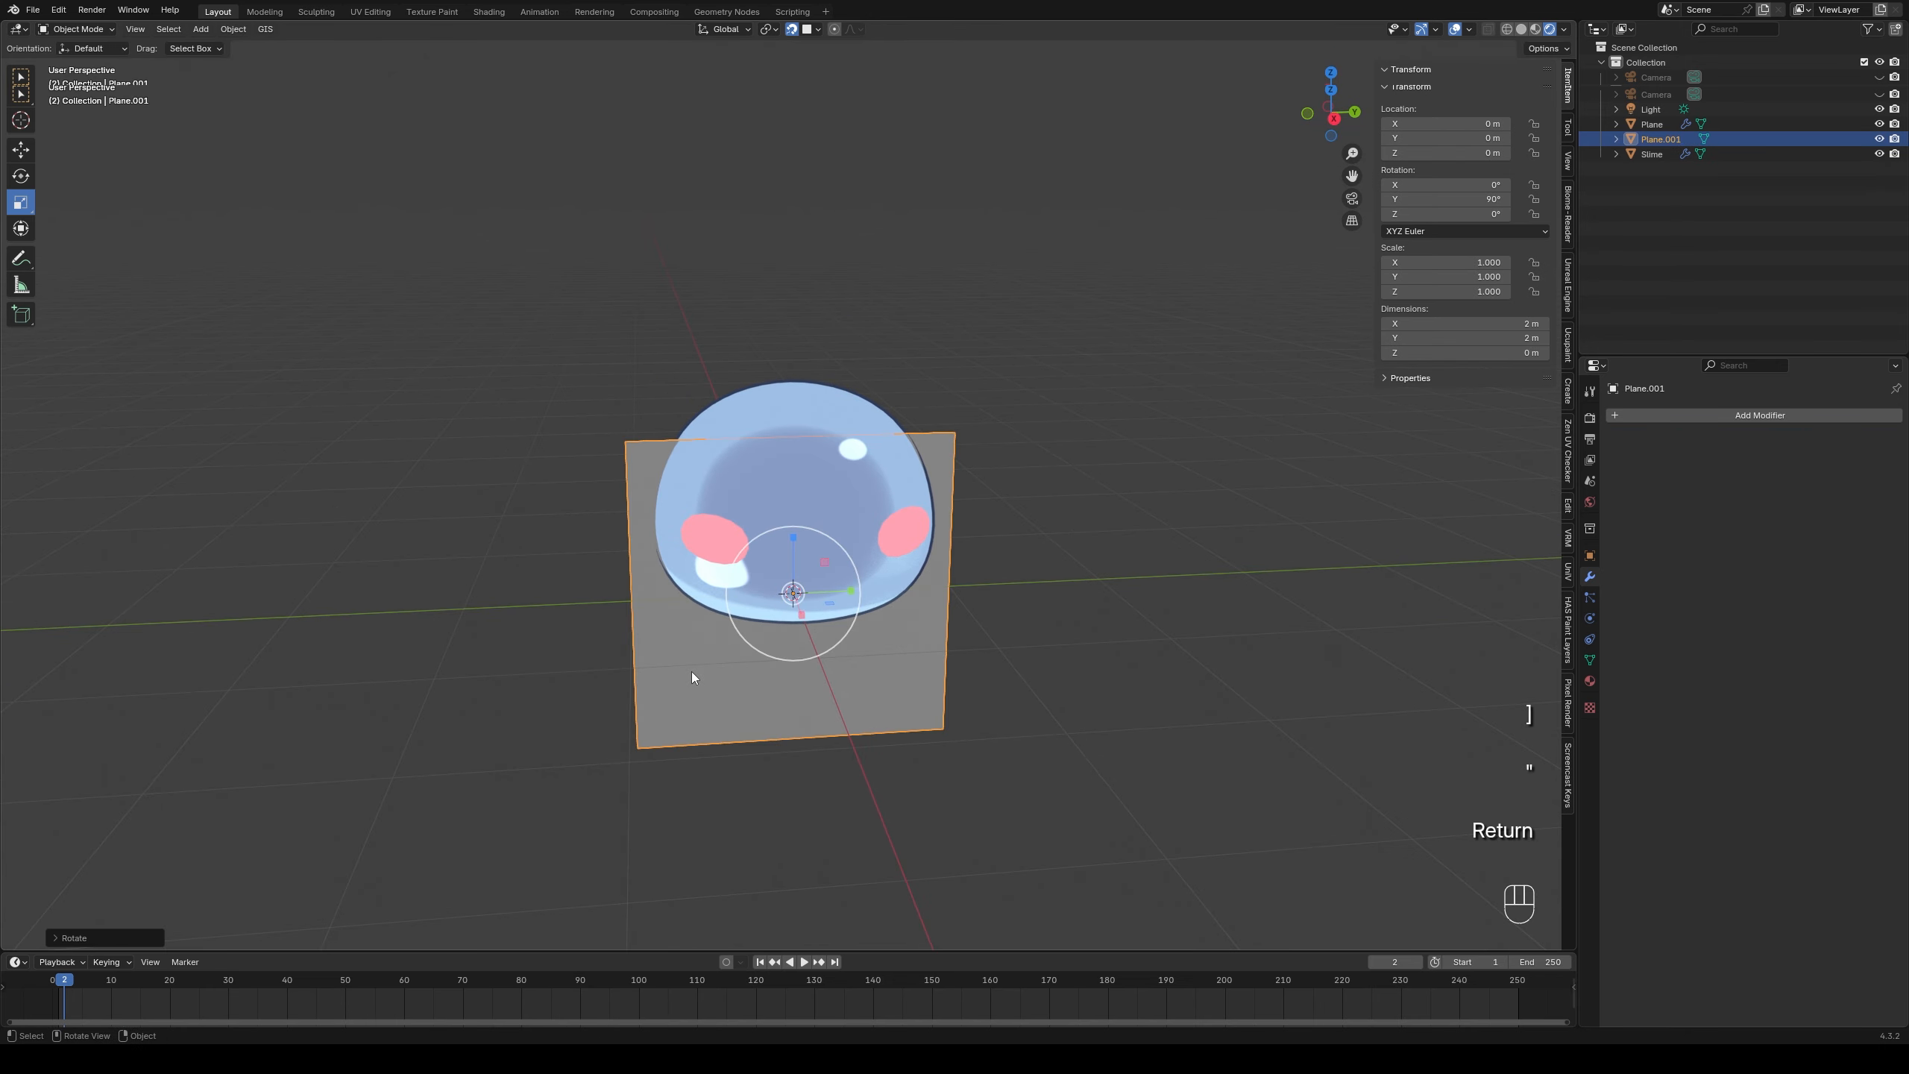
- With snapping off, move the new plane beside the slime and squash it into a strip about 0.08 by 0.82 m
{"action": "middle_click_drag", "start_coordinate": [765, 687], "coordinate": [1163, 597], "text": "shift"}
{"action": "key", "text": "g"}
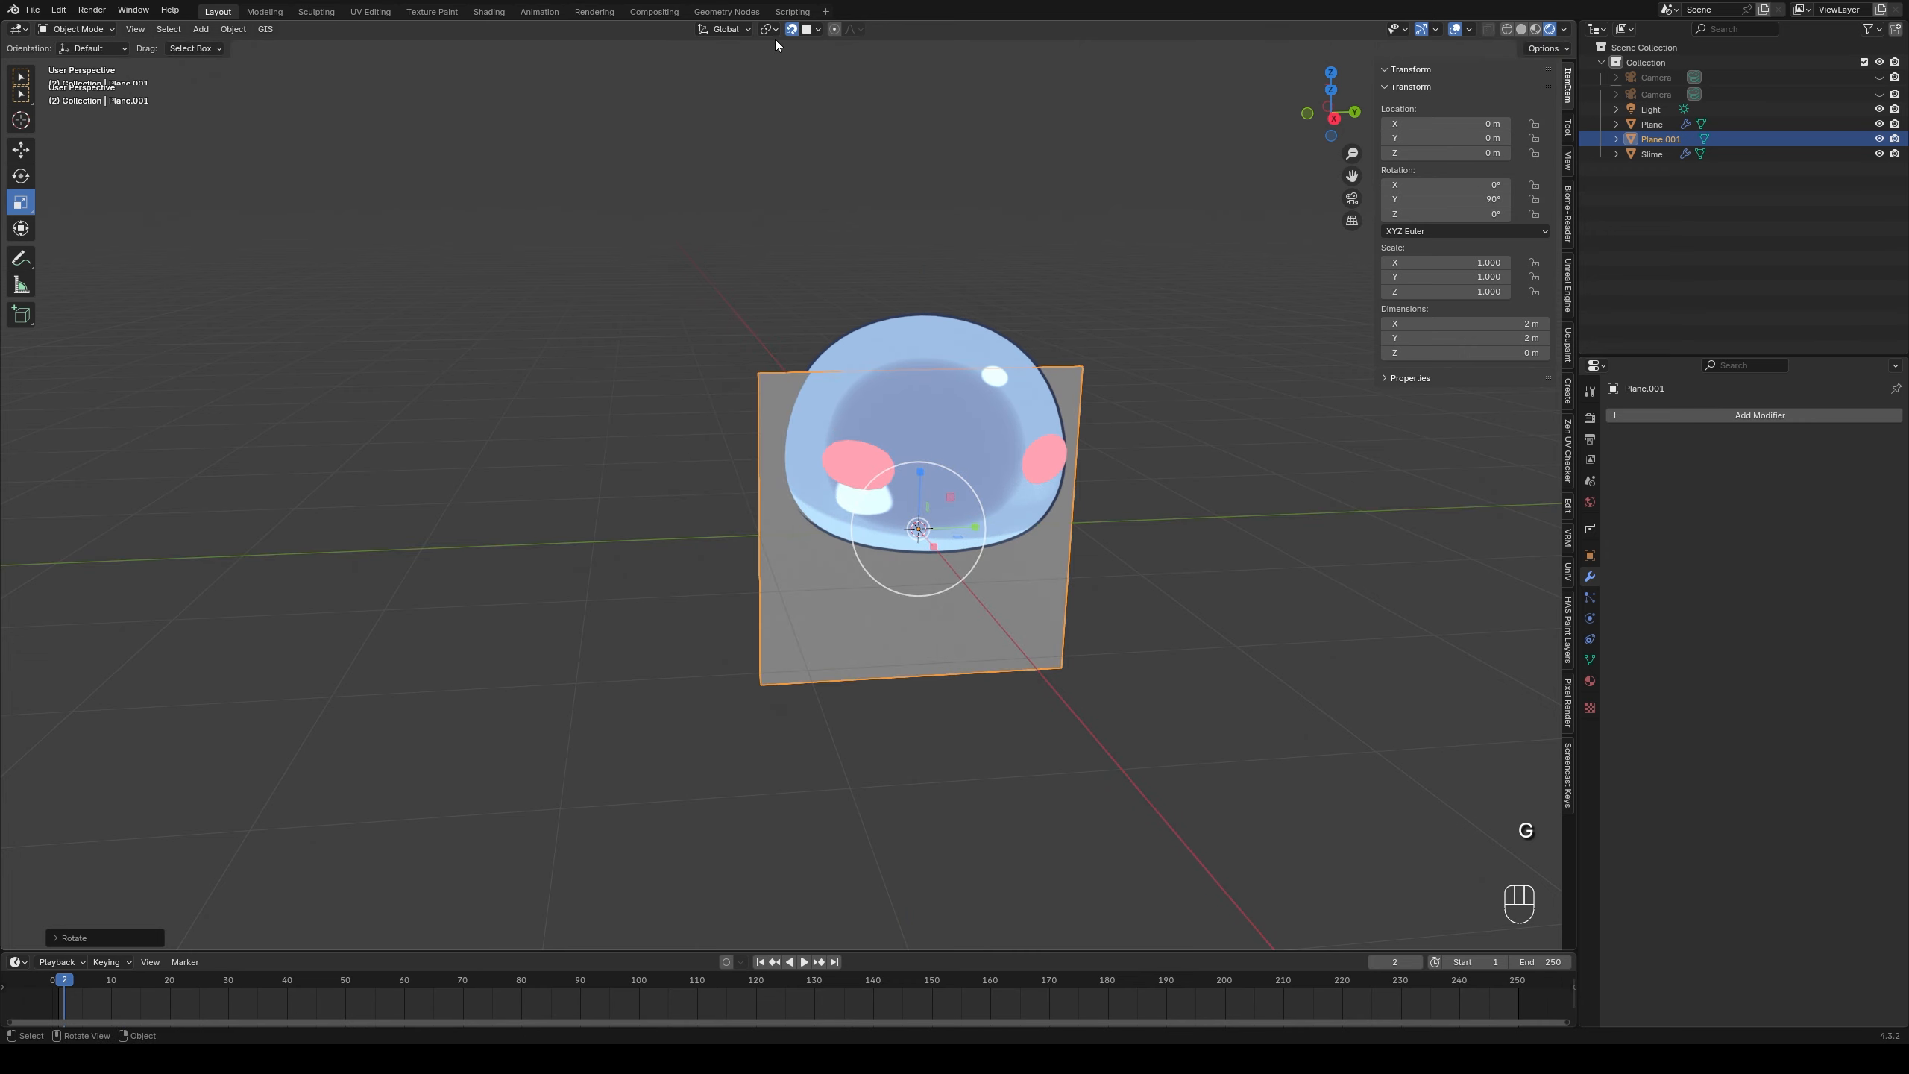
{"action": "left_click", "coordinate": [791, 29]}
{"action": "key", "text": "g"}
{"action": "middle_click", "coordinate": [1233, 376]}
{"action": "left_click", "coordinate": [917, 412]}
{"action": "middle_click_drag", "start_coordinate": [824, 557], "coordinate": [787, 524]}
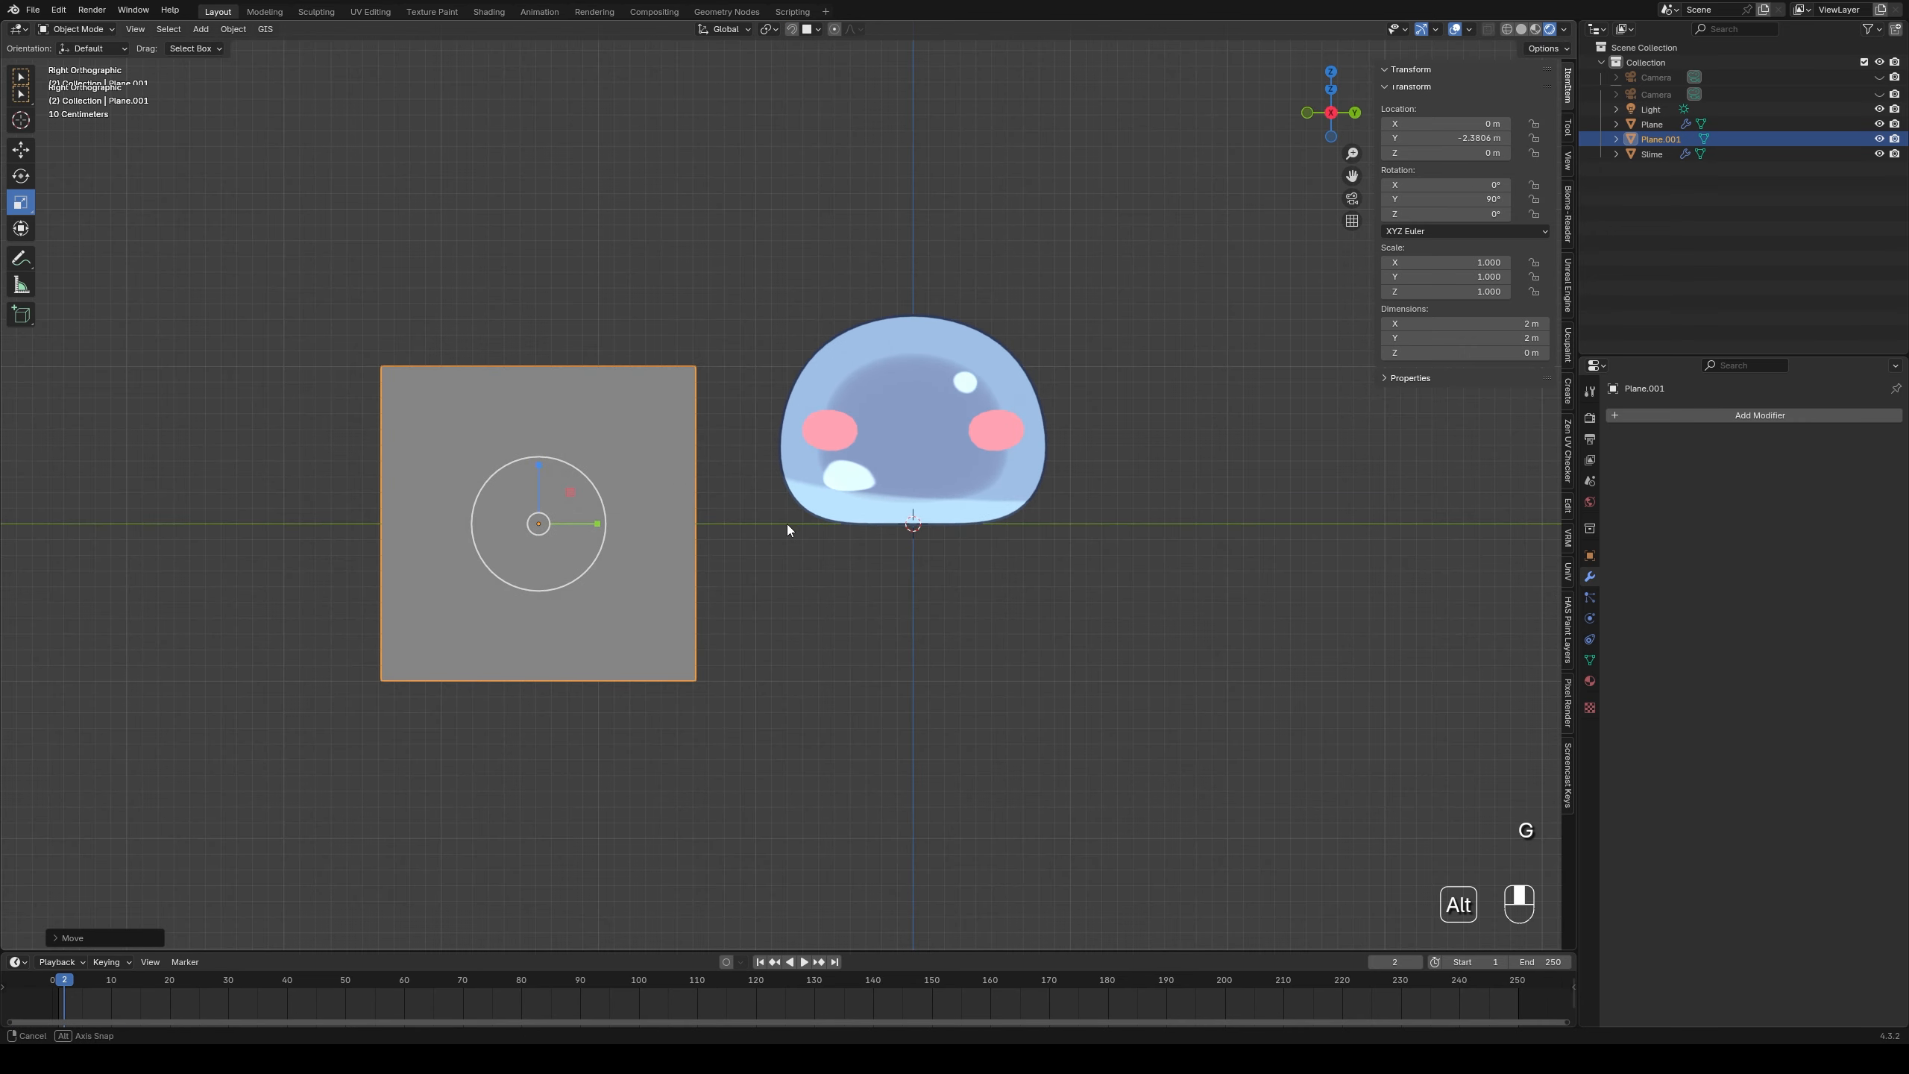
{"action": "left_click_drag", "start_coordinate": [539, 465], "coordinate": [563, 524]}
{"action": "middle_click_drag", "start_coordinate": [762, 221], "coordinate": [724, 206], "text": "shift"}
- Turn snapping back on, place the strip on the slime's face above one blush mark, and rotate it nearly horizontal
{"action": "left_click", "coordinate": [792, 29]}
{"action": "key", "text": "g"}
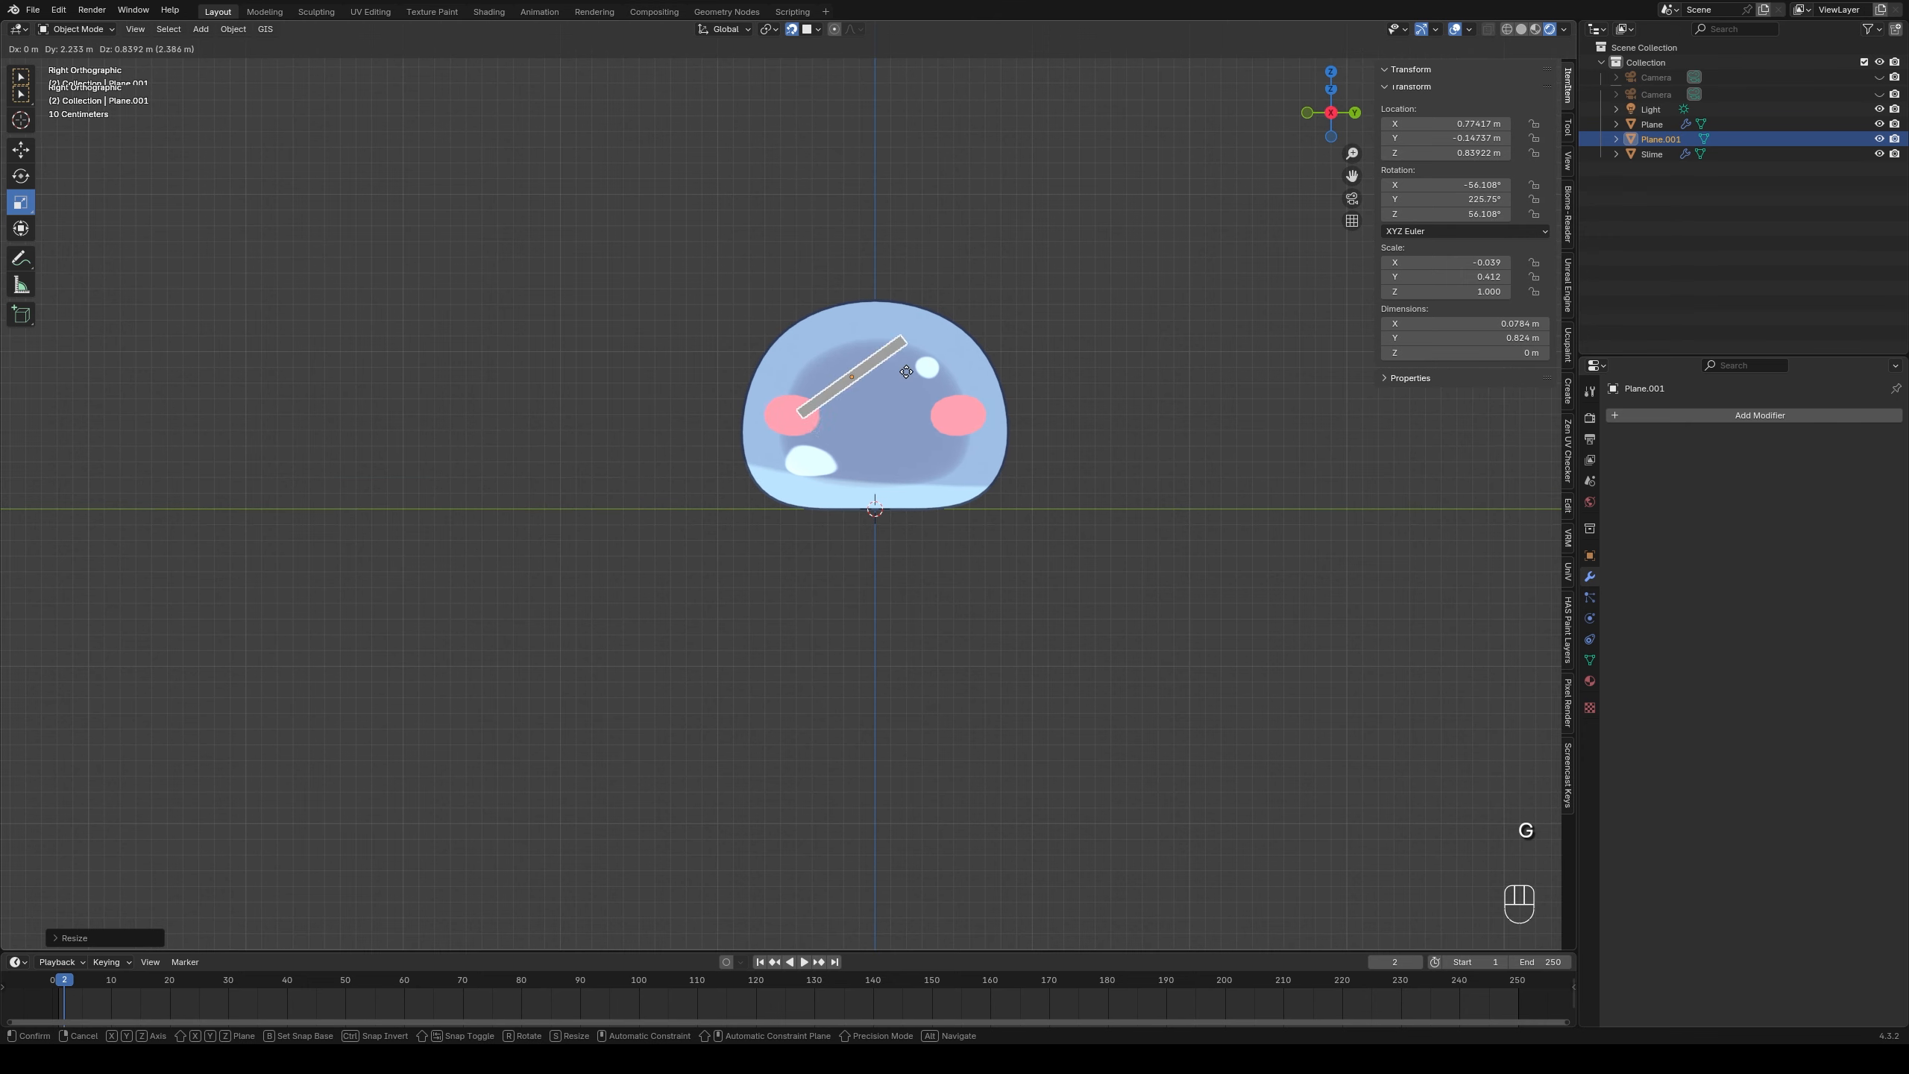
{"action": "left_click", "coordinate": [894, 376]}
{"action": "key", "text": "r"}
{"action": "scroll", "coordinate": [1067, 353], "scroll_direction": "up", "scroll_amount": 3, "text": "alt"}
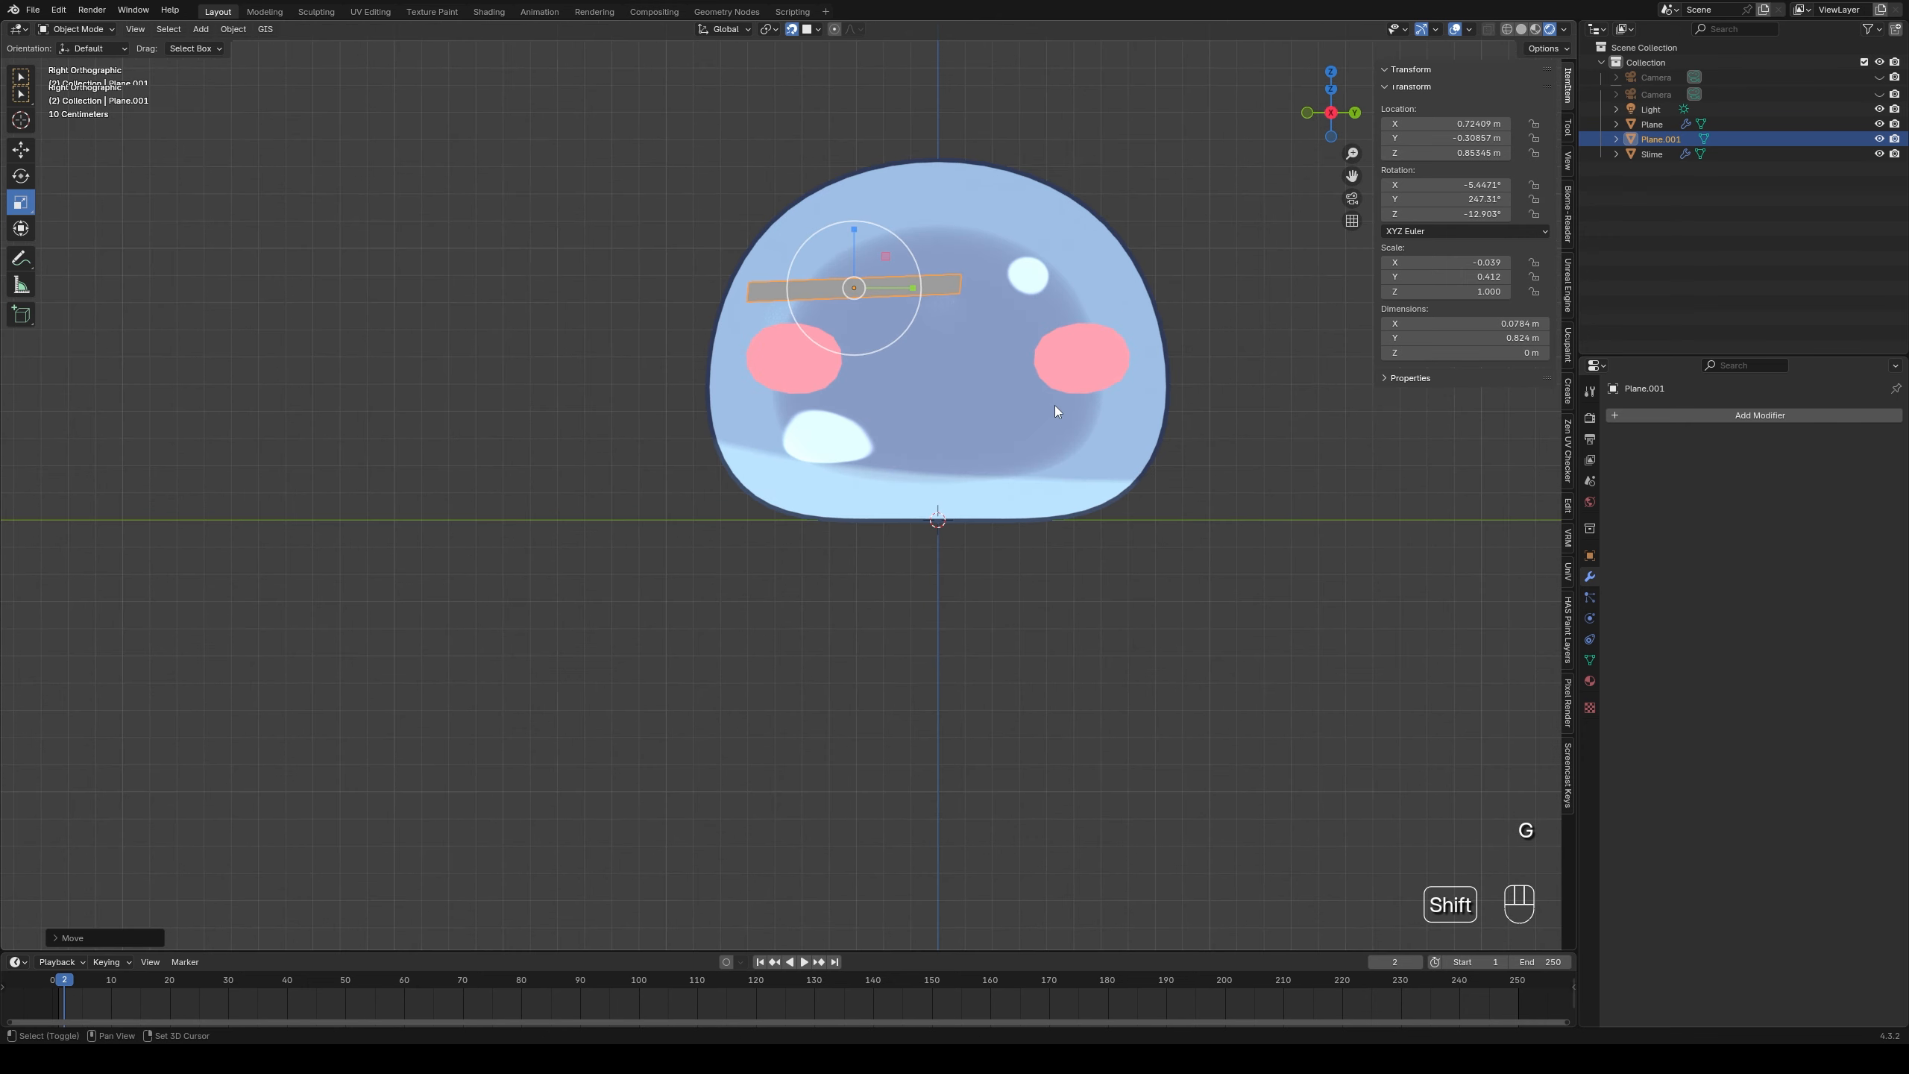
{"action": "left_click", "coordinate": [923, 616]}
- Shrink the strip to about 0.61 m long, tilt it slightly down toward the face center, and reposition it above the cheek
{"action": "key", "text": "s"}
{"action": "left_click", "coordinate": [877, 520]}
{"action": "key", "text": "r"}
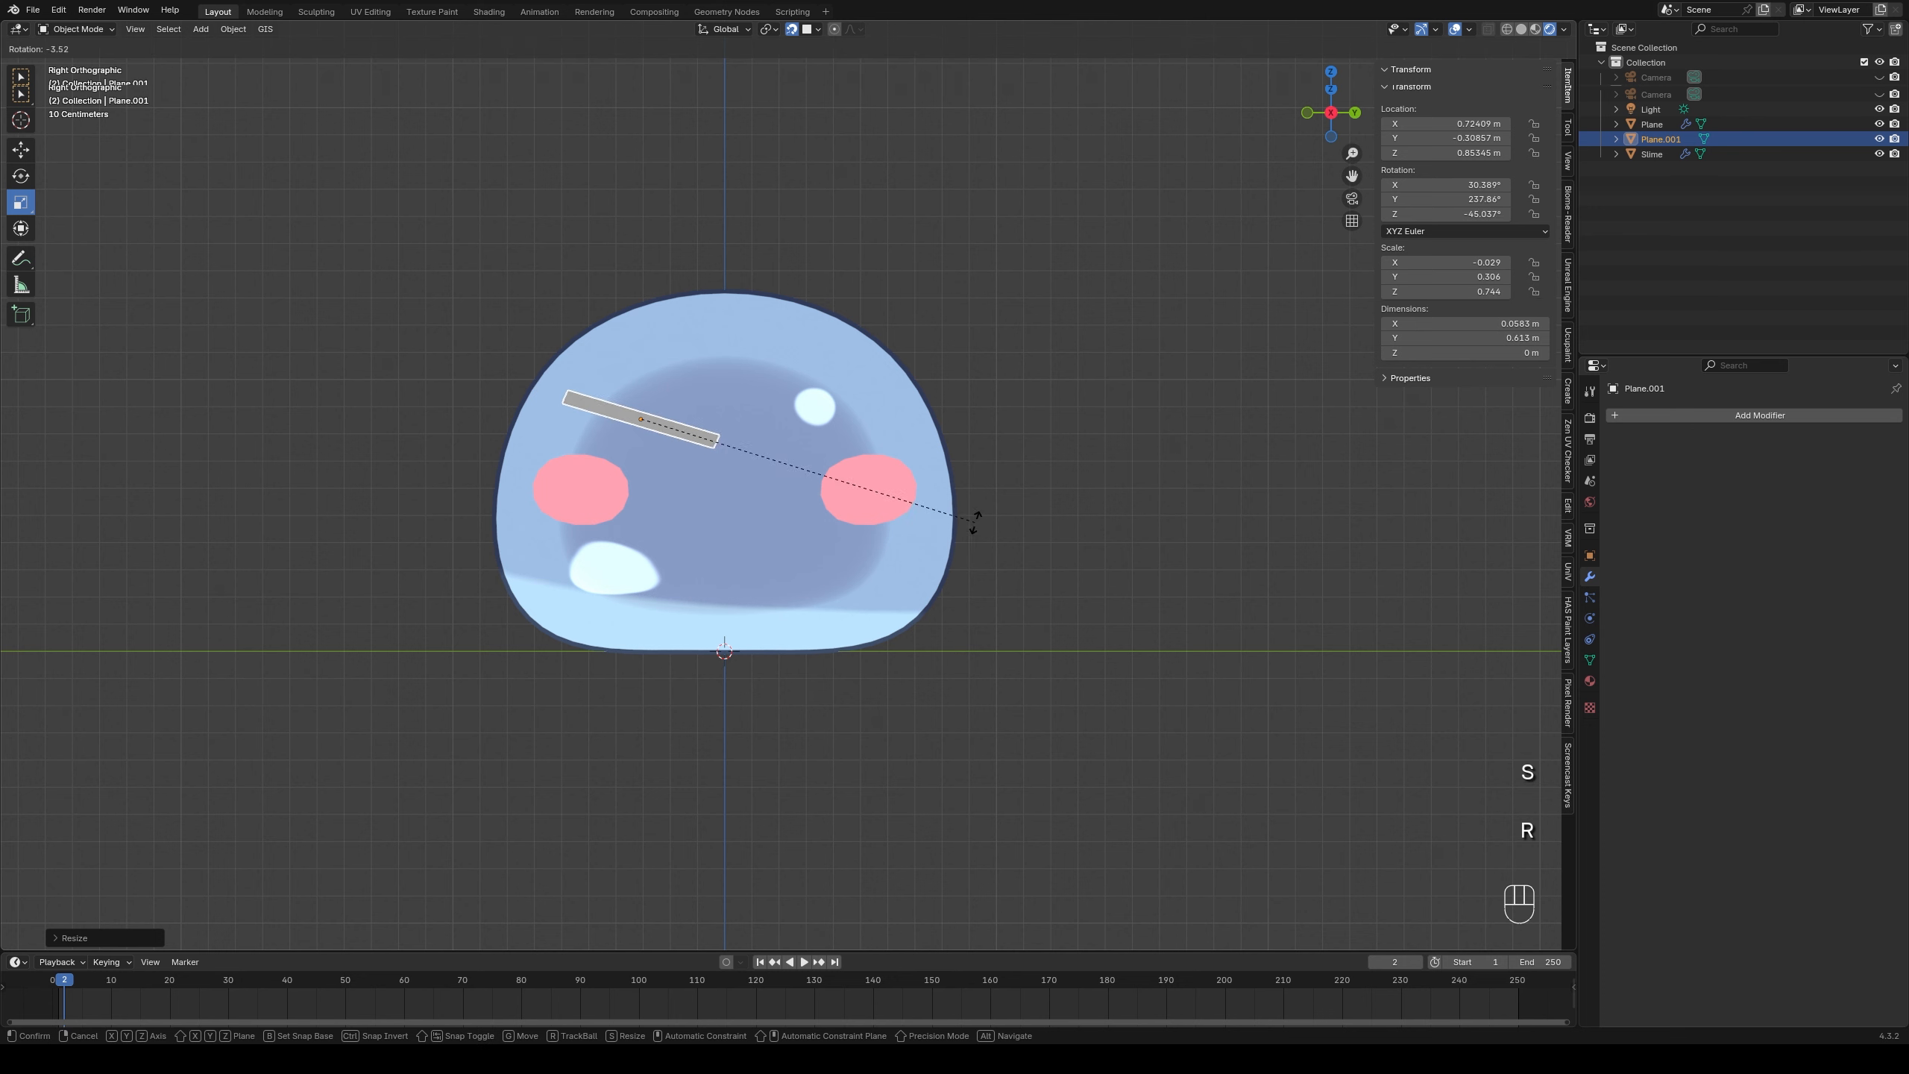
{"action": "left_click", "coordinate": [970, 476]}
{"action": "key", "text": "g"}
{"action": "left_click", "coordinate": [959, 485]}
{"action": "scroll", "coordinate": [504, 391], "scroll_direction": "up", "scroll_amount": 4}
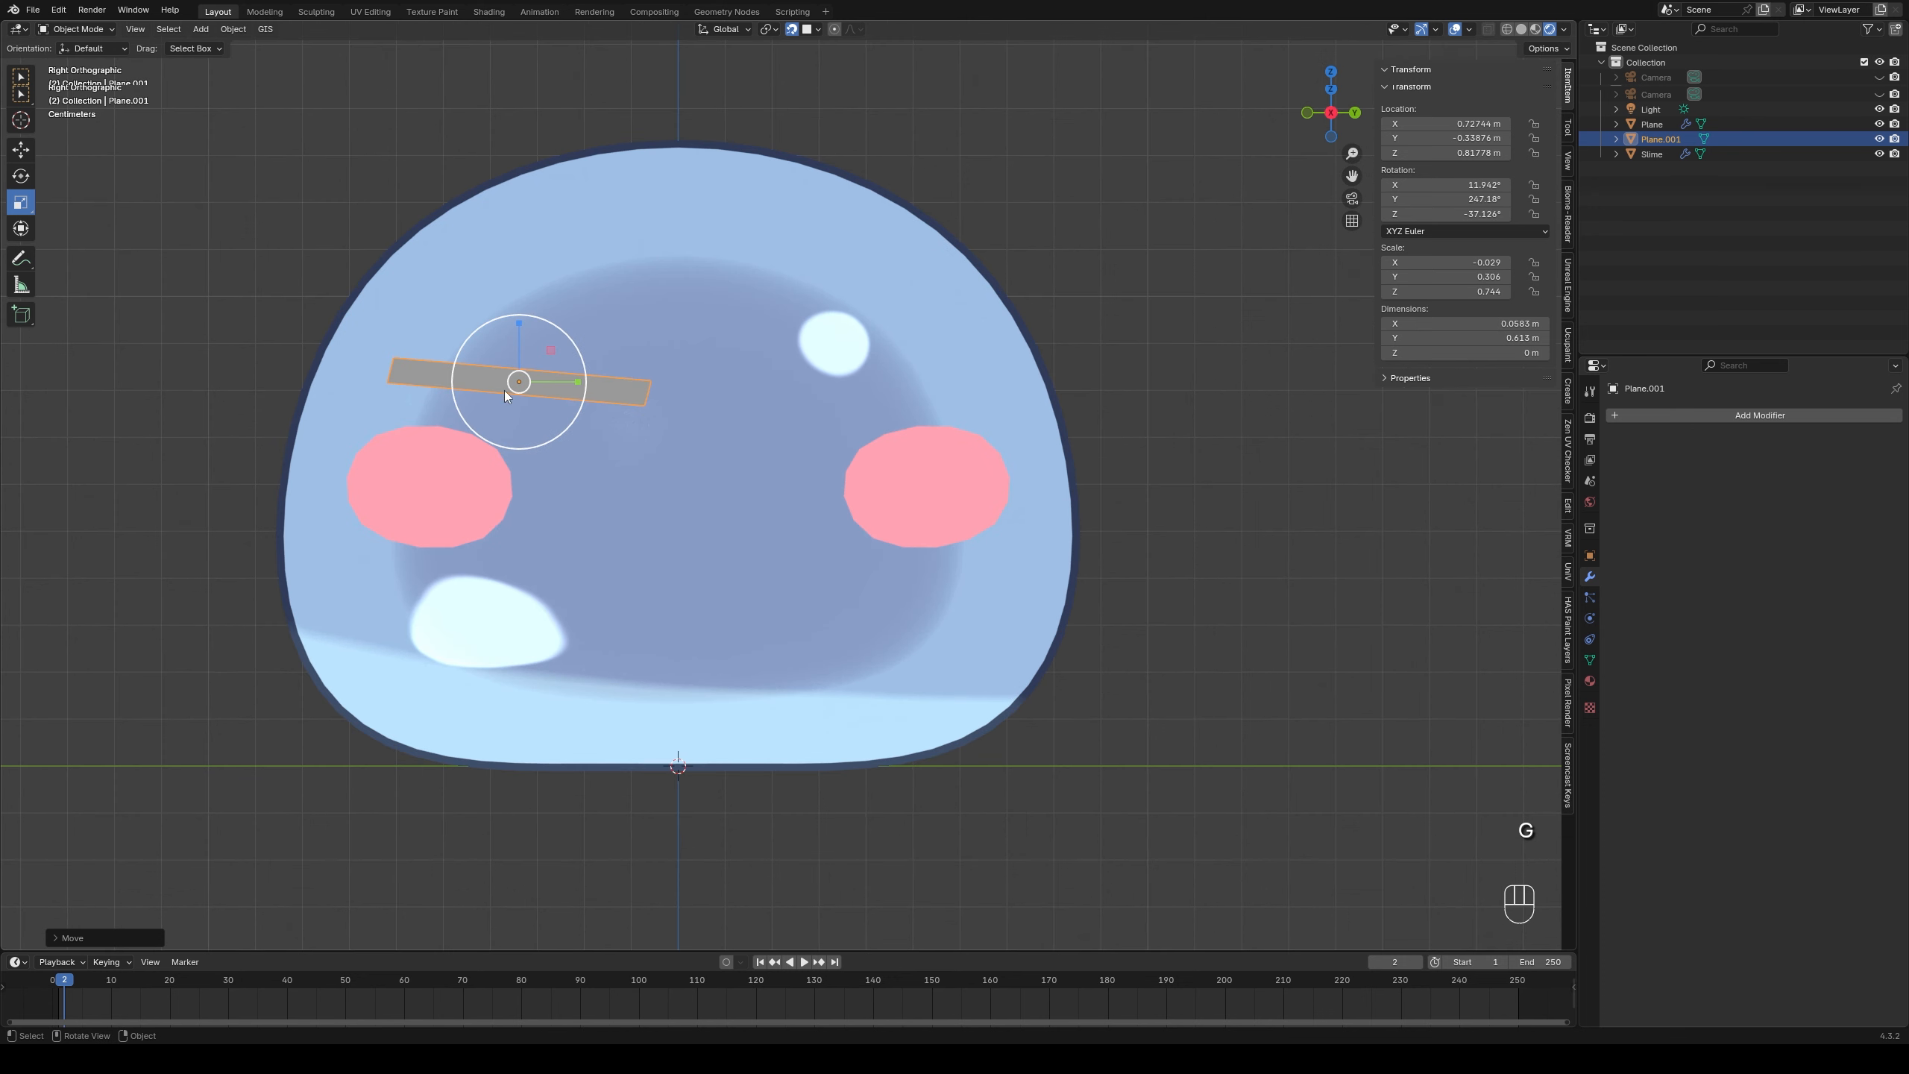
- Add two evenly spaced loop cuts across the strip's length in Edit Mode
{"action": "key", "text": "Tab"}
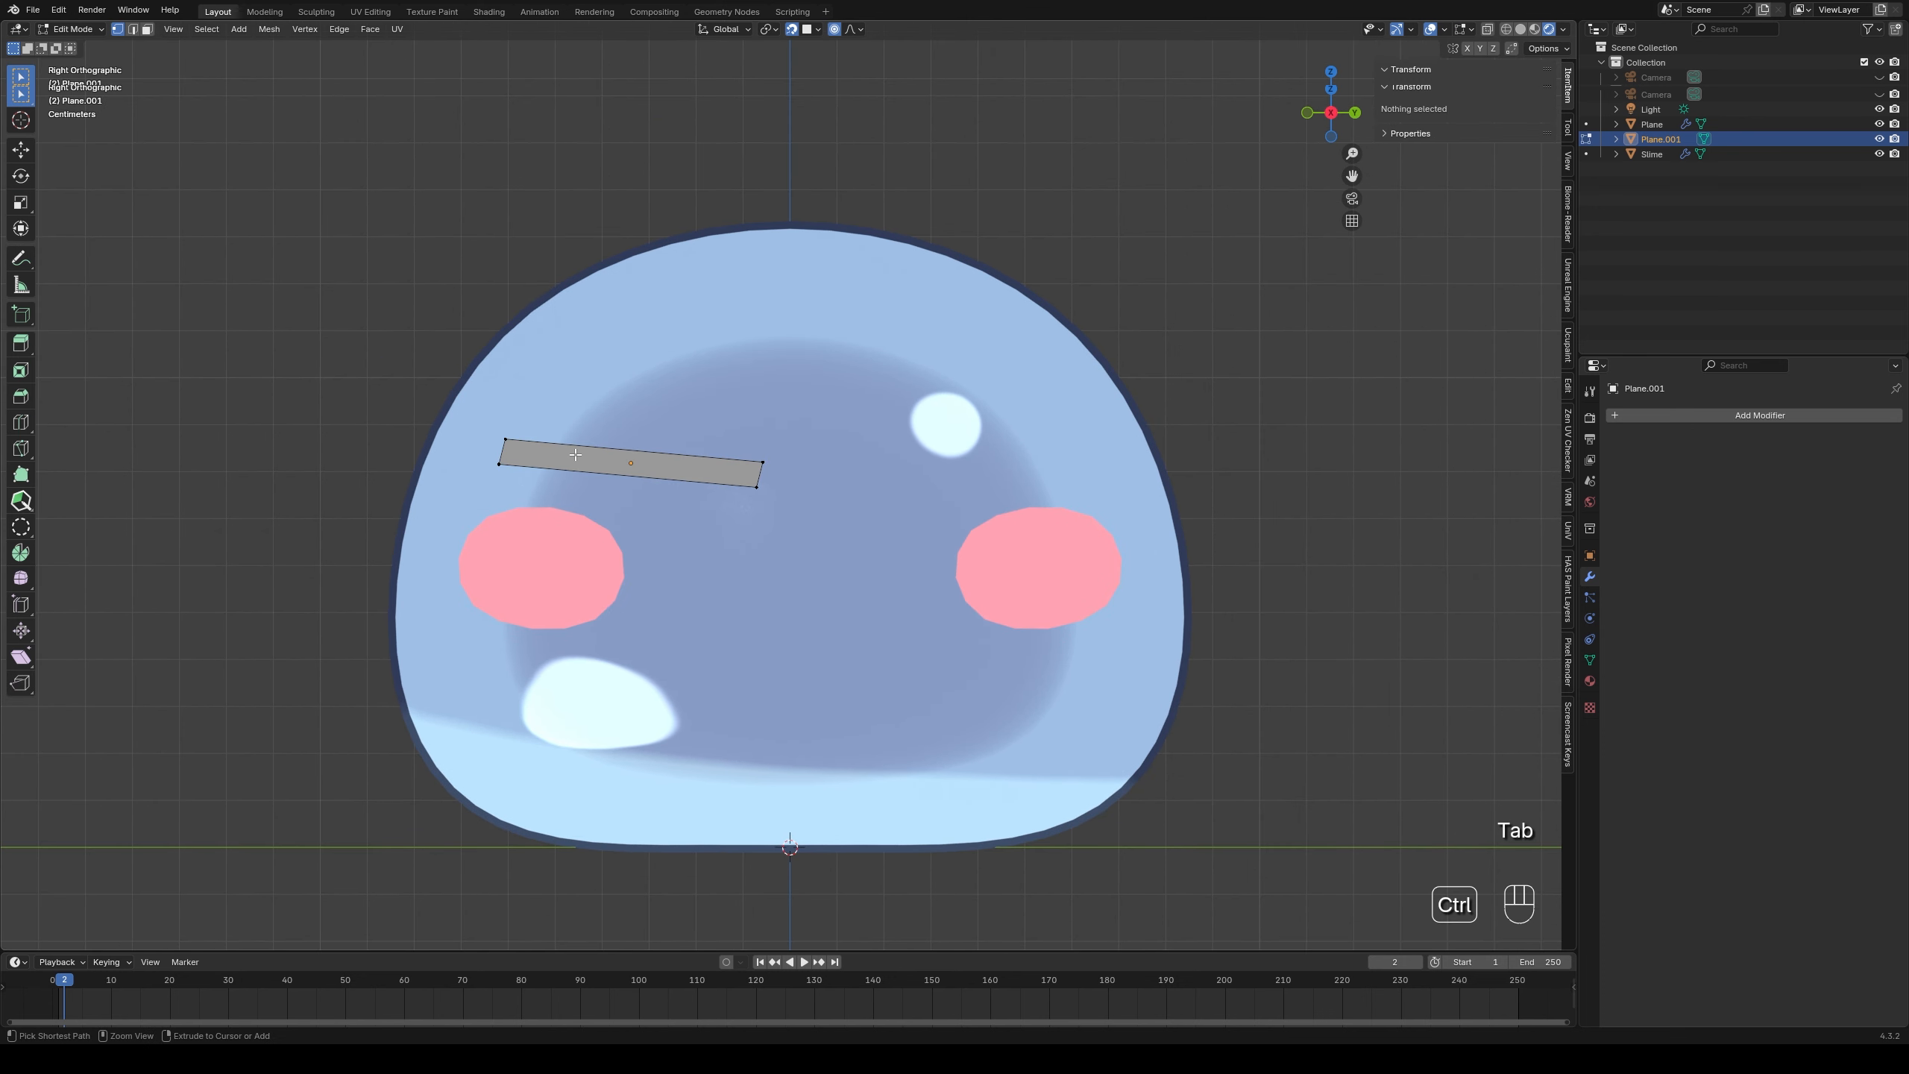
{"action": "key", "text": "ctrl+r"}
{"action": "scroll", "coordinate": [575, 458], "scroll_direction": "down", "scroll_amount": 1}
{"action": "left_click", "coordinate": [575, 458]}
{"action": "right_click", "coordinate": [574, 457]}
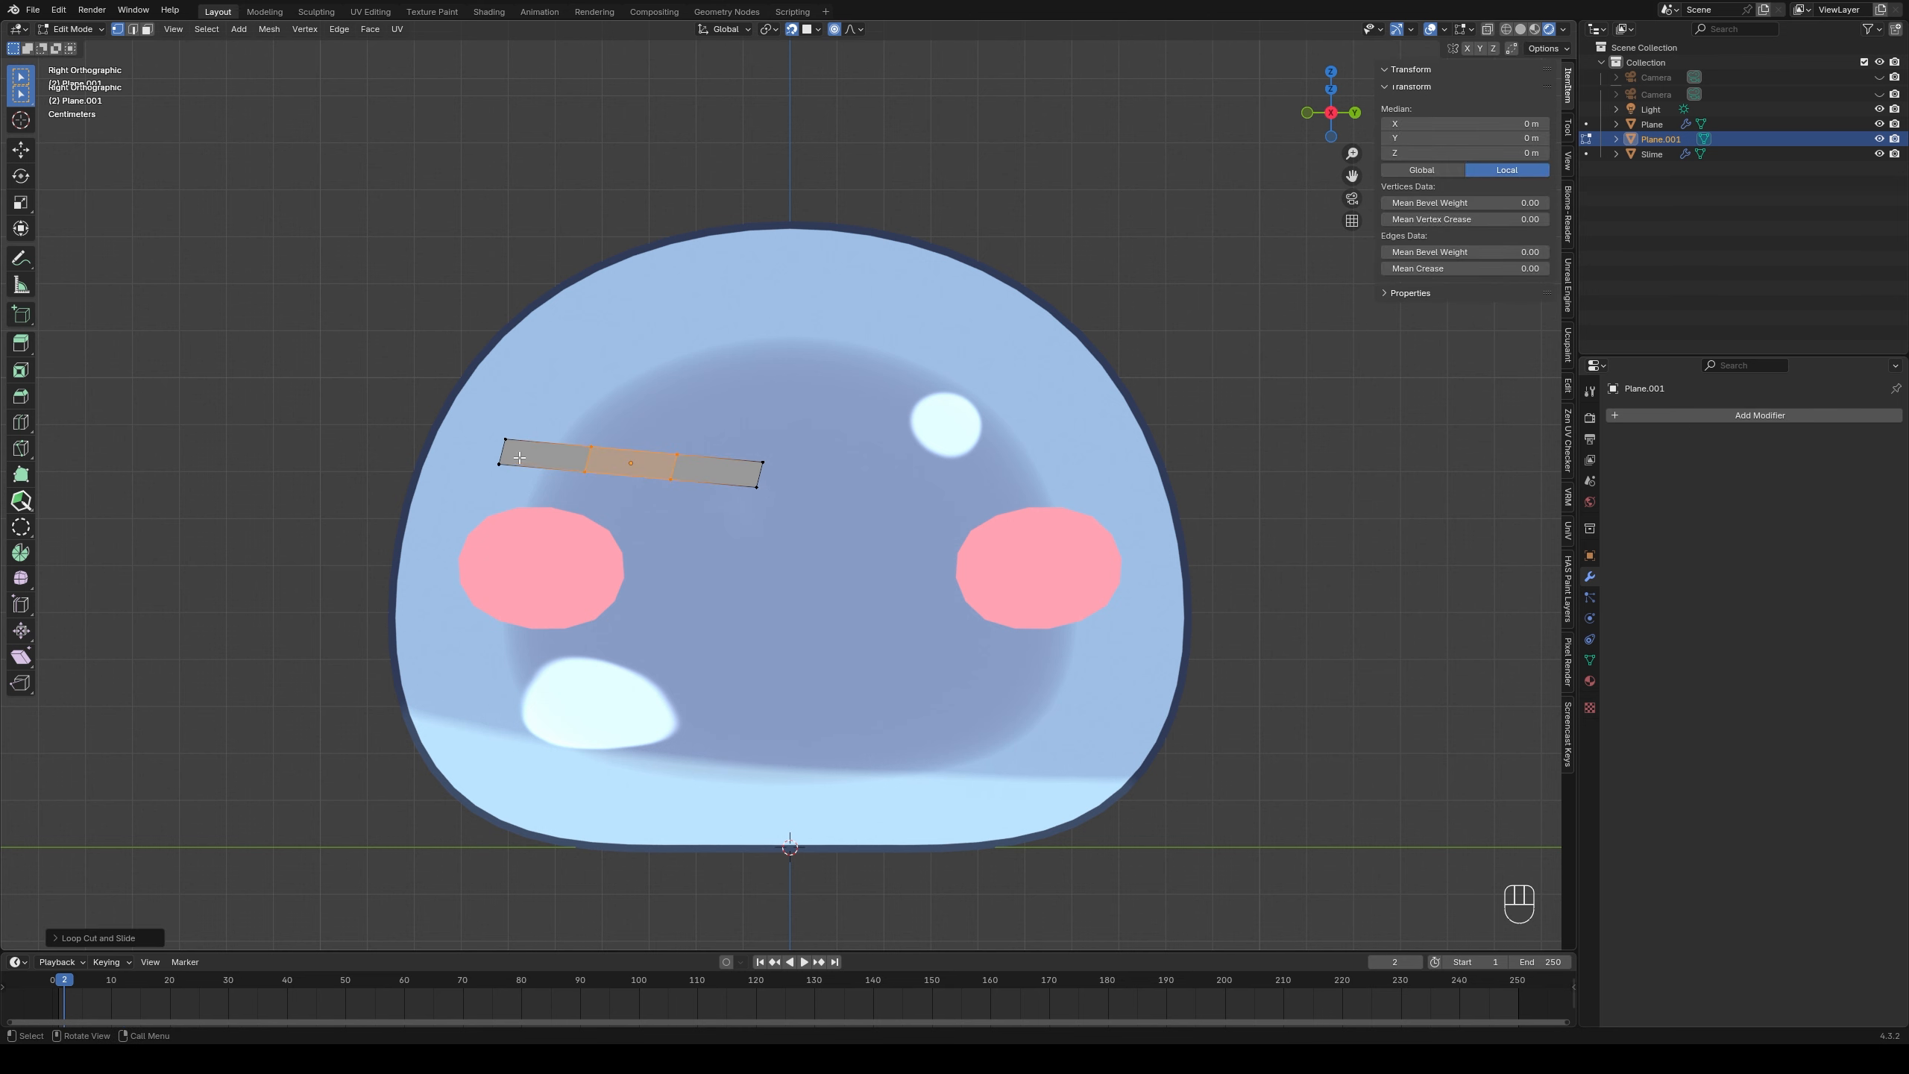
- Turn off proportional editing and narrow the edge at the strip's outer end into a taper
{"action": "key", "text": "2"}
{"action": "left_click", "coordinate": [501, 452]}
{"action": "key", "text": "g"}
{"action": "right_click", "coordinate": [610, 459]}
{"action": "key", "text": "s"}
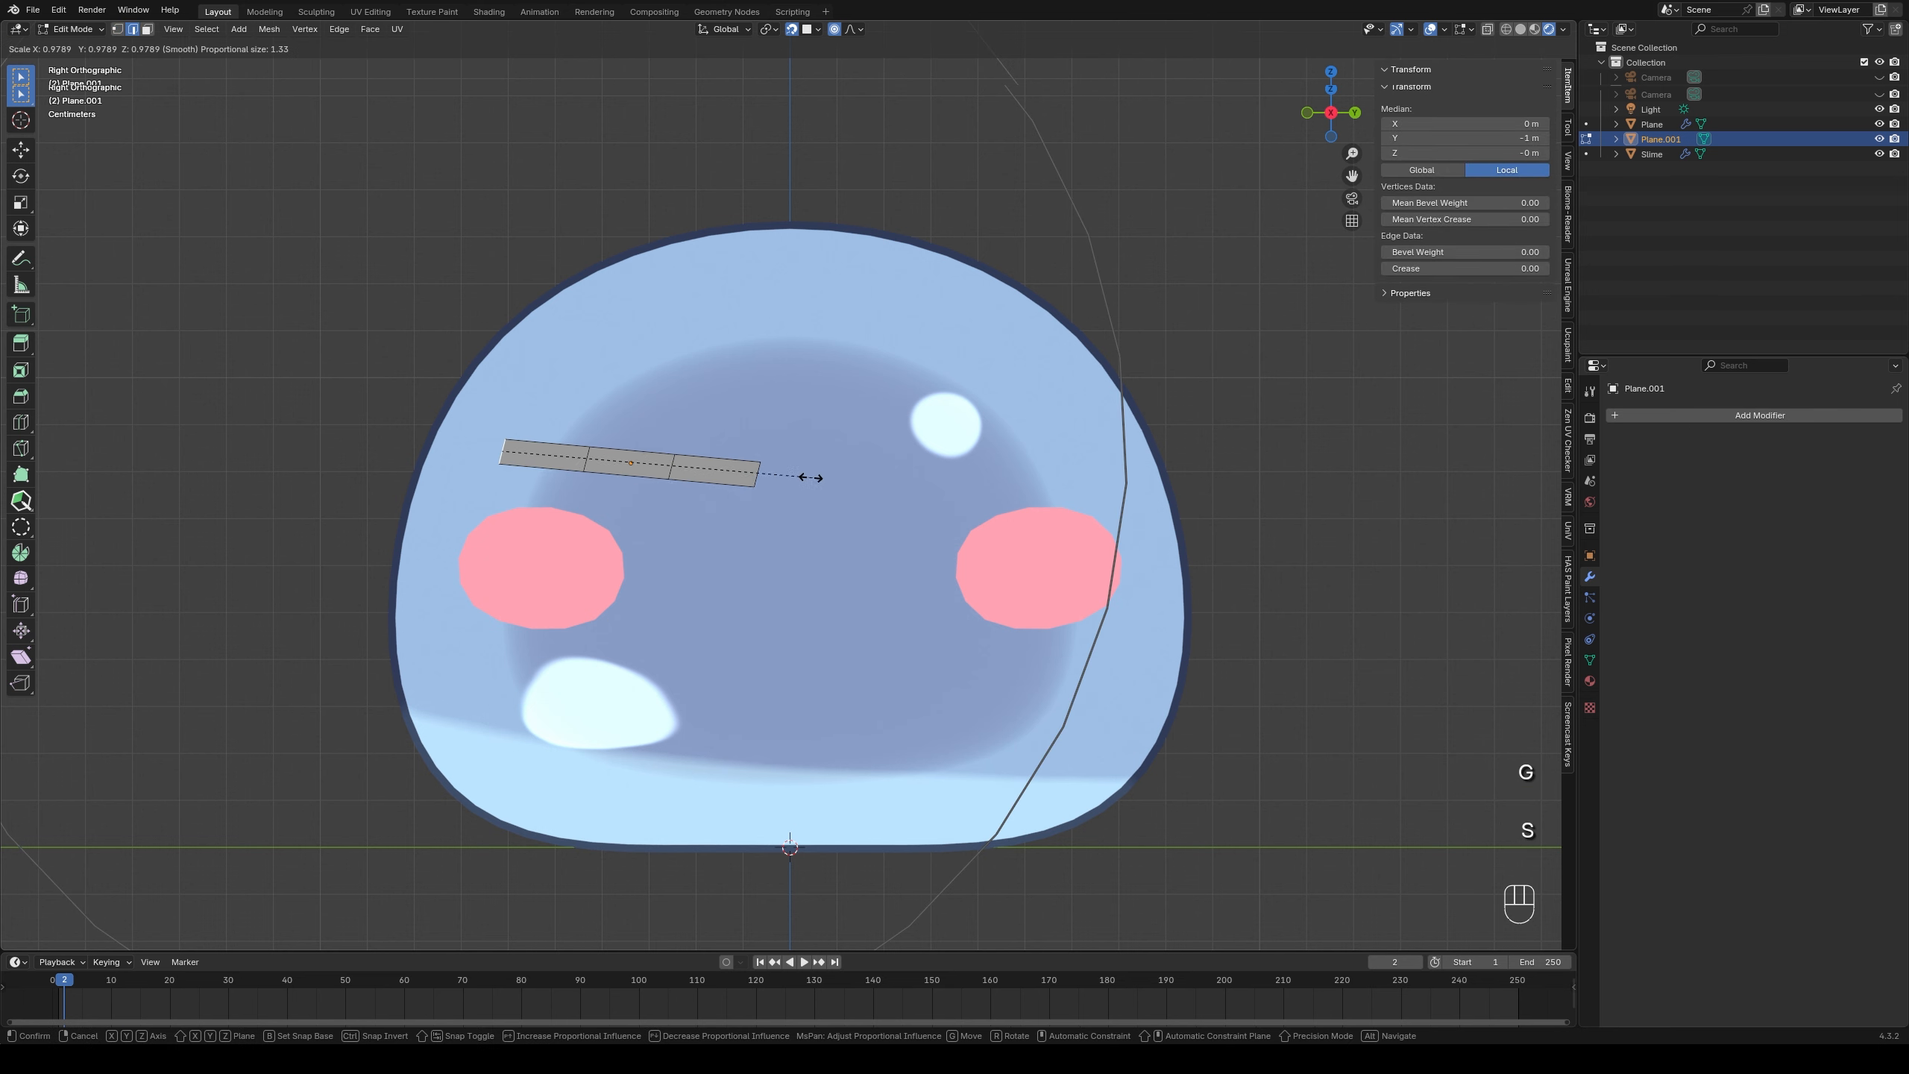
{"action": "right_click", "coordinate": [804, 462]}
{"action": "key", "text": "s"}
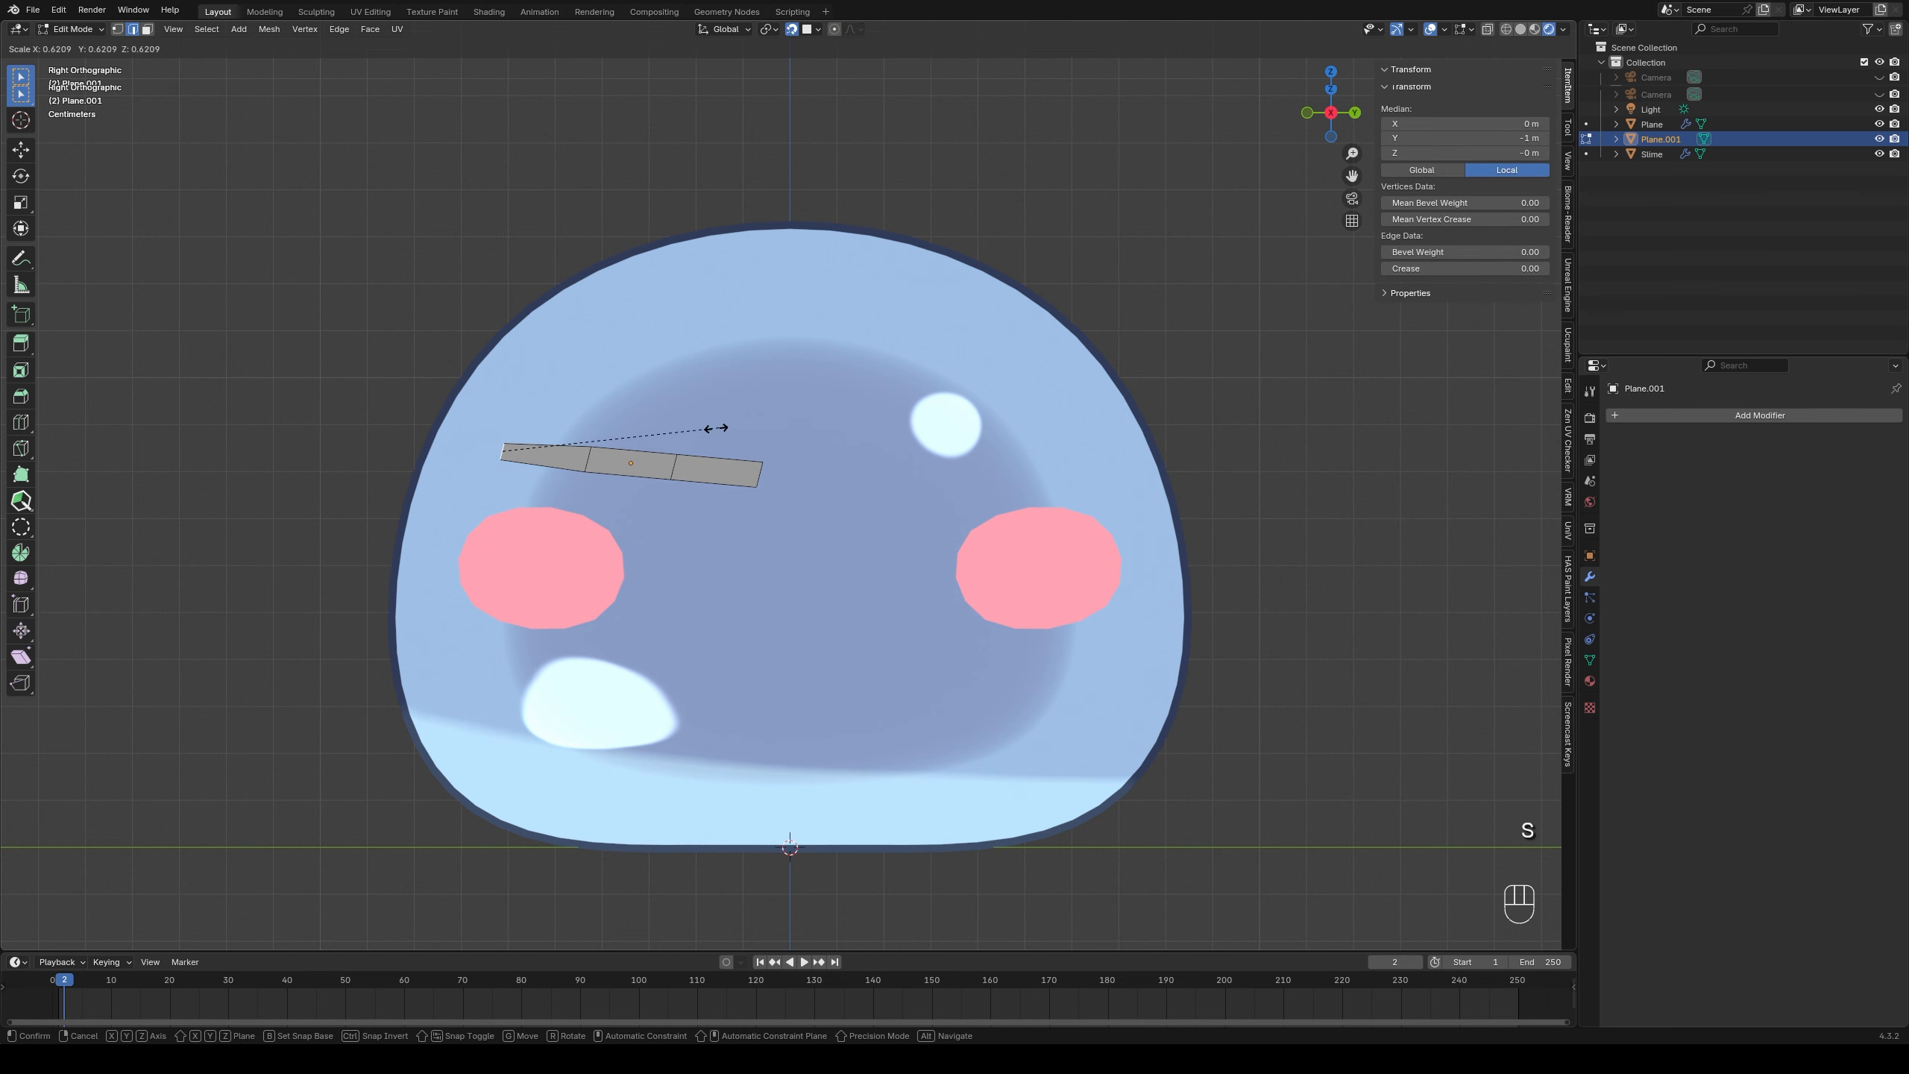
{"action": "left_click", "coordinate": [662, 429]}
- Narrow the edge at the strip's inner end and move it slightly downward
{"action": "left_click", "coordinate": [762, 474]}
{"action": "key", "text": "s"}
{"action": "left_click", "coordinate": [908, 478]}
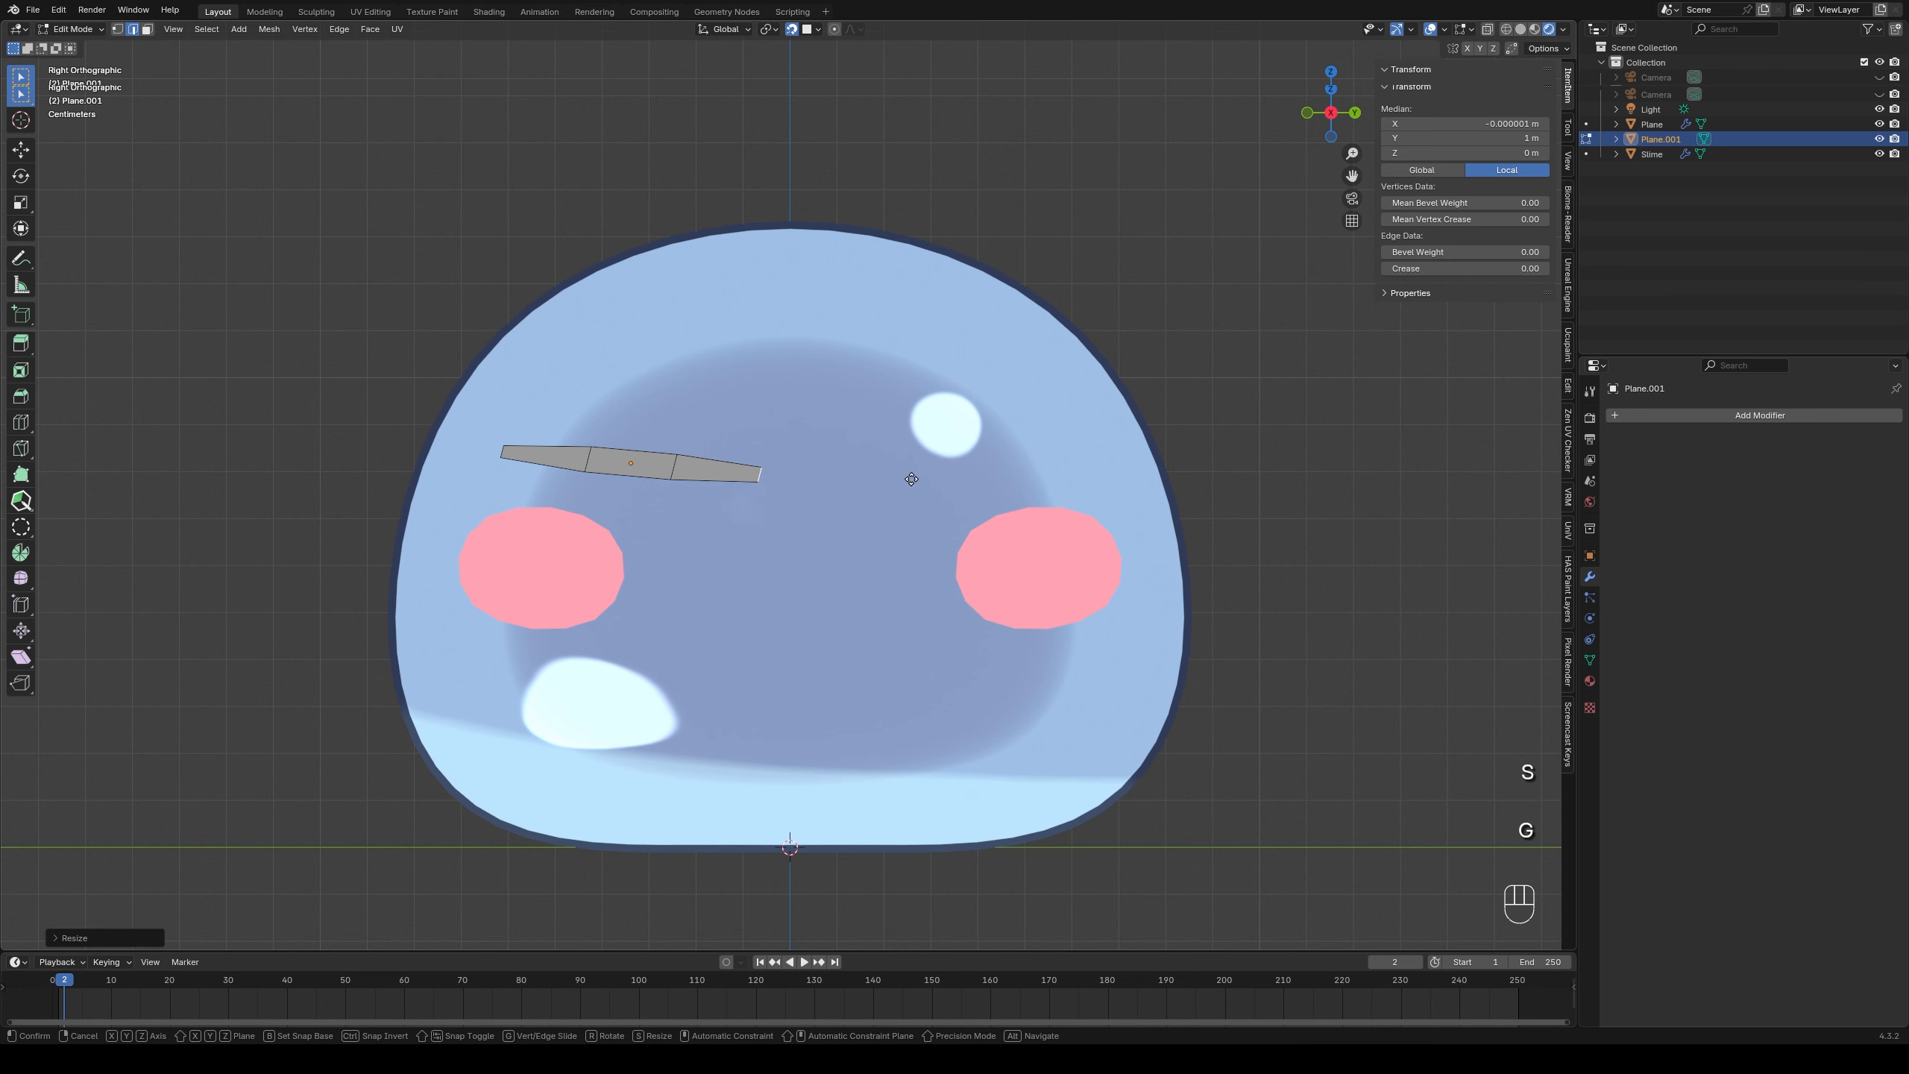
{"action": "key", "text": "g"}
{"action": "left_click", "coordinate": [906, 490]}
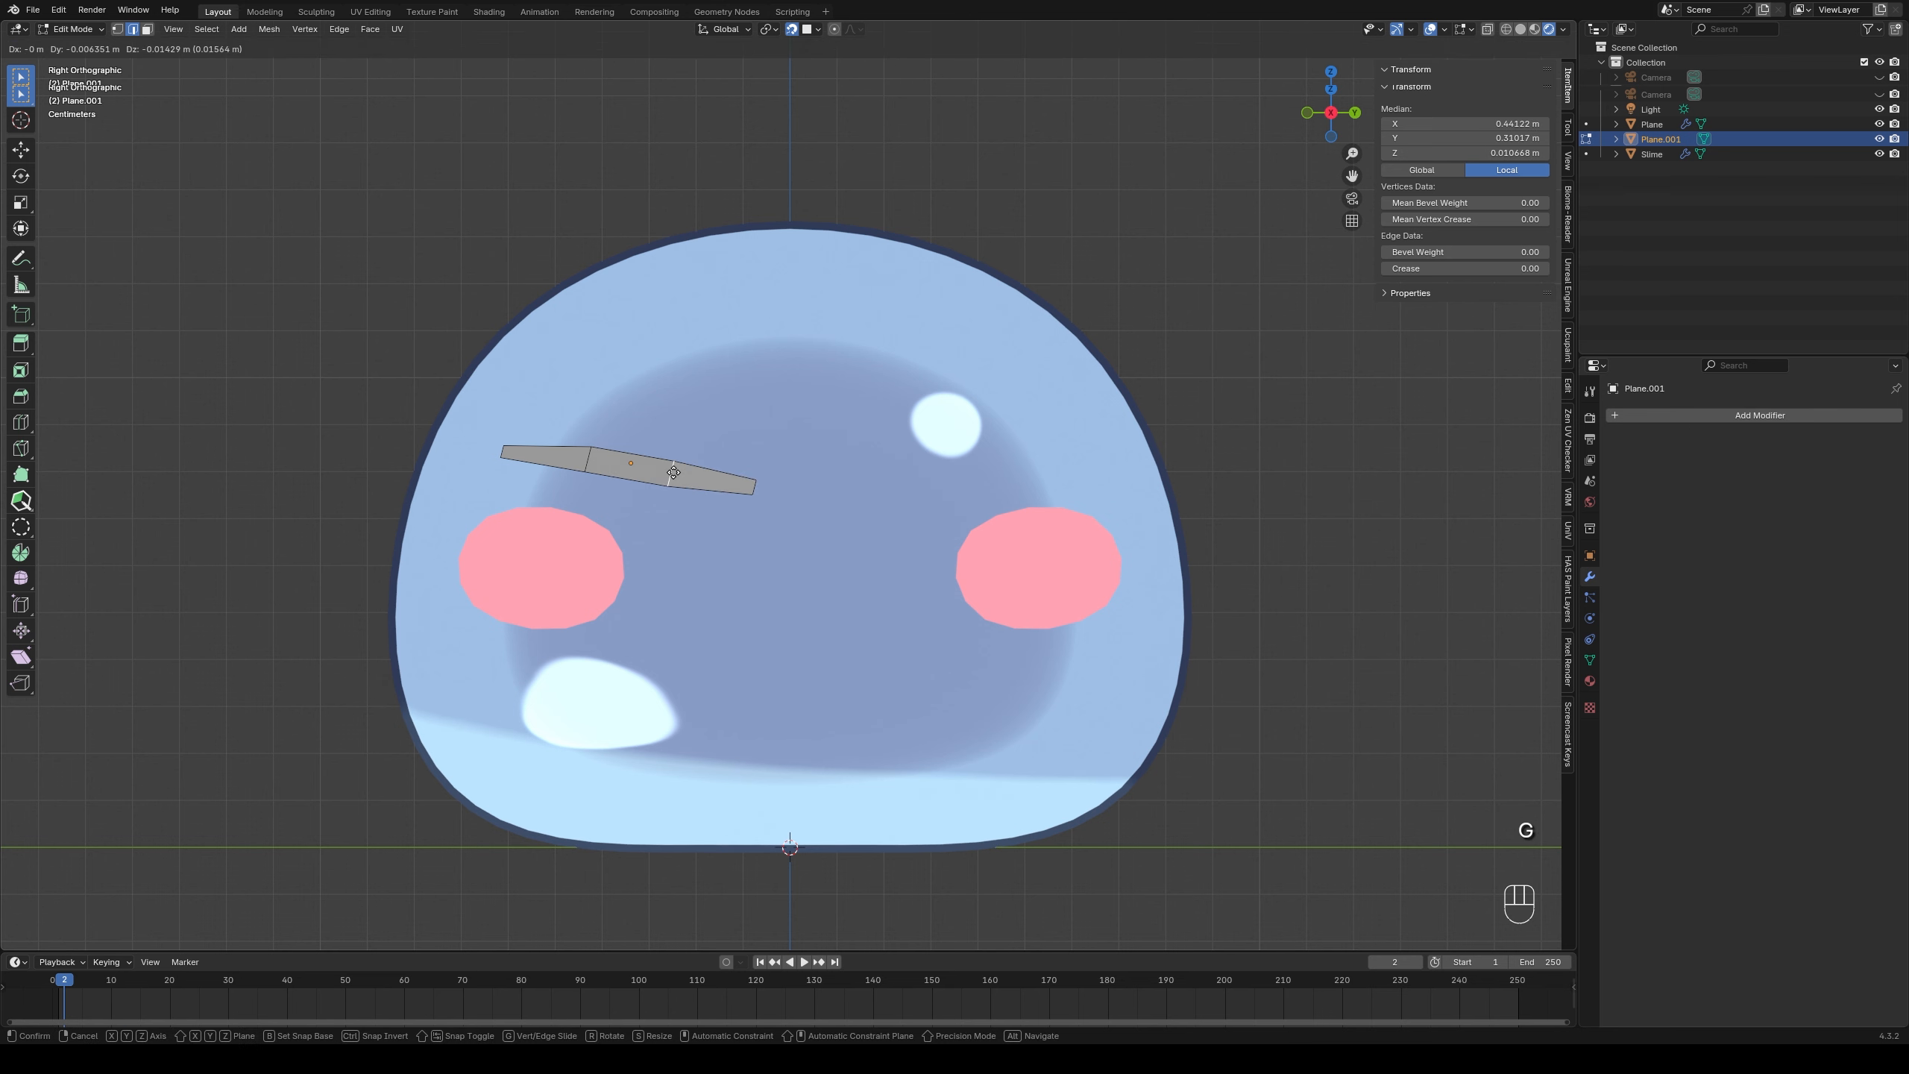
- Round the strip with a level 2 Subdivision Surface in Object Mode and thin it vertically to an X scale of about -0.016
{"action": "key", "text": "Tab"}
{"action": "key", "text": "Tab"}
{"action": "key", "text": "ctrl+2"}
{"action": "key", "text": "Tab"}
{"action": "key", "text": "ctrl+2"}
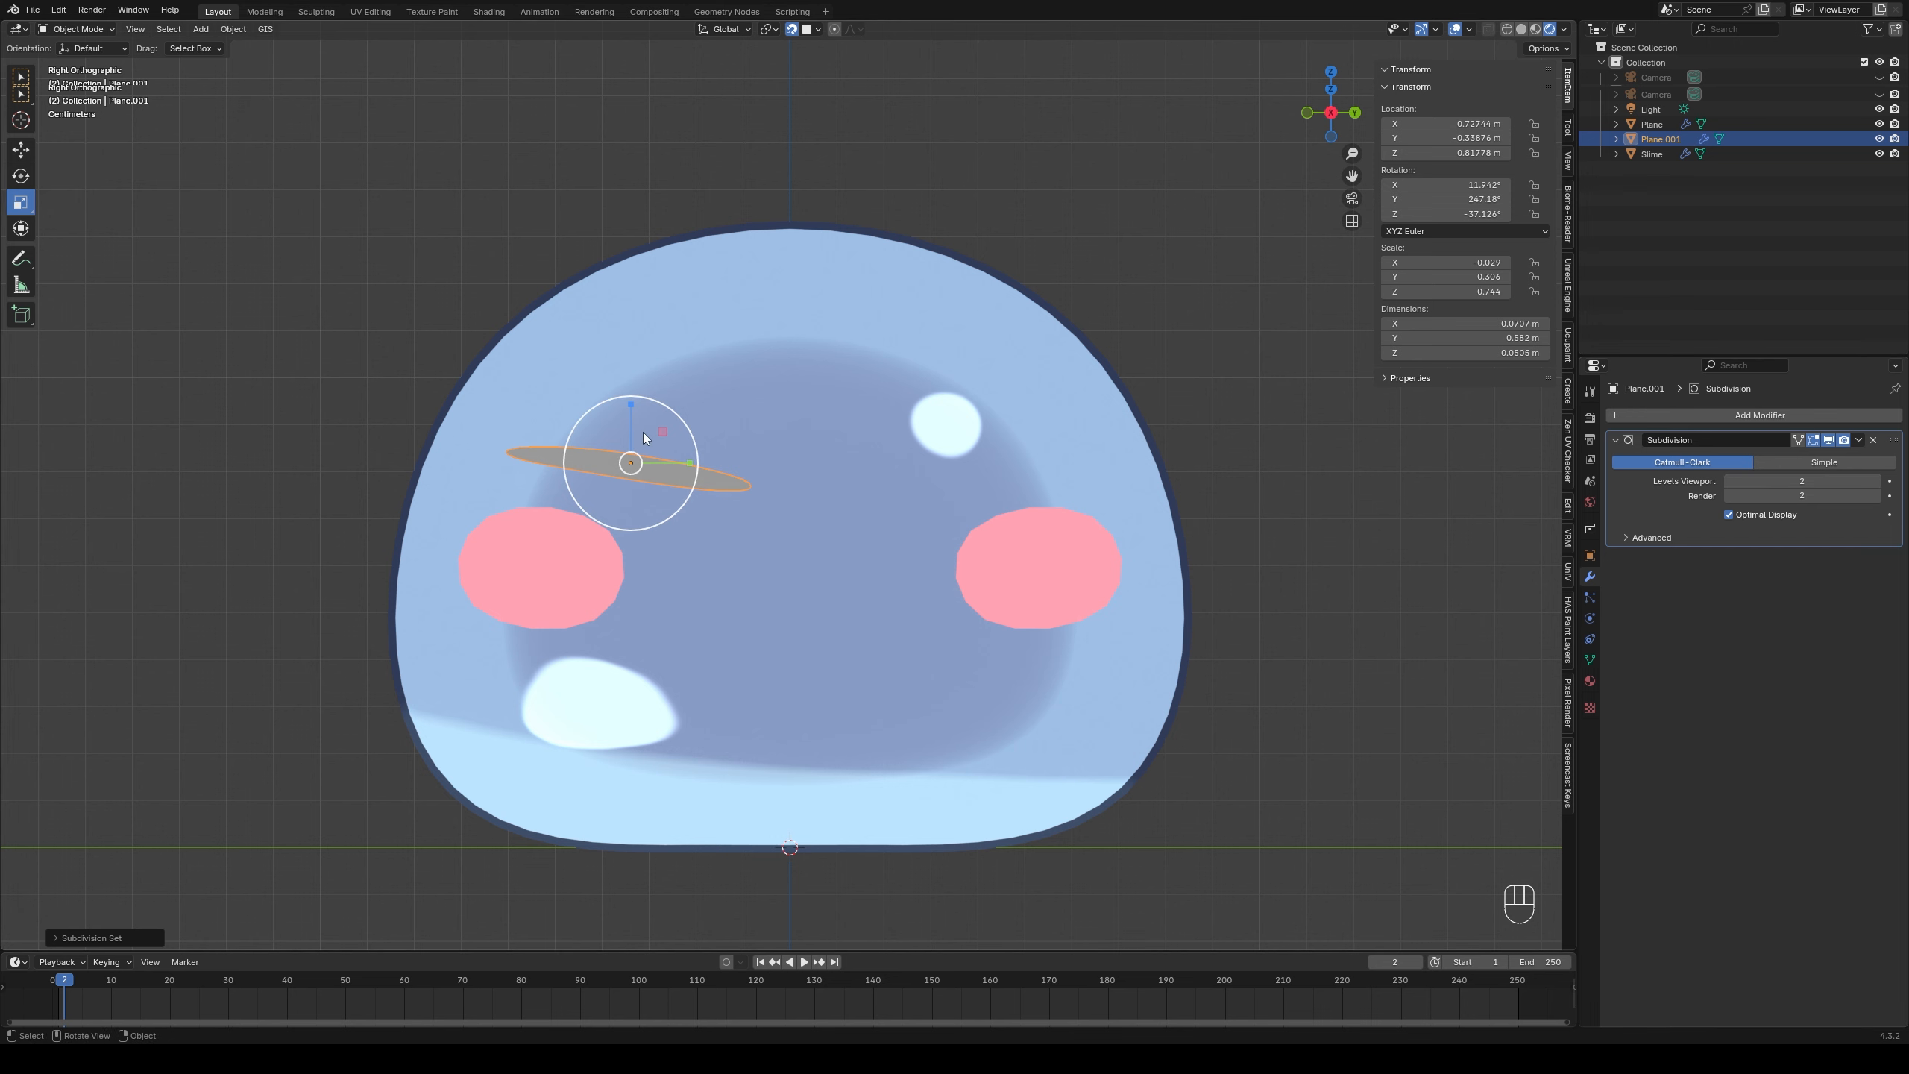
{"action": "left_click_drag", "start_coordinate": [632, 408], "coordinate": [644, 445]}
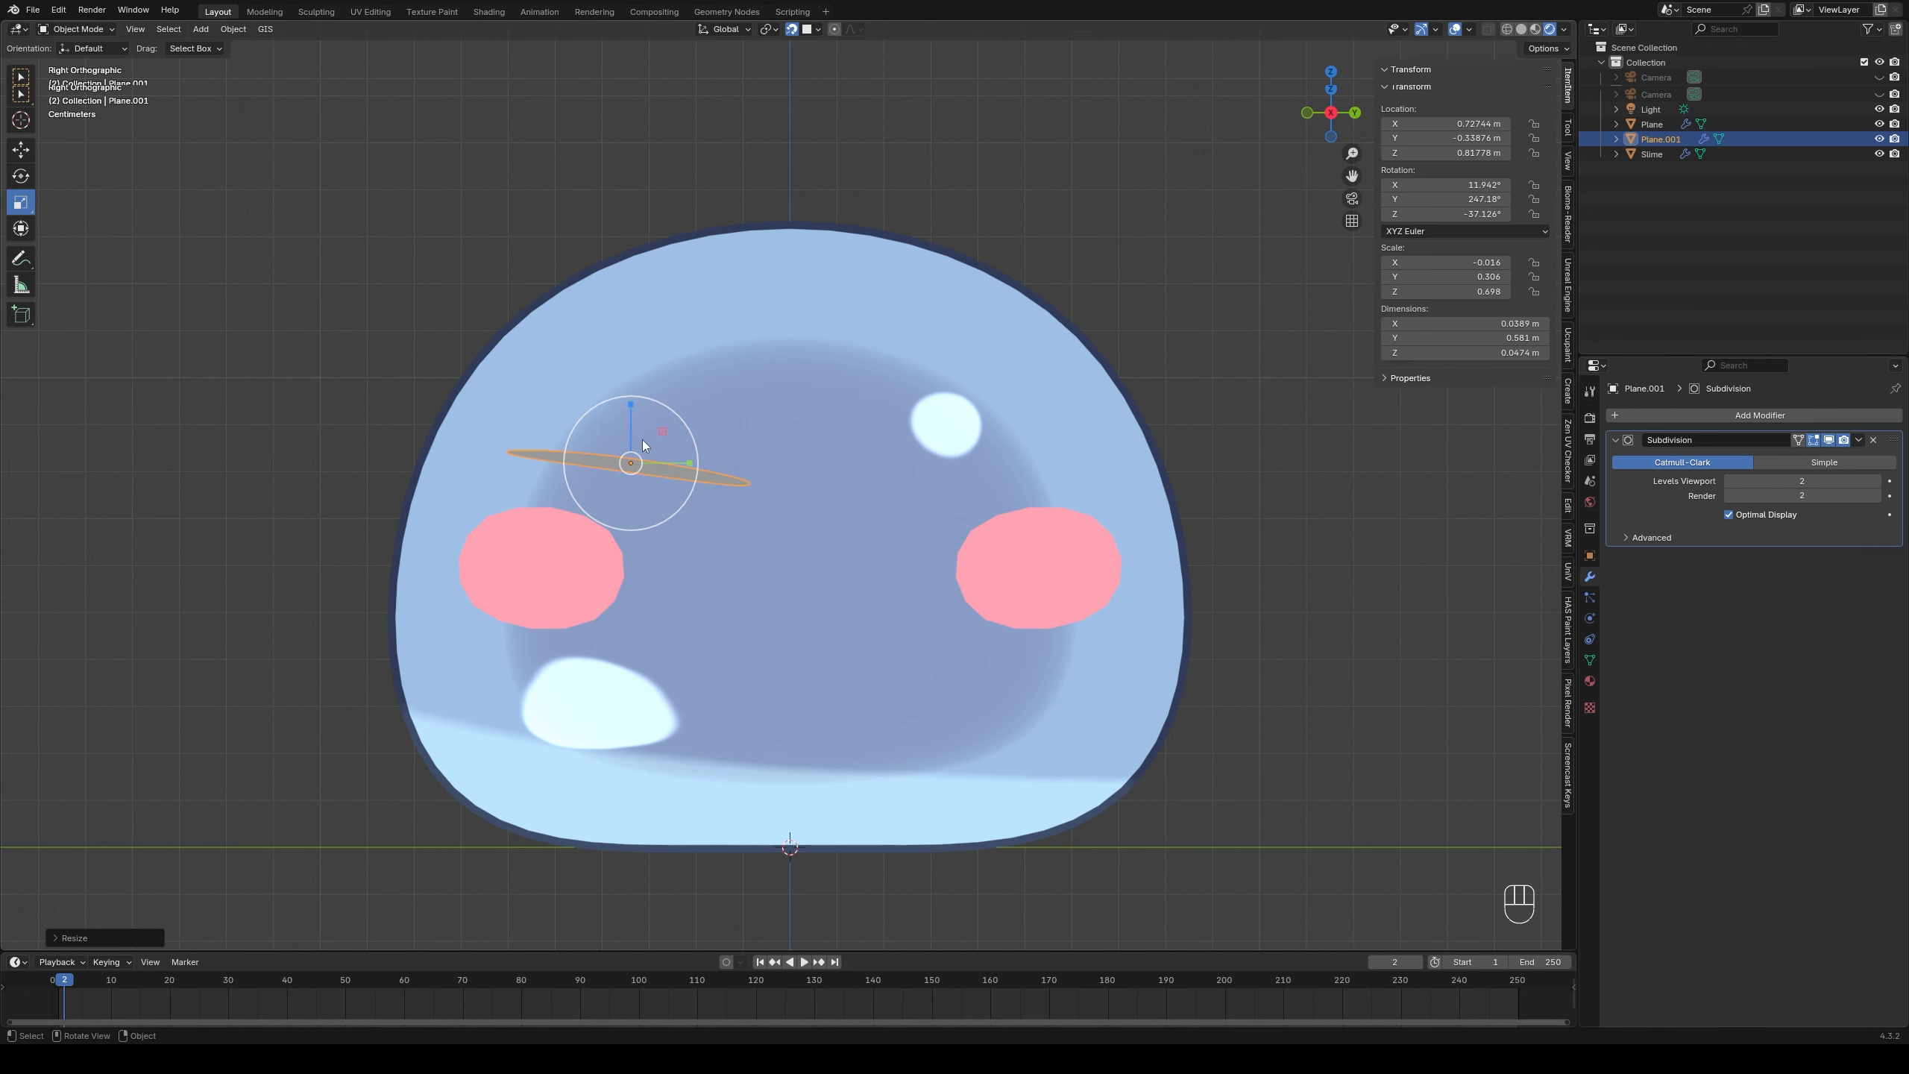
{"action": "scroll", "coordinate": [601, 451], "scroll_direction": "down", "scroll_amount": 3}
{"action": "scroll", "coordinate": [696, 463], "scroll_direction": "up", "scroll_amount": 5}
- Move the thin eye strip outward on the slime's face and tilt it more steeply toward the center
{"action": "left_click", "coordinate": [661, 488]}
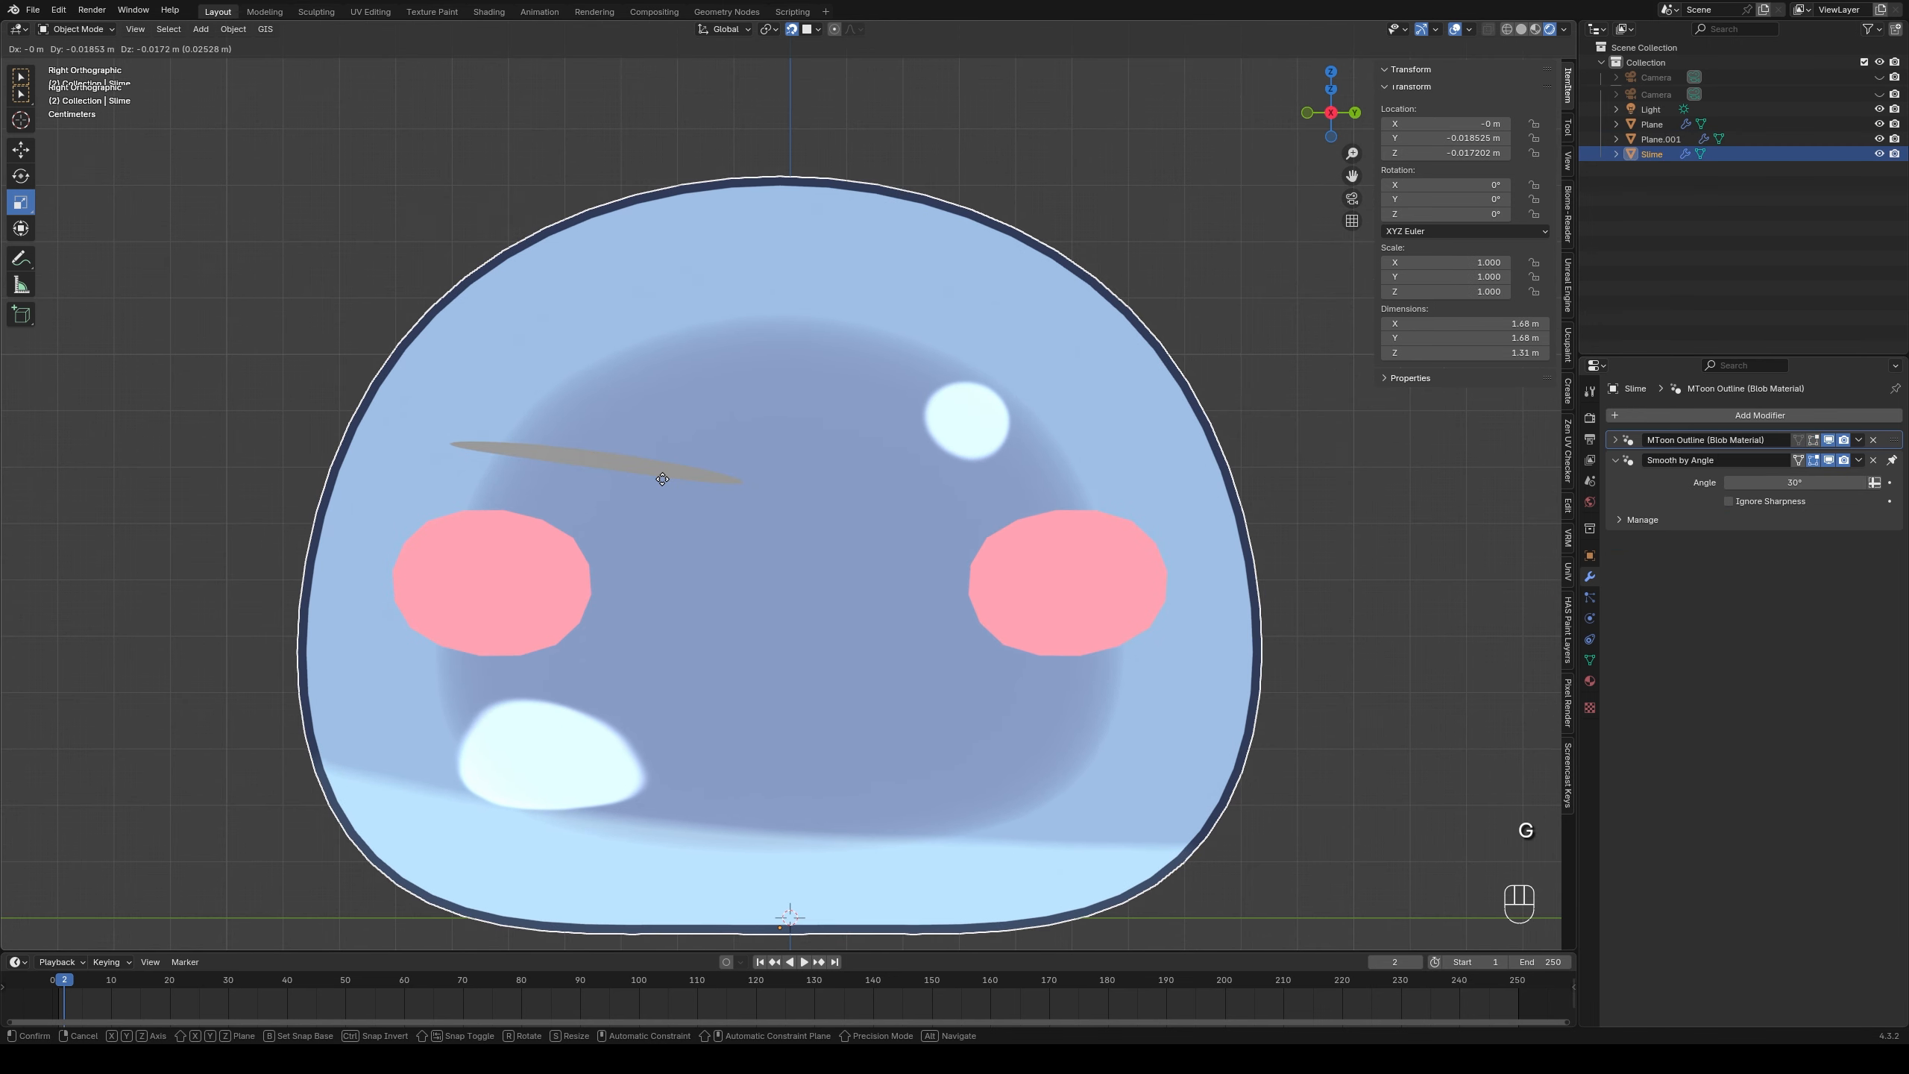
{"action": "left_click", "coordinate": [597, 455]}
{"action": "key", "text": "g"}
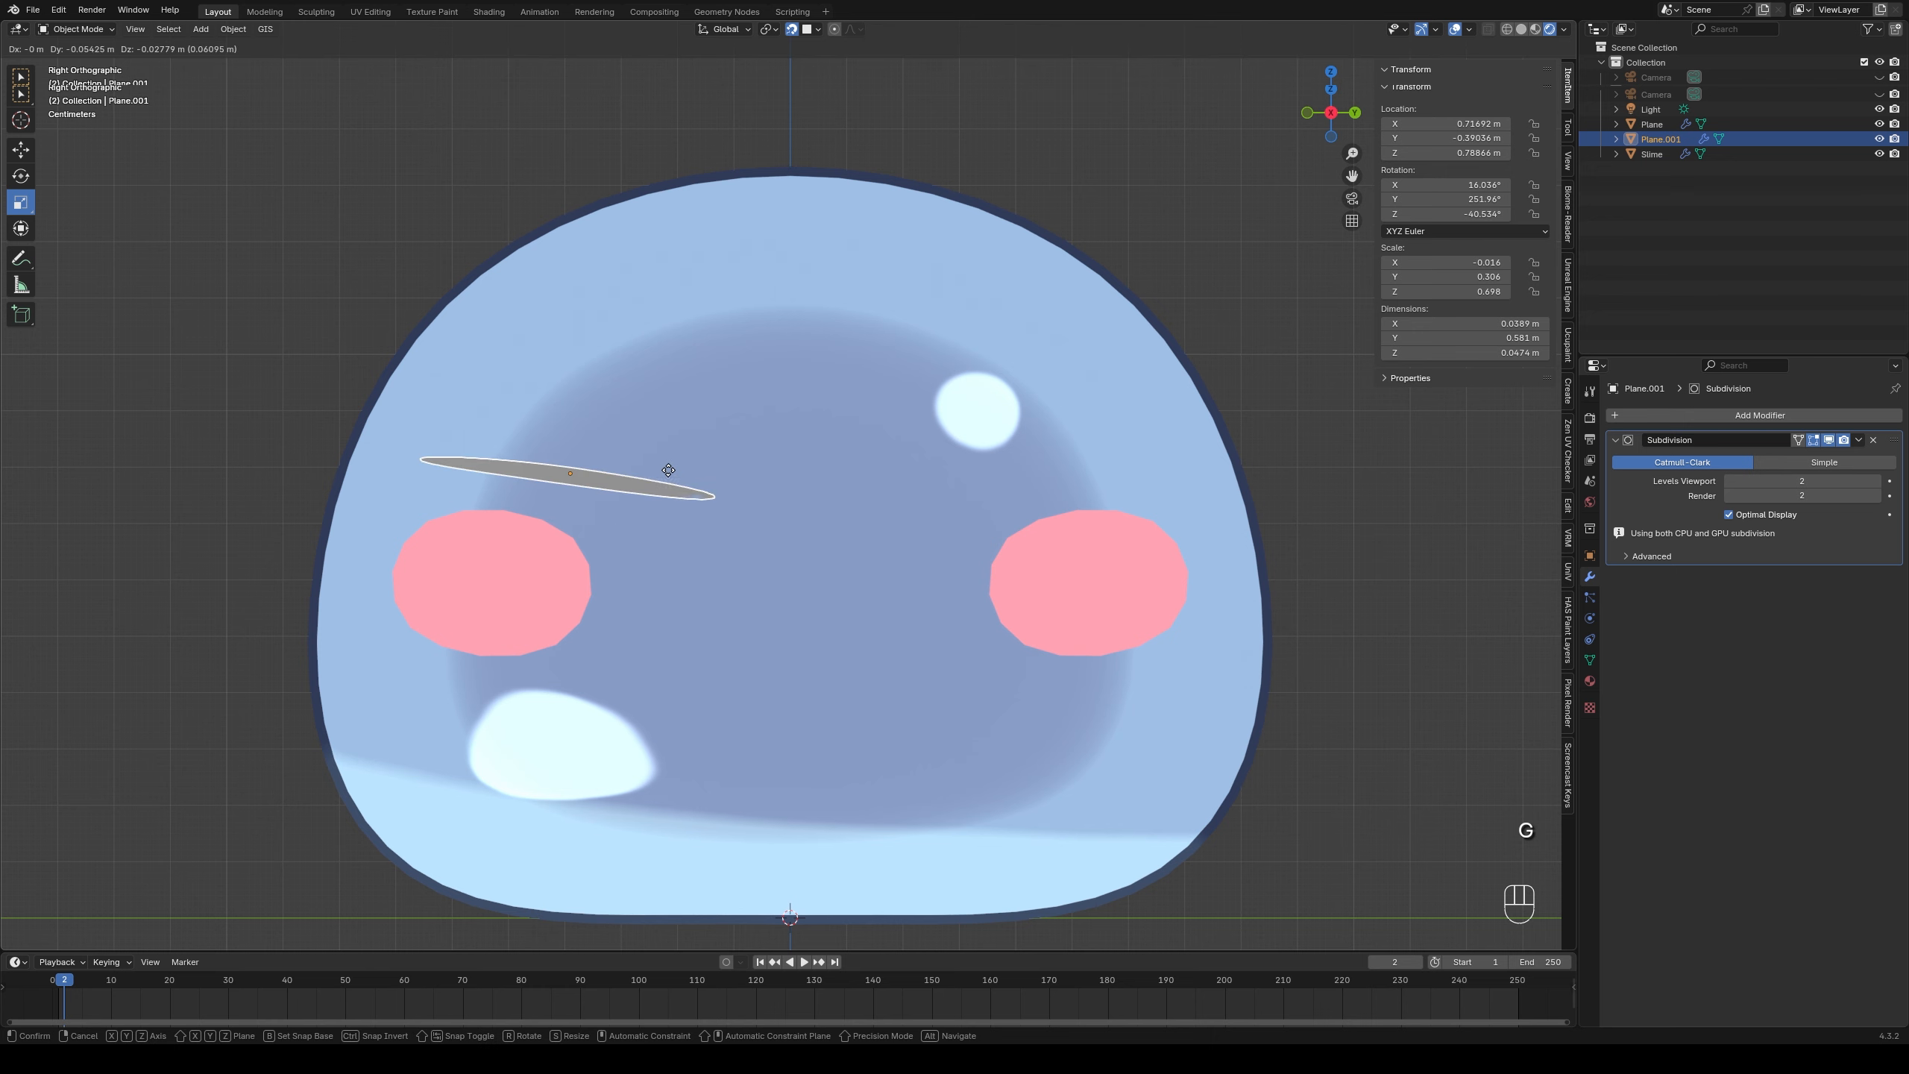
{"action": "key", "text": "r"}
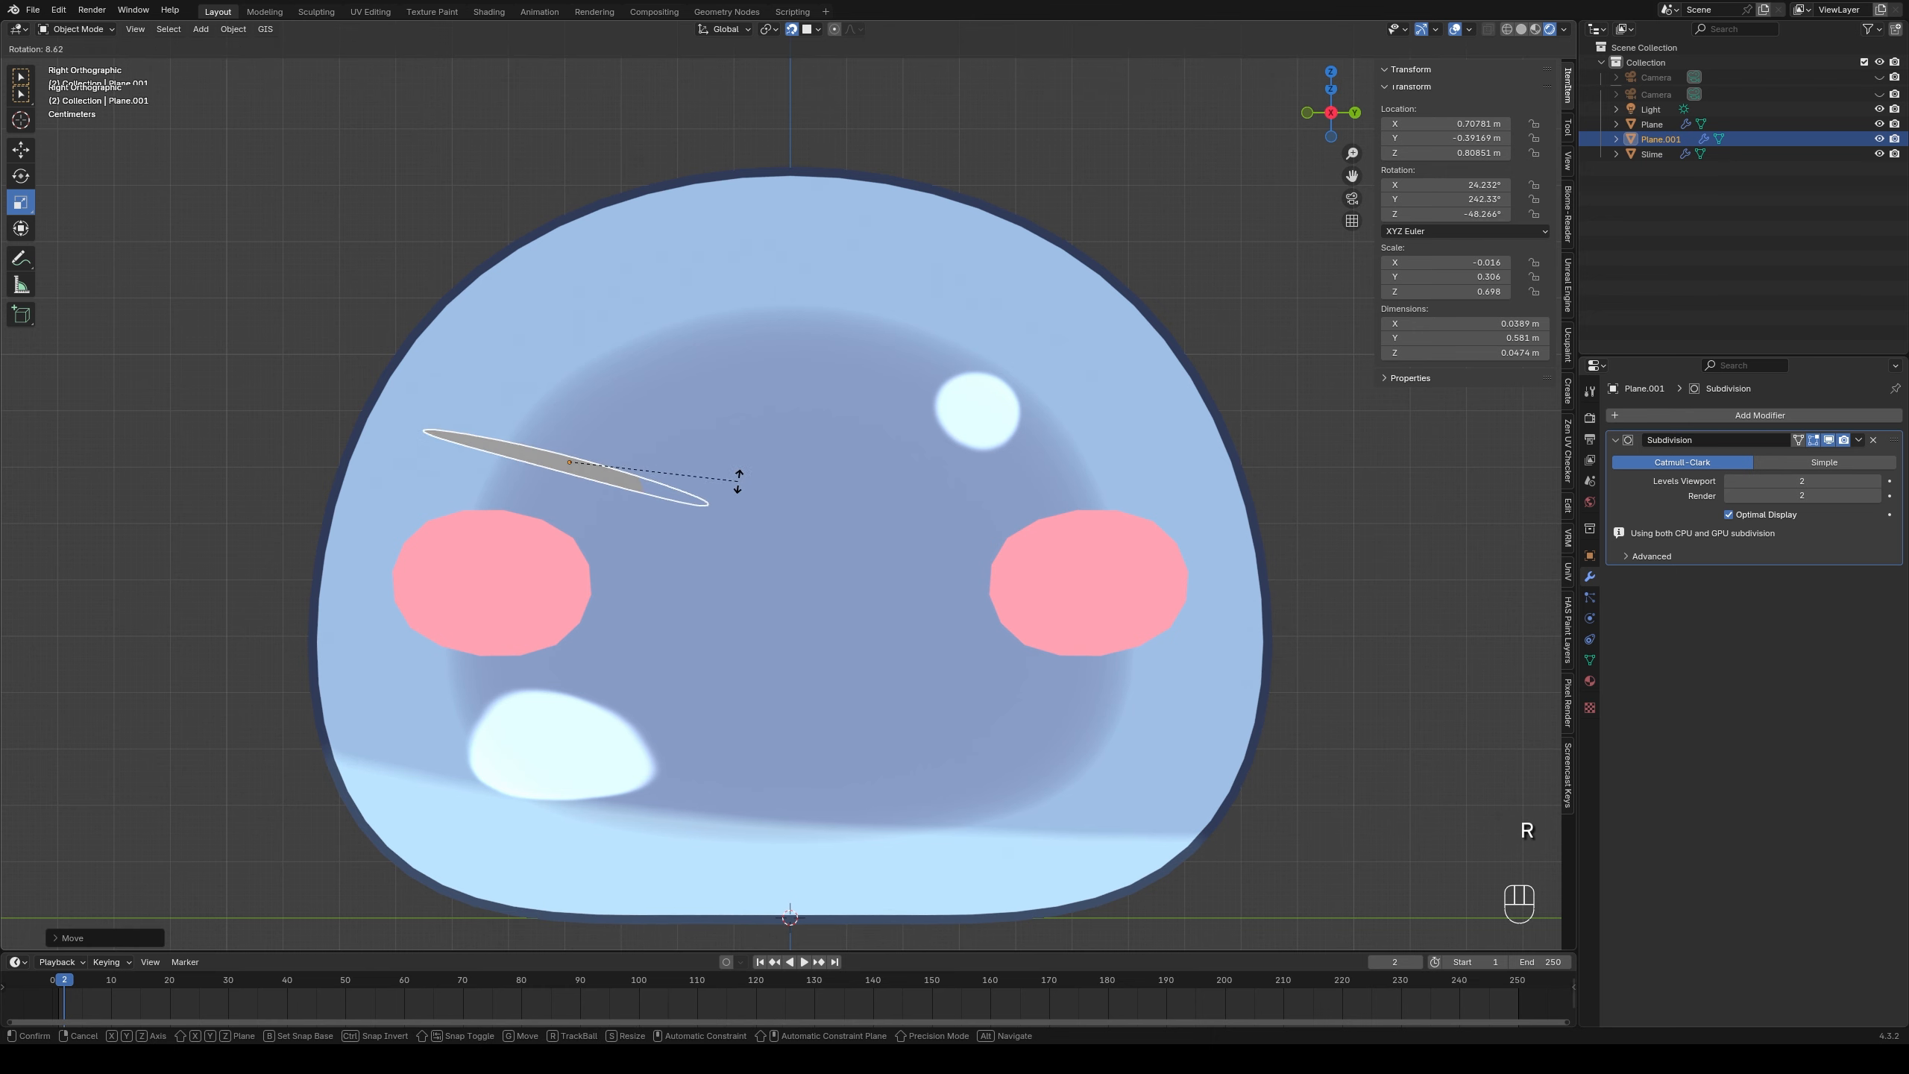
{"action": "left_click", "coordinate": [735, 482]}
{"action": "scroll", "coordinate": [391, 454], "scroll_direction": "down", "scroll_amount": 2}
{"action": "scroll", "coordinate": [526, 455], "scroll_direction": "up", "scroll_amount": 1}
- Fine-tune the eye strip's position and tilt above the cheek, and stretch it to a Y scale of about 0.322
{"action": "key", "text": "g"}
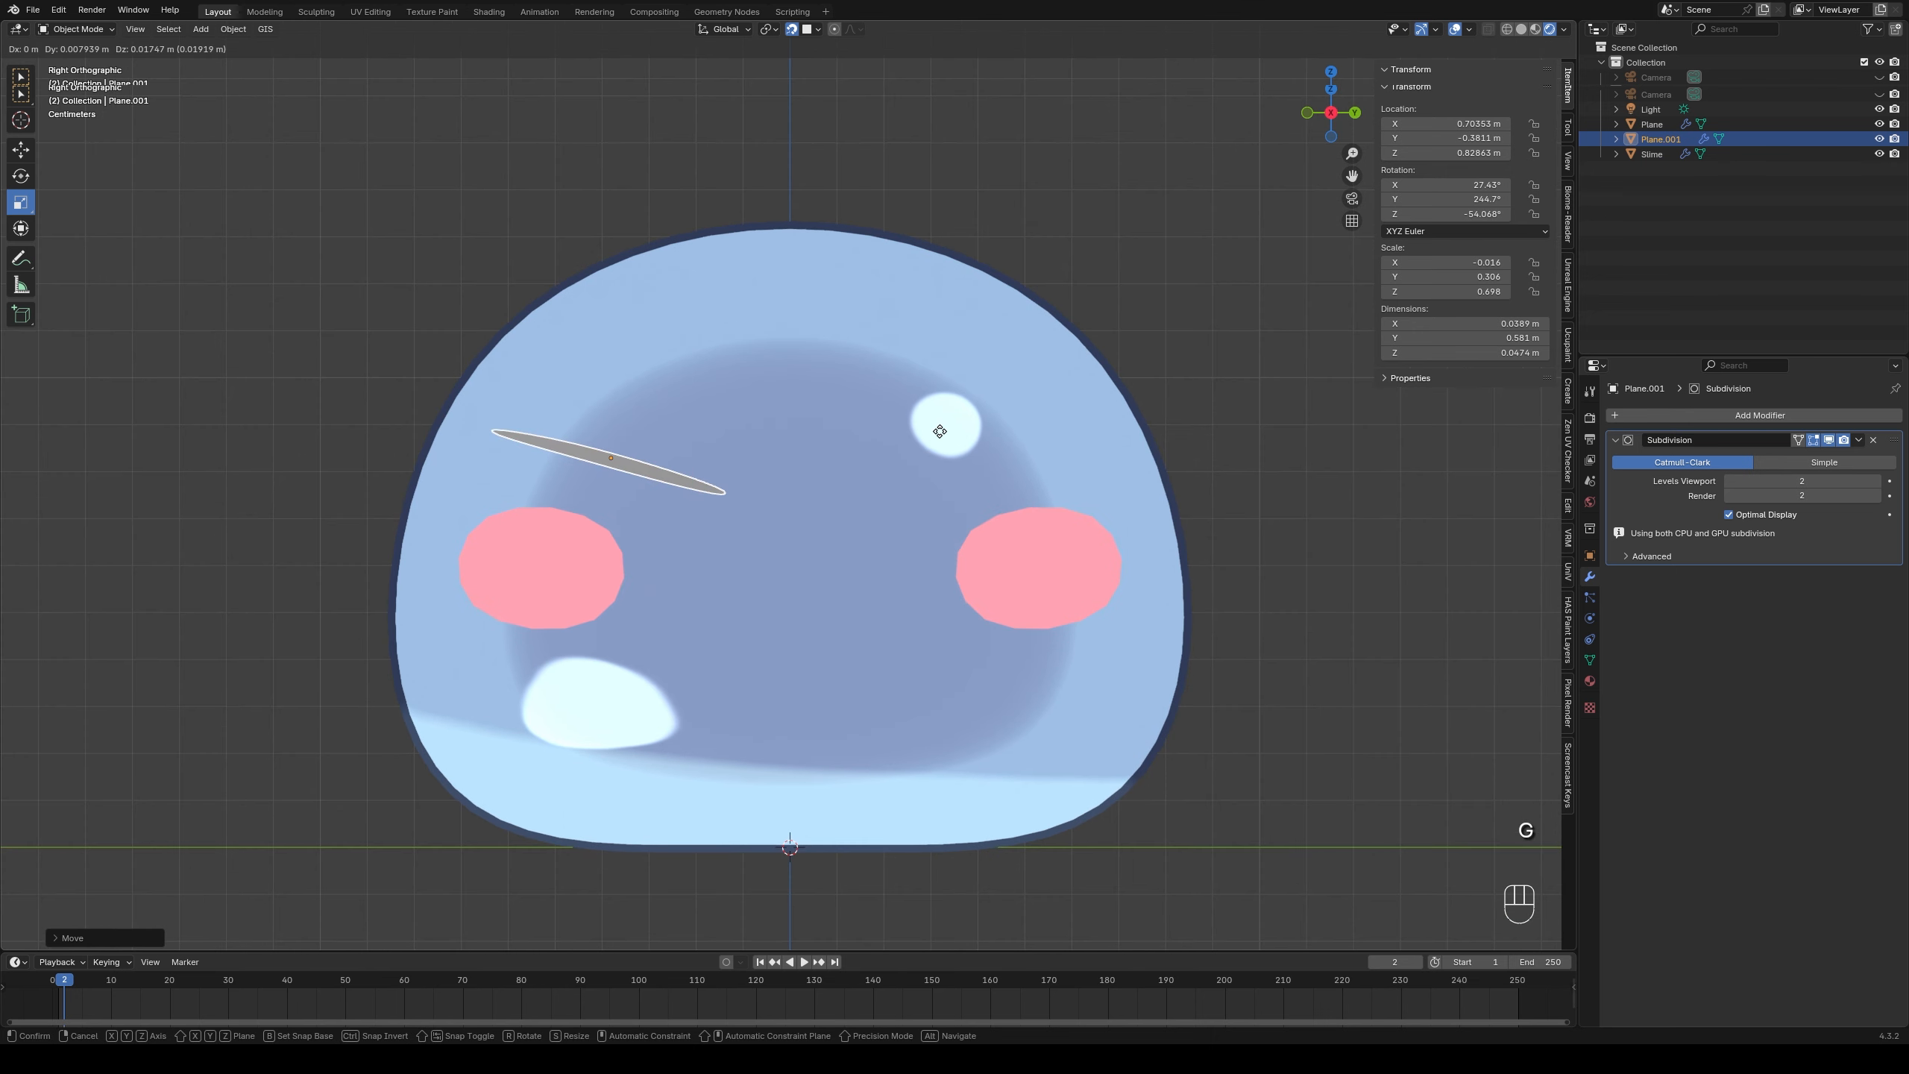
{"action": "left_click", "coordinate": [941, 428]}
{"action": "key", "text": "r"}
{"action": "left_click", "coordinate": [944, 422]}
{"action": "key", "text": "g"}
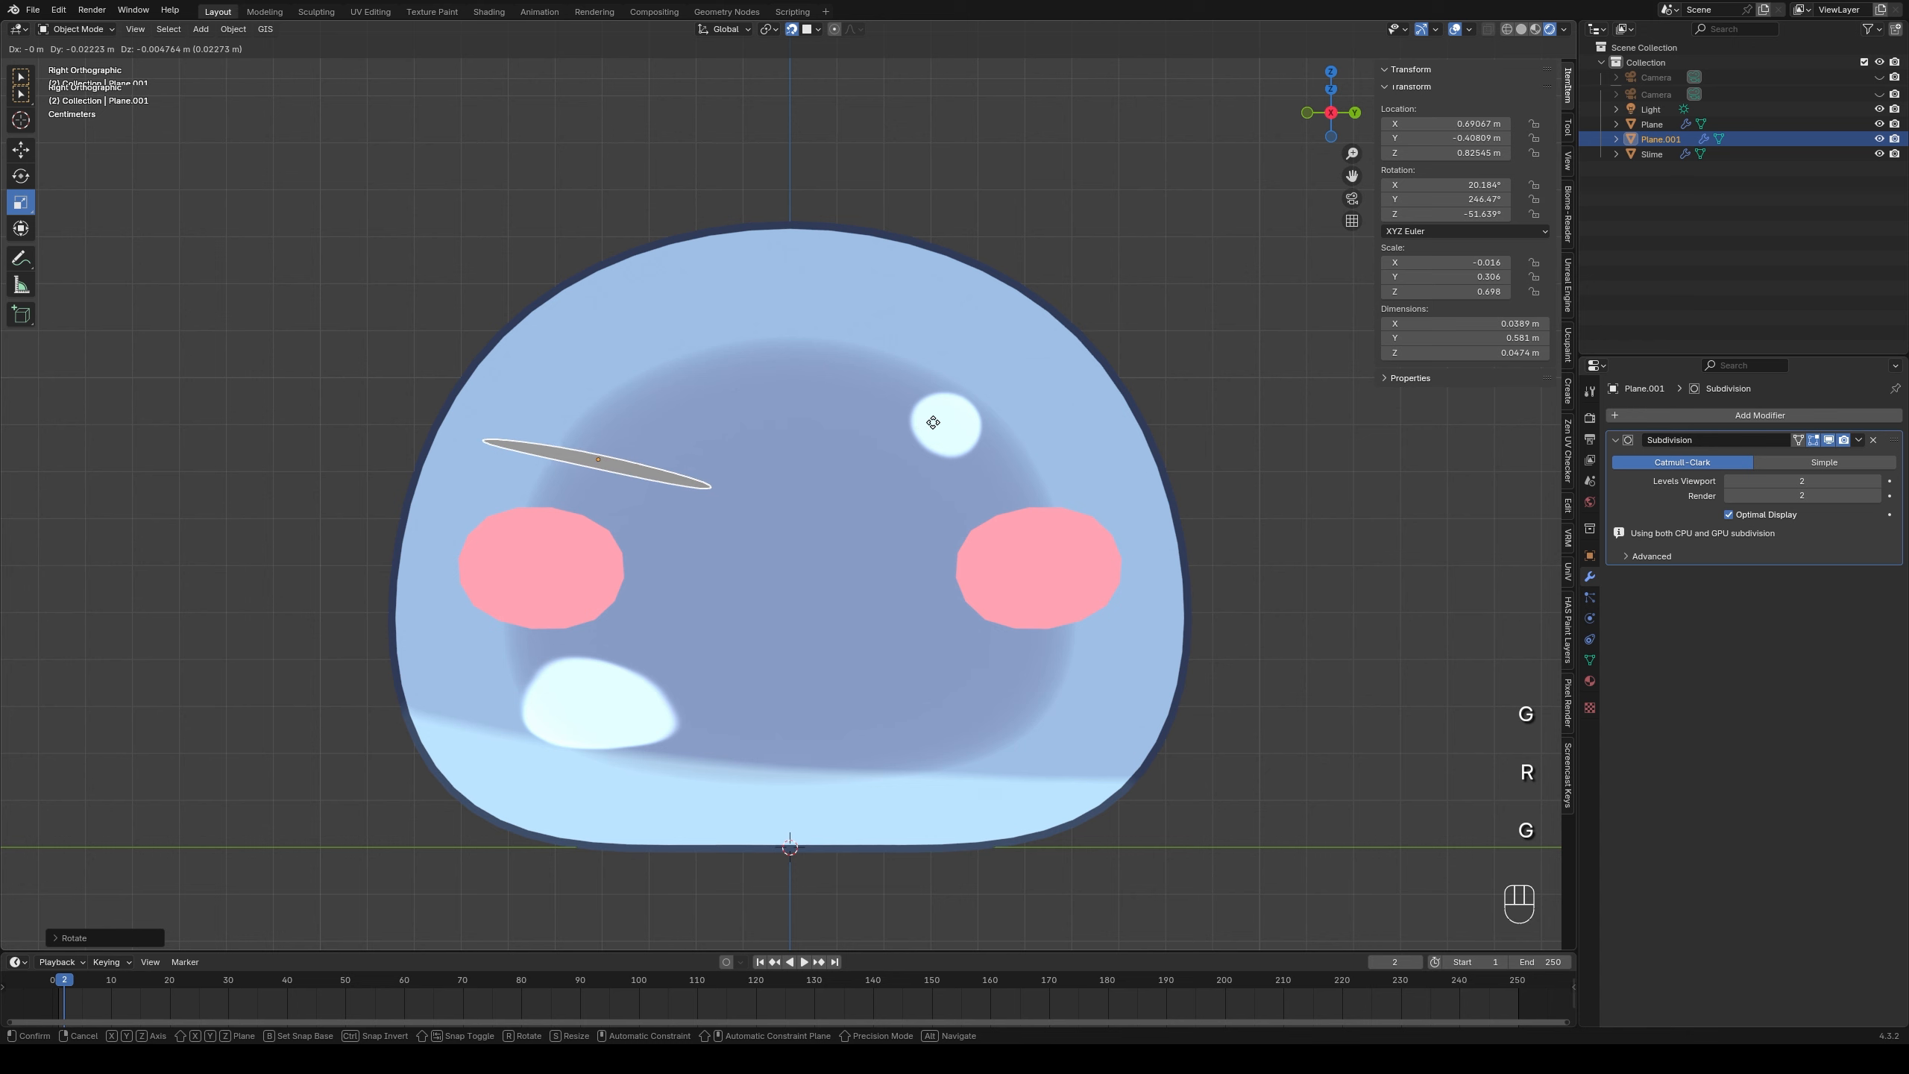
{"action": "left_click", "coordinate": [939, 426]}
{"action": "left_click_drag", "start_coordinate": [660, 461], "coordinate": [665, 460]}
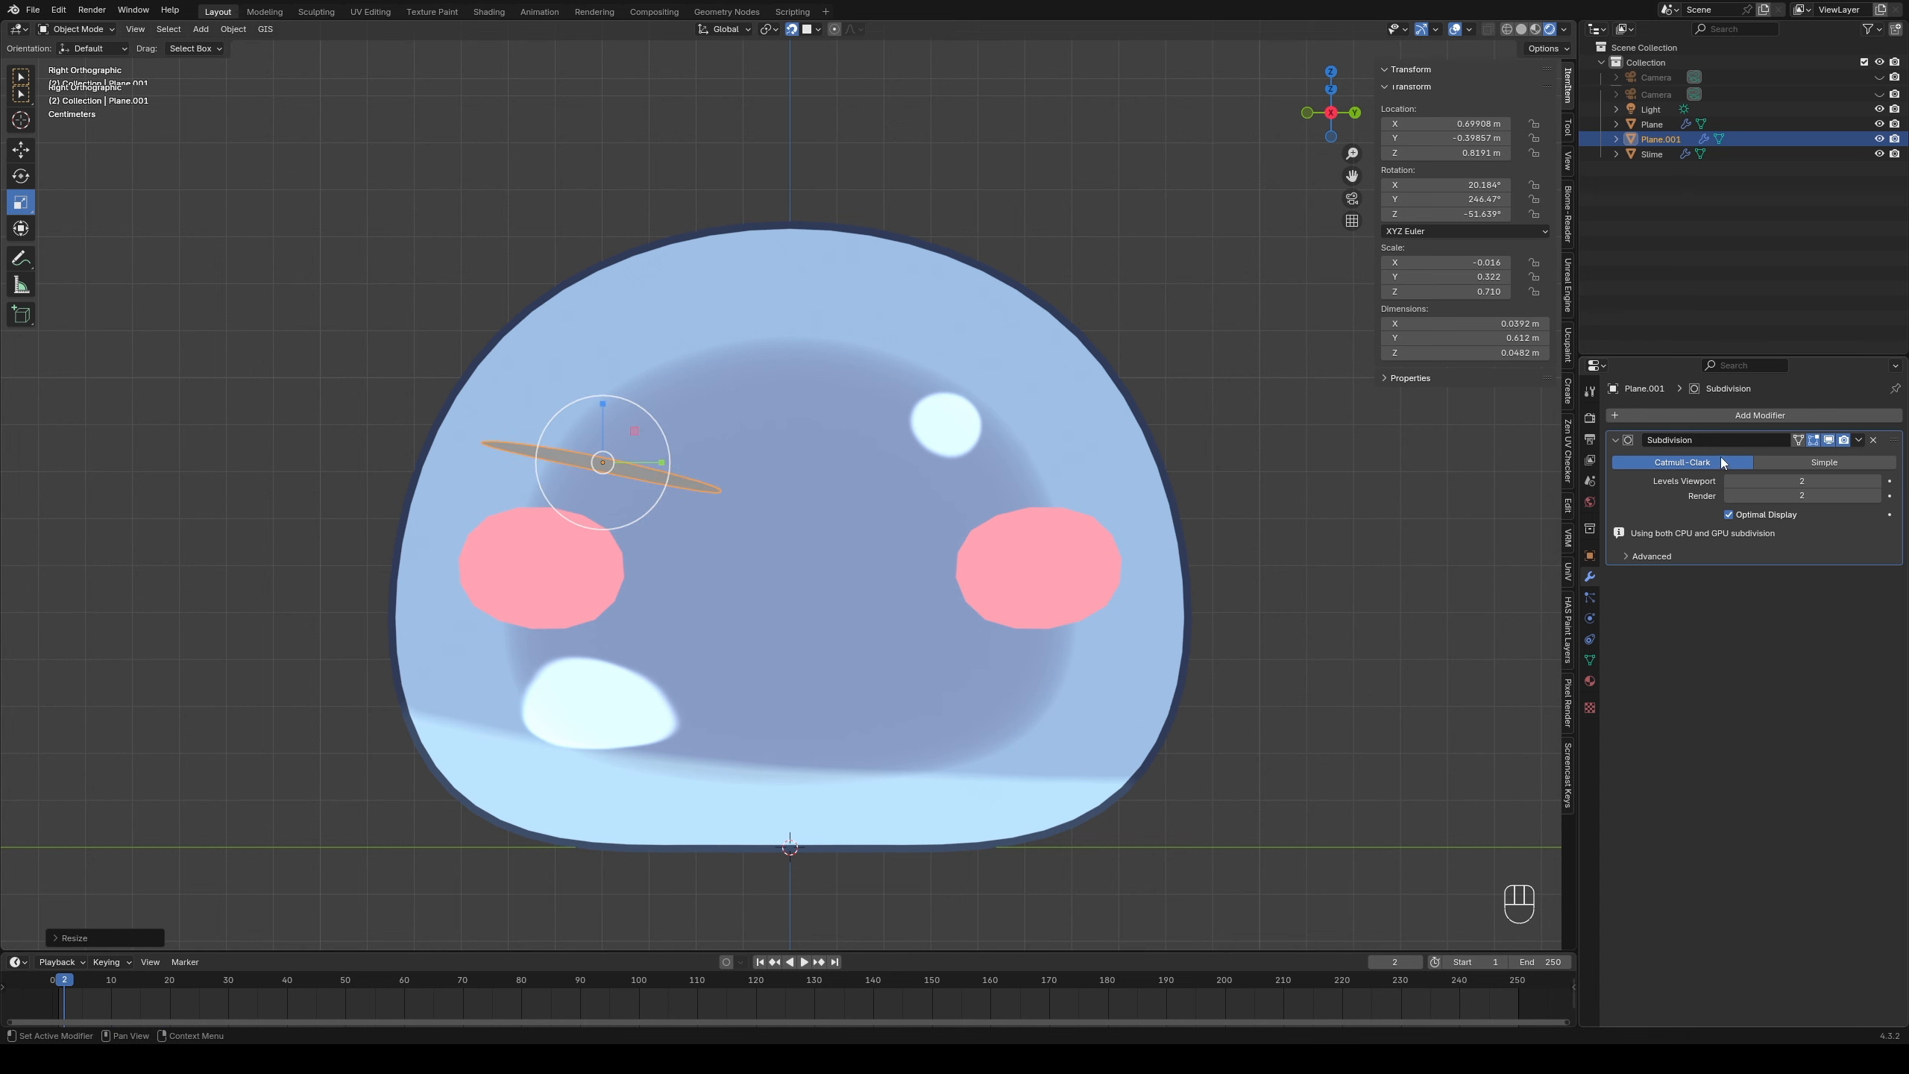
- Mirror the eye strip across the slime with a Mirror modifier on the Y axis only, using Slime as the mirror object
{"action": "left_click", "coordinate": [1653, 419]}
{"action": "left_click", "coordinate": [1632, 418]}
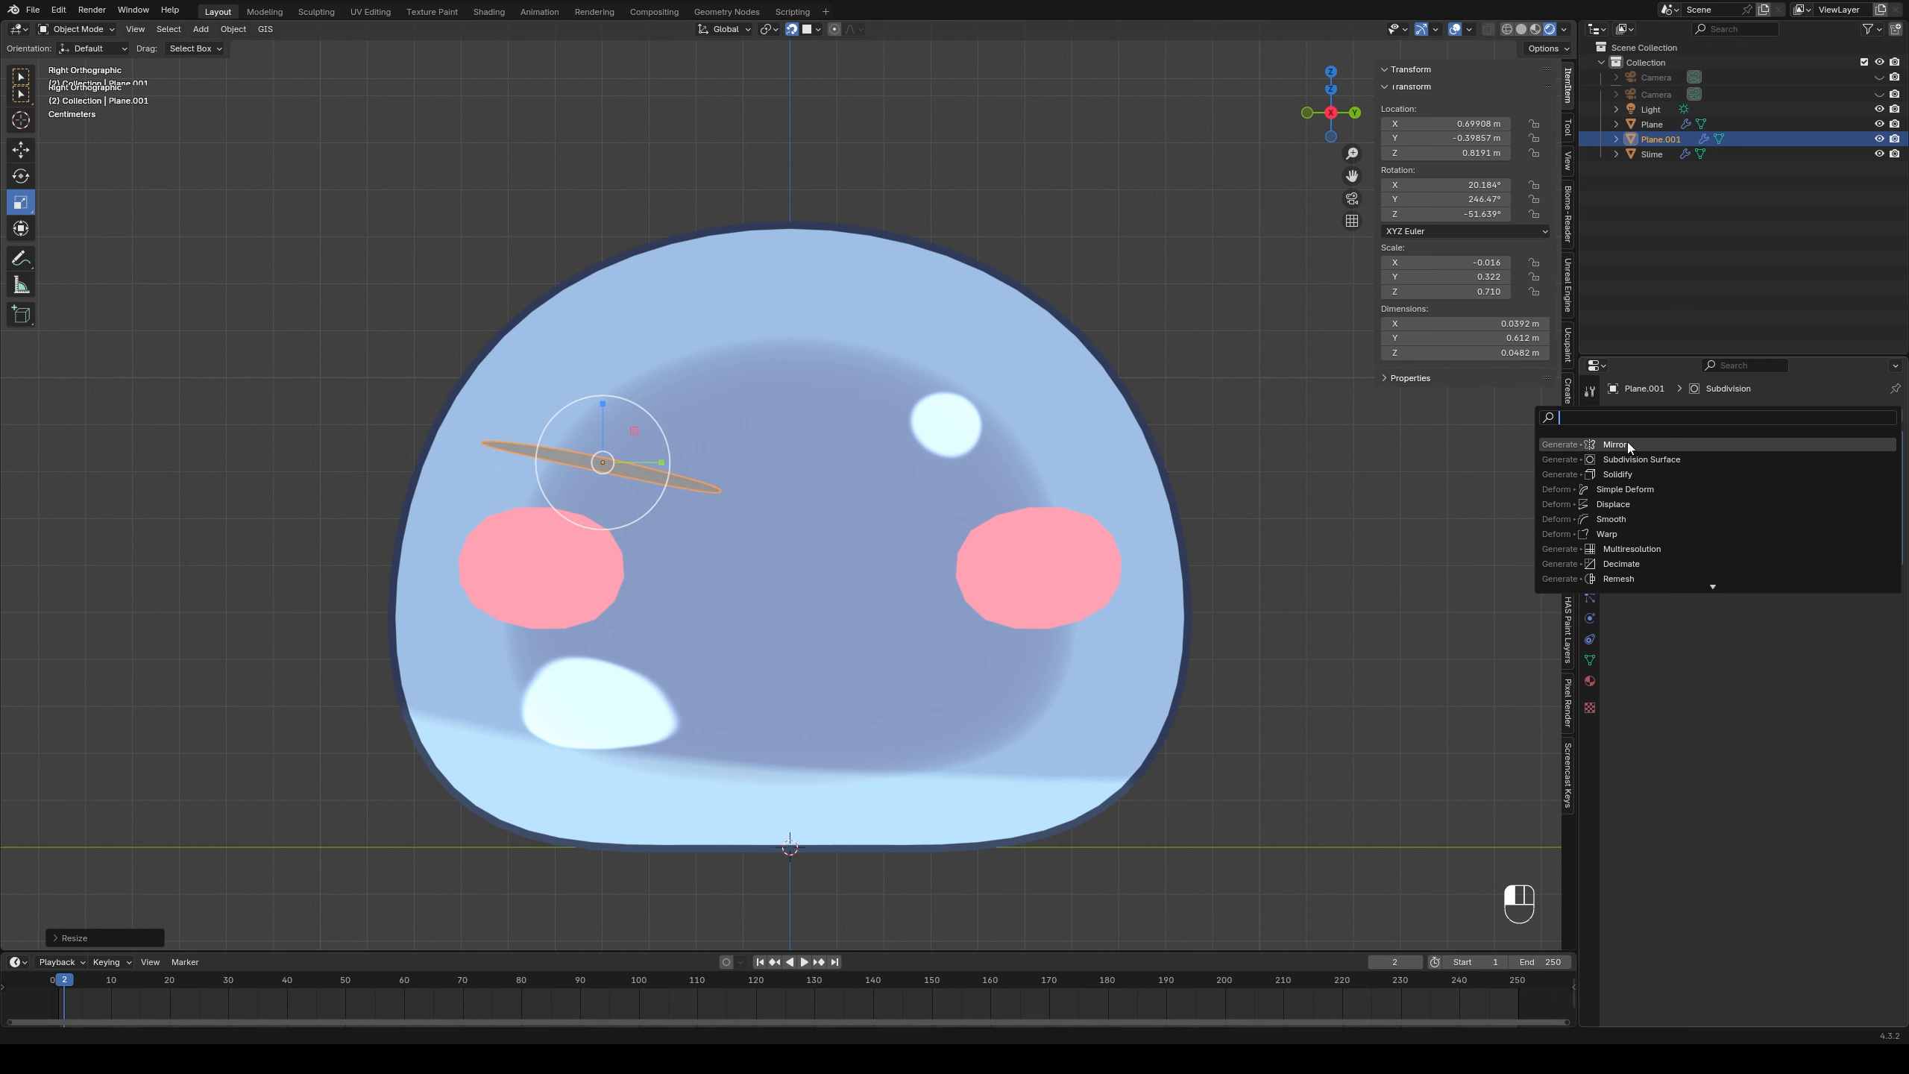
{"action": "left_click", "coordinate": [1628, 442]}
{"action": "left_click", "coordinate": [1802, 580]}
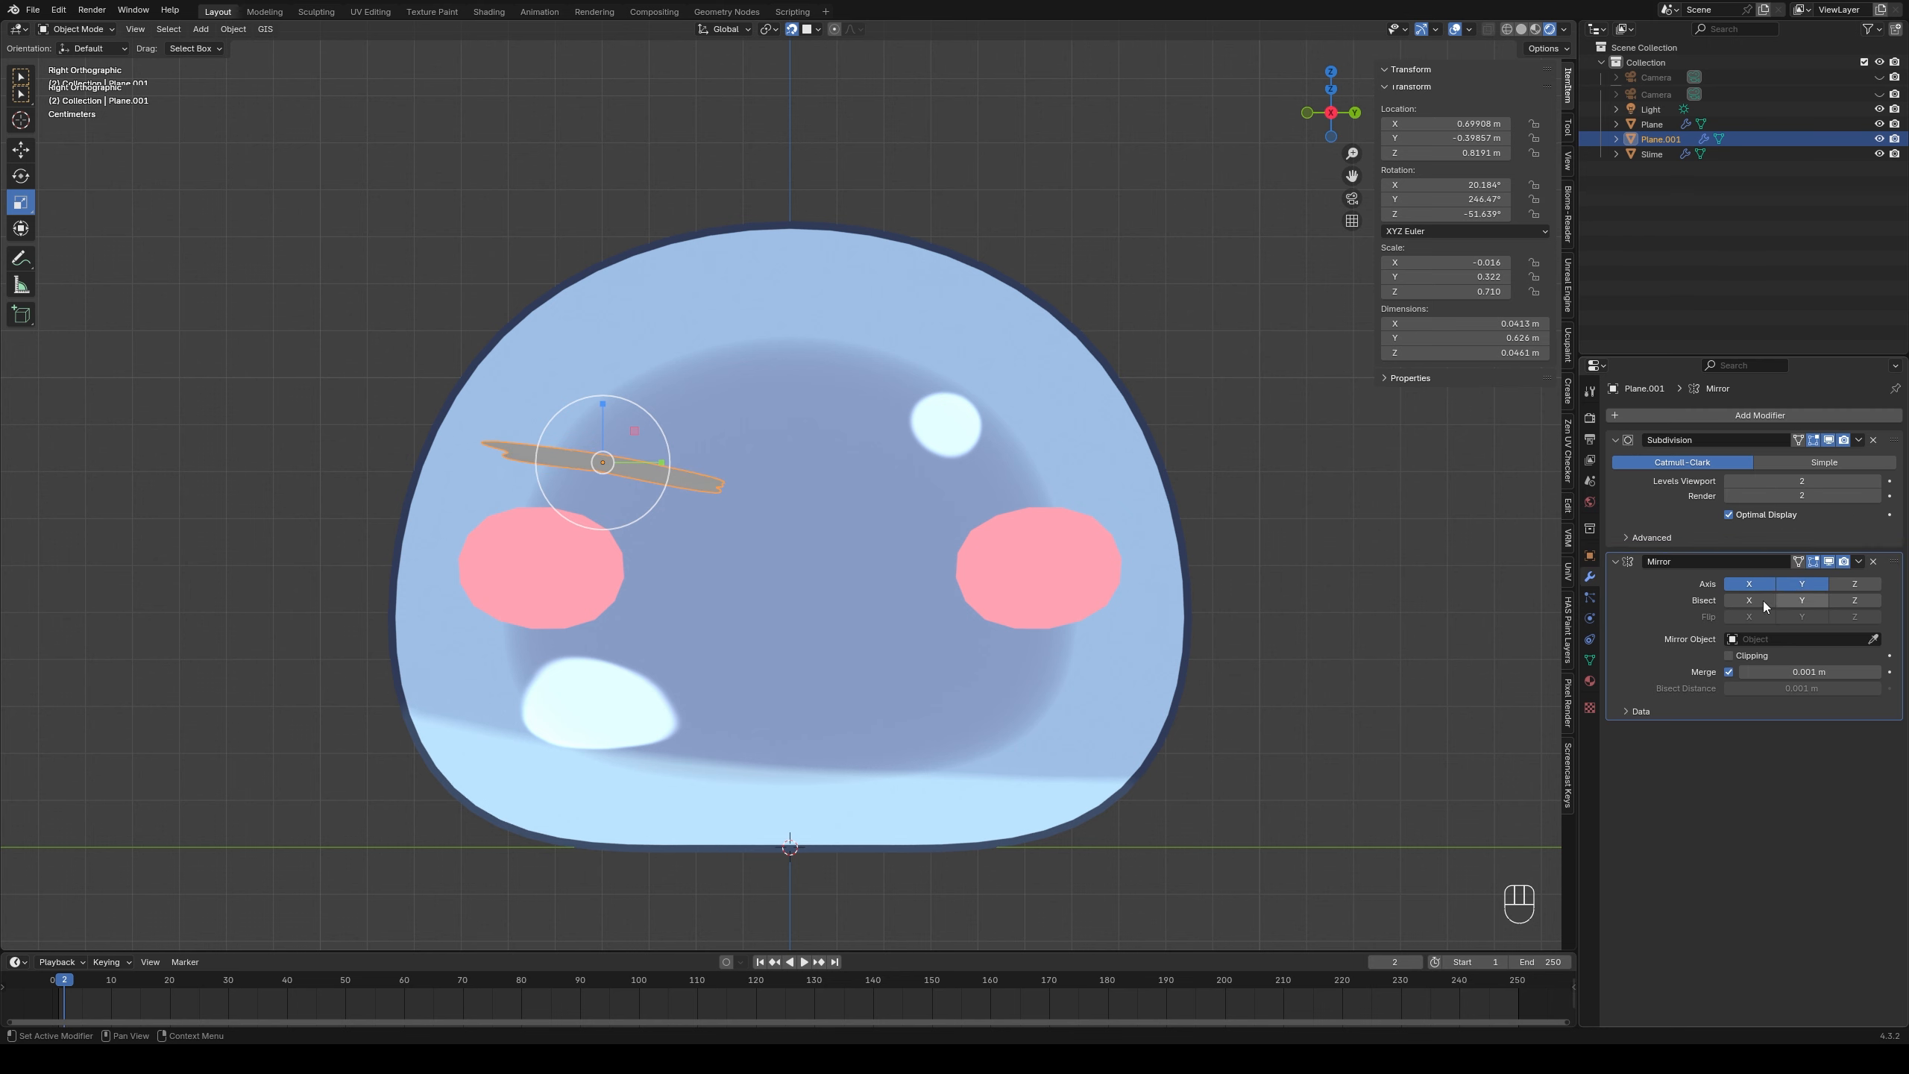
{"action": "left_click", "coordinate": [1750, 580]}
{"action": "left_click", "coordinate": [789, 622]}
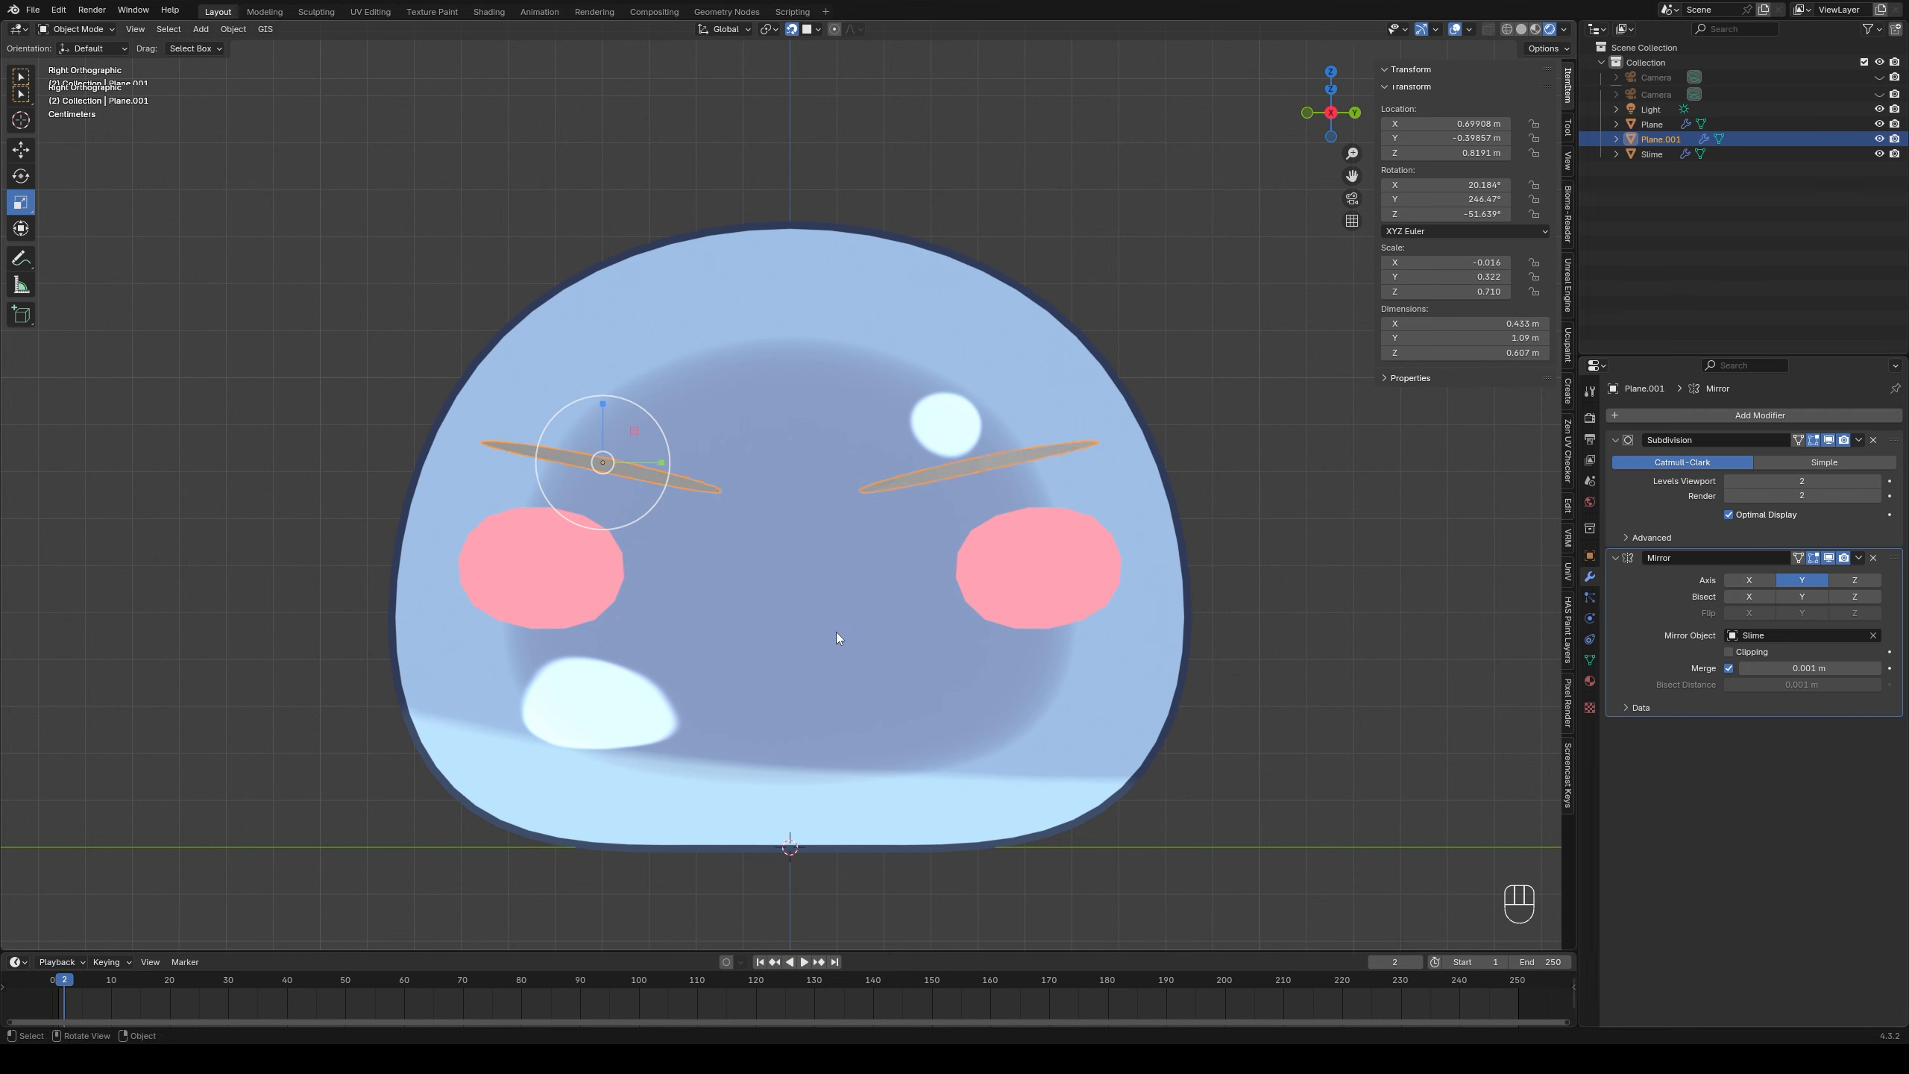
- Give the eye strips a new material with an Emission surface coloured dark navy (#242638)
{"action": "left_click", "coordinate": [1590, 681]}
{"action": "left_click", "coordinate": [1635, 475]}
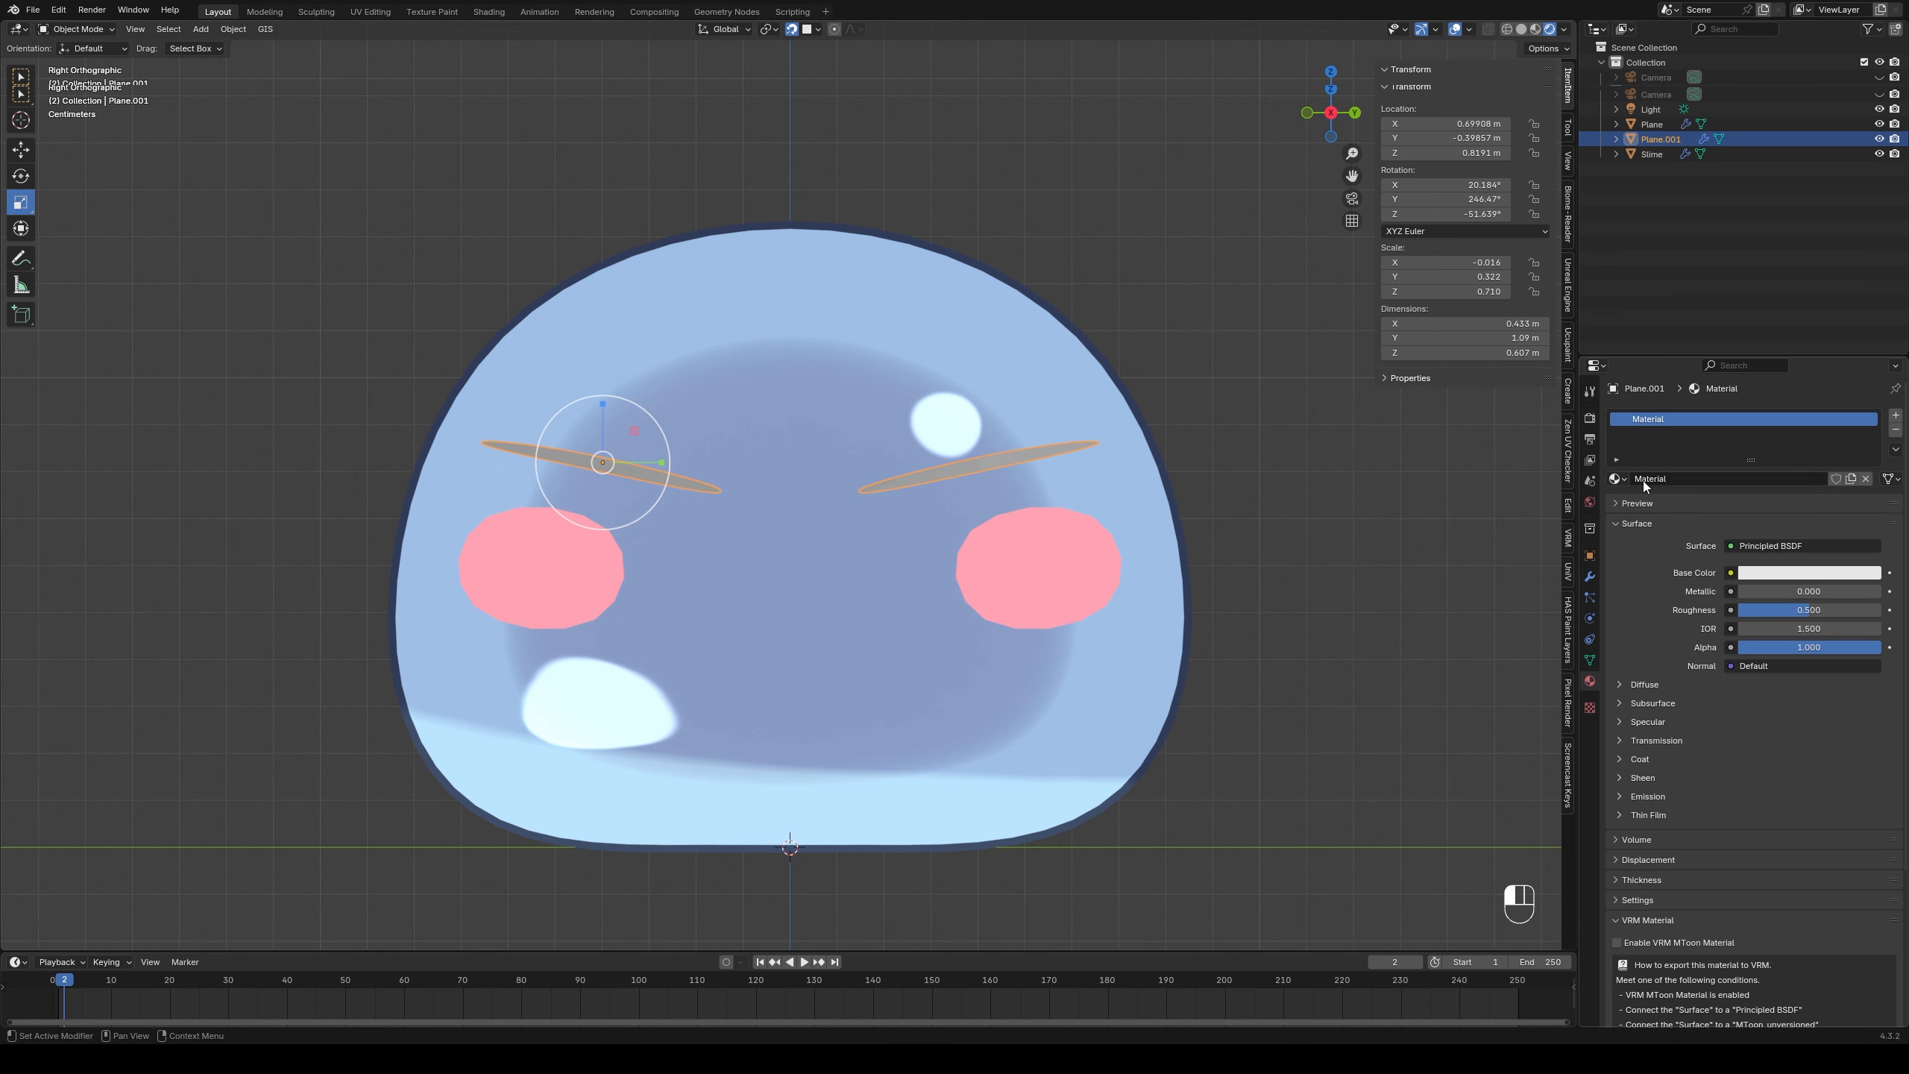
{"action": "left_click", "coordinate": [1730, 545]}
{"action": "left_click", "coordinate": [1587, 628]}
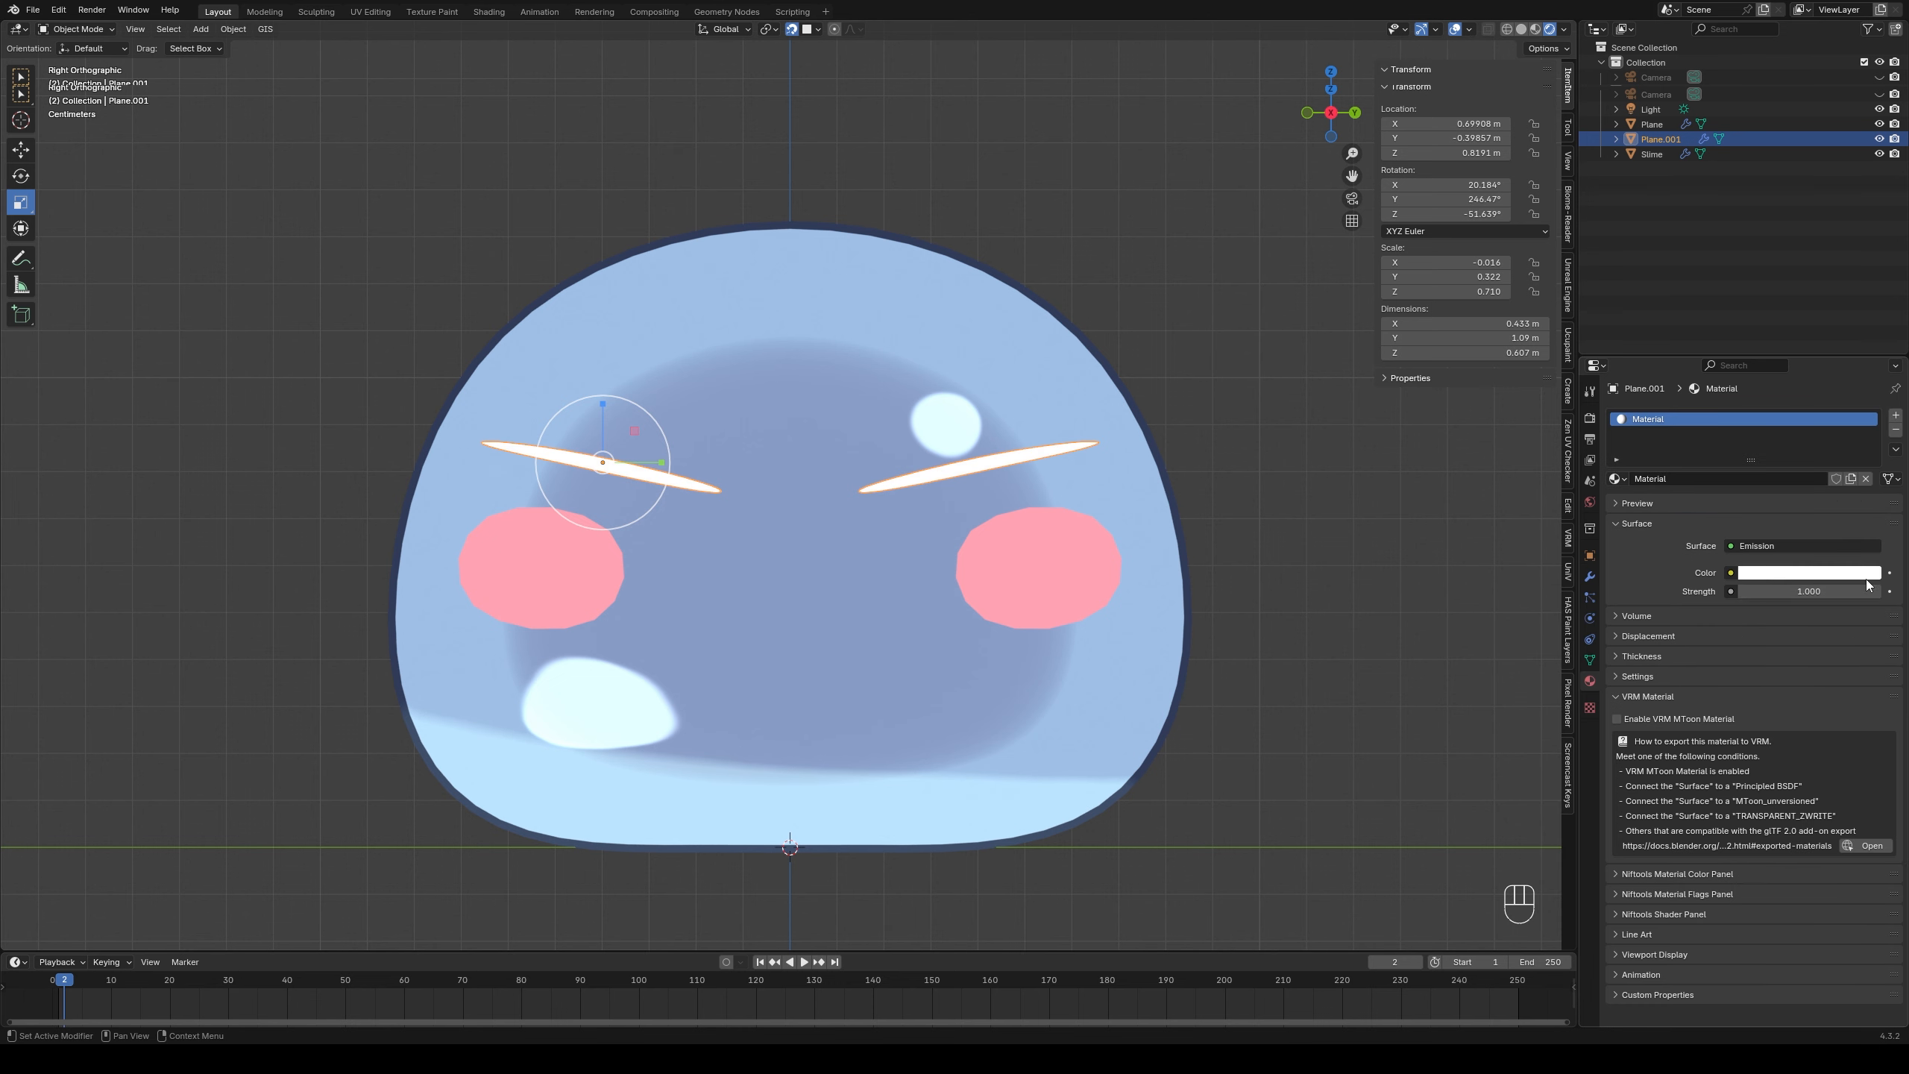
{"action": "left_click", "coordinate": [1795, 574]}
{"action": "left_click_drag", "start_coordinate": [1808, 385], "coordinate": [1875, 421]}
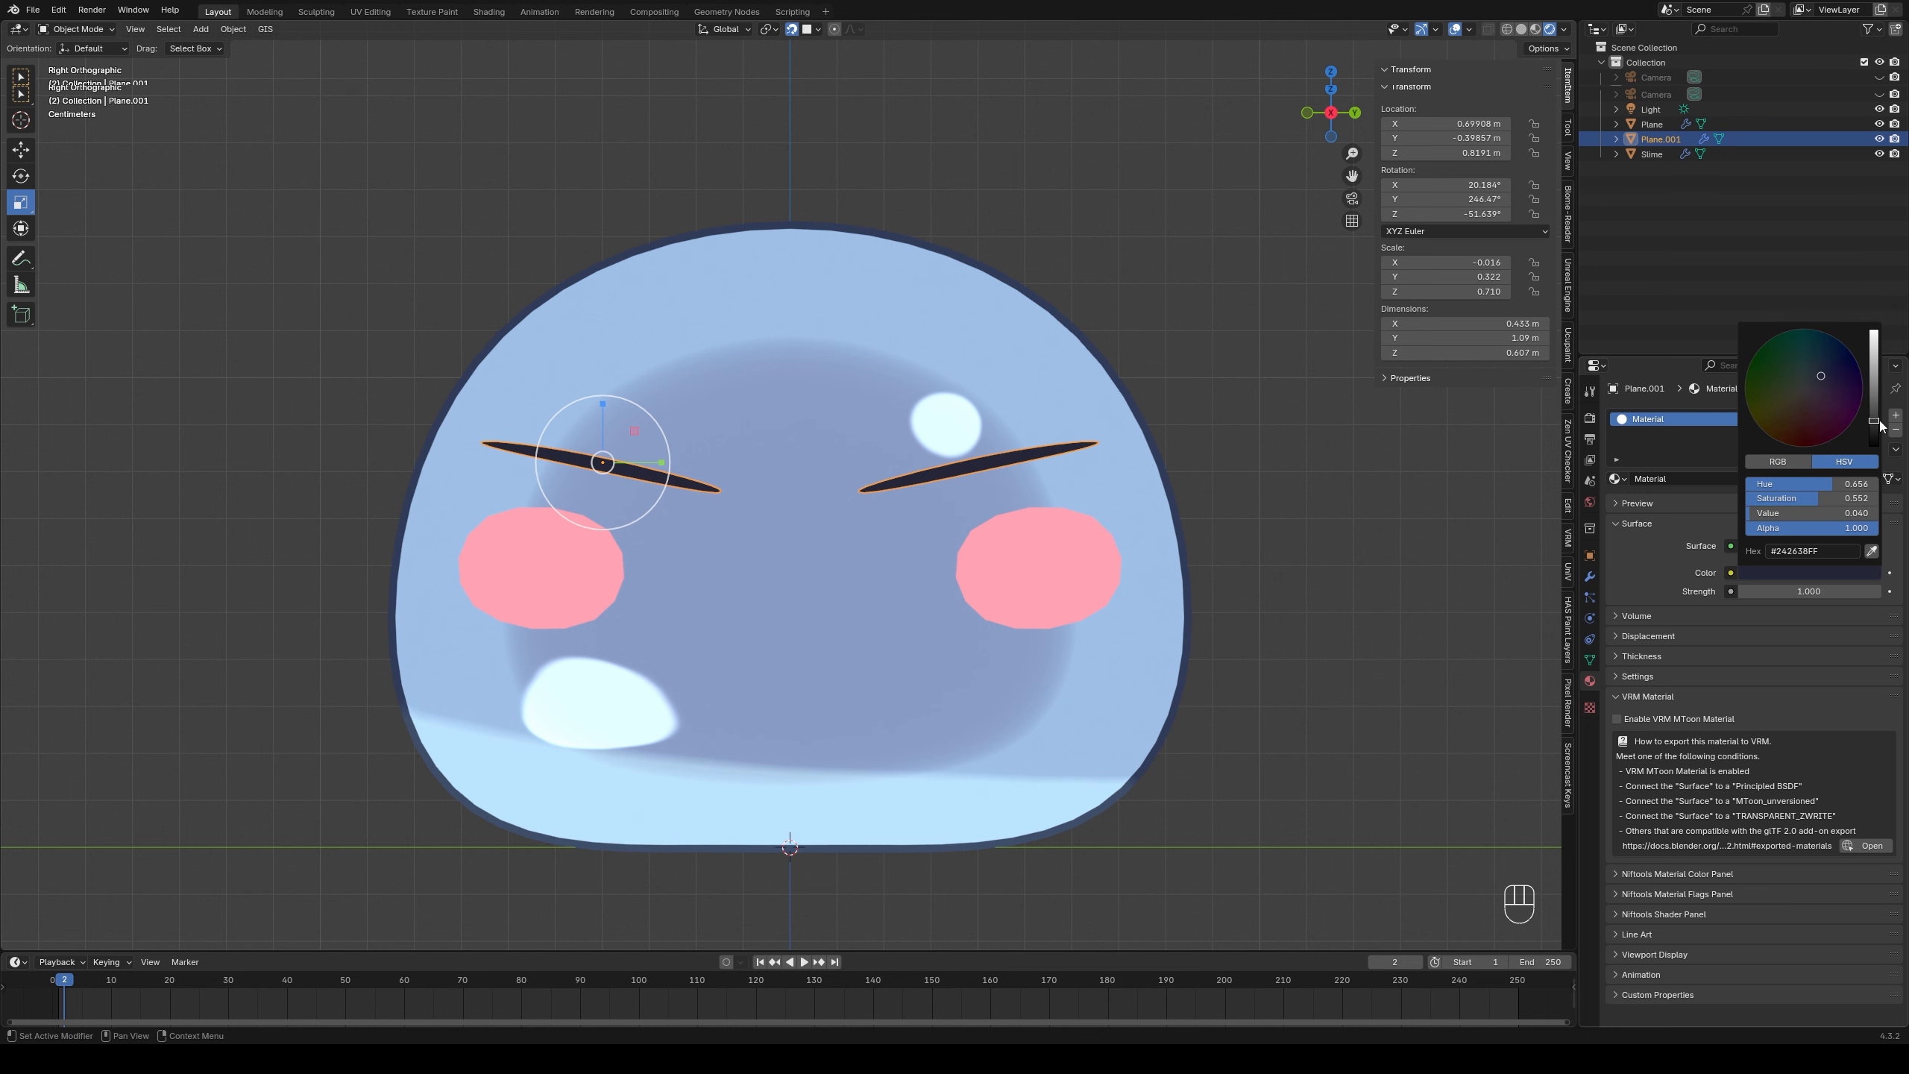
{"action": "left_click", "coordinate": [1188, 508]}
{"action": "left_click", "coordinate": [618, 451]}
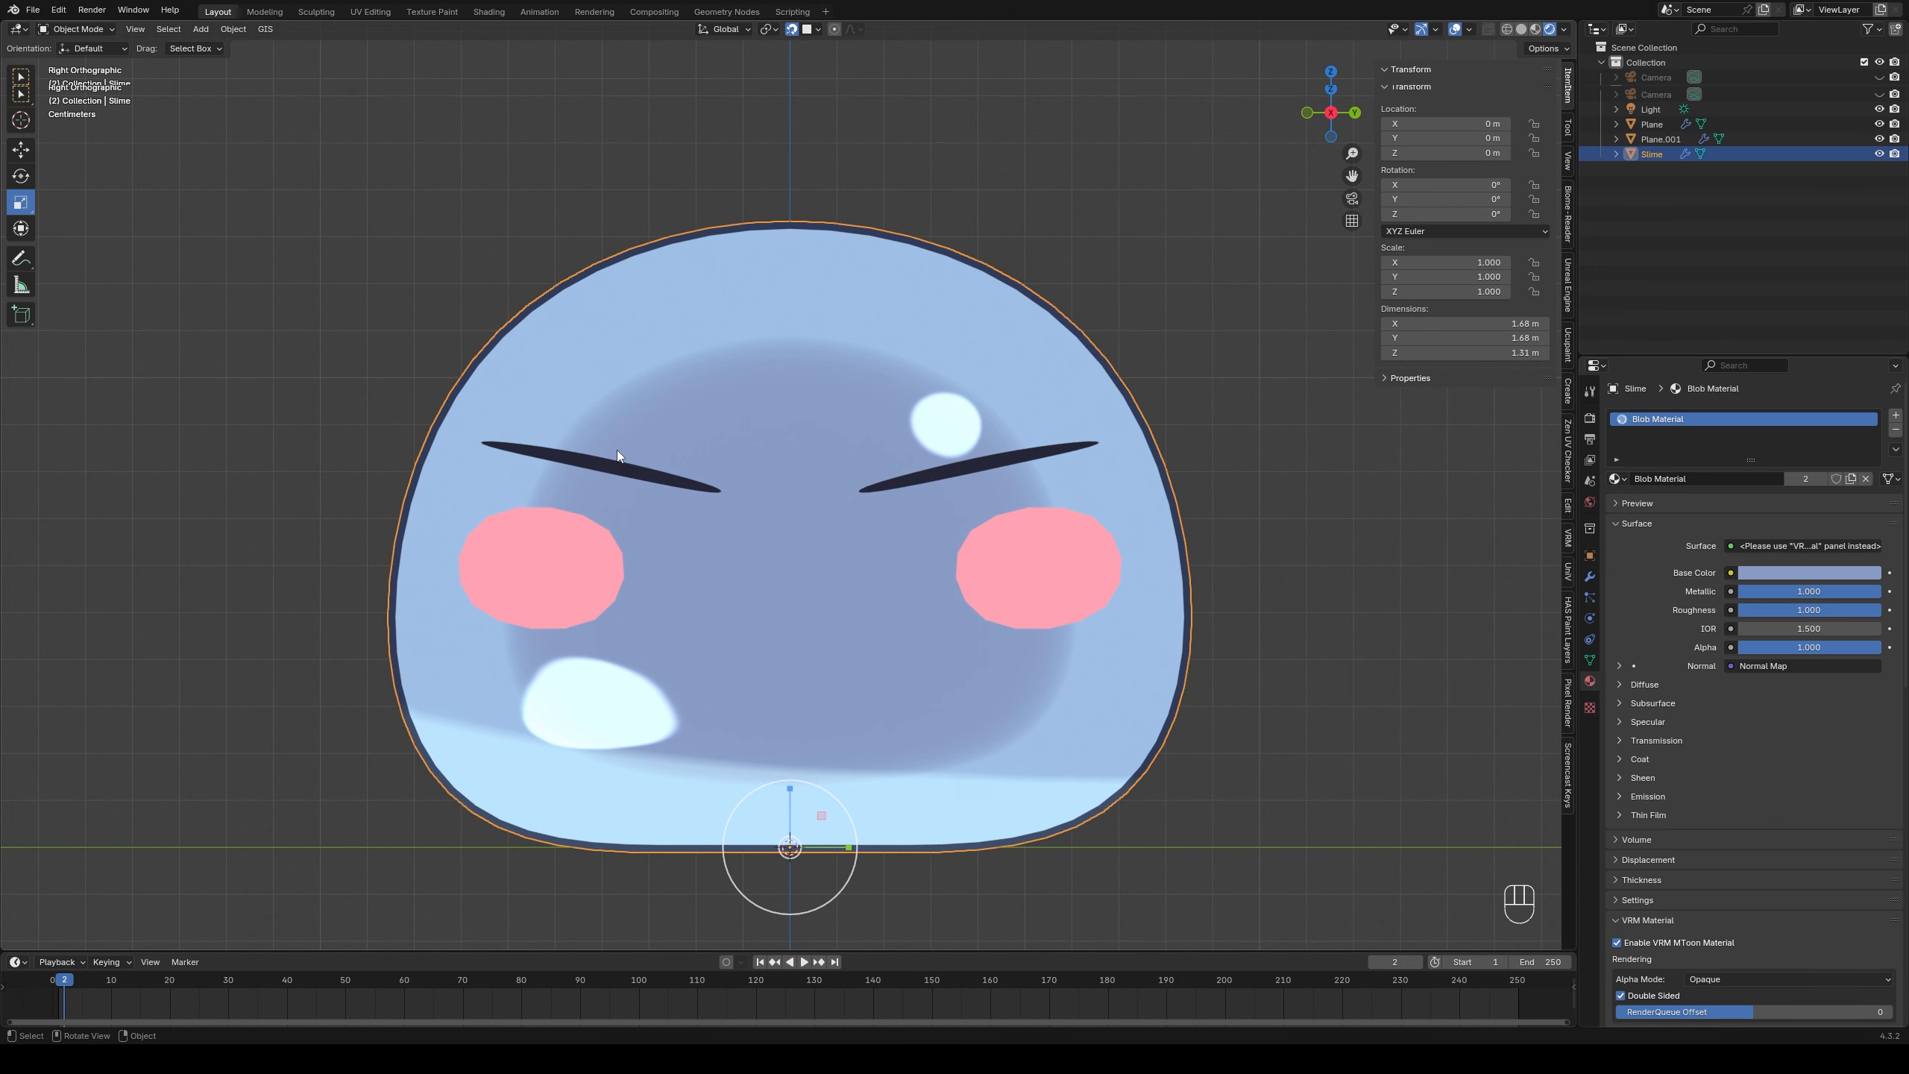
{"action": "key", "text": "Tab"}
{"action": "key", "text": "Tab"}
{"action": "scroll", "coordinate": [583, 462], "scroll_direction": "up", "scroll_amount": 1}
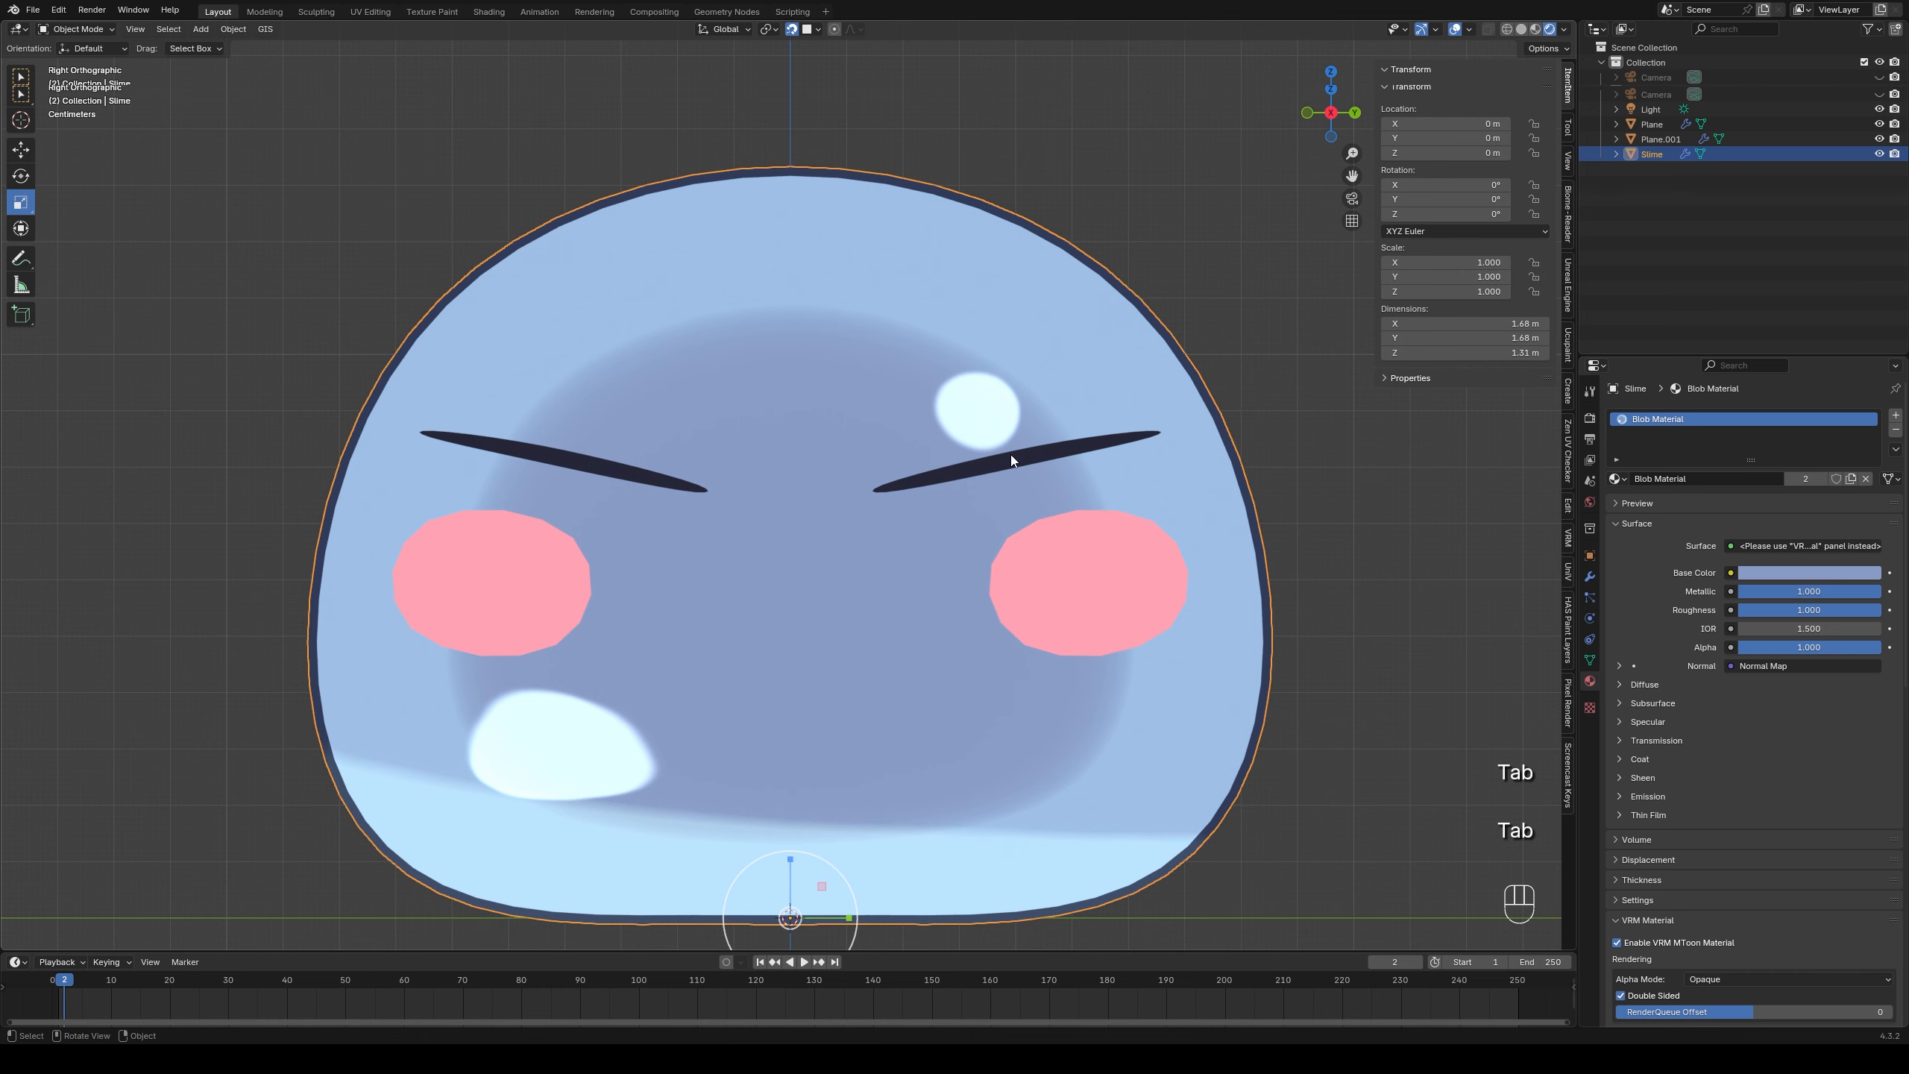
- Duplicate the whole eye strip in Edit Mode, shrink the copy and place it above the strip's inner half
{"action": "left_click", "coordinate": [554, 451]}
{"action": "key", "text": "Tab"}
{"action": "middle_click_drag", "start_coordinate": [555, 451], "coordinate": [642, 441]}
{"action": "key", "text": "a"}
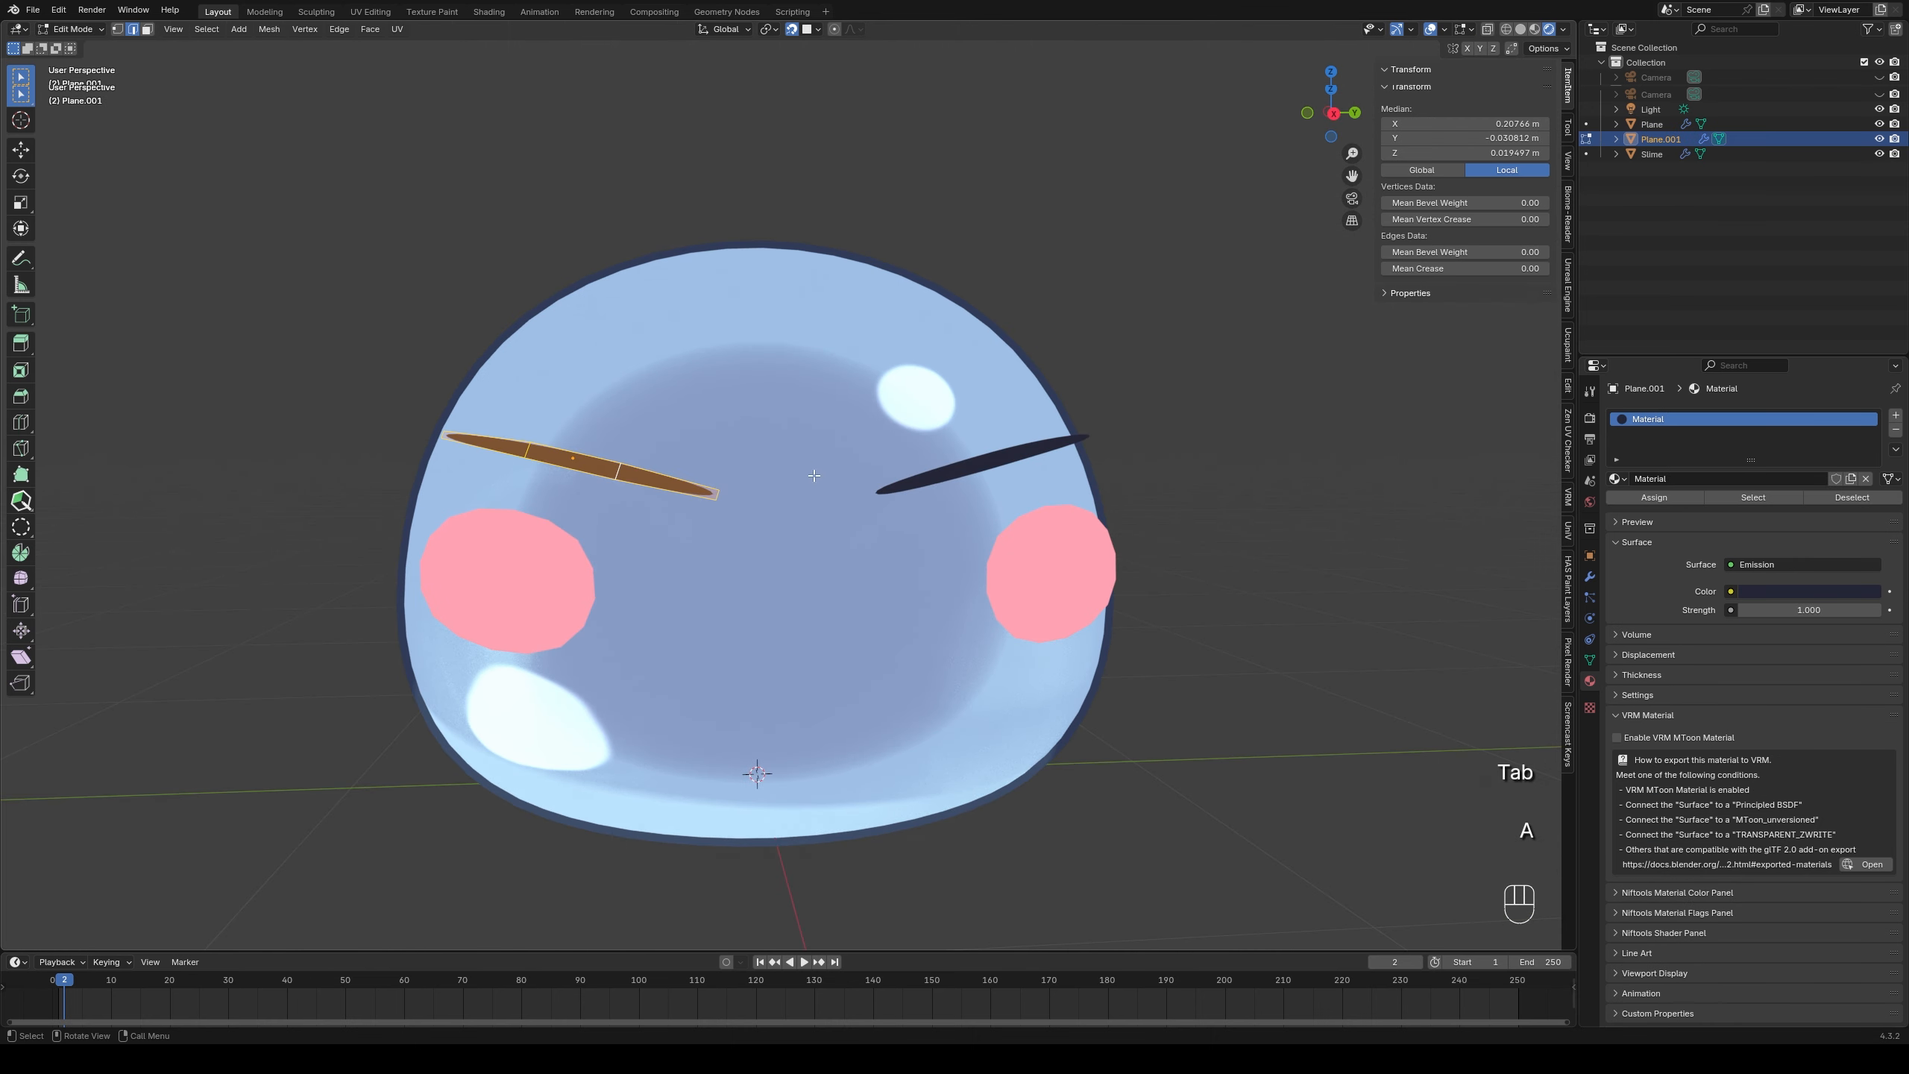
{"action": "key", "text": "shift+d"}
{"action": "key", "text": "s"}
{"action": "key", "text": "g"}
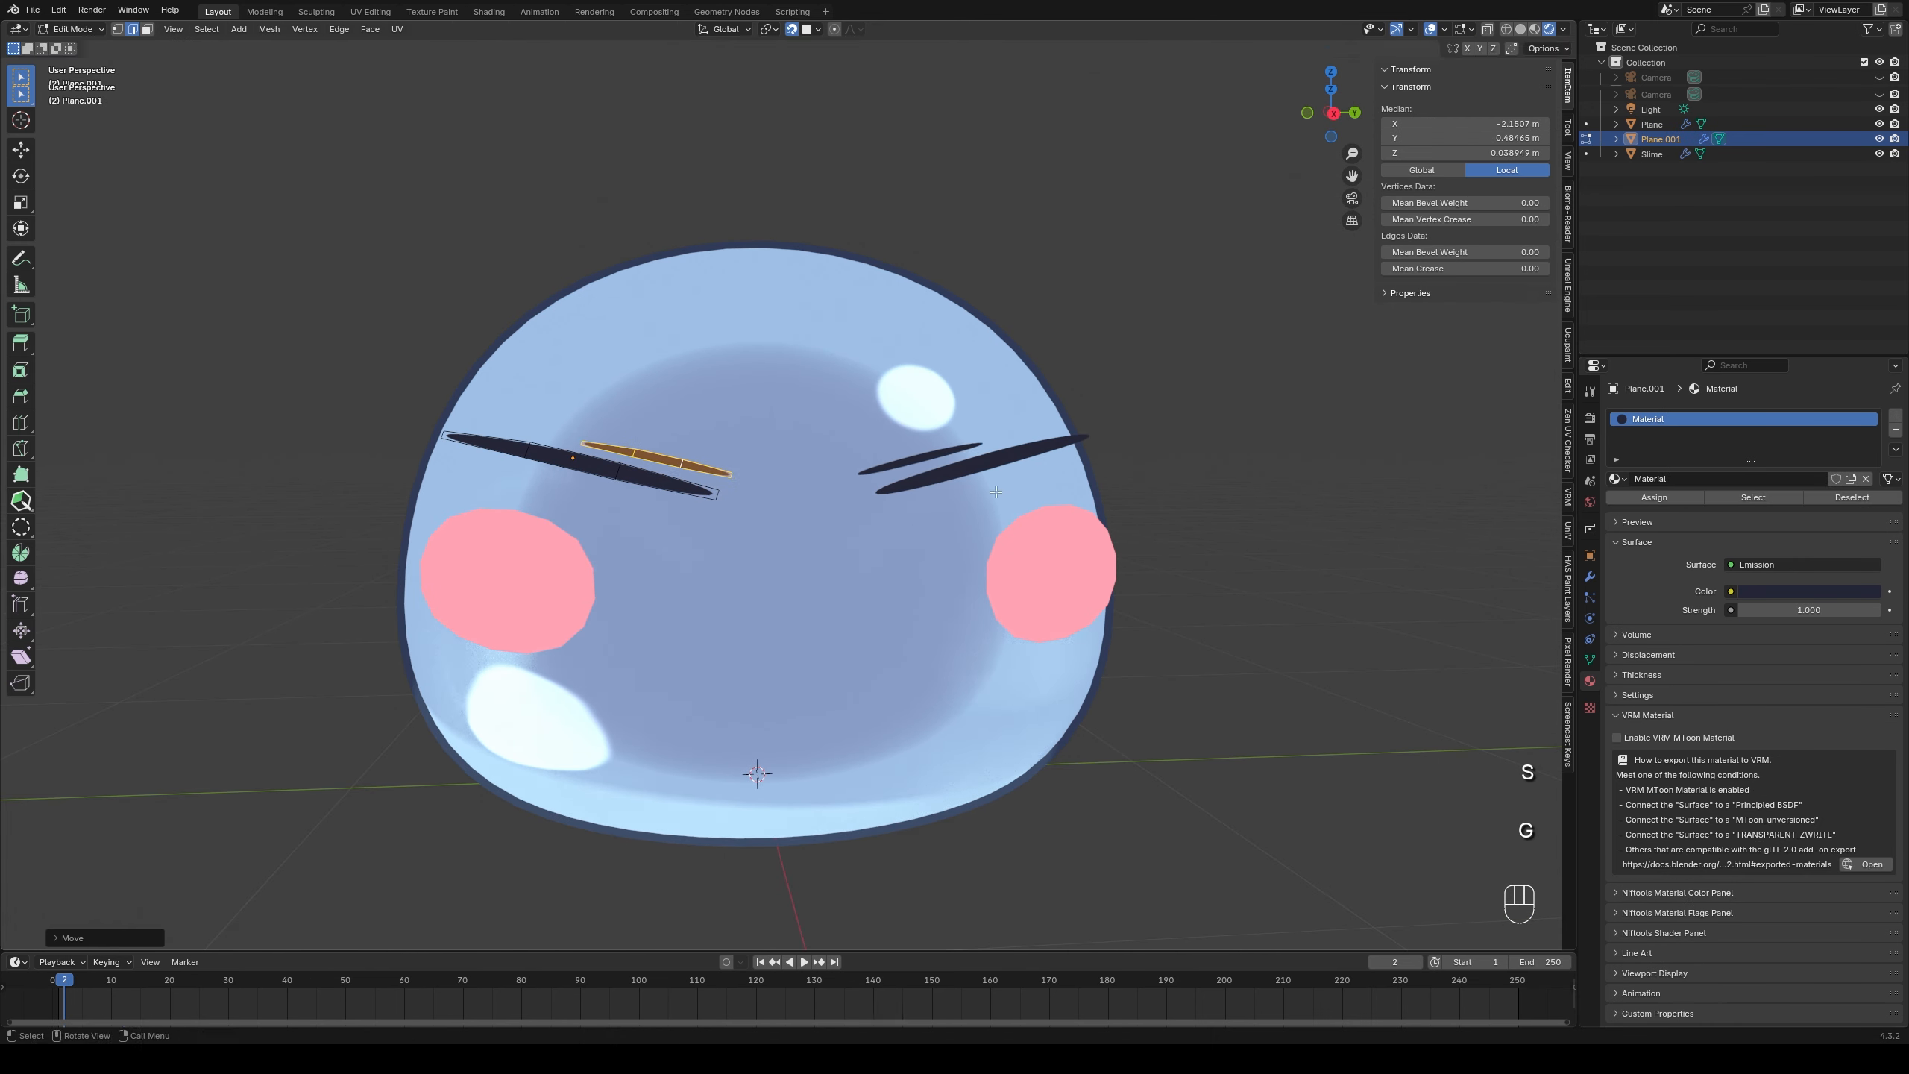
- Shrink the upper copy further, tilt it more steeply and settle it just above the eye's inner end
{"action": "key", "text": "s"}
{"action": "key", "text": "g"}
{"action": "left_click", "coordinate": [1019, 571]}
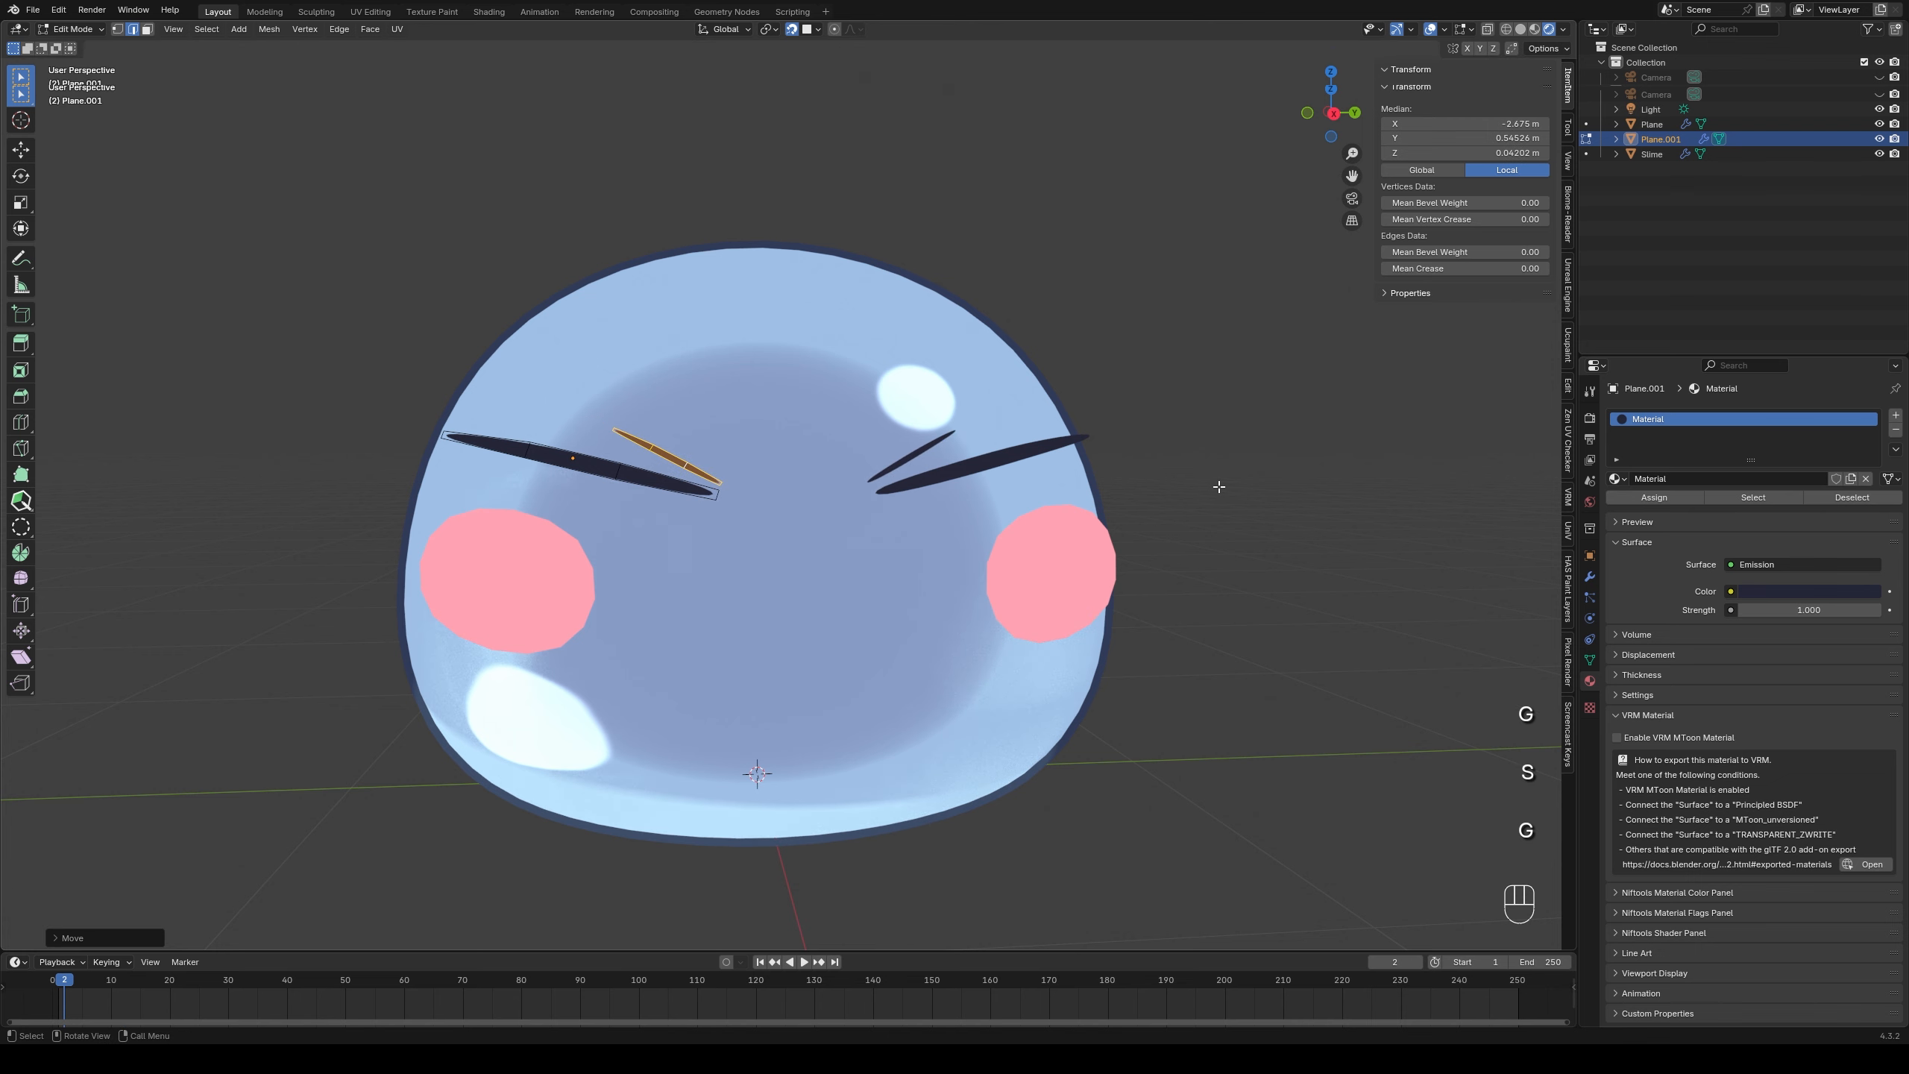
{"action": "left_click", "coordinate": [1219, 486]}
{"action": "scroll", "coordinate": [657, 481], "scroll_direction": "up", "scroll_amount": 3}
{"action": "key", "text": "Tab"}
{"action": "scroll", "coordinate": [840, 489], "scroll_direction": "down", "scroll_amount": 9}
{"action": "left_click", "coordinate": [844, 468]}
{"action": "scroll", "coordinate": [845, 471], "scroll_direction": "up", "scroll_amount": 8}
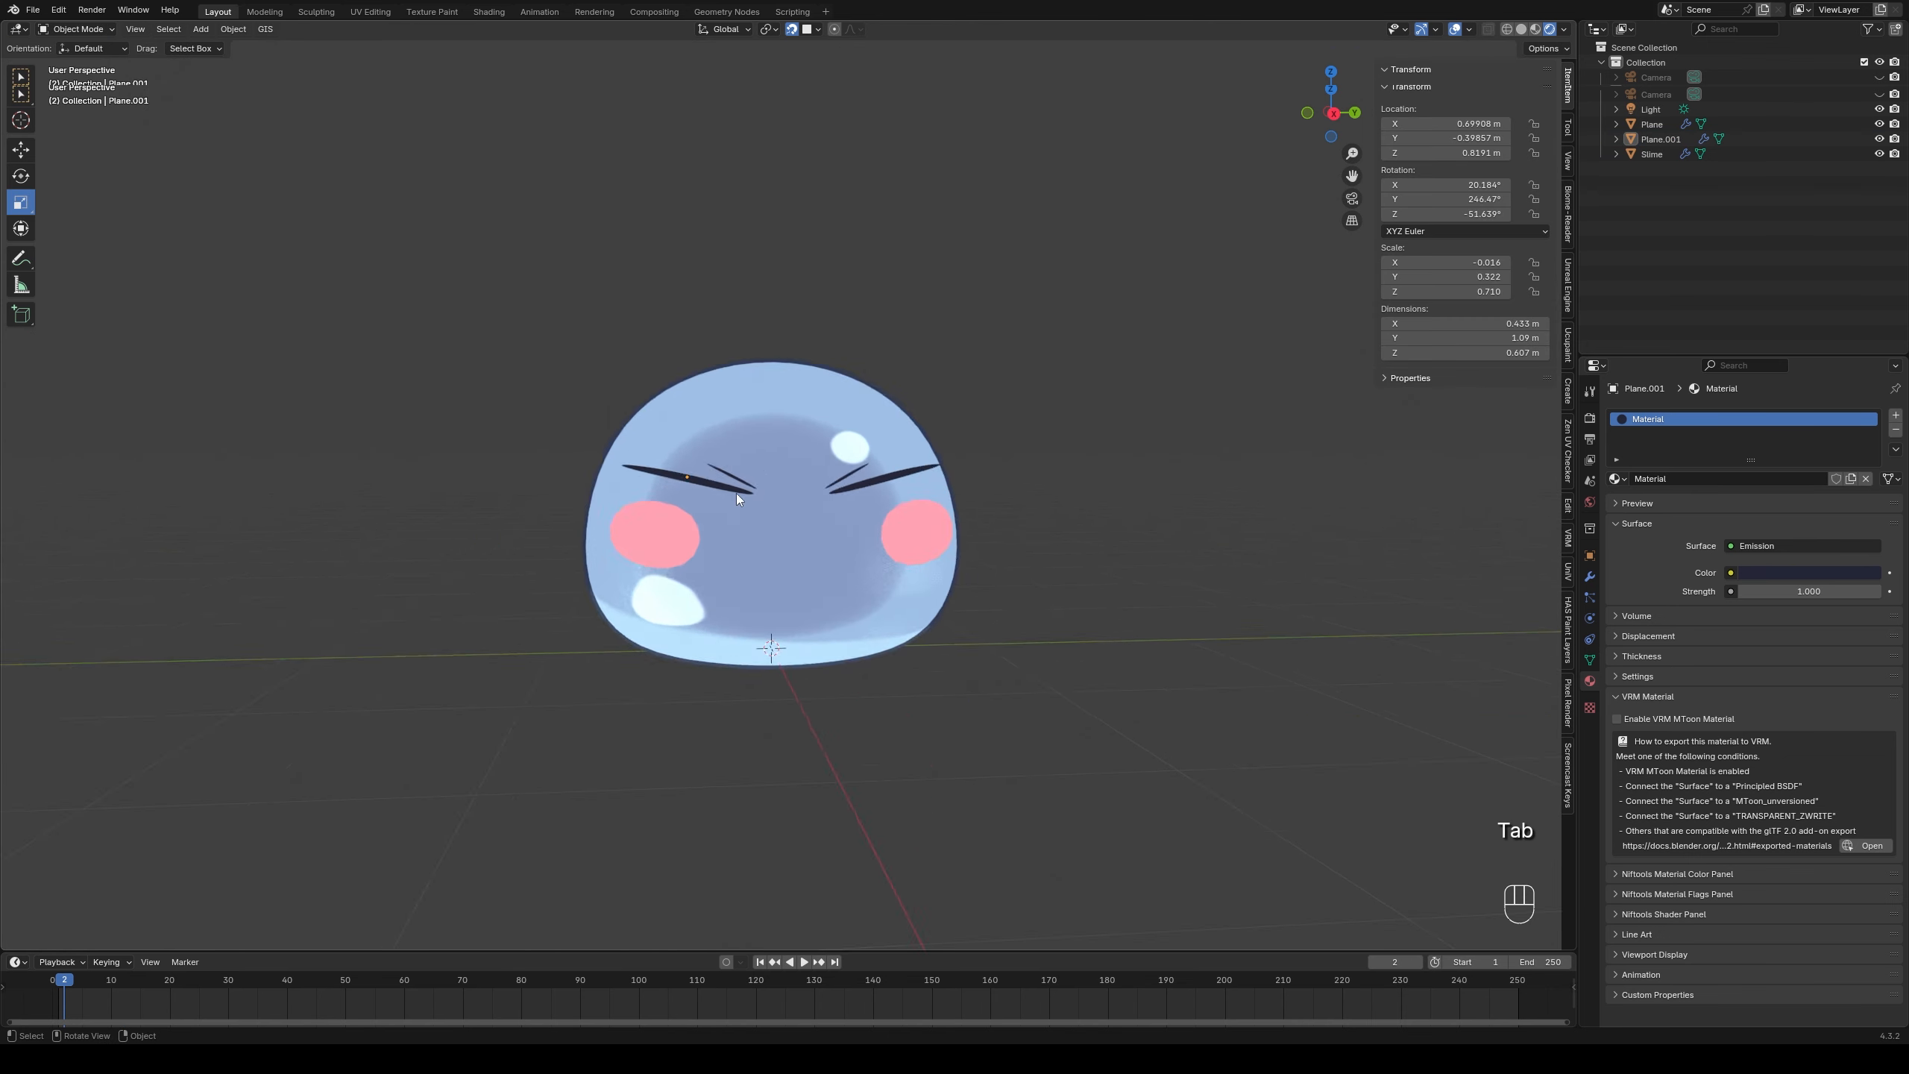
- Duplicate the small strip, place the copy below the eye's inner end, rotate it to the opposite slant and shrink it
{"action": "key", "text": "Tab"}
{"action": "key", "text": "l"}
{"action": "key", "text": "shift+d"}
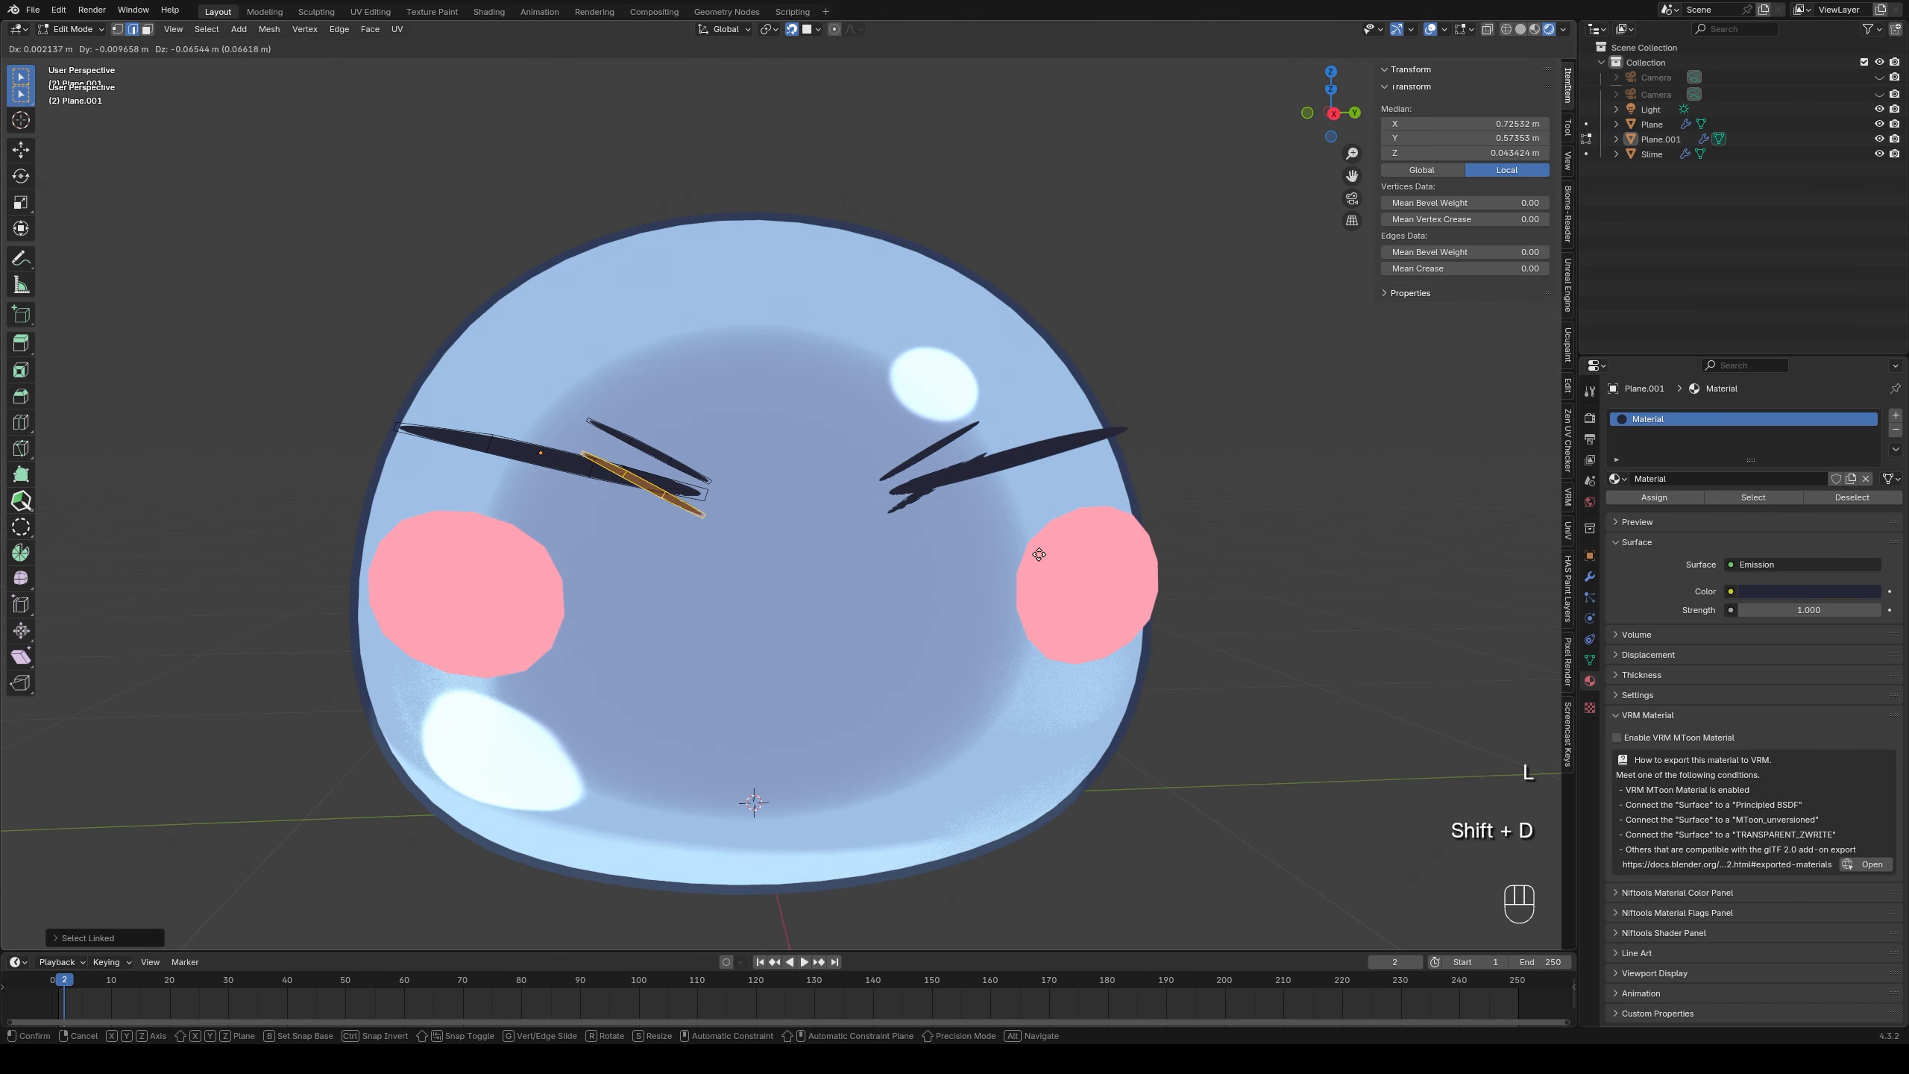
{"action": "left_click", "coordinate": [1024, 583]}
{"action": "key", "text": "r"}
{"action": "left_click", "coordinate": [986, 350]}
{"action": "key", "text": "s"}
{"action": "left_click", "coordinate": [869, 490]}
- Reposition the lower small strip beneath the eye's inner end, adjust its tilt and return to Object Mode
{"action": "key", "text": "g"}
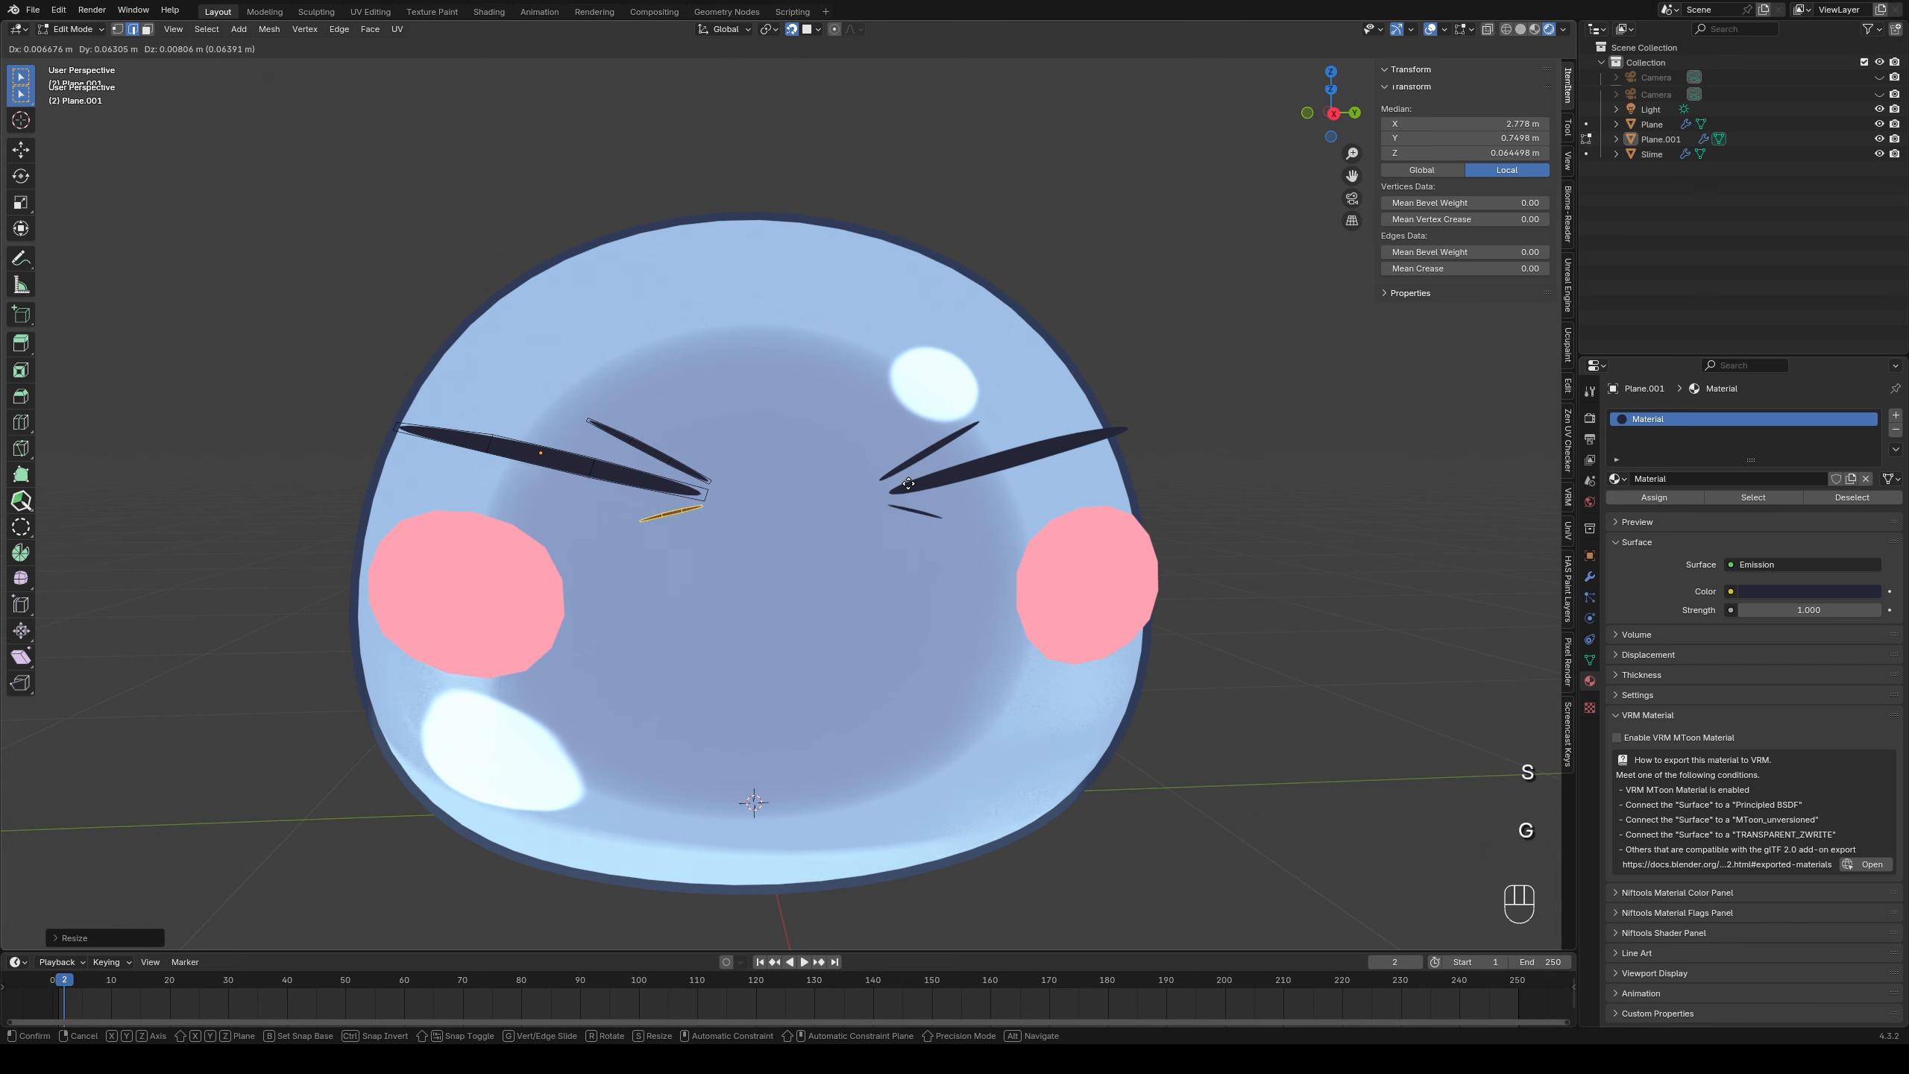
{"action": "left_click", "coordinate": [919, 483]}
{"action": "key", "text": "r"}
{"action": "left_click", "coordinate": [1086, 537]}
{"action": "left_click", "coordinate": [1146, 221]}
{"action": "scroll", "coordinate": [823, 273], "scroll_direction": "down", "scroll_amount": 2}
{"action": "key", "text": "Tab"}
{"action": "middle_click_drag", "start_coordinate": [823, 273], "coordinate": [969, 311]}
{"action": "scroll", "coordinate": [1017, 316], "scroll_direction": "down", "scroll_amount": 2}
{"action": "middle_click_drag", "start_coordinate": [993, 425], "coordinate": [934, 386]}
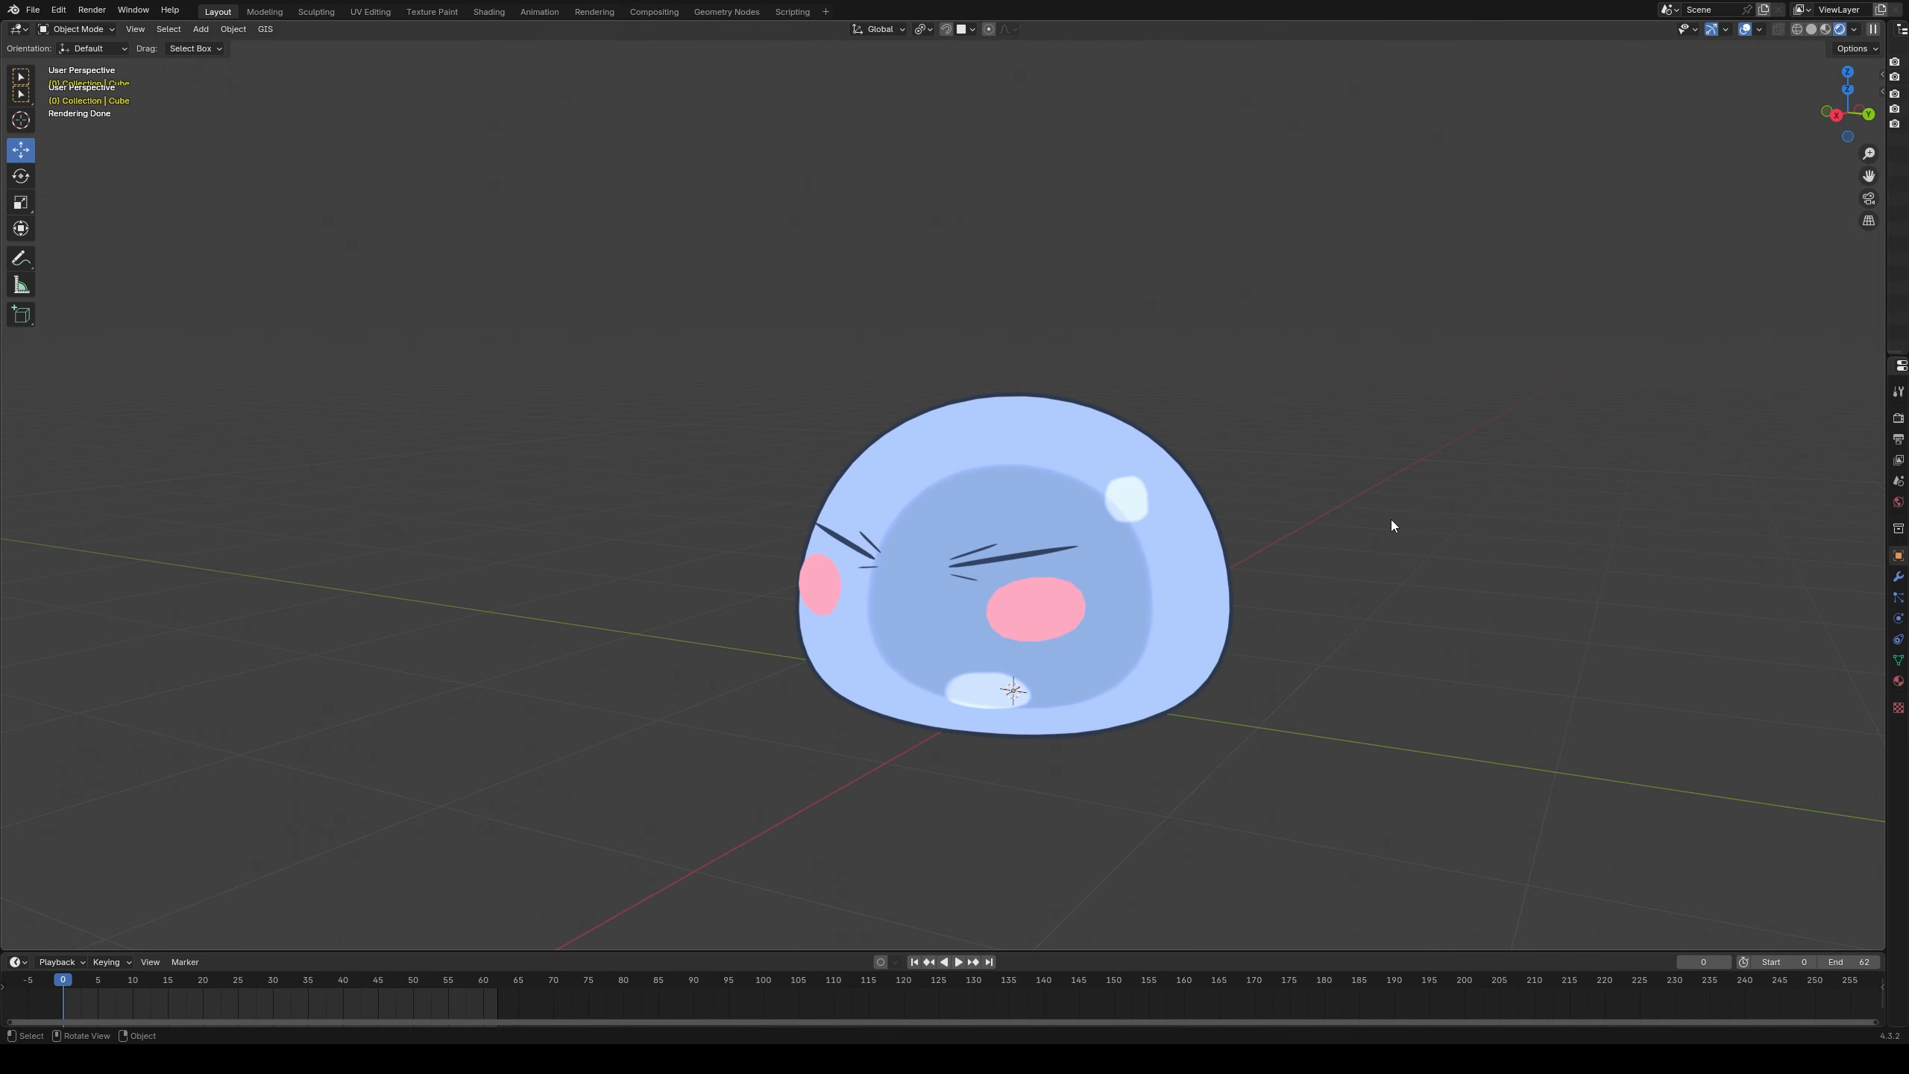
{"action": "middle_click_drag", "start_coordinate": [1392, 520], "coordinate": [1259, 584]}
{"action": "key", "text": "ctrl+z"}
{"action": "key", "text": "alt+a"}
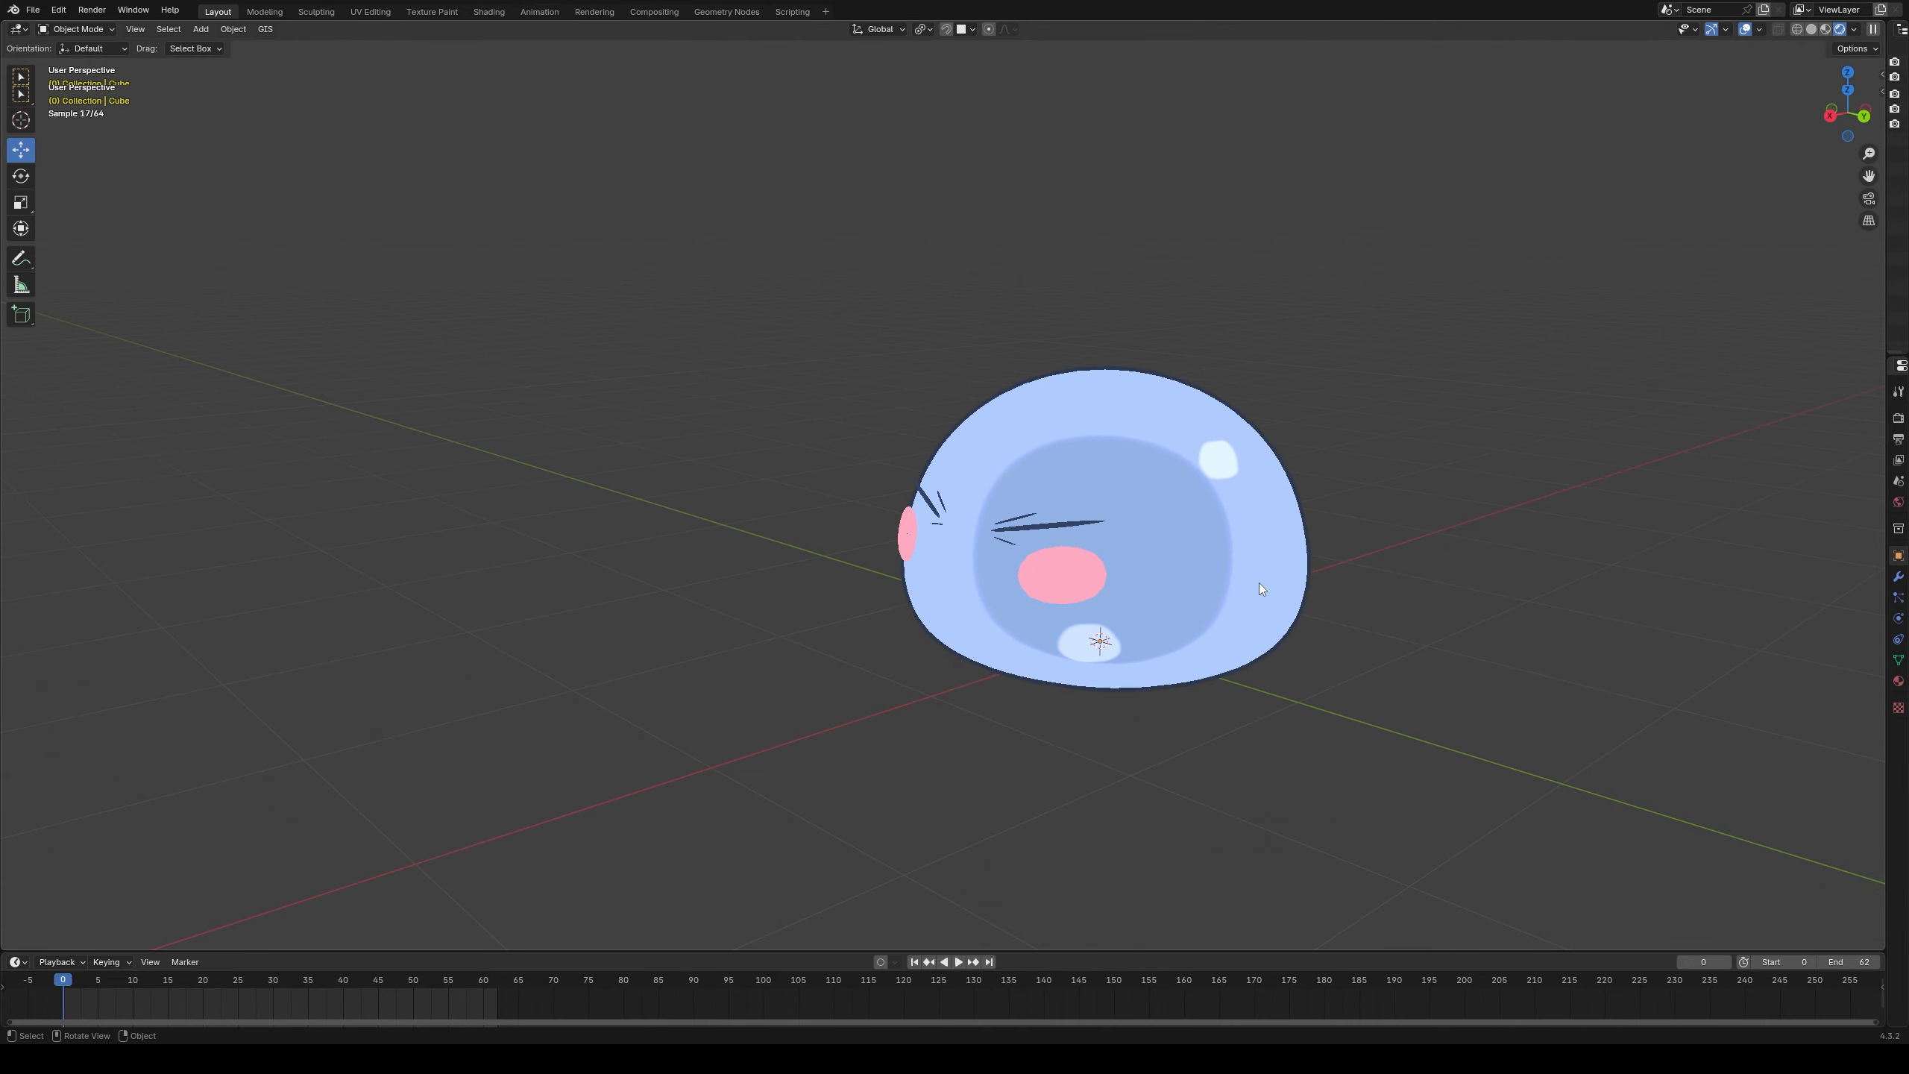
{"action": "middle_click_drag", "start_coordinate": [992, 725], "coordinate": [1236, 706]}
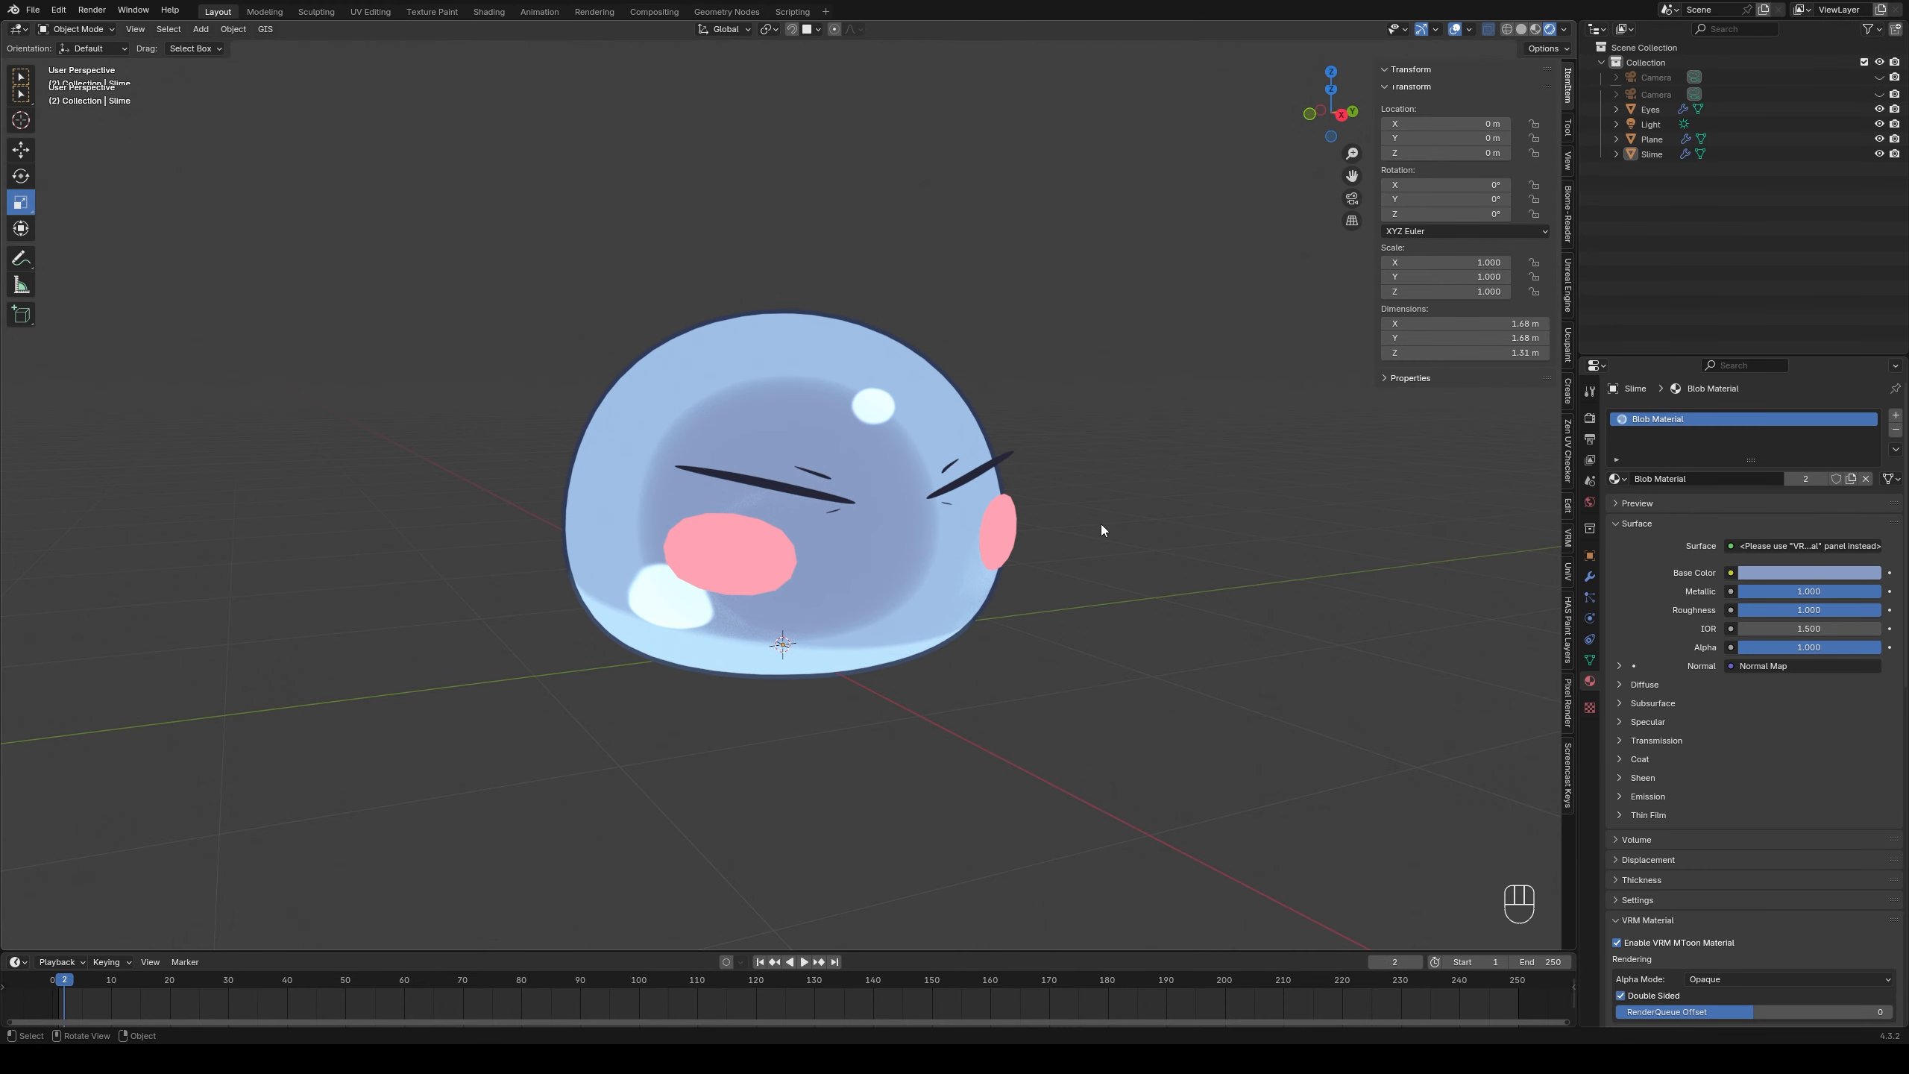
- Rename the blush marks' Plane object as Cheeks
{"action": "double_click", "coordinate": [1651, 139]}
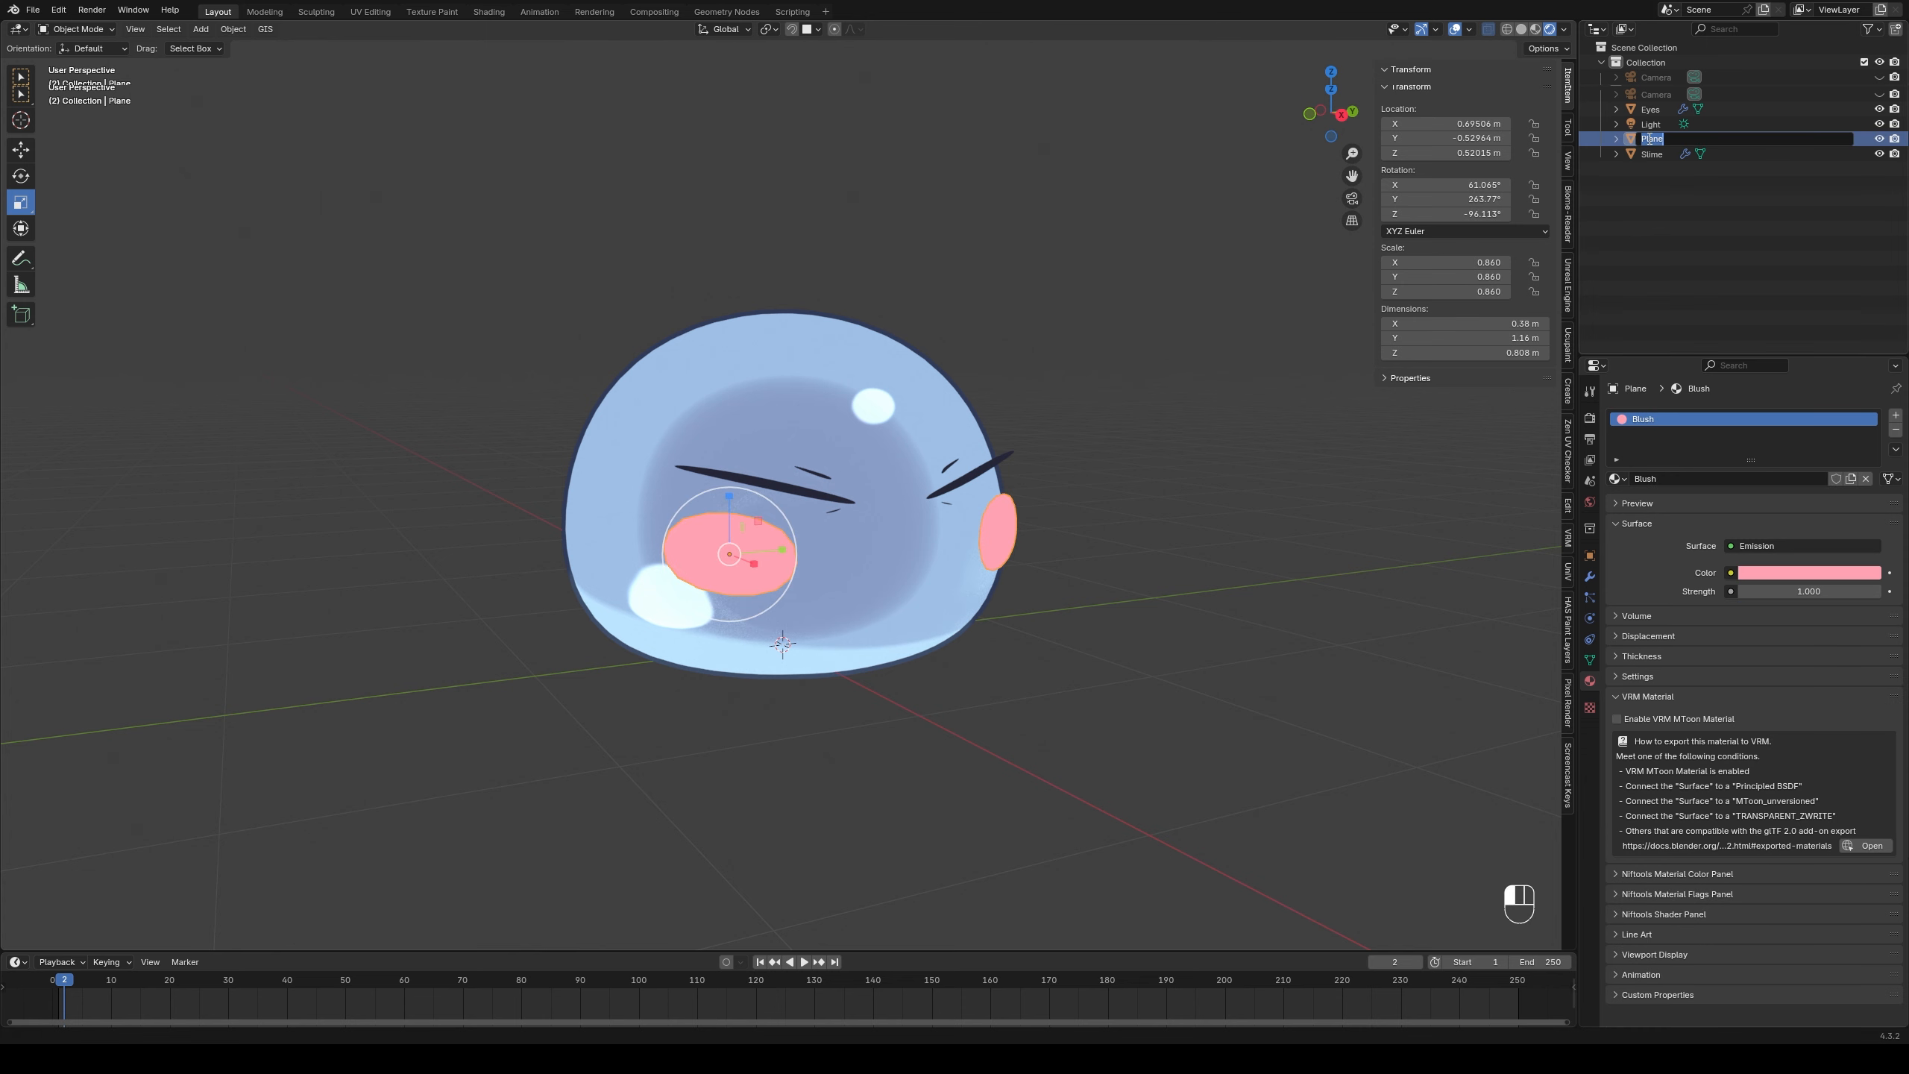
{"action": "type", "text": "Cheeks"}
{"action": "key", "text": "Return"}
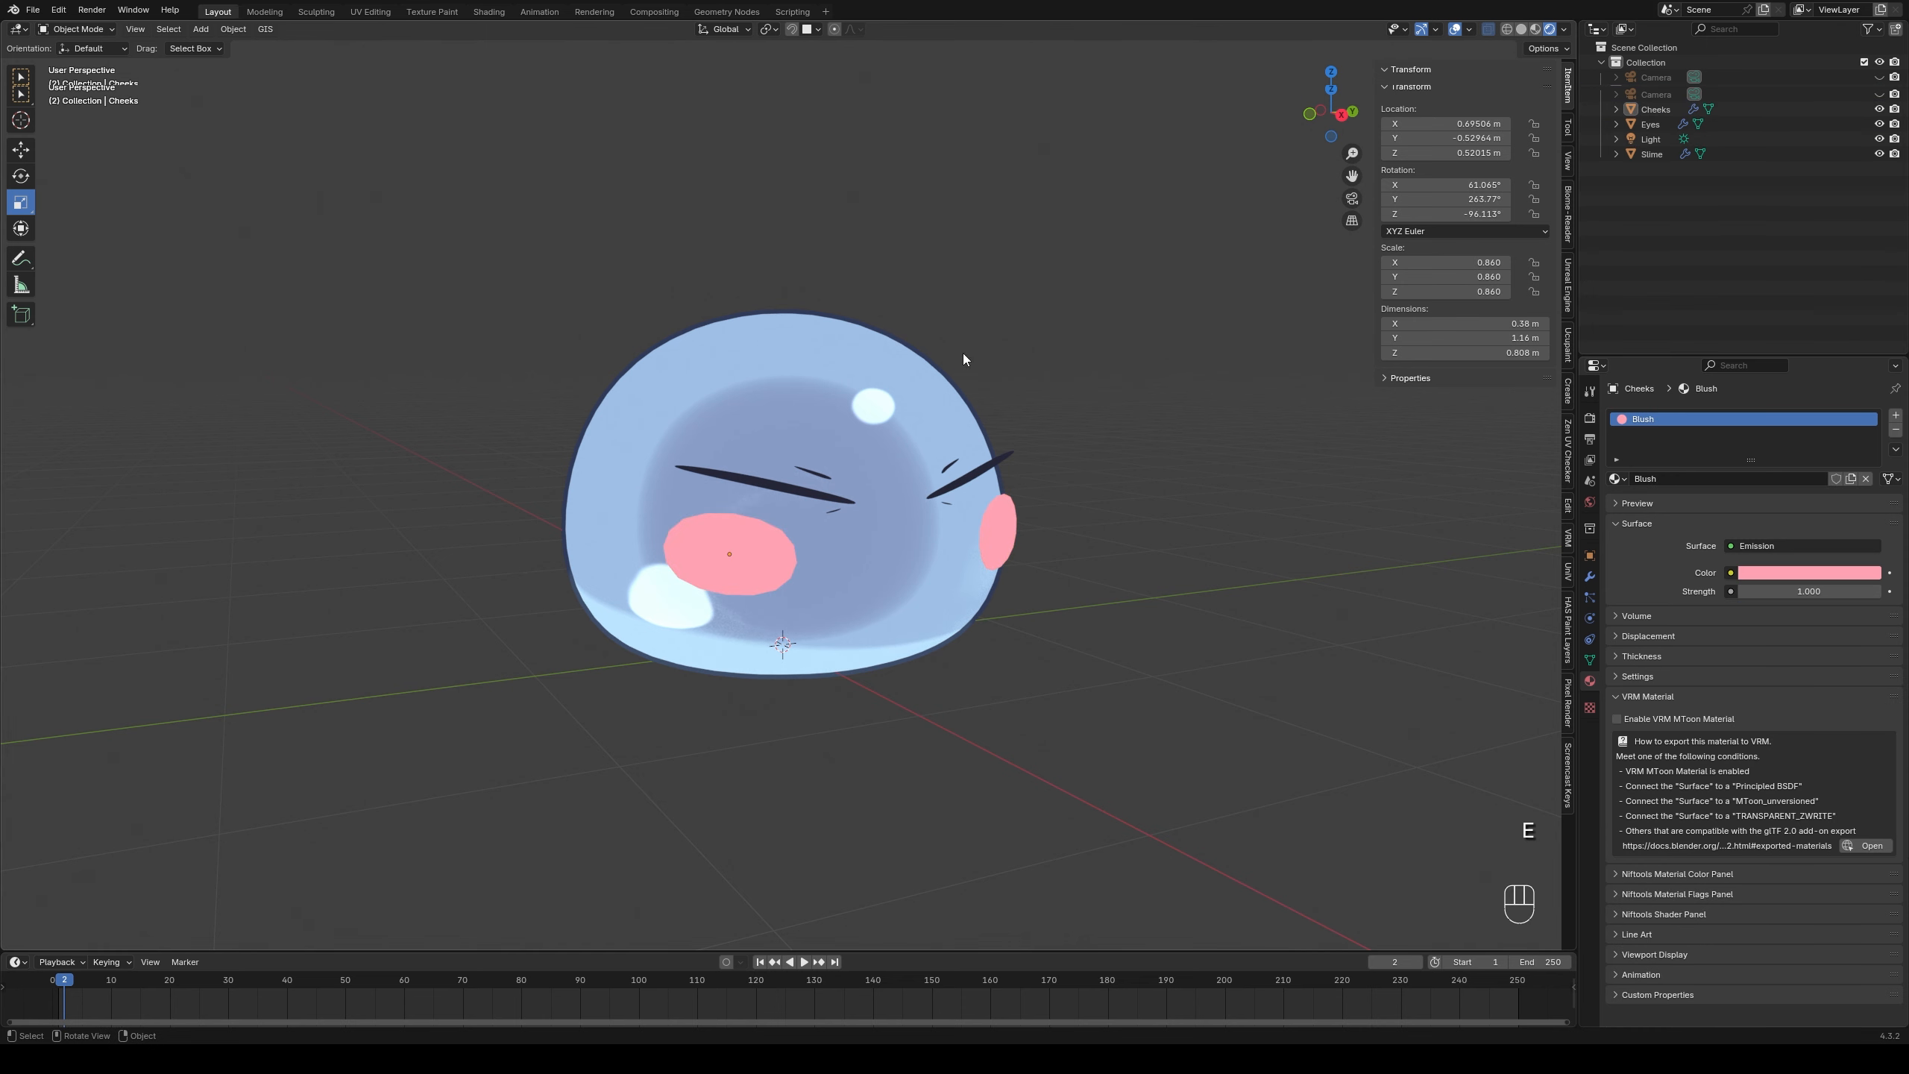
- Go to frame 0 and set the animation's start frame to 0
{"action": "middle_click_drag", "start_coordinate": [964, 354], "coordinate": [907, 451]}
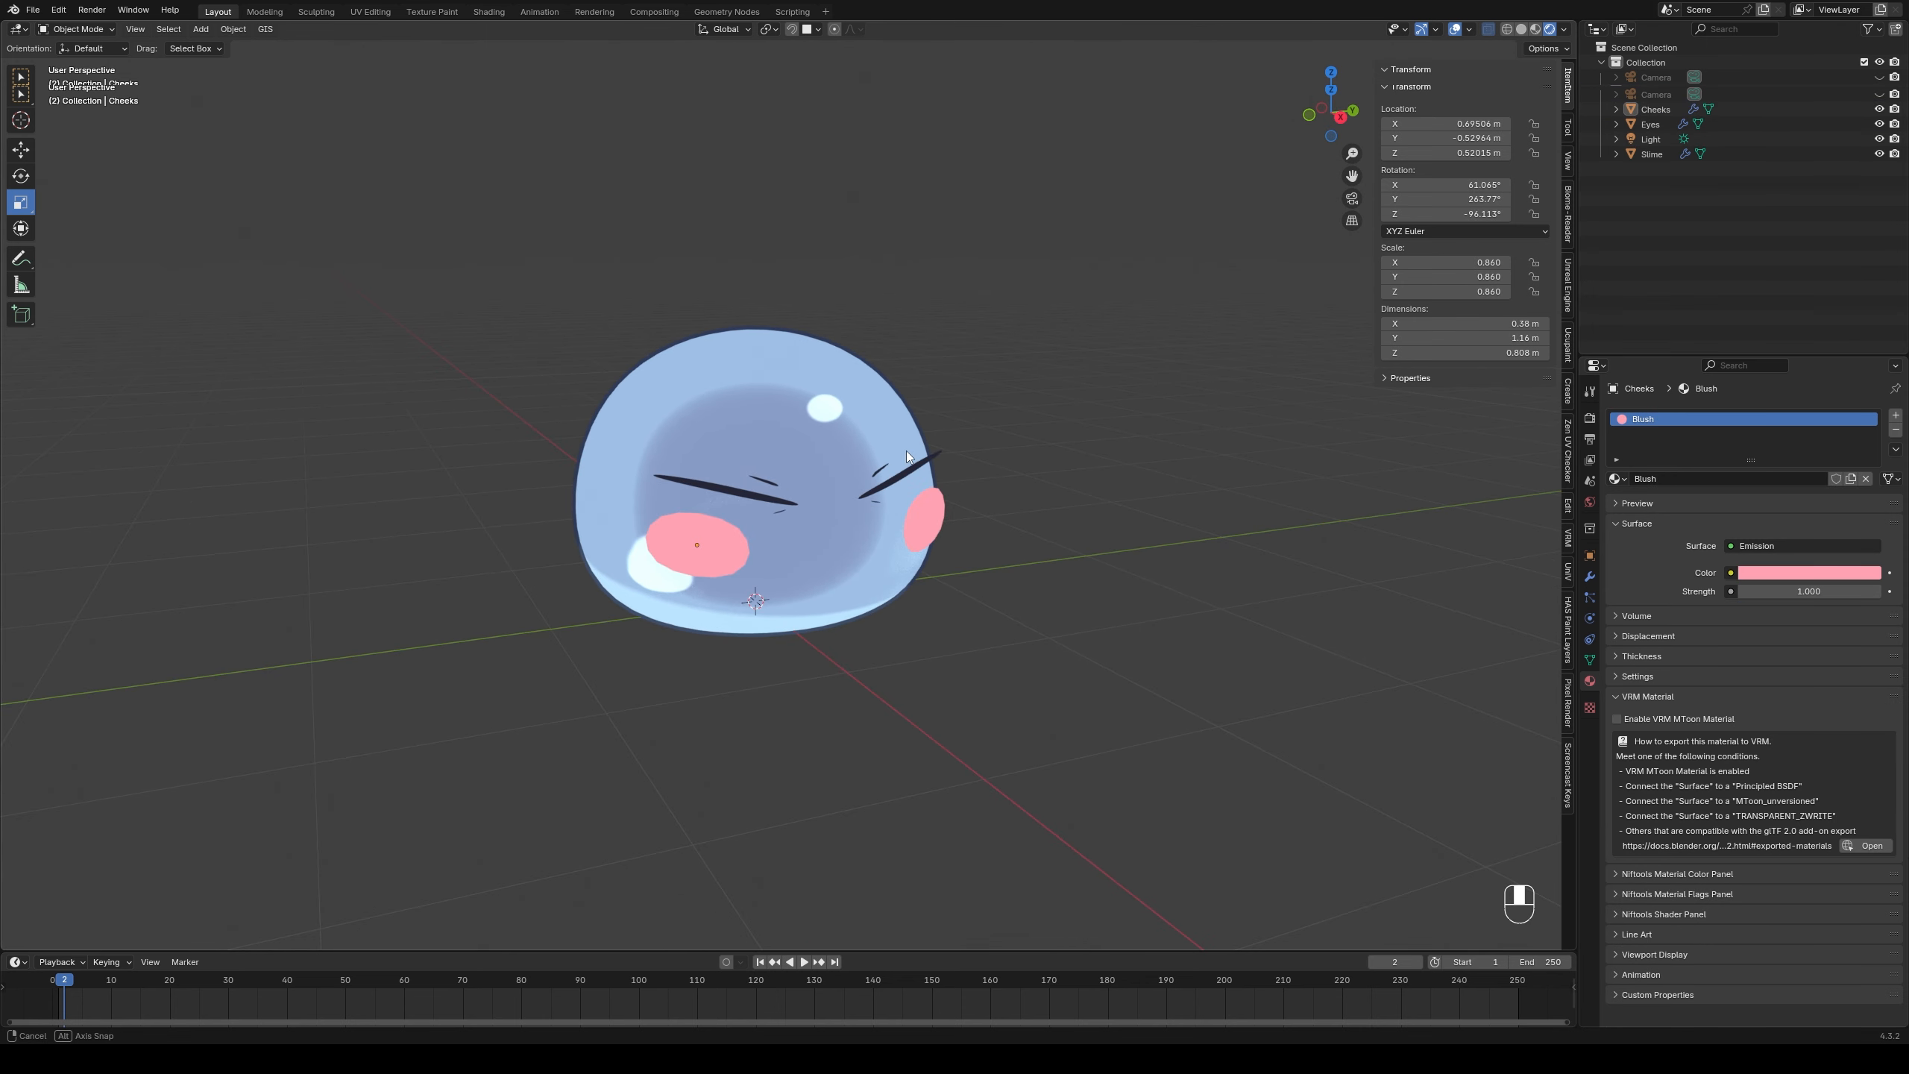
{"action": "left_click", "coordinate": [777, 398]}
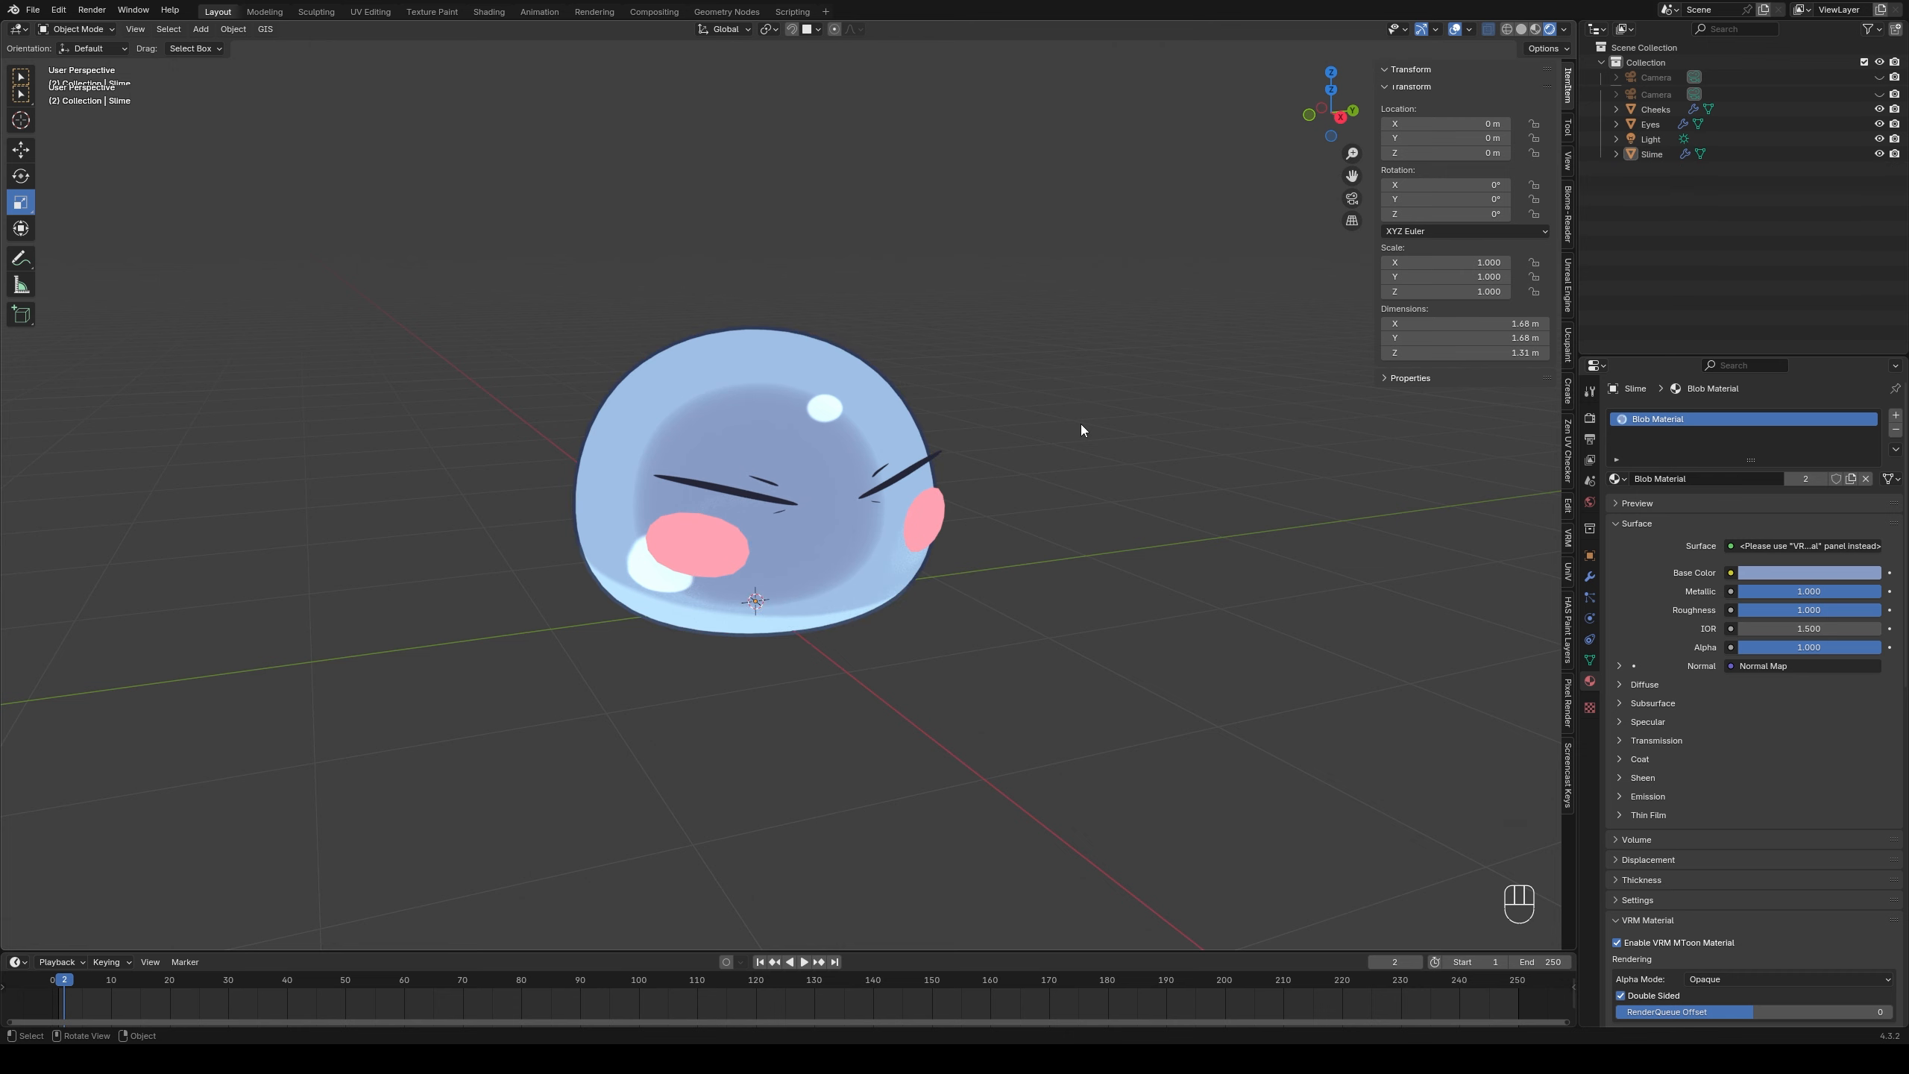
{"action": "middle_click_drag", "start_coordinate": [997, 470], "coordinate": [1032, 558], "text": "shift"}
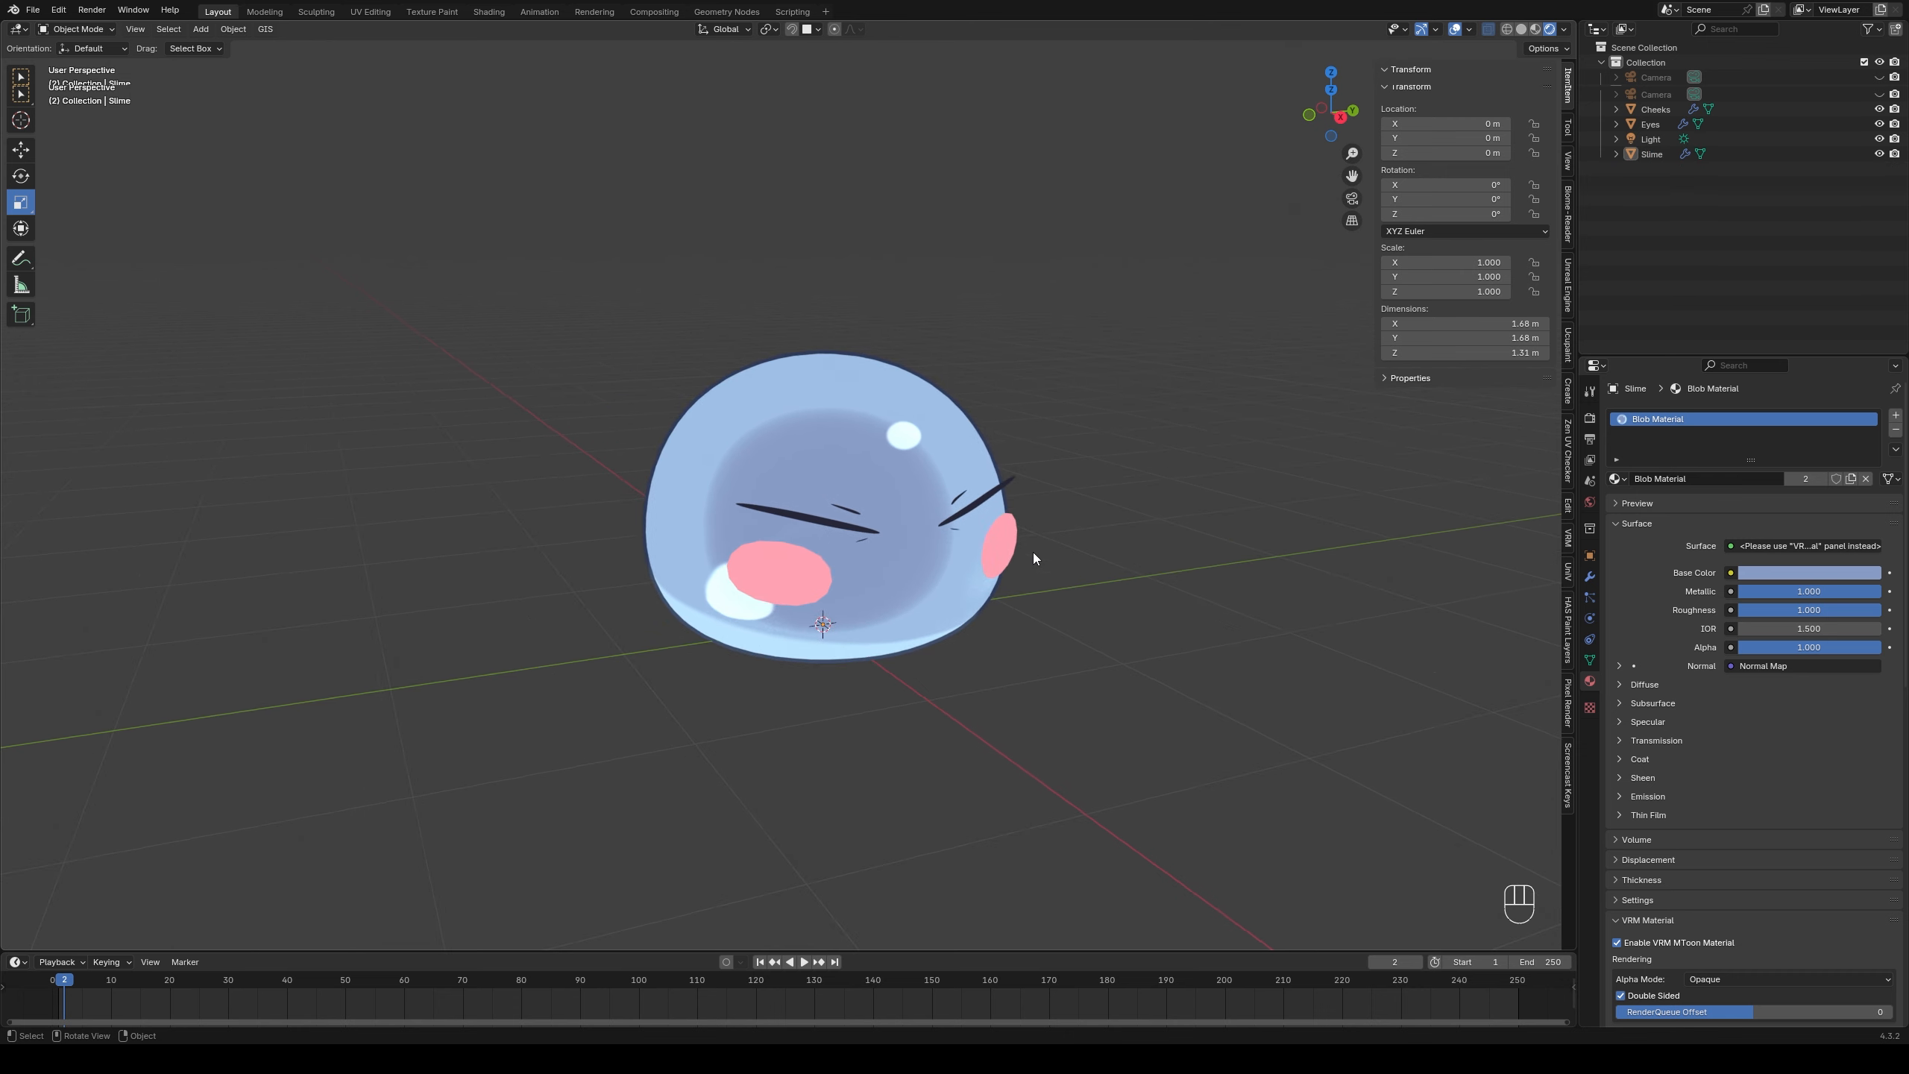
{"action": "left_click", "coordinate": [909, 577]}
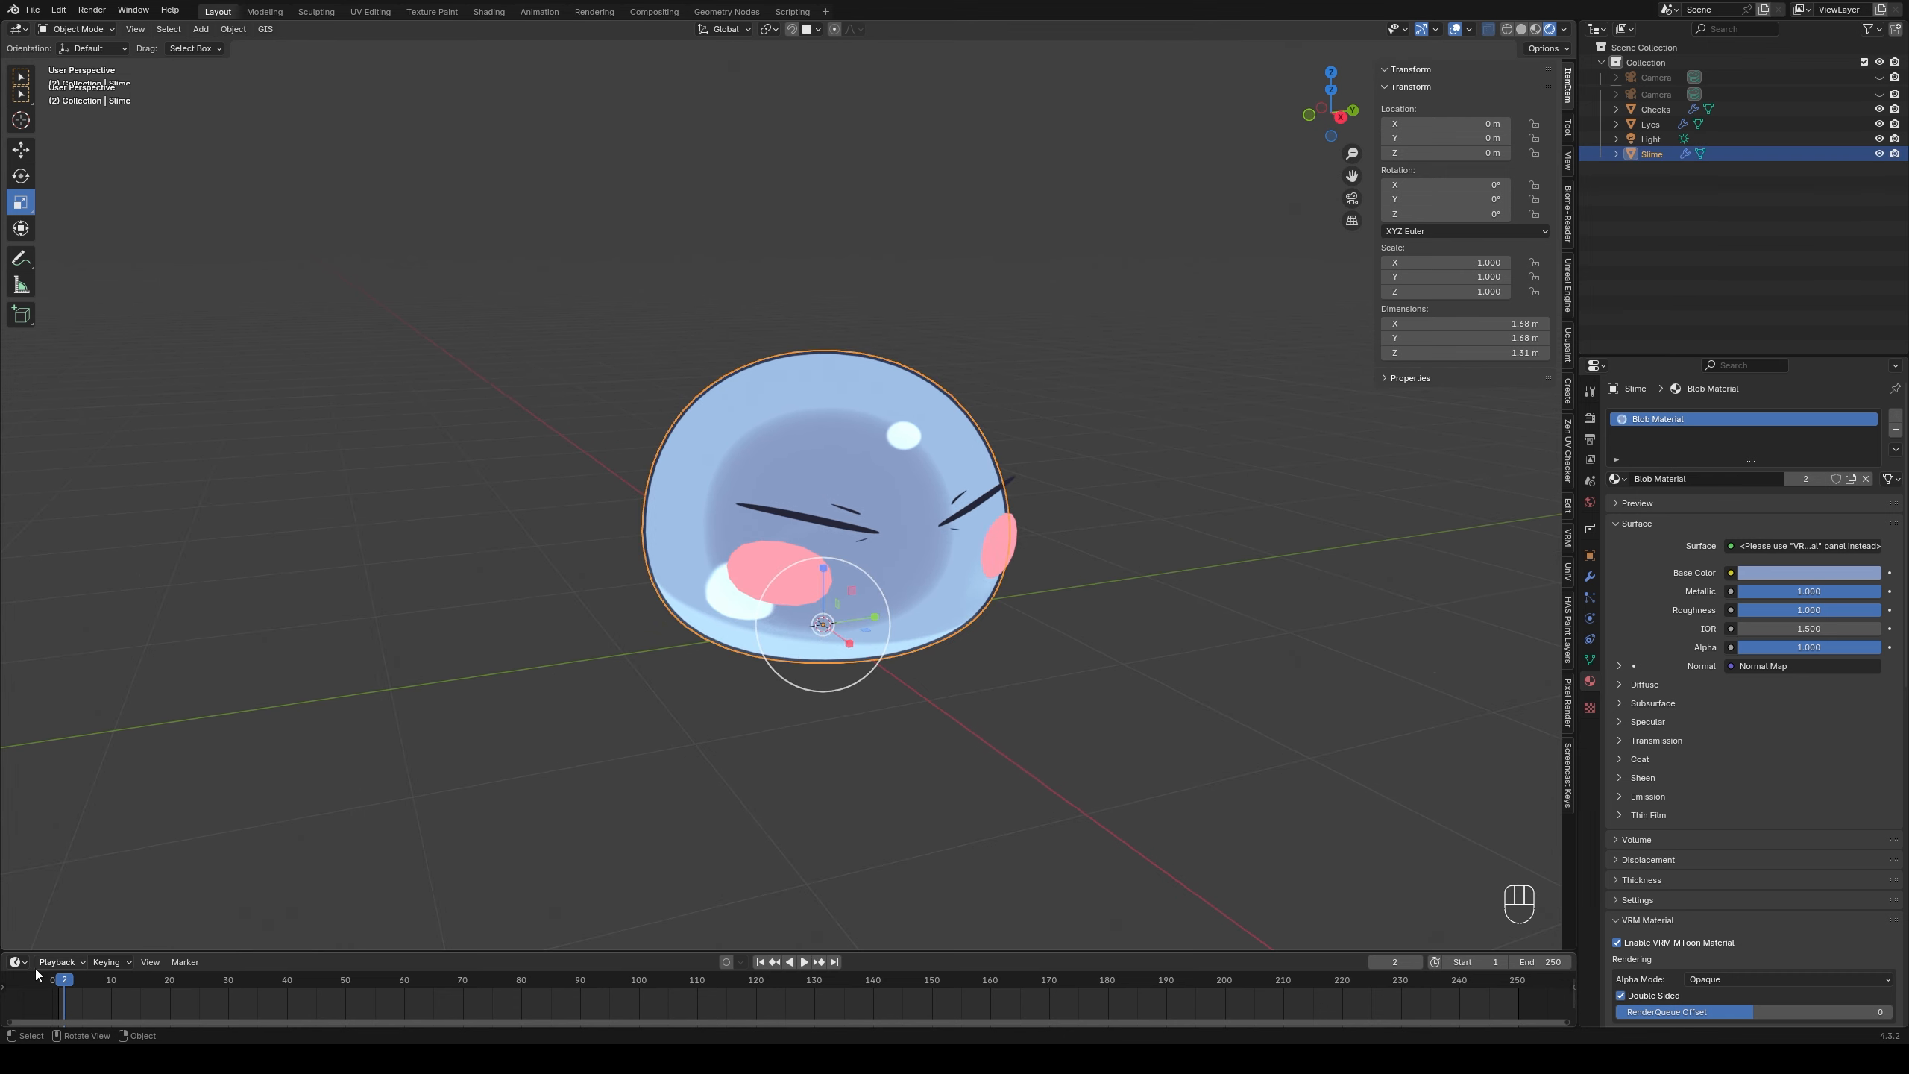
{"action": "left_click", "coordinate": [52, 997]}
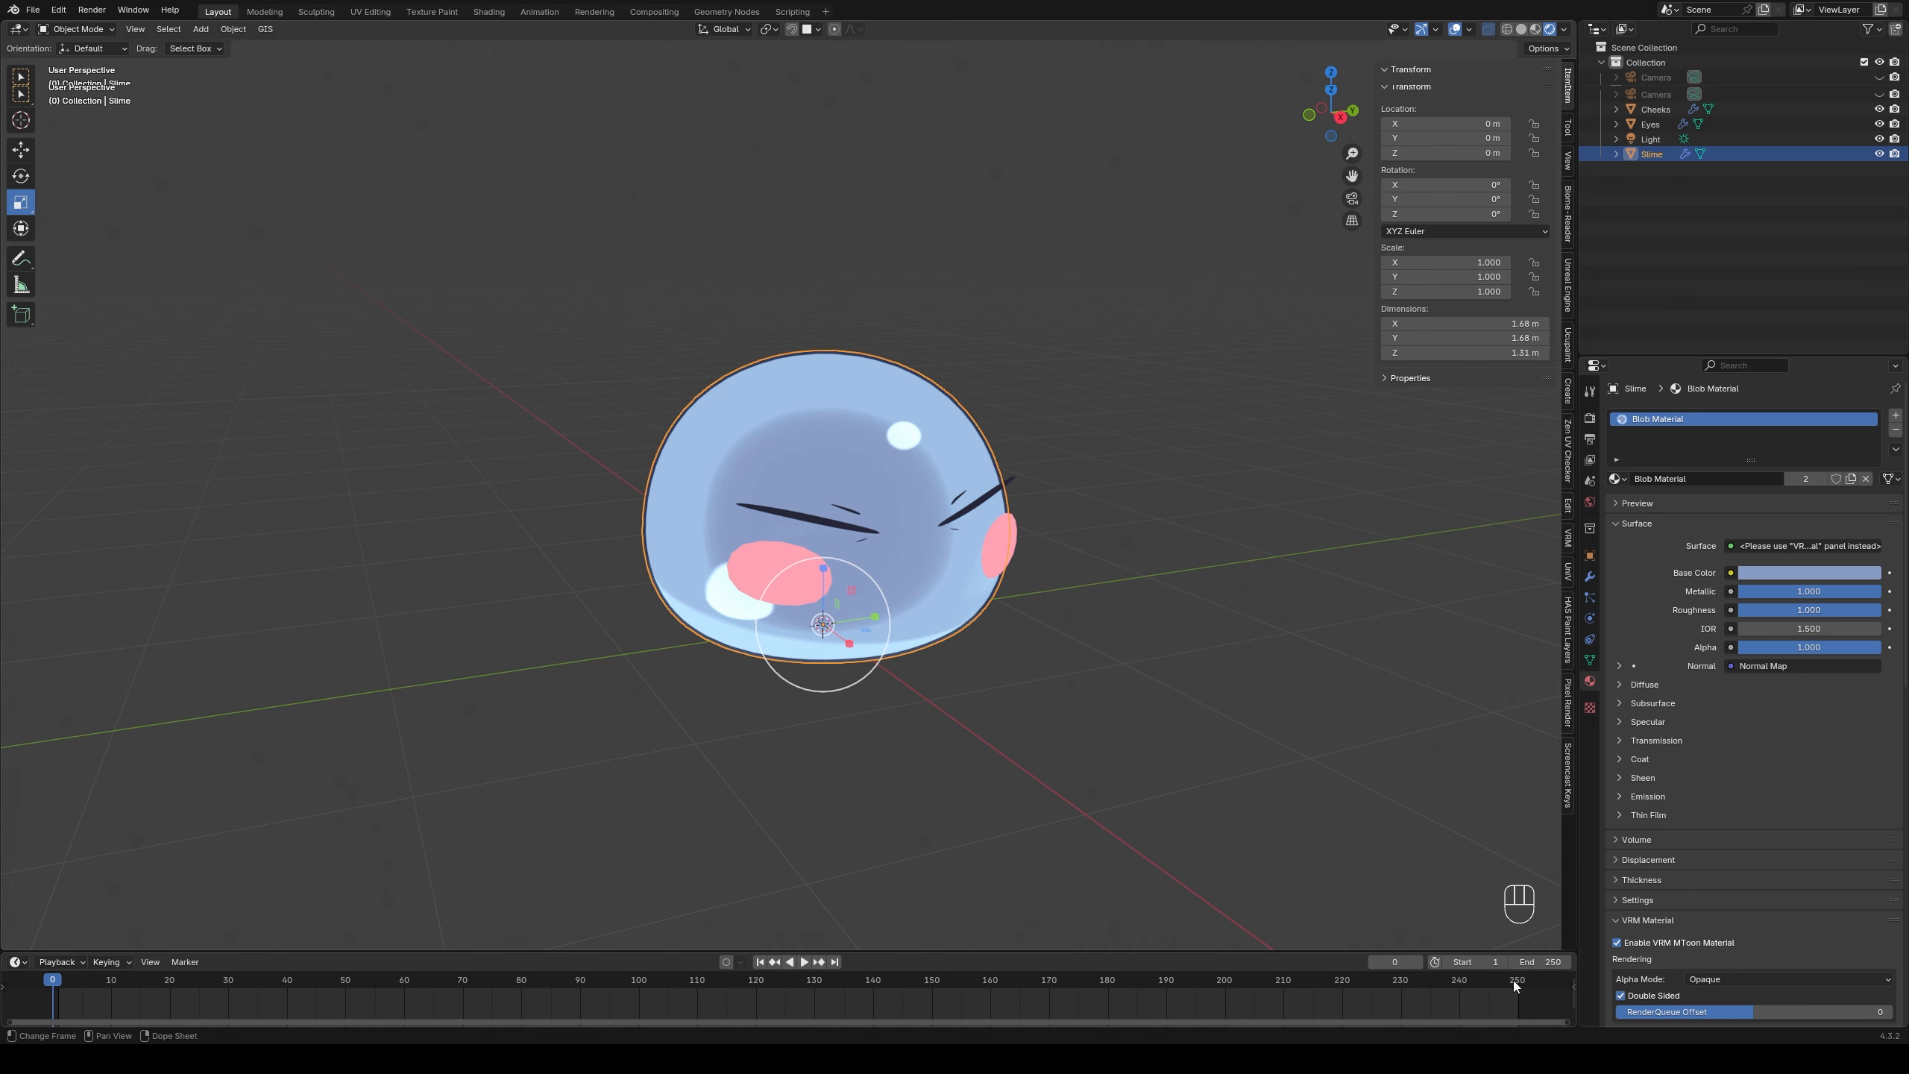
{"action": "left_click_drag", "start_coordinate": [1477, 962], "coordinate": [1460, 963]}
- Parent the Eyes and Cheeks objects to the Slime
{"action": "scroll", "coordinate": [874, 540], "scroll_direction": "up", "scroll_amount": 3}
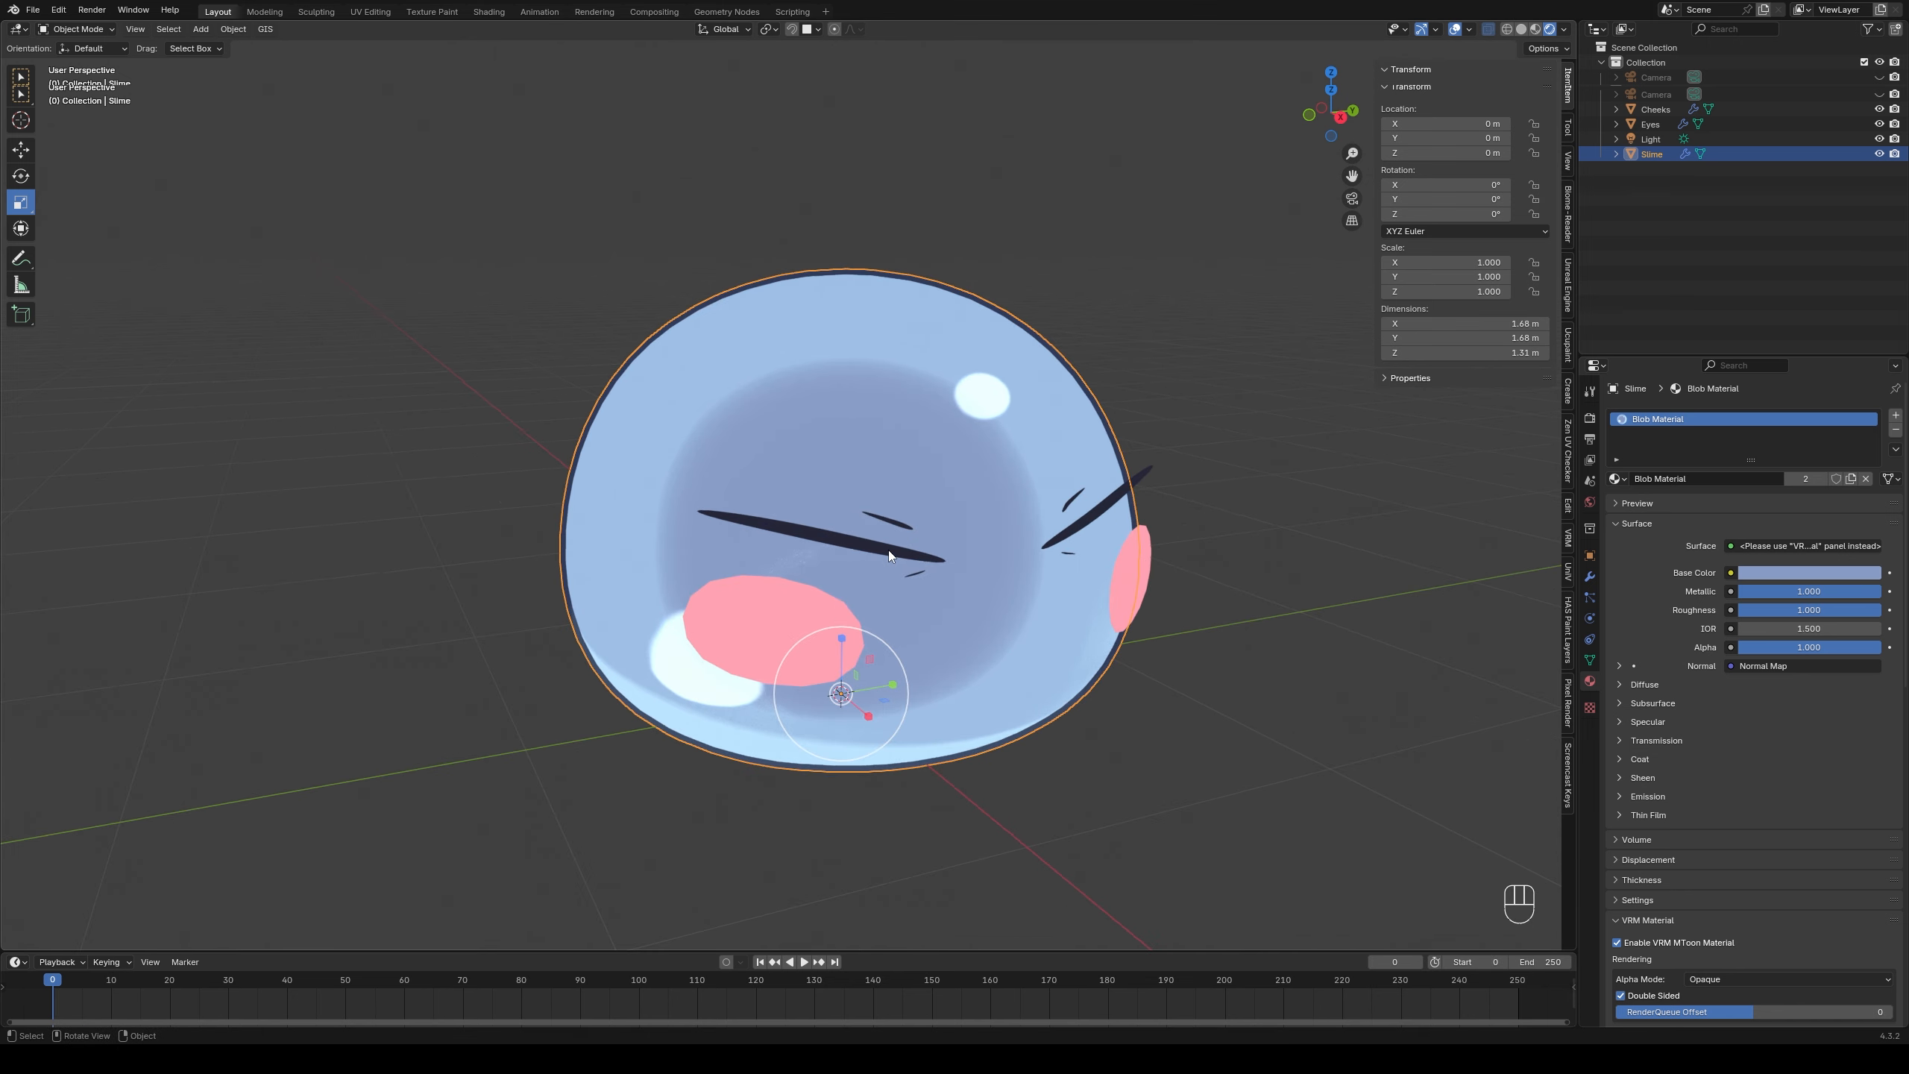
{"action": "left_click", "coordinate": [893, 550]}
{"action": "left_click", "coordinate": [800, 651], "text": "ctrl"}
{"action": "left_click", "coordinate": [925, 410], "text": "ctrl"}
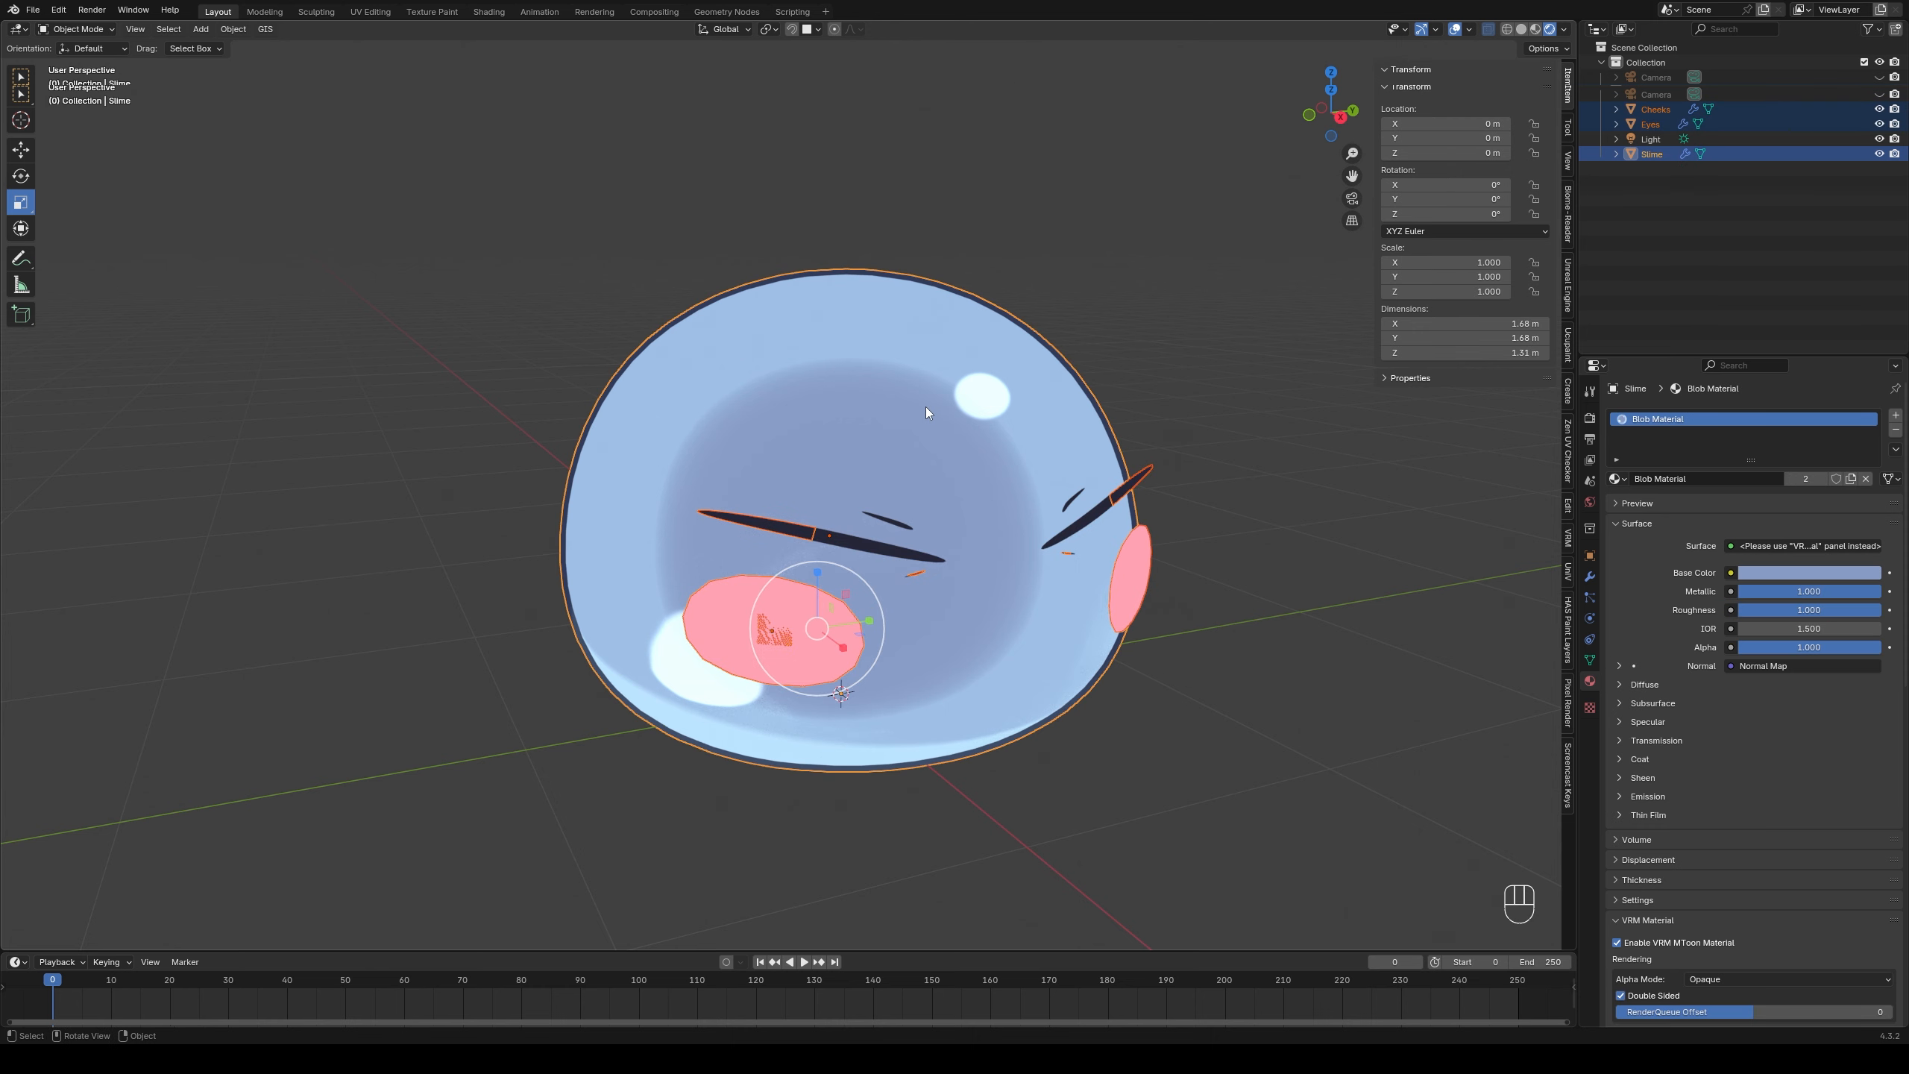
{"action": "key", "text": "ctrl+p"}
{"action": "left_click", "coordinate": [924, 406]}
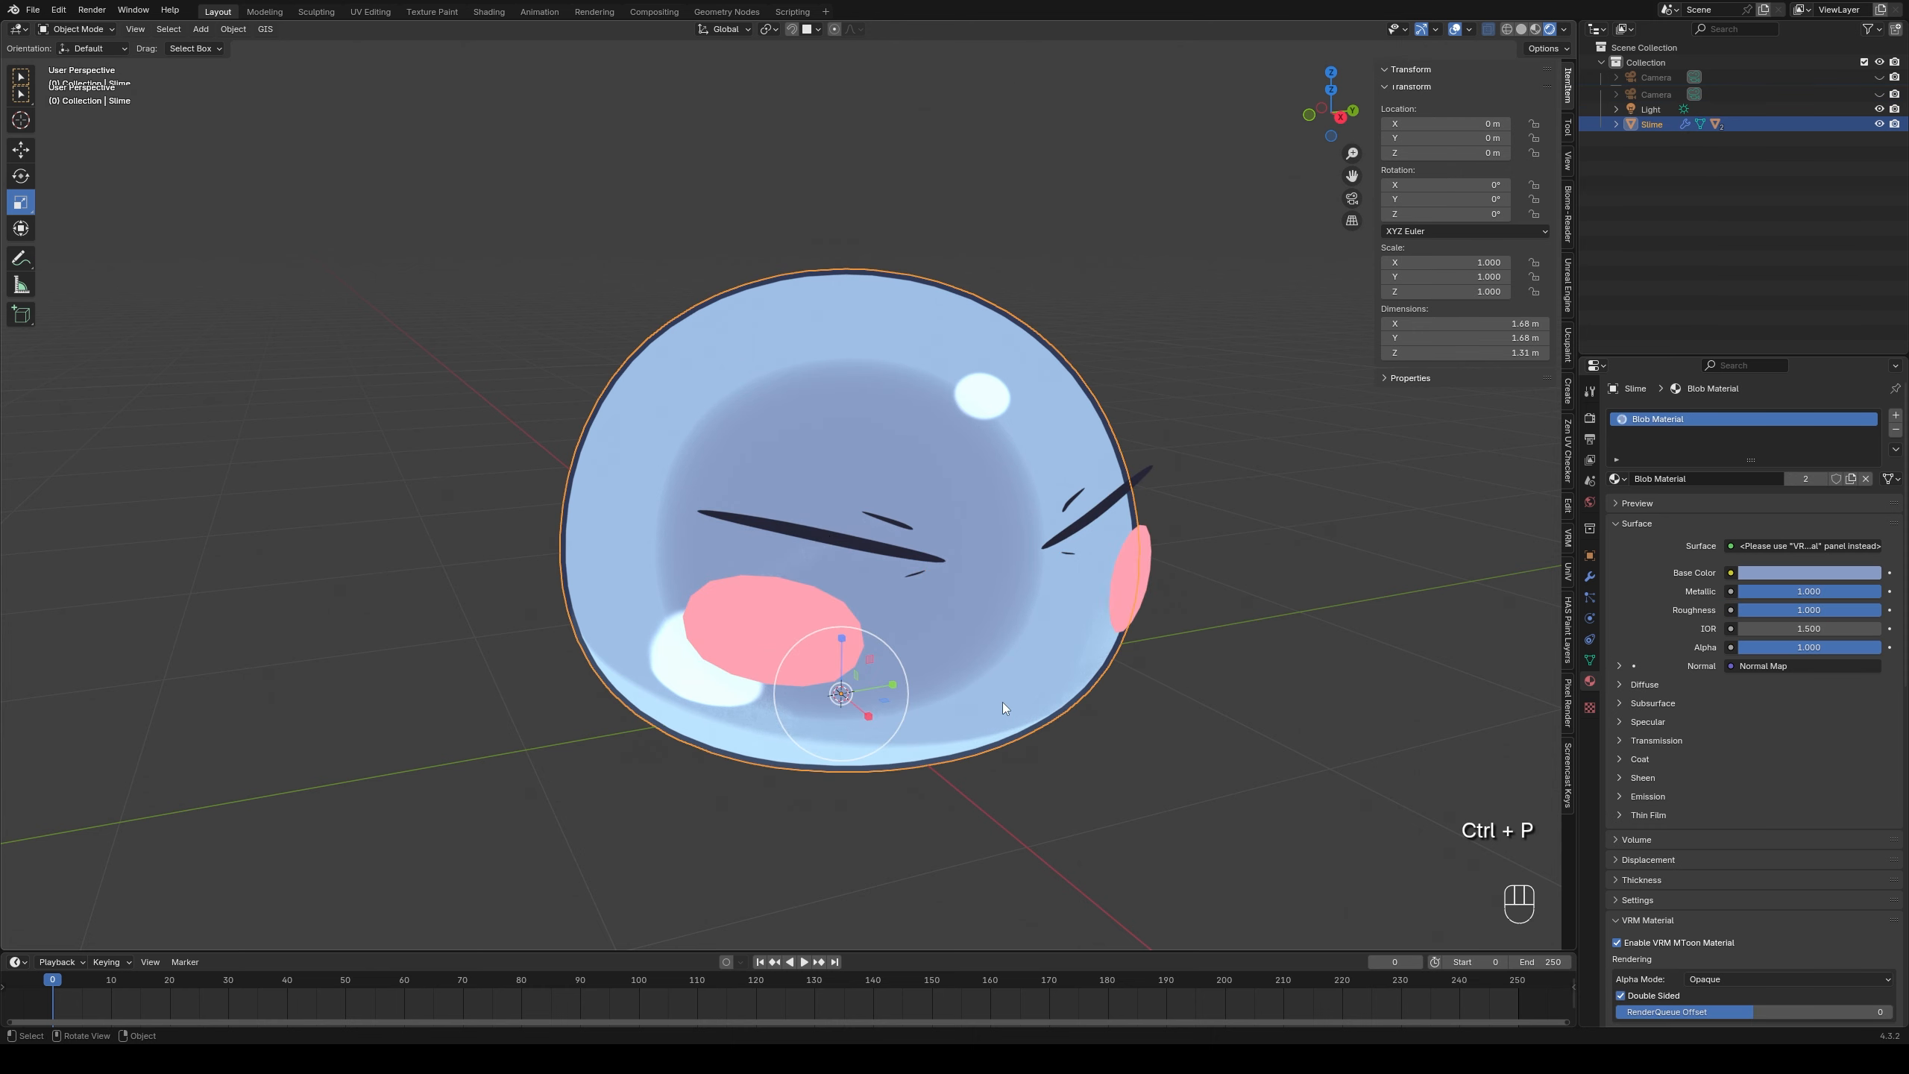
- Test-move the slime and its cheeks to check the parenting, cancelling the moves
{"action": "key", "text": "g"}
{"action": "right_click", "coordinate": [1238, 649]}
{"action": "left_click", "coordinate": [827, 654]}
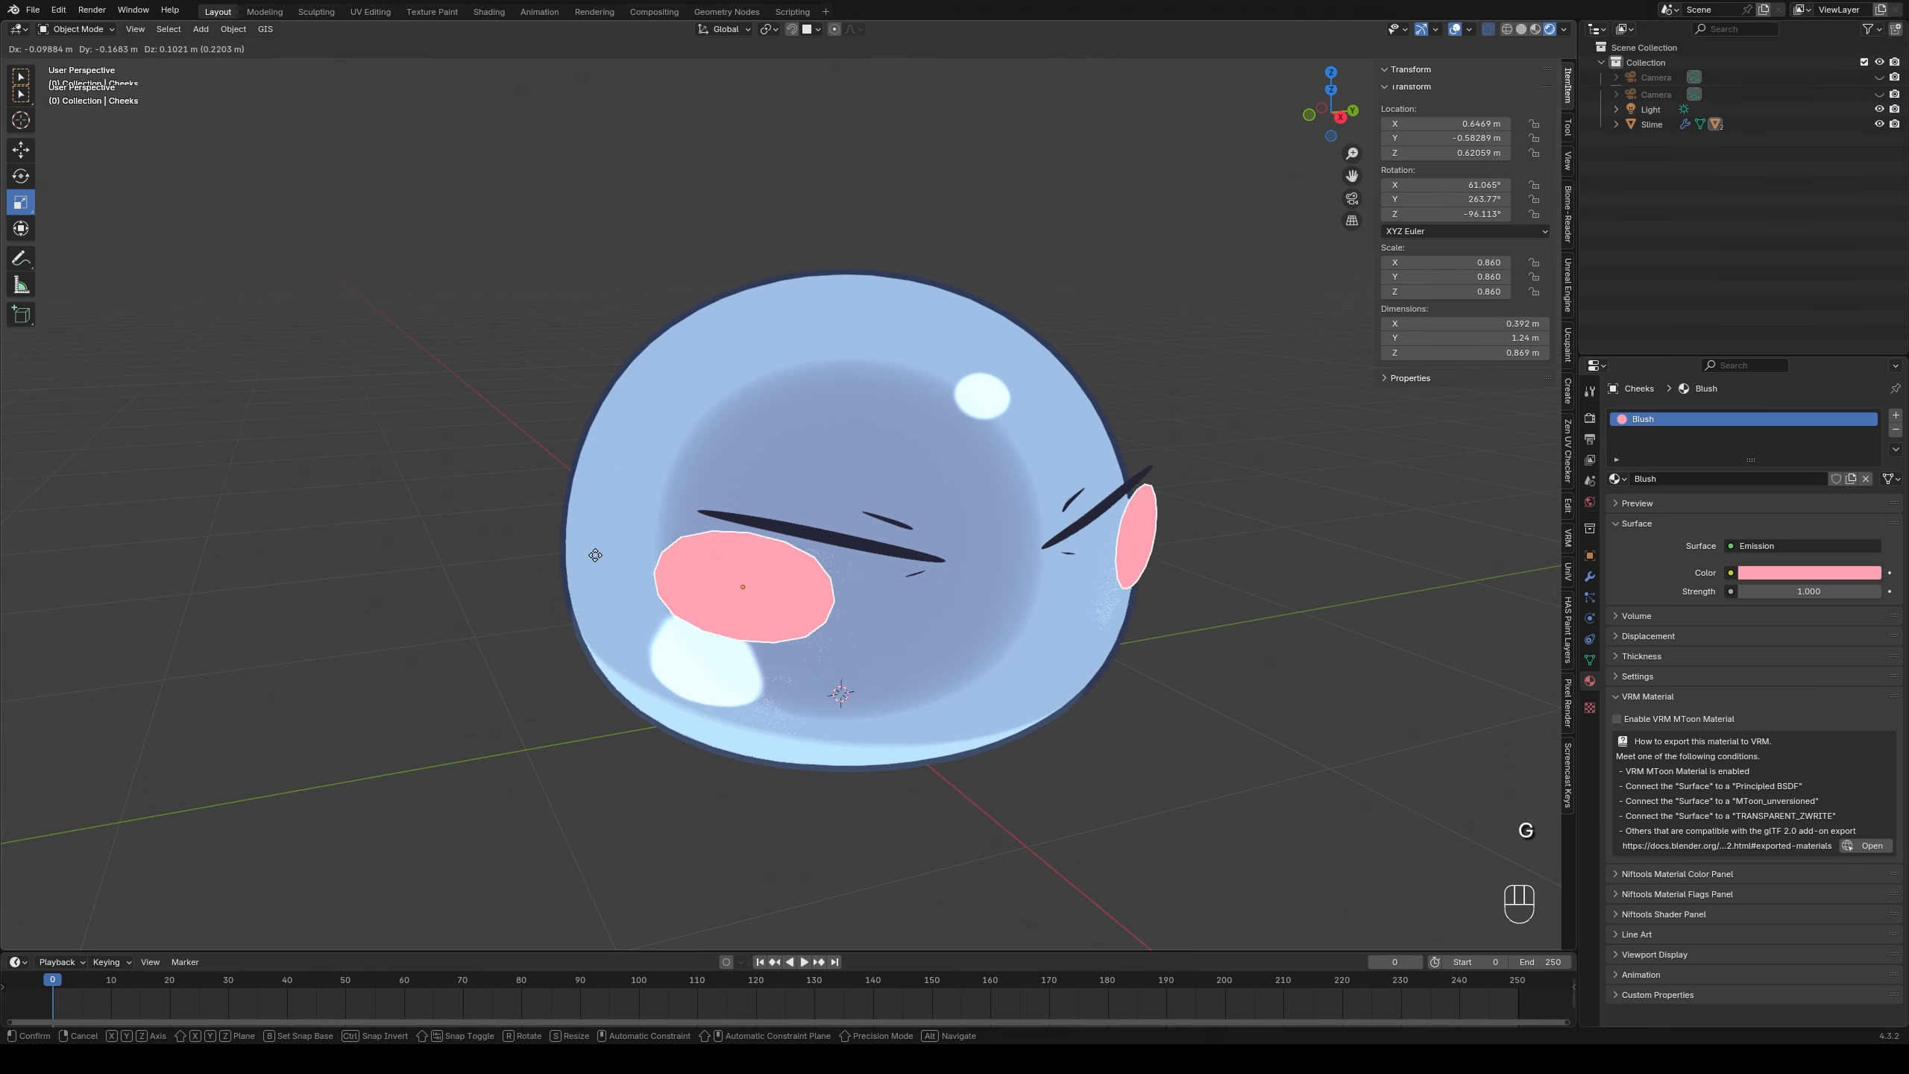
{"action": "left_click", "coordinate": [1053, 488]}
{"action": "key", "text": "g"}
{"action": "right_click", "coordinate": [1131, 548]}
- Insert a location, rotation and scale keyframe for the slime at frame 0
{"action": "left_click", "coordinate": [89, 945]}
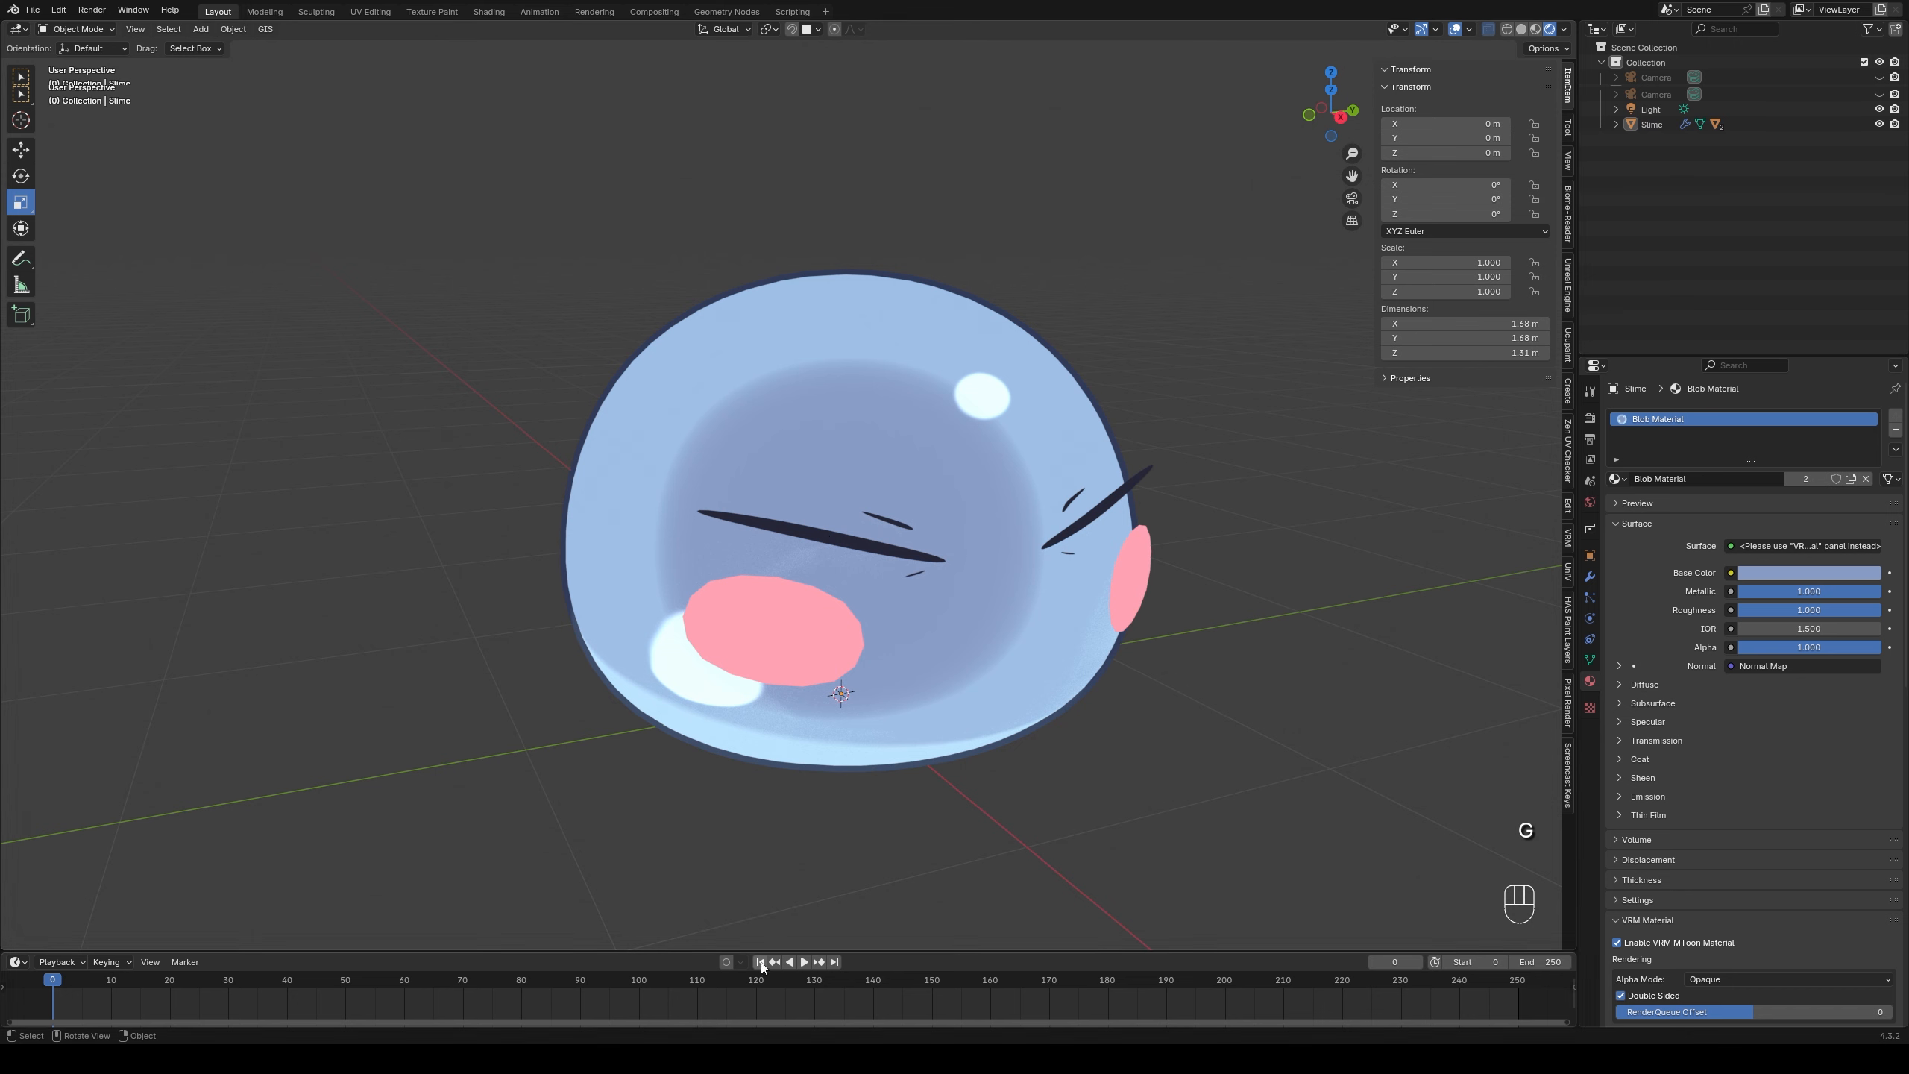
{"action": "left_click", "coordinate": [950, 549]}
{"action": "key", "text": "i"}
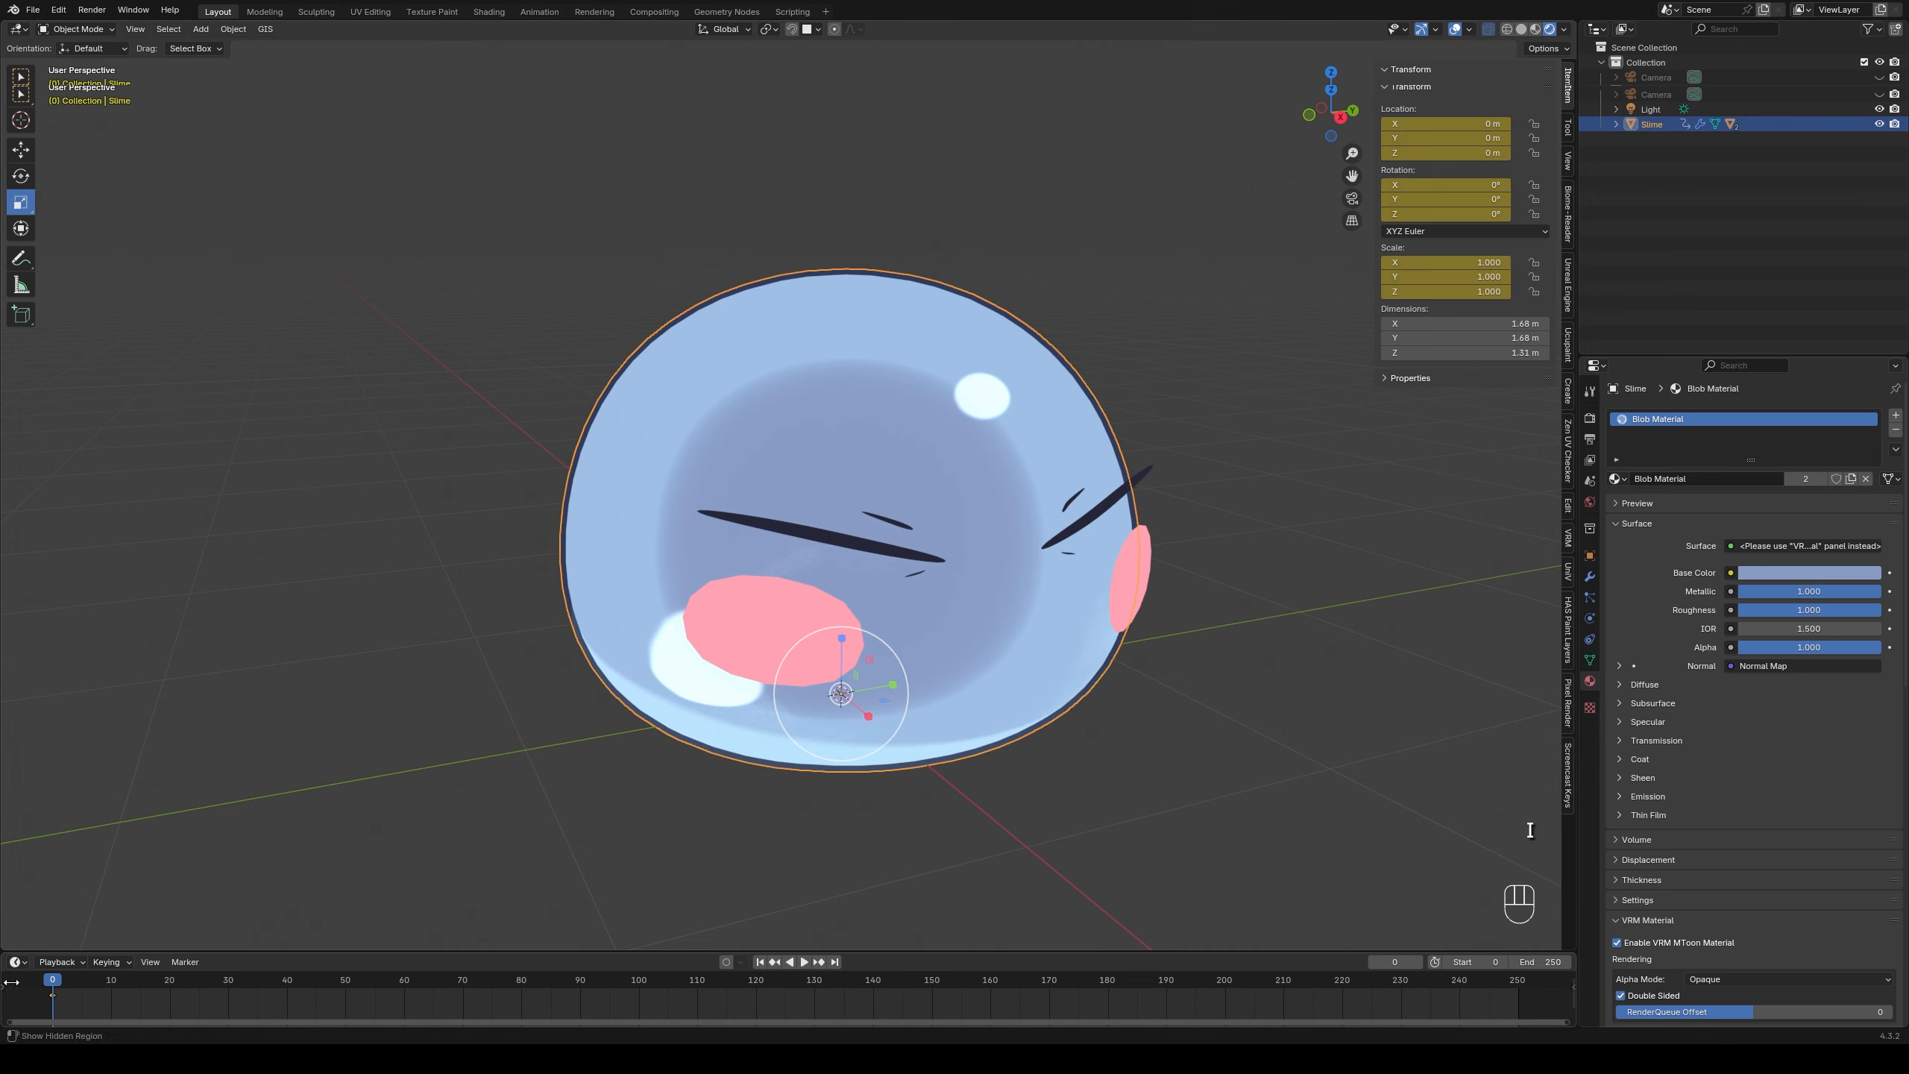
- At frame 20, raise the slime along Z to about 1.8 m
{"action": "key", "text": "space"}
{"action": "scroll", "coordinate": [284, 917], "scroll_direction": "down", "scroll_amount": 4}
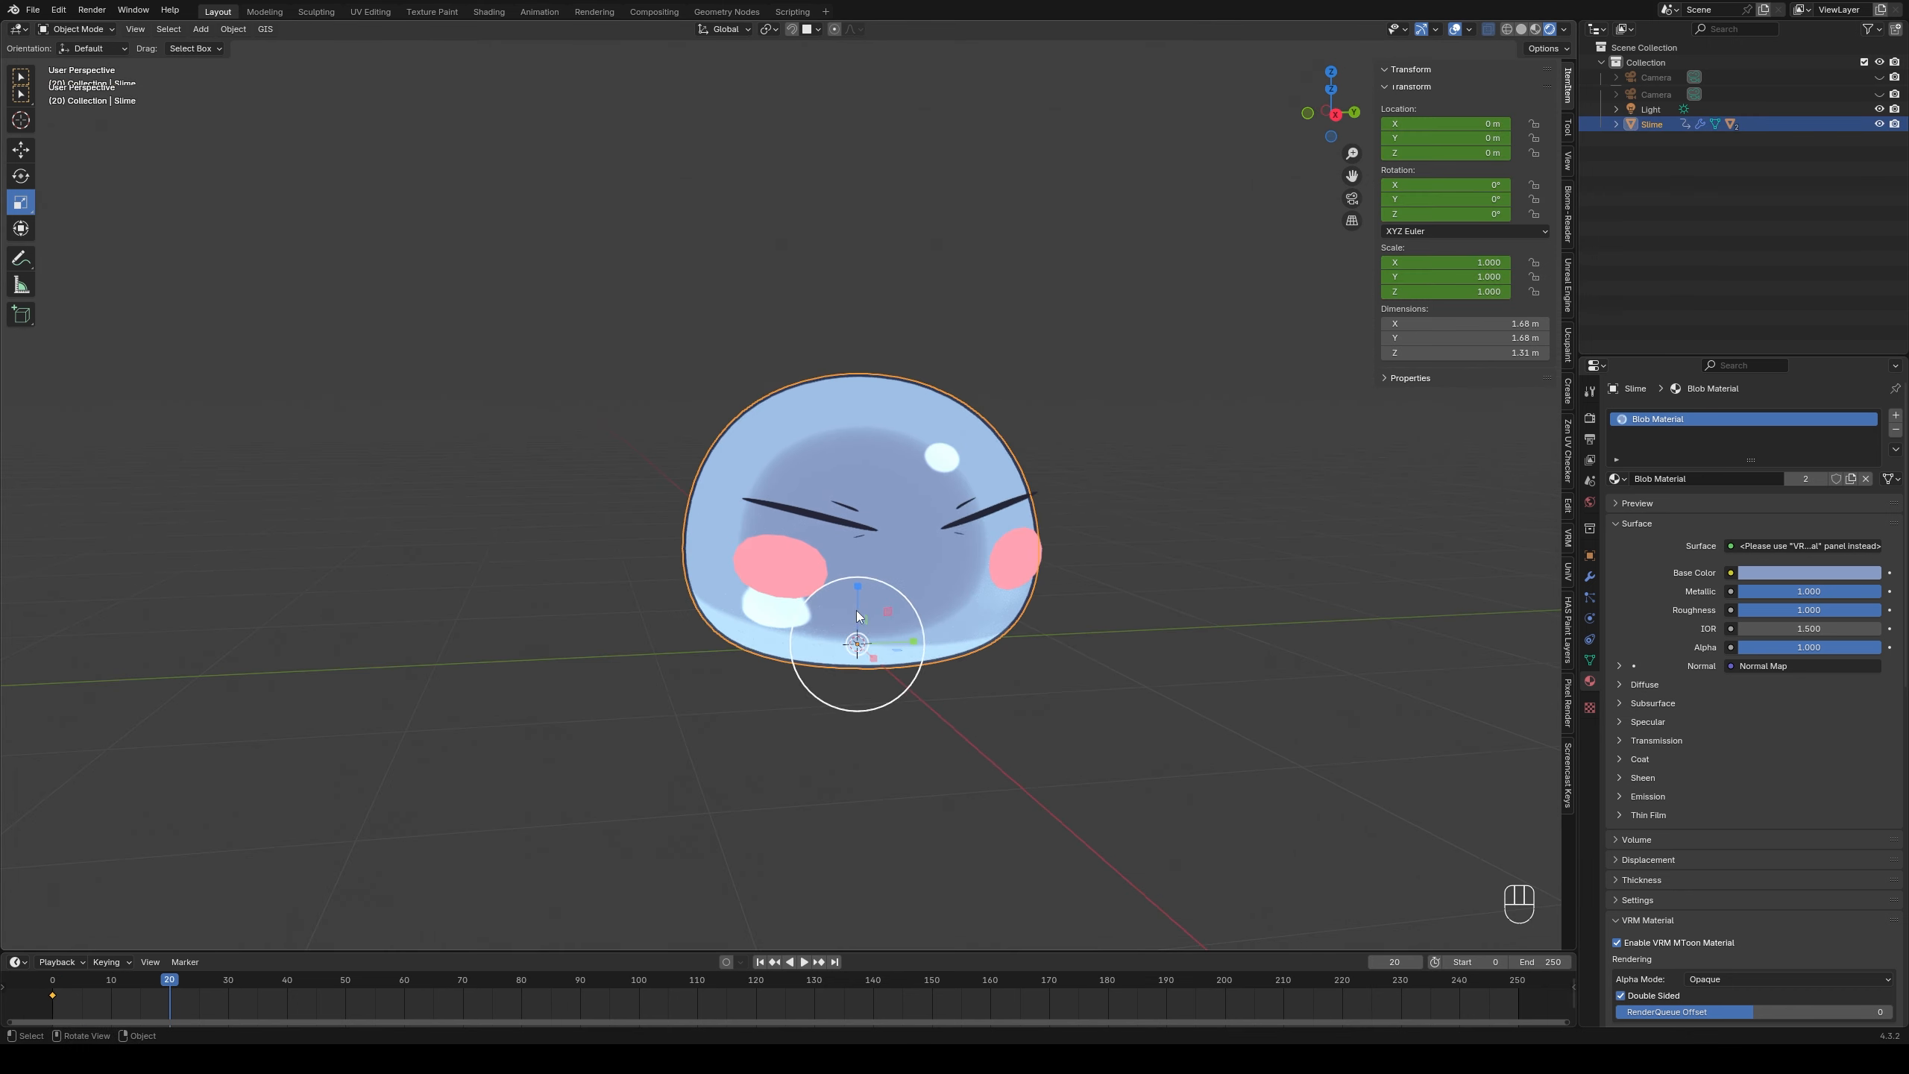
{"action": "key", "text": "g"}
{"action": "key", "text": "z"}
- Narrow the raised slime to a Y scale of about 0.675 and stretch it to a Z scale of about 1.224
{"action": "key", "text": "s"}
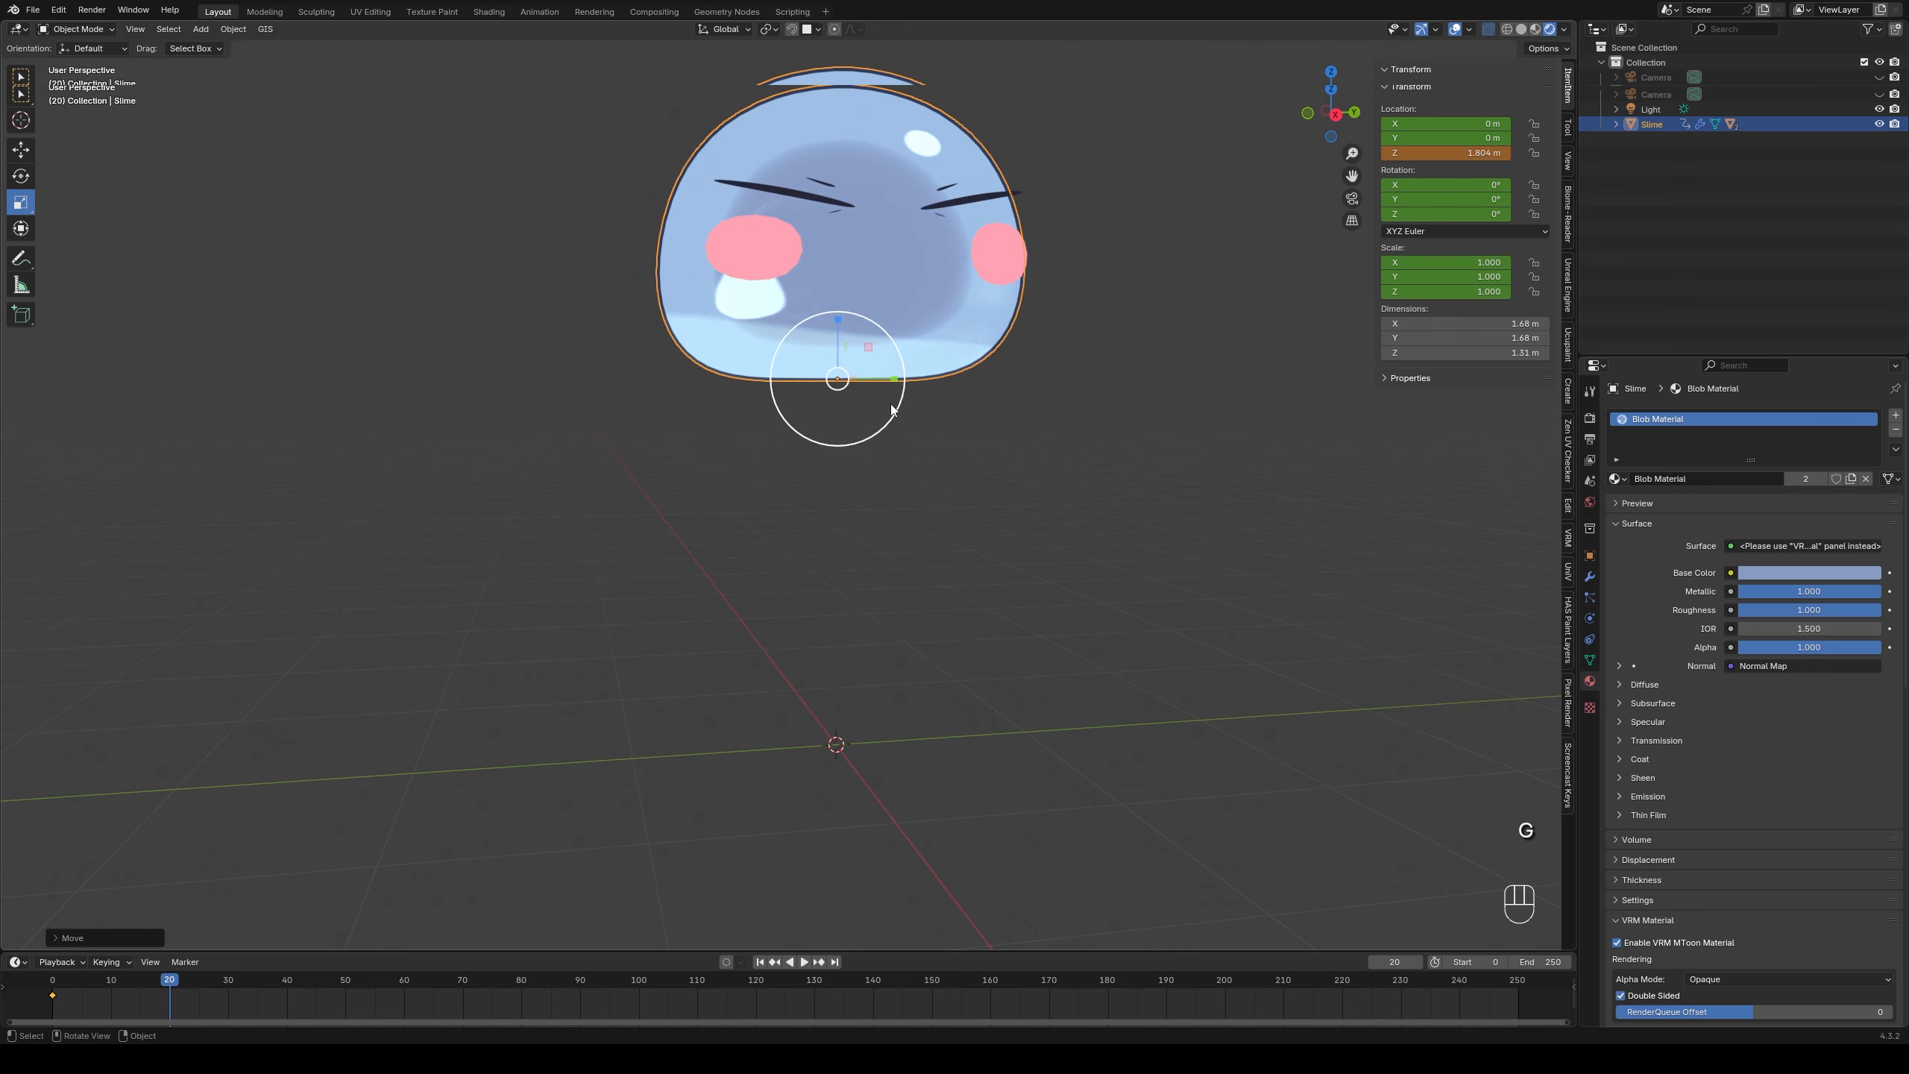
{"action": "key", "text": "y"}
{"action": "left_click", "coordinate": [840, 371]}
{"action": "key", "text": "s"}
{"action": "key", "text": "z"}
{"action": "left_click", "coordinate": [841, 308]}
{"action": "scroll", "coordinate": [937, 416], "scroll_direction": "down", "scroll_amount": 2}
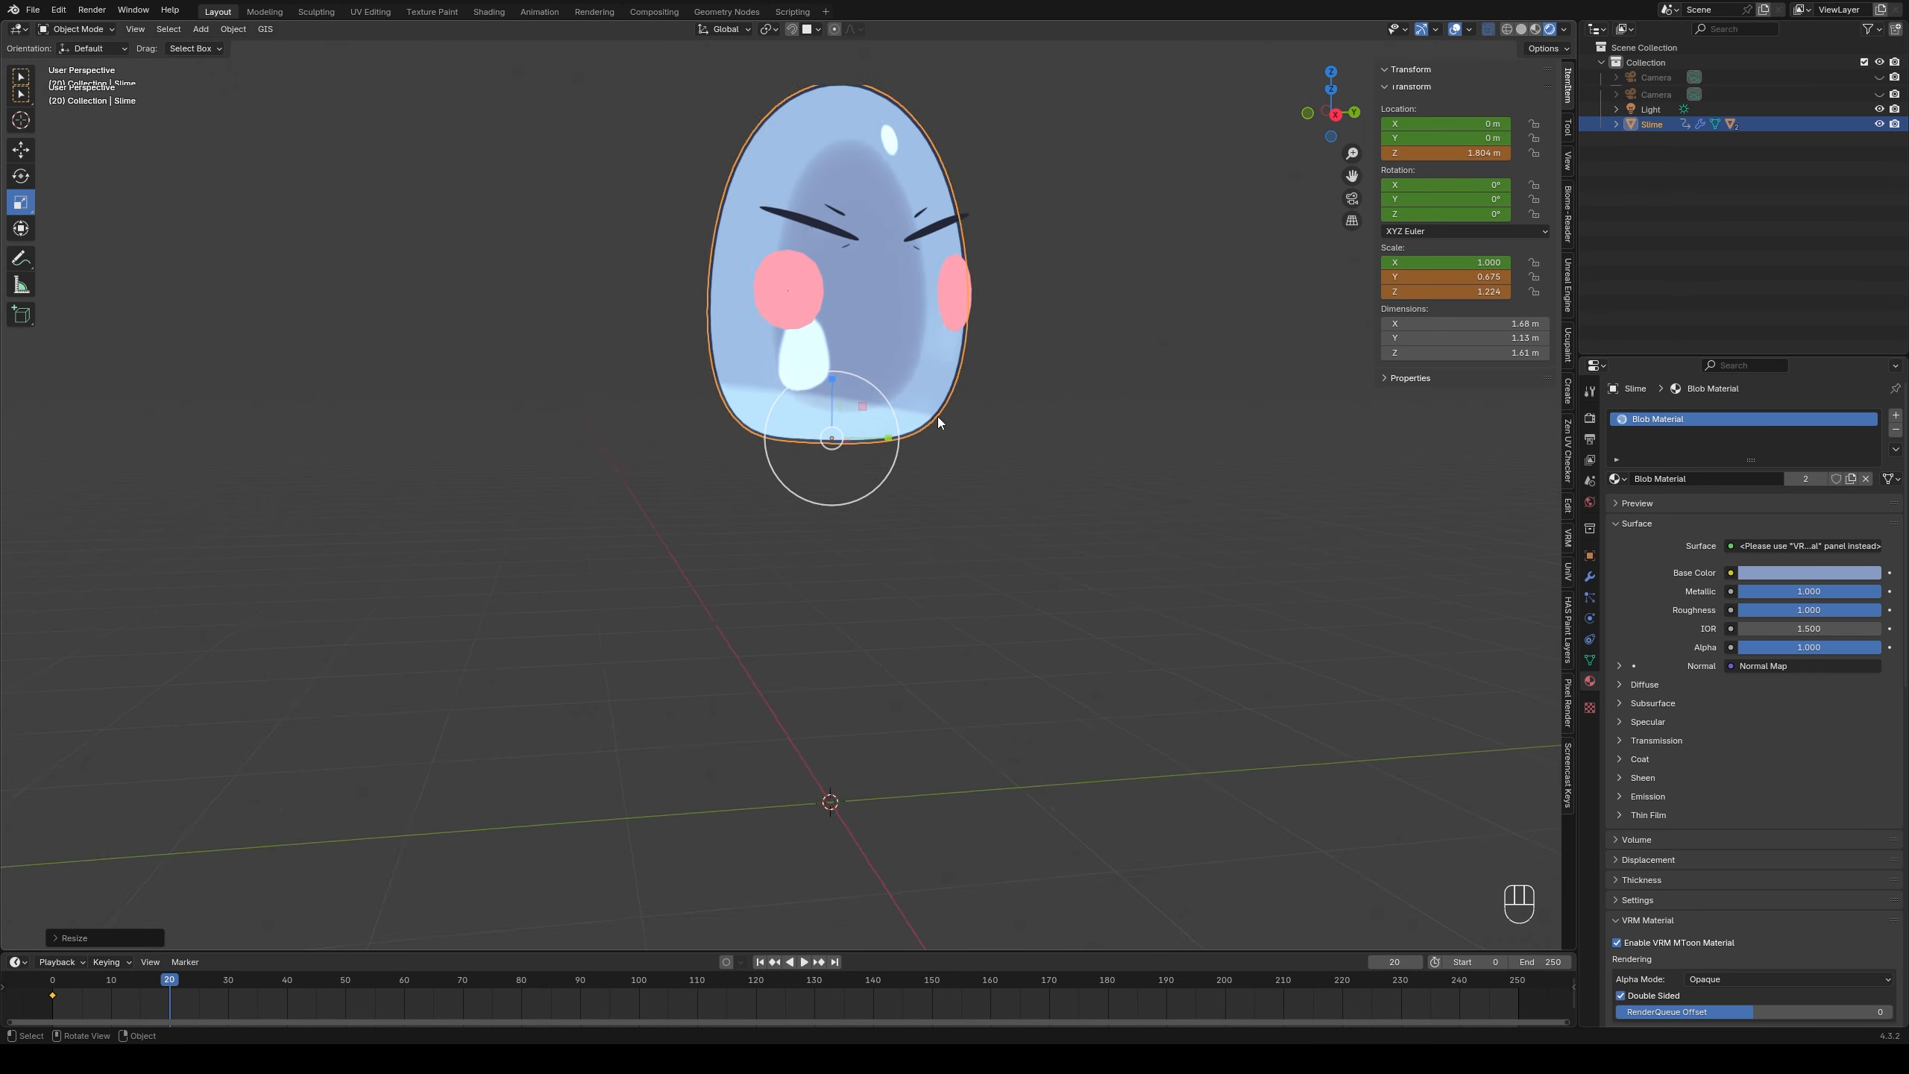
- Try keyframing the stretched slime at frame 20, and undo the keyframe
{"action": "key", "text": "i"}
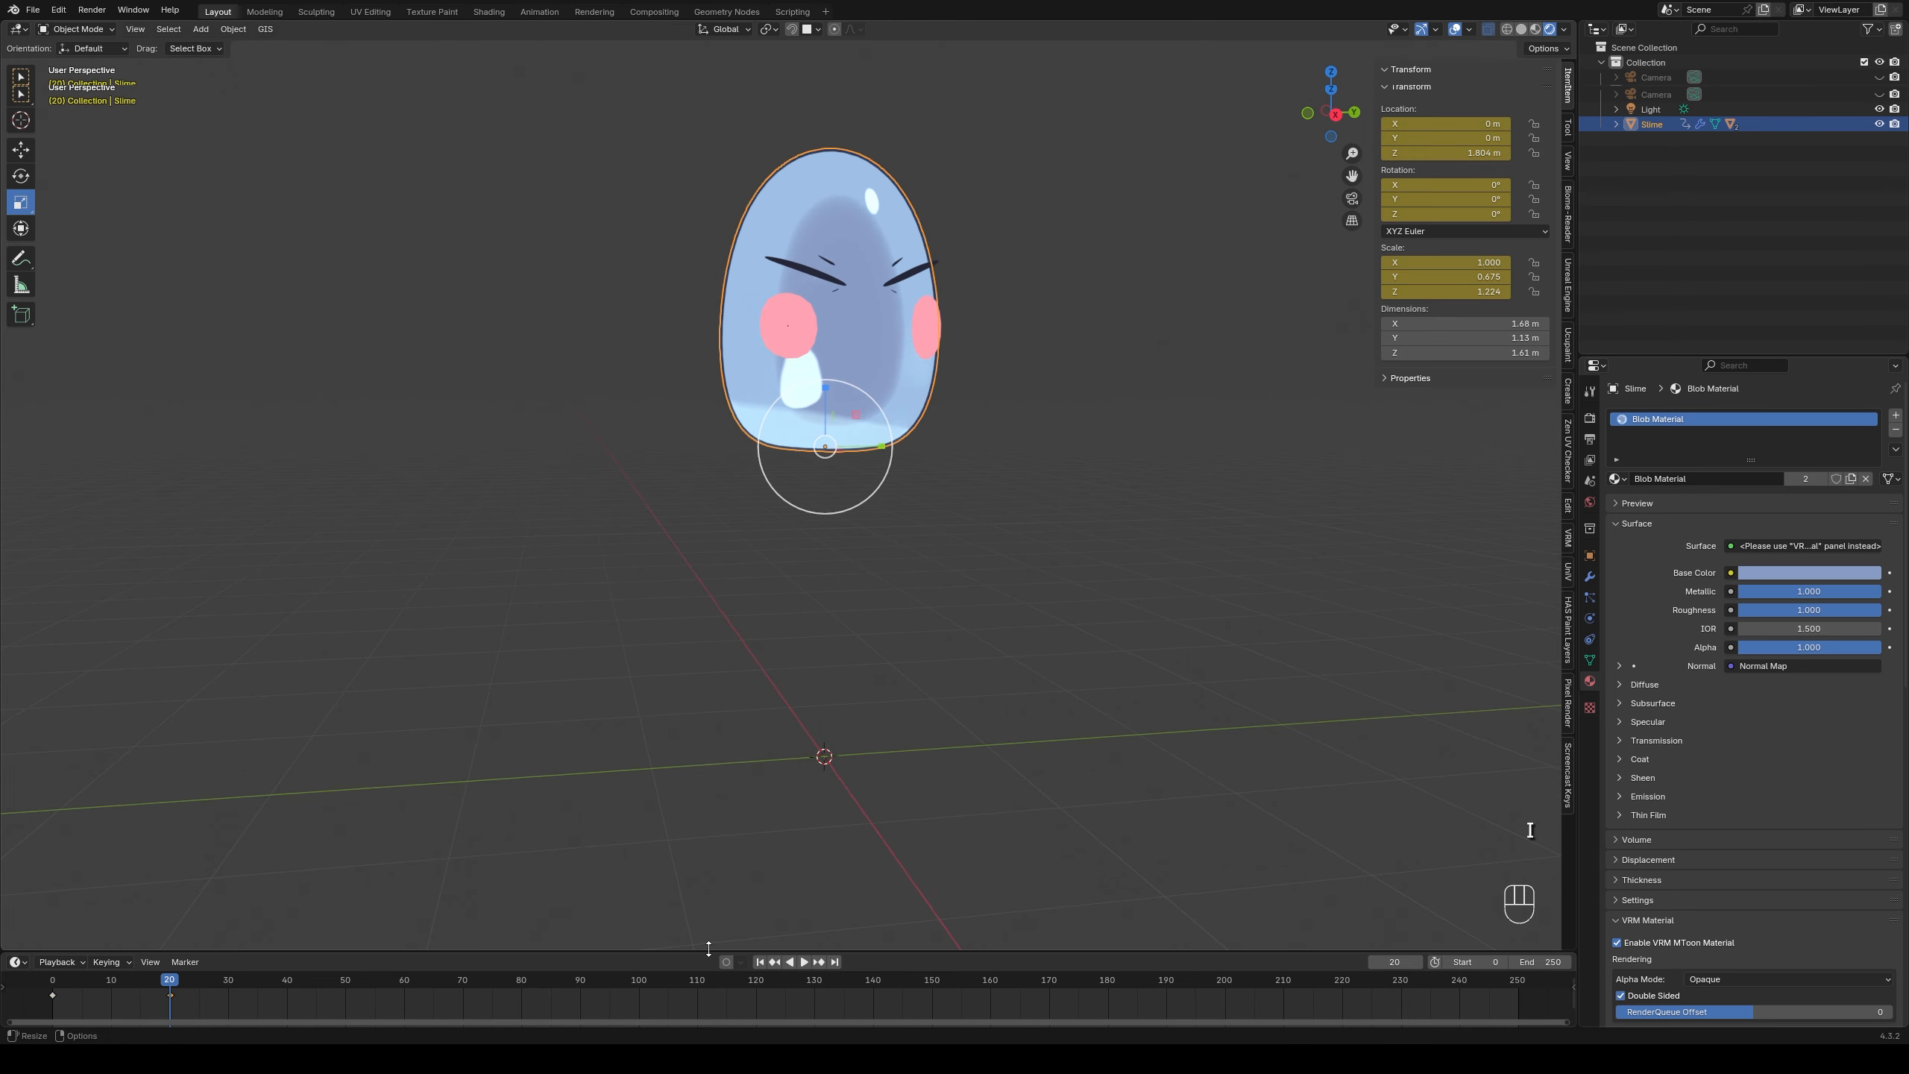
{"action": "key", "text": "ctrl+z"}
{"action": "key", "text": "ctrl+z"}
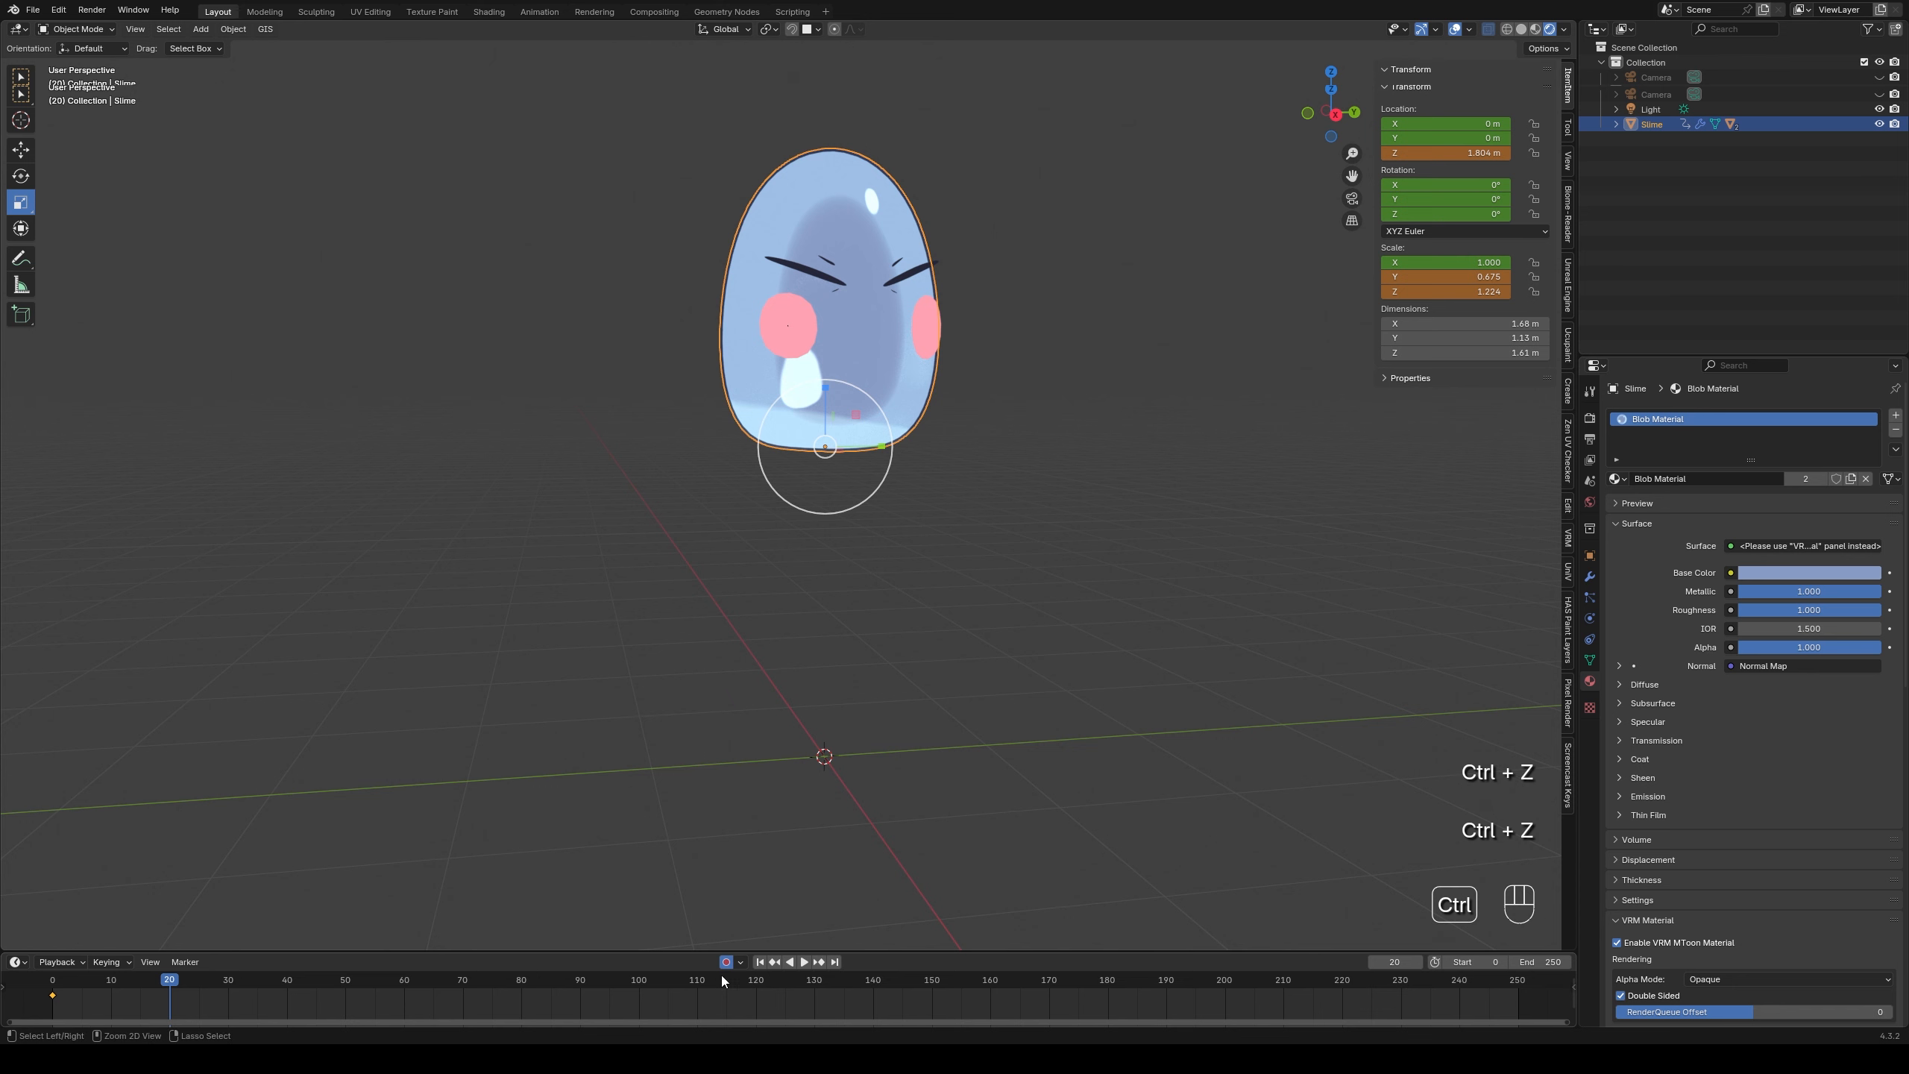
- Undo the previous change, enable automatic keyframing, and raise the slime along Z to about 2.43 m at frame 20
{"action": "key", "text": "ctrl+z"}
{"action": "left_click", "coordinate": [726, 962]}
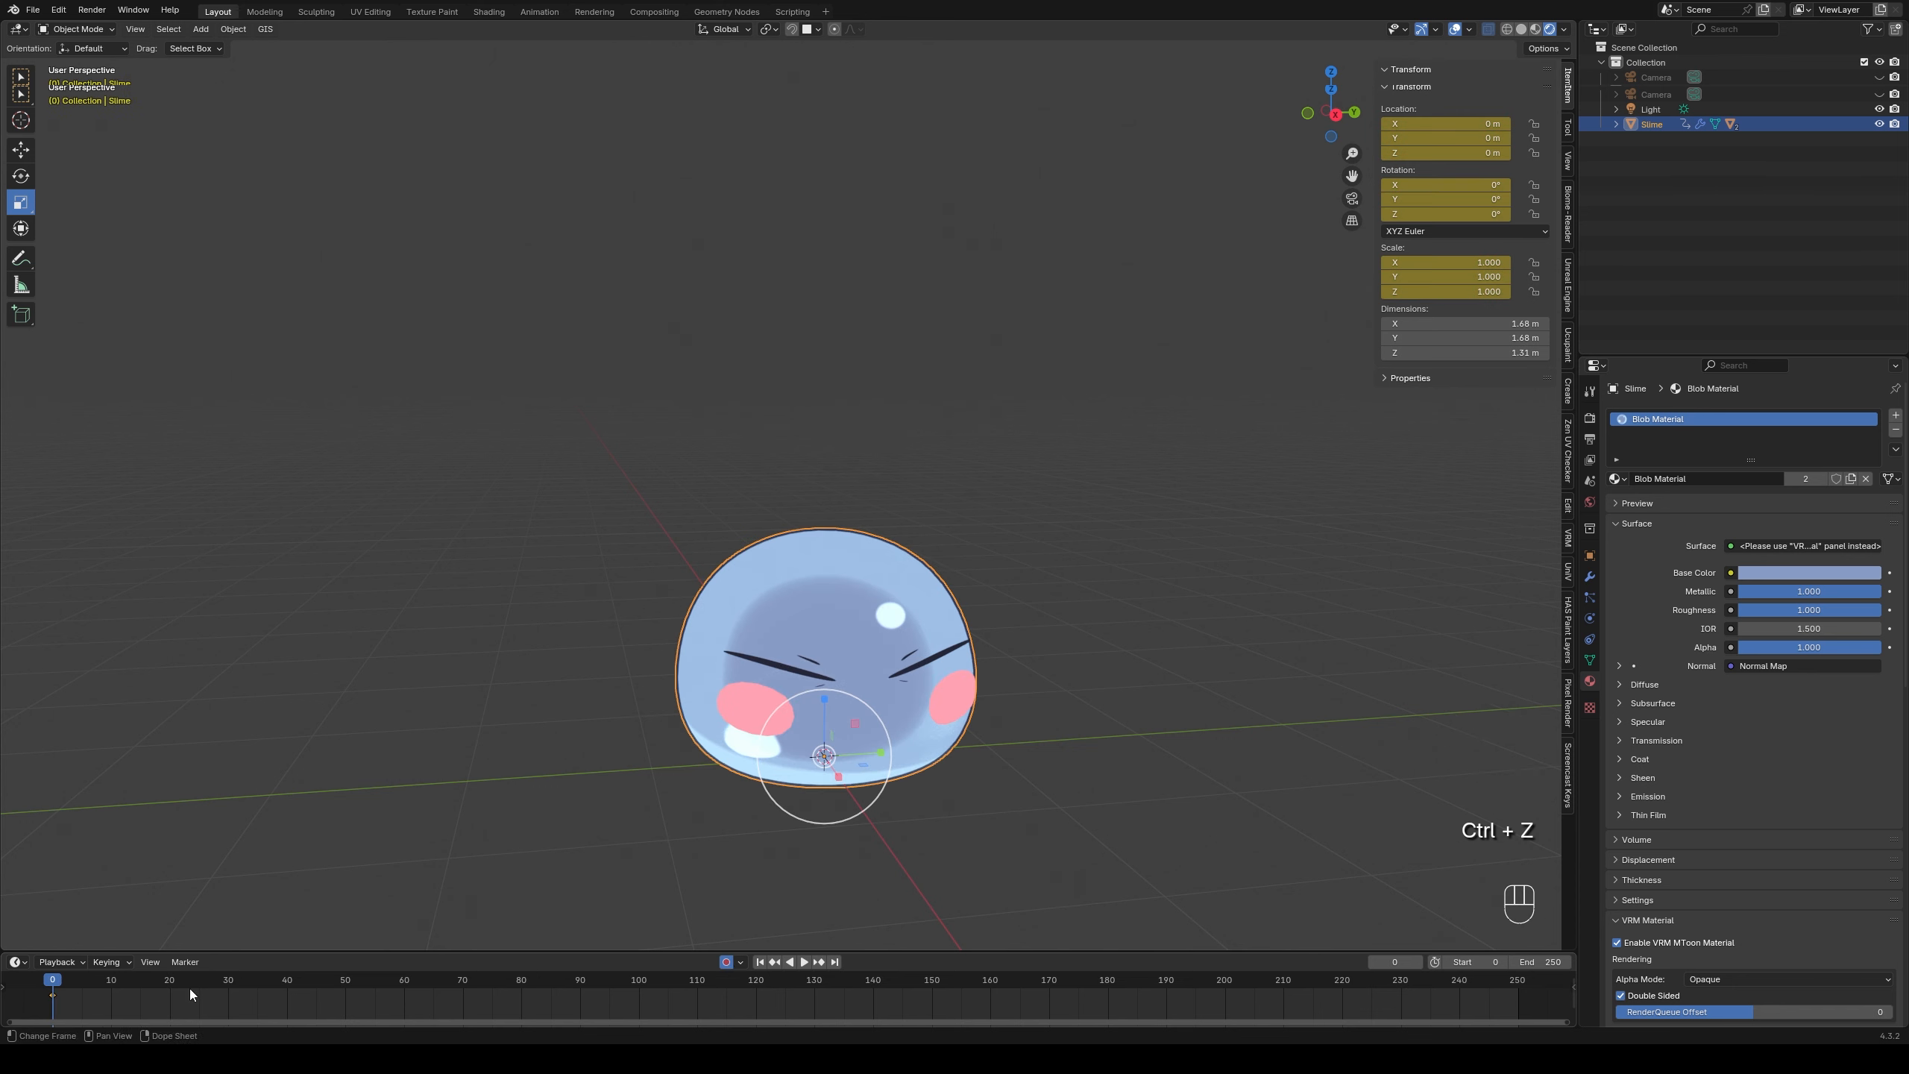
{"action": "left_click_drag", "start_coordinate": [75, 980], "coordinate": [169, 980]}
{"action": "key", "text": "g"}
{"action": "left_click", "coordinate": [919, 306]}
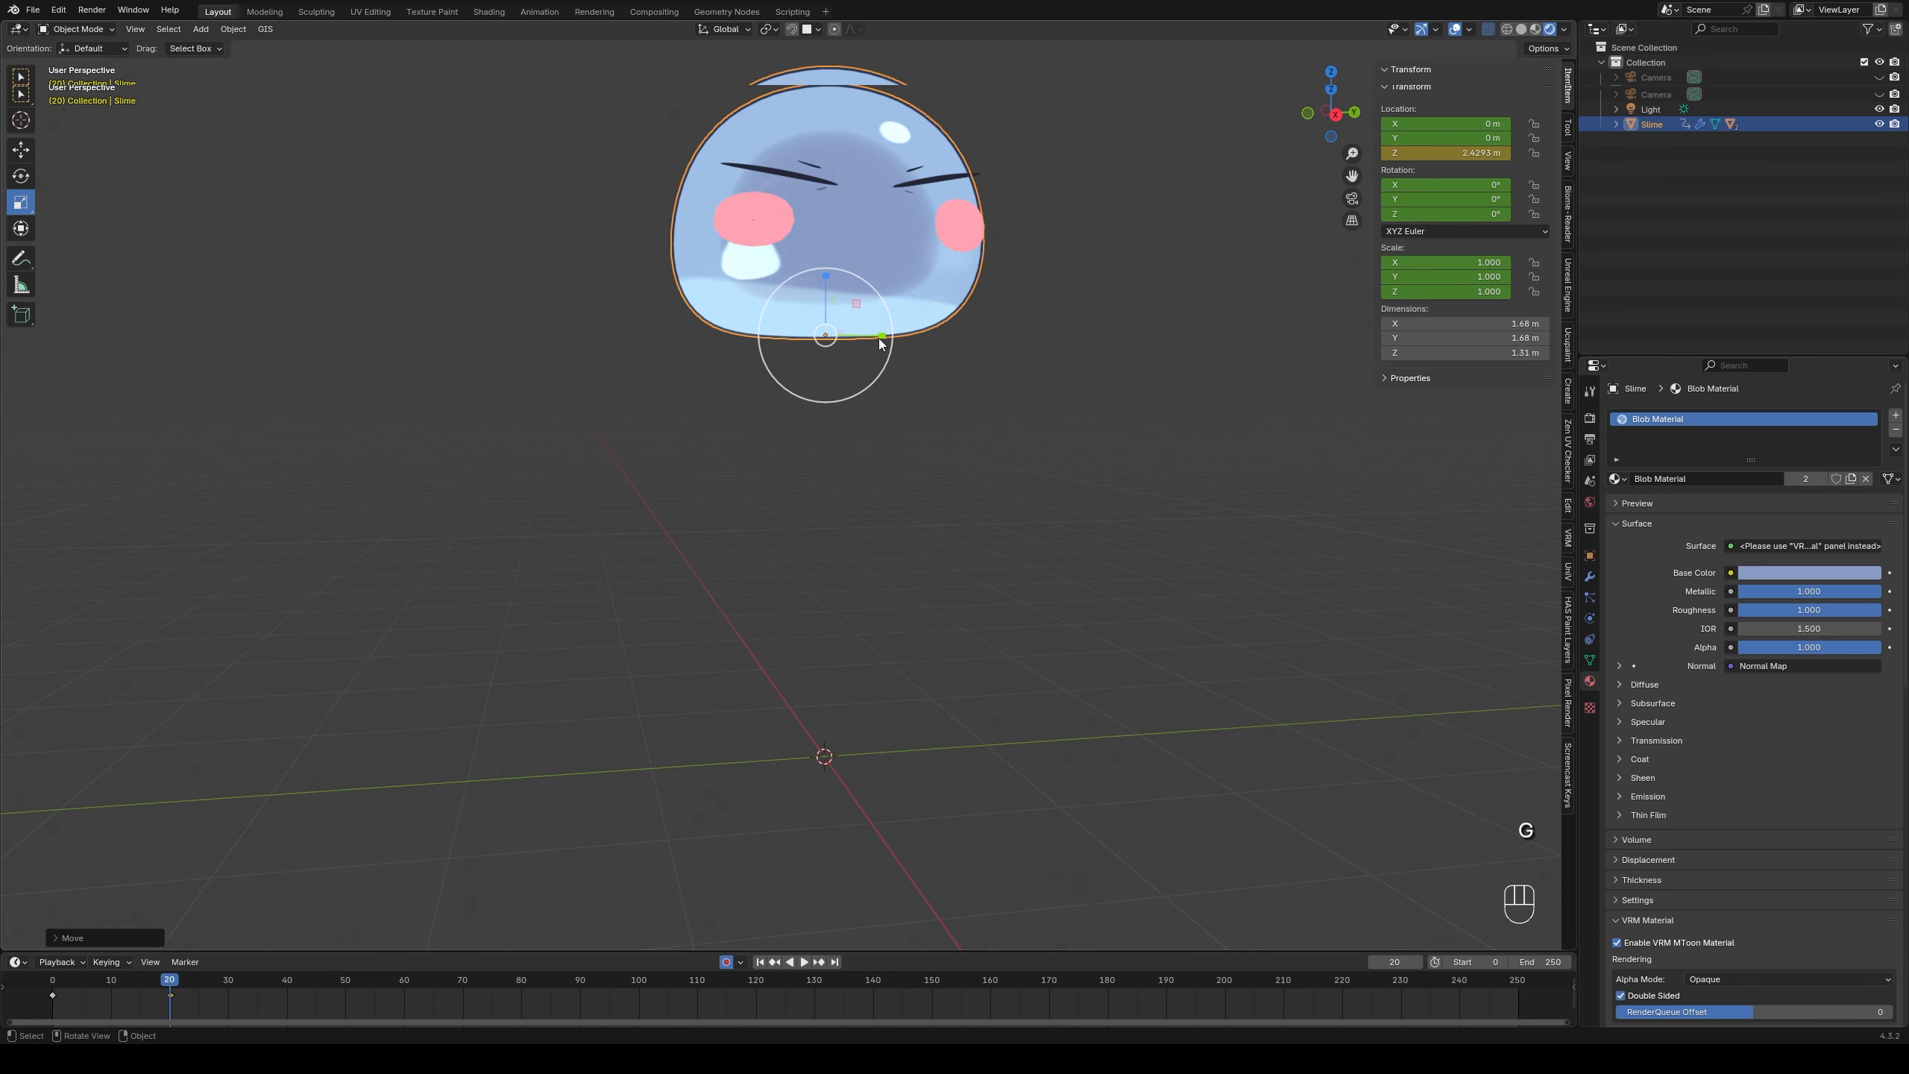
- At frame 20, narrow the slime to a Y scale of about 0.636, stretch it to a Z scale of 1.241, and play the animation
{"action": "left_click_drag", "start_coordinate": [882, 338], "coordinate": [861, 336]}
{"action": "left_click_drag", "start_coordinate": [826, 278], "coordinate": [828, 262]}
{"action": "middle_click_drag", "start_coordinate": [866, 310], "coordinate": [853, 628], "text": "shift"}
{"action": "key", "text": "space"}
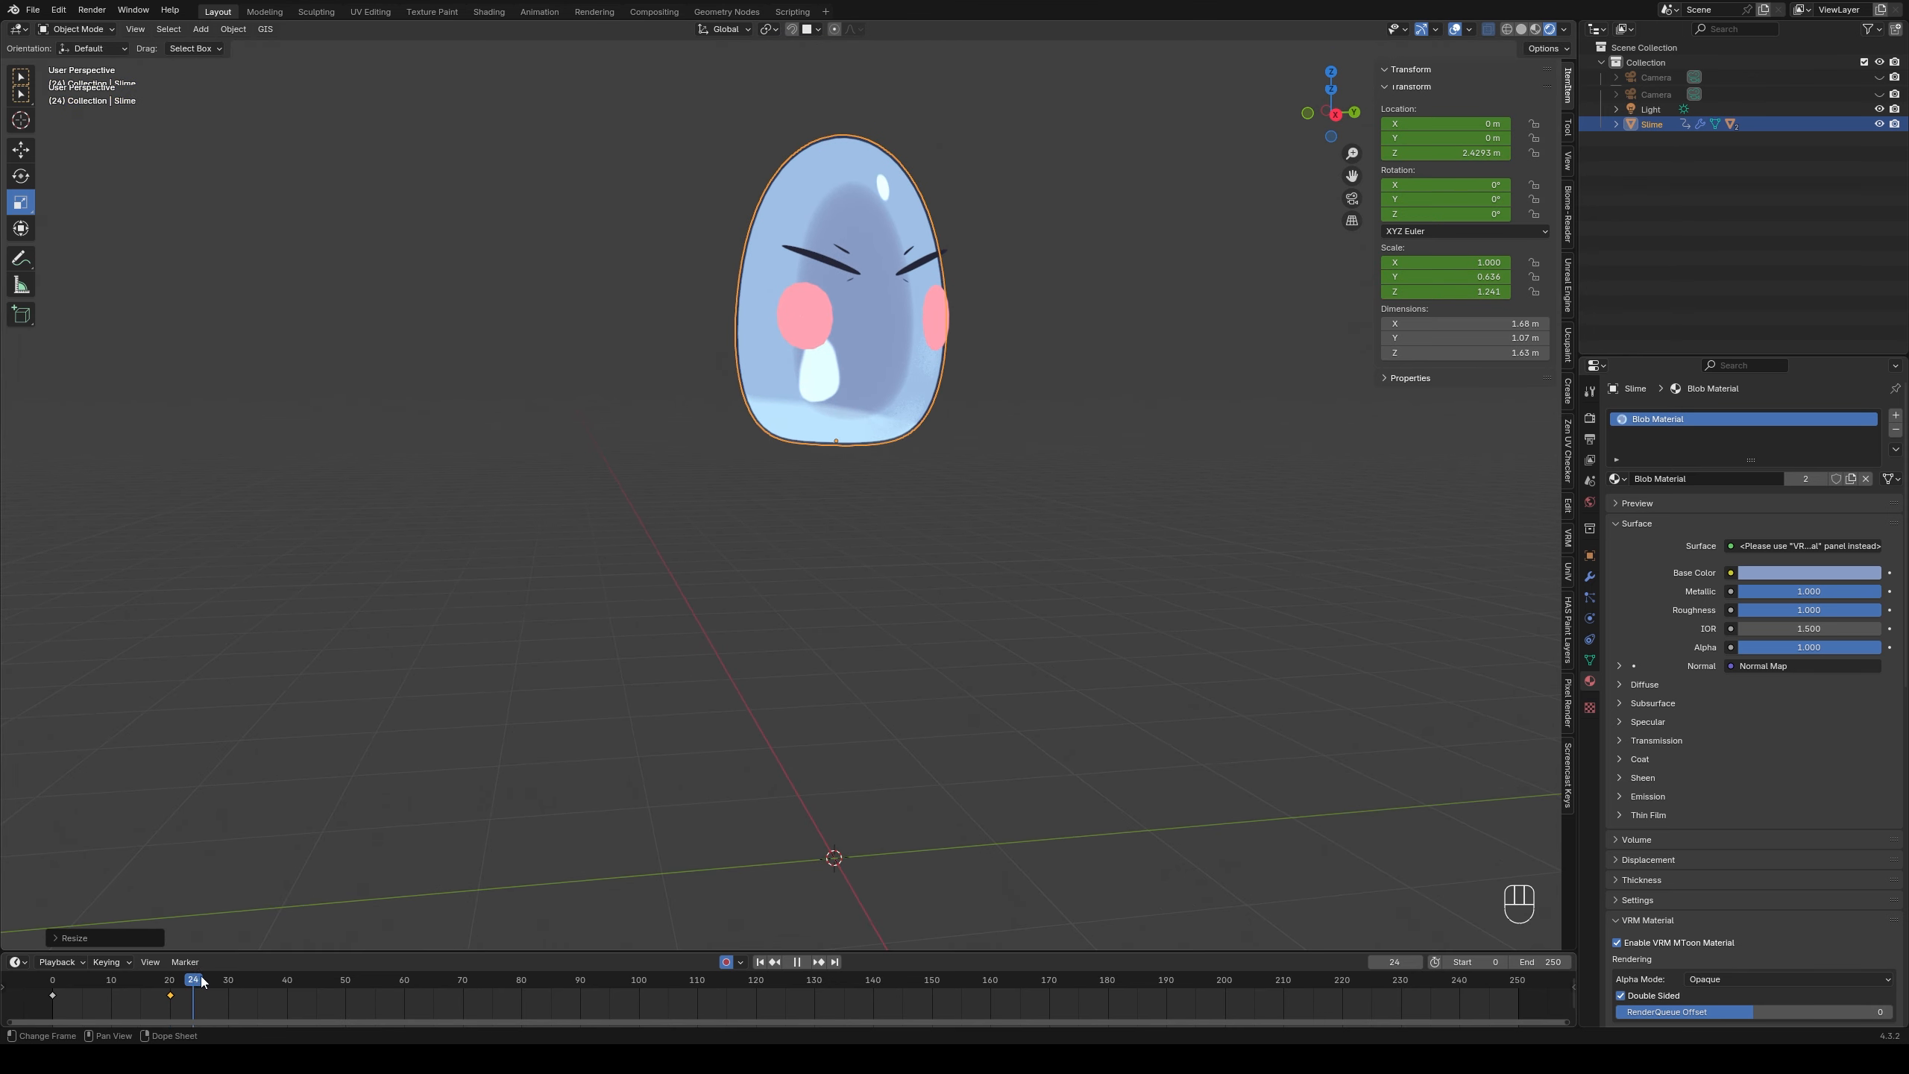
{"action": "key", "text": "space"}
- Copy the resting-pose keyframe from frame 0 to frame 40
{"action": "left_click_drag", "start_coordinate": [92, 992], "coordinate": [55, 1002]}
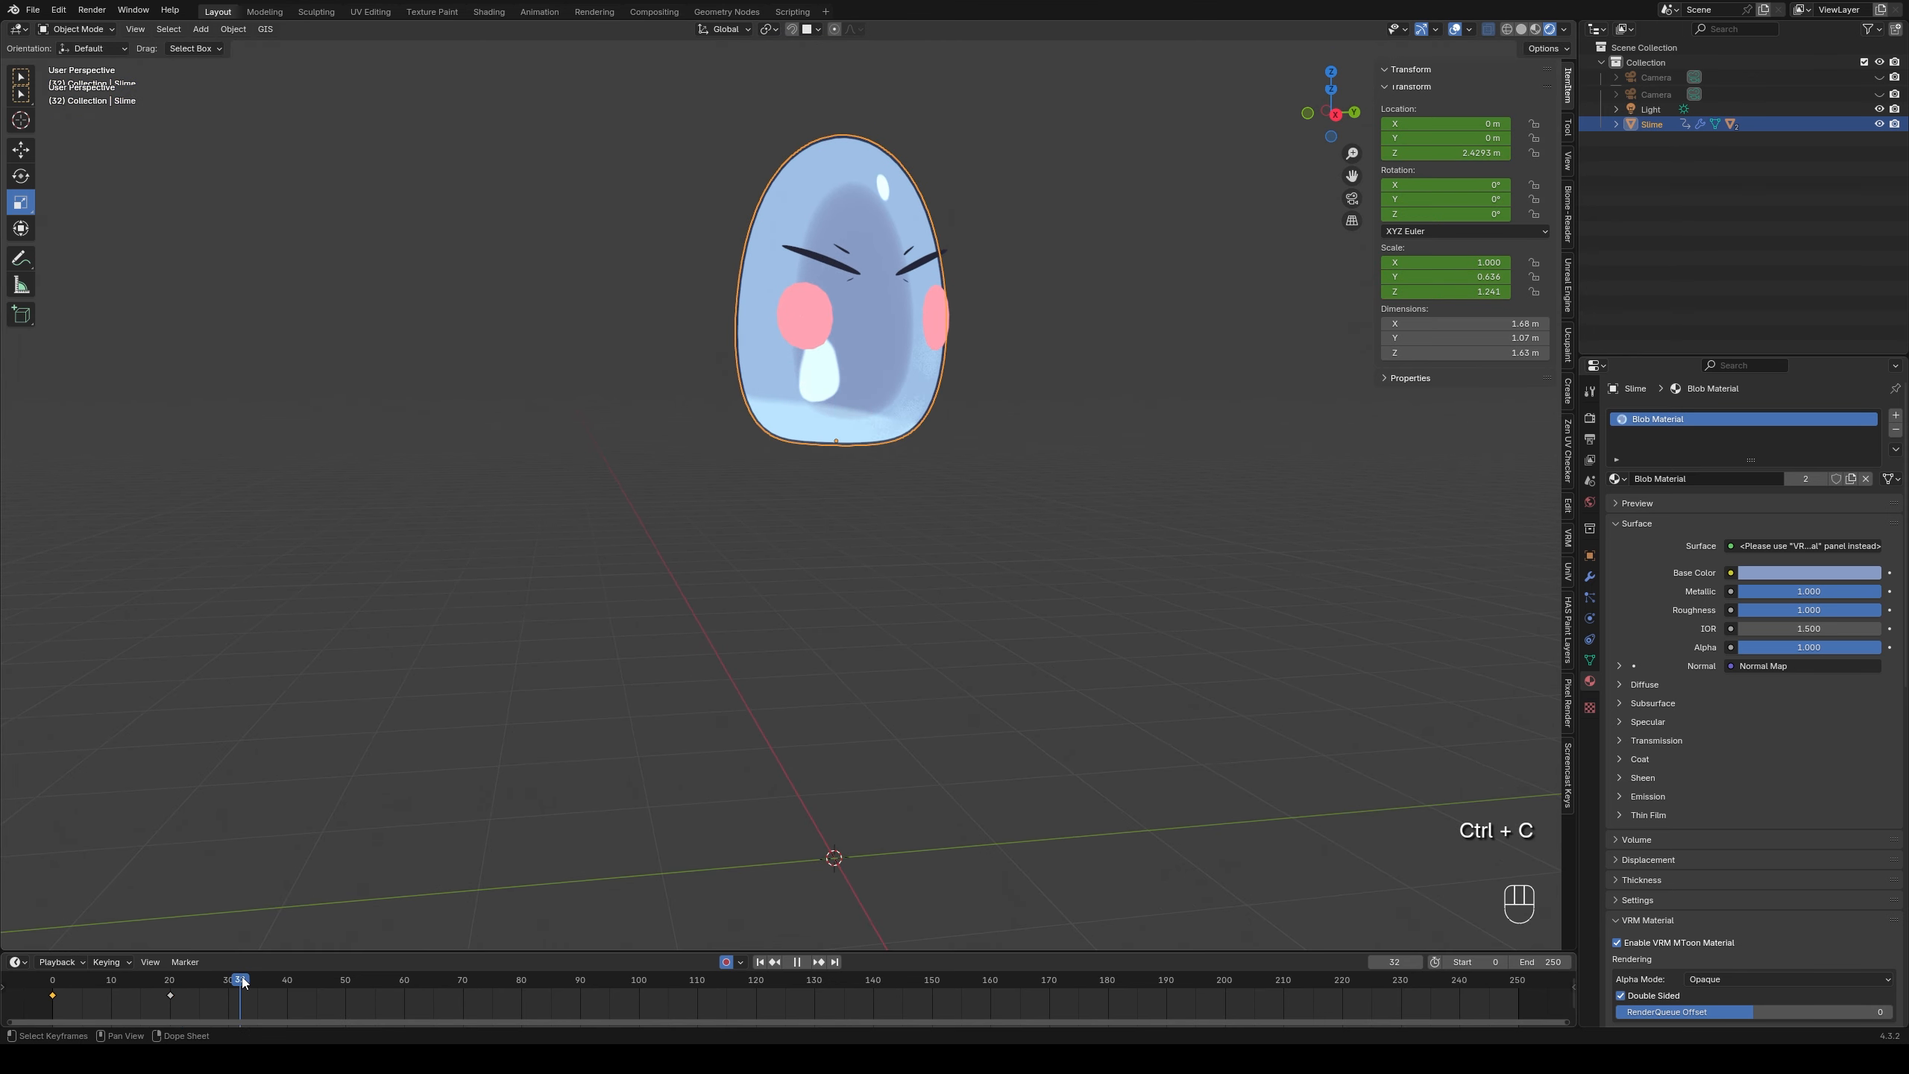
{"action": "key", "text": "space"}
{"action": "left_click_drag", "start_coordinate": [255, 981], "coordinate": [288, 981]}
{"action": "key", "text": "ctrl+v"}
{"action": "left_click", "coordinate": [171, 995]}
{"action": "key", "text": "ctrl+c"}
{"action": "key", "text": "ctrl+v"}
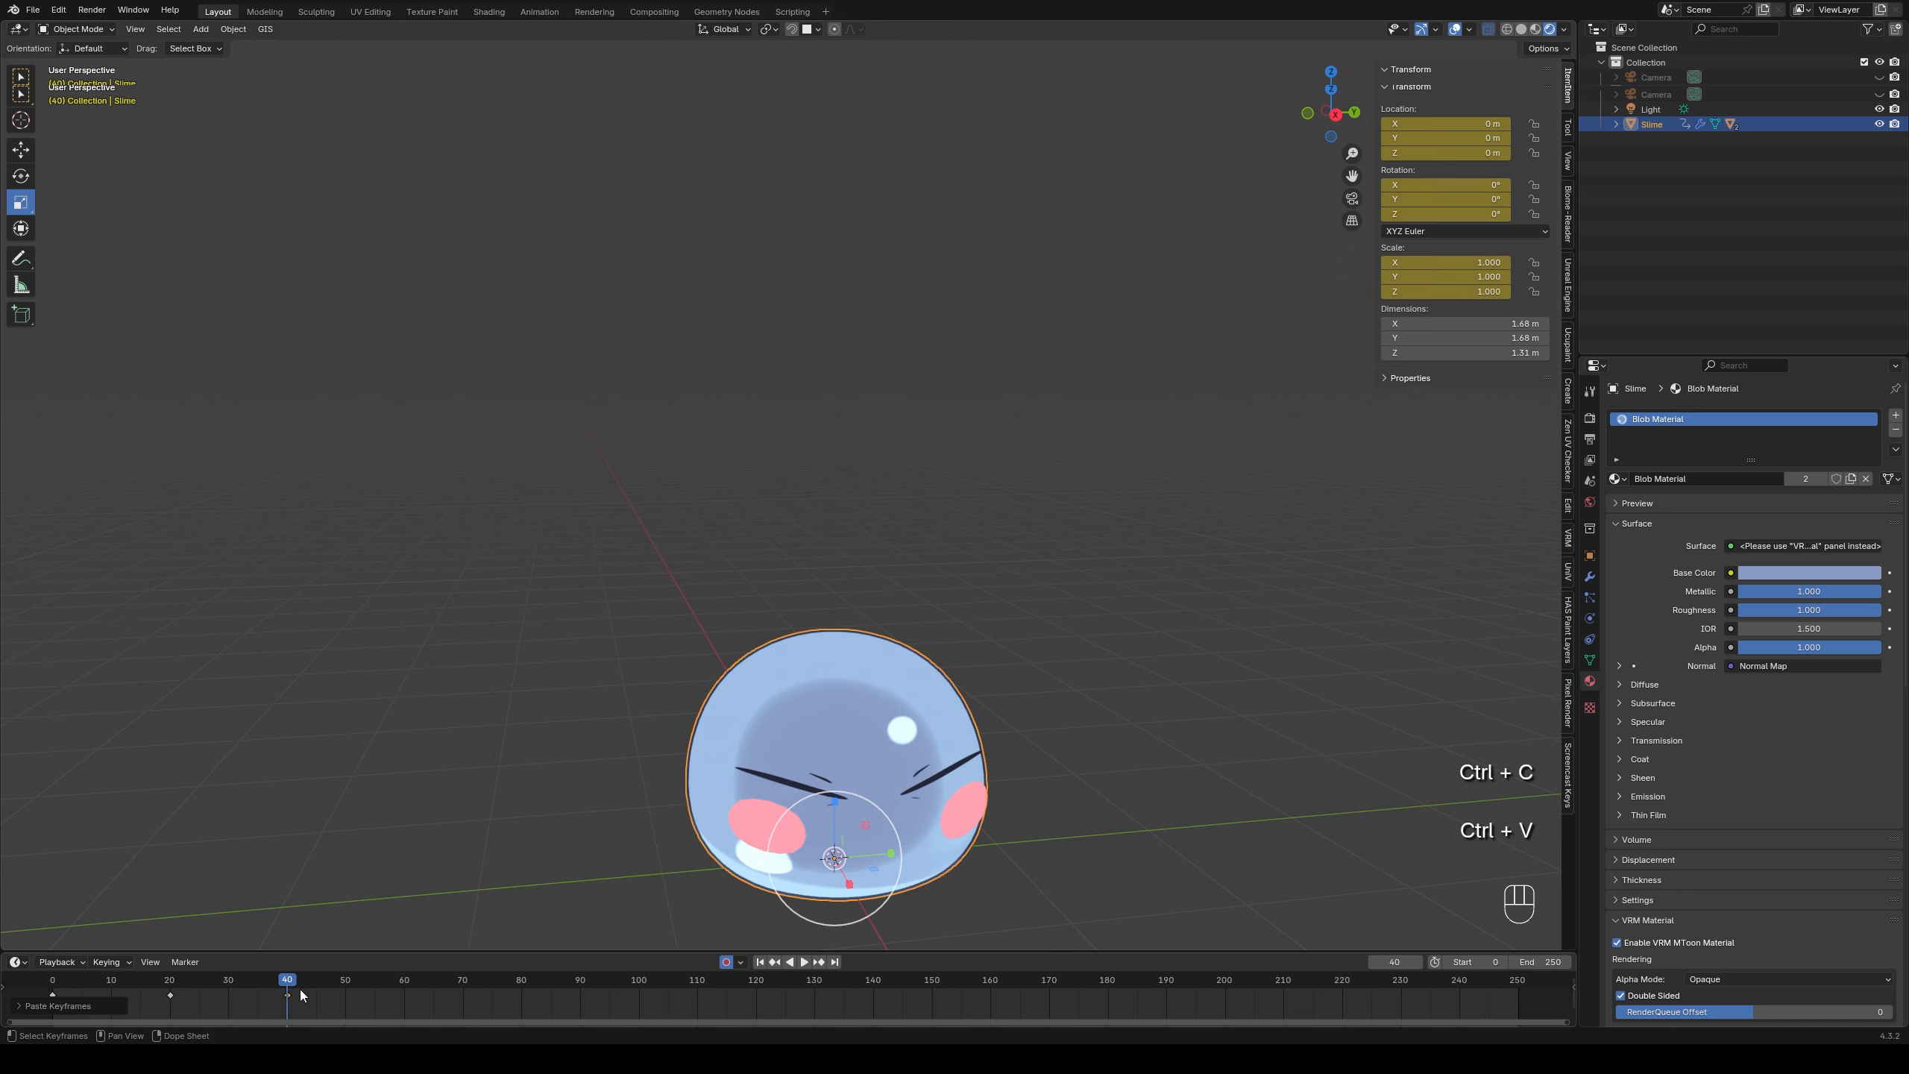
- Shift the stretch and landing keyframes earlier to frames 14 and 34, and play the animation
{"action": "left_click_drag", "start_coordinate": [170, 997], "coordinate": [52, 981]}
{"action": "key", "text": "space"}
{"action": "key", "text": "space"}
{"action": "key", "text": "space"}
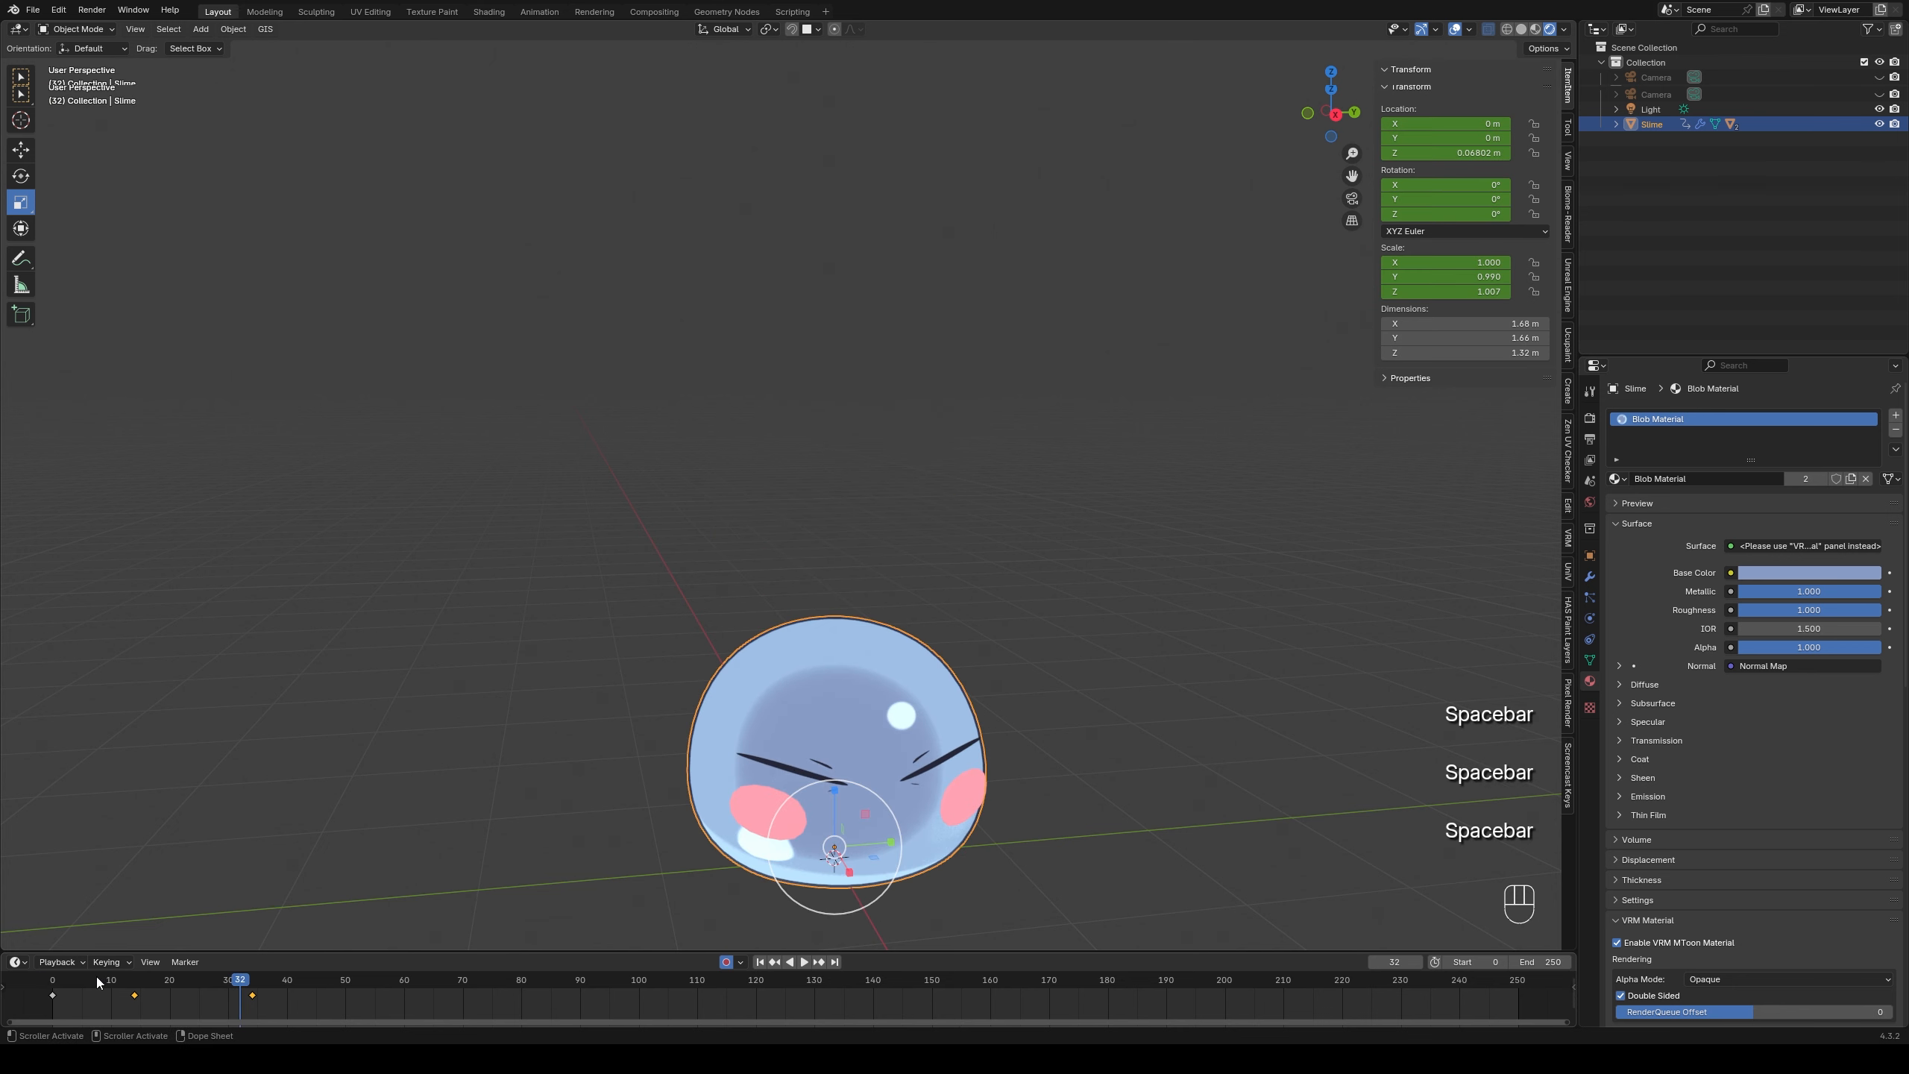
- Move the stretch and landing keyframes to frames 11 and 31, and play the jump from the start
{"action": "middle_click_drag", "start_coordinate": [421, 813], "coordinate": [481, 639], "text": "shift"}
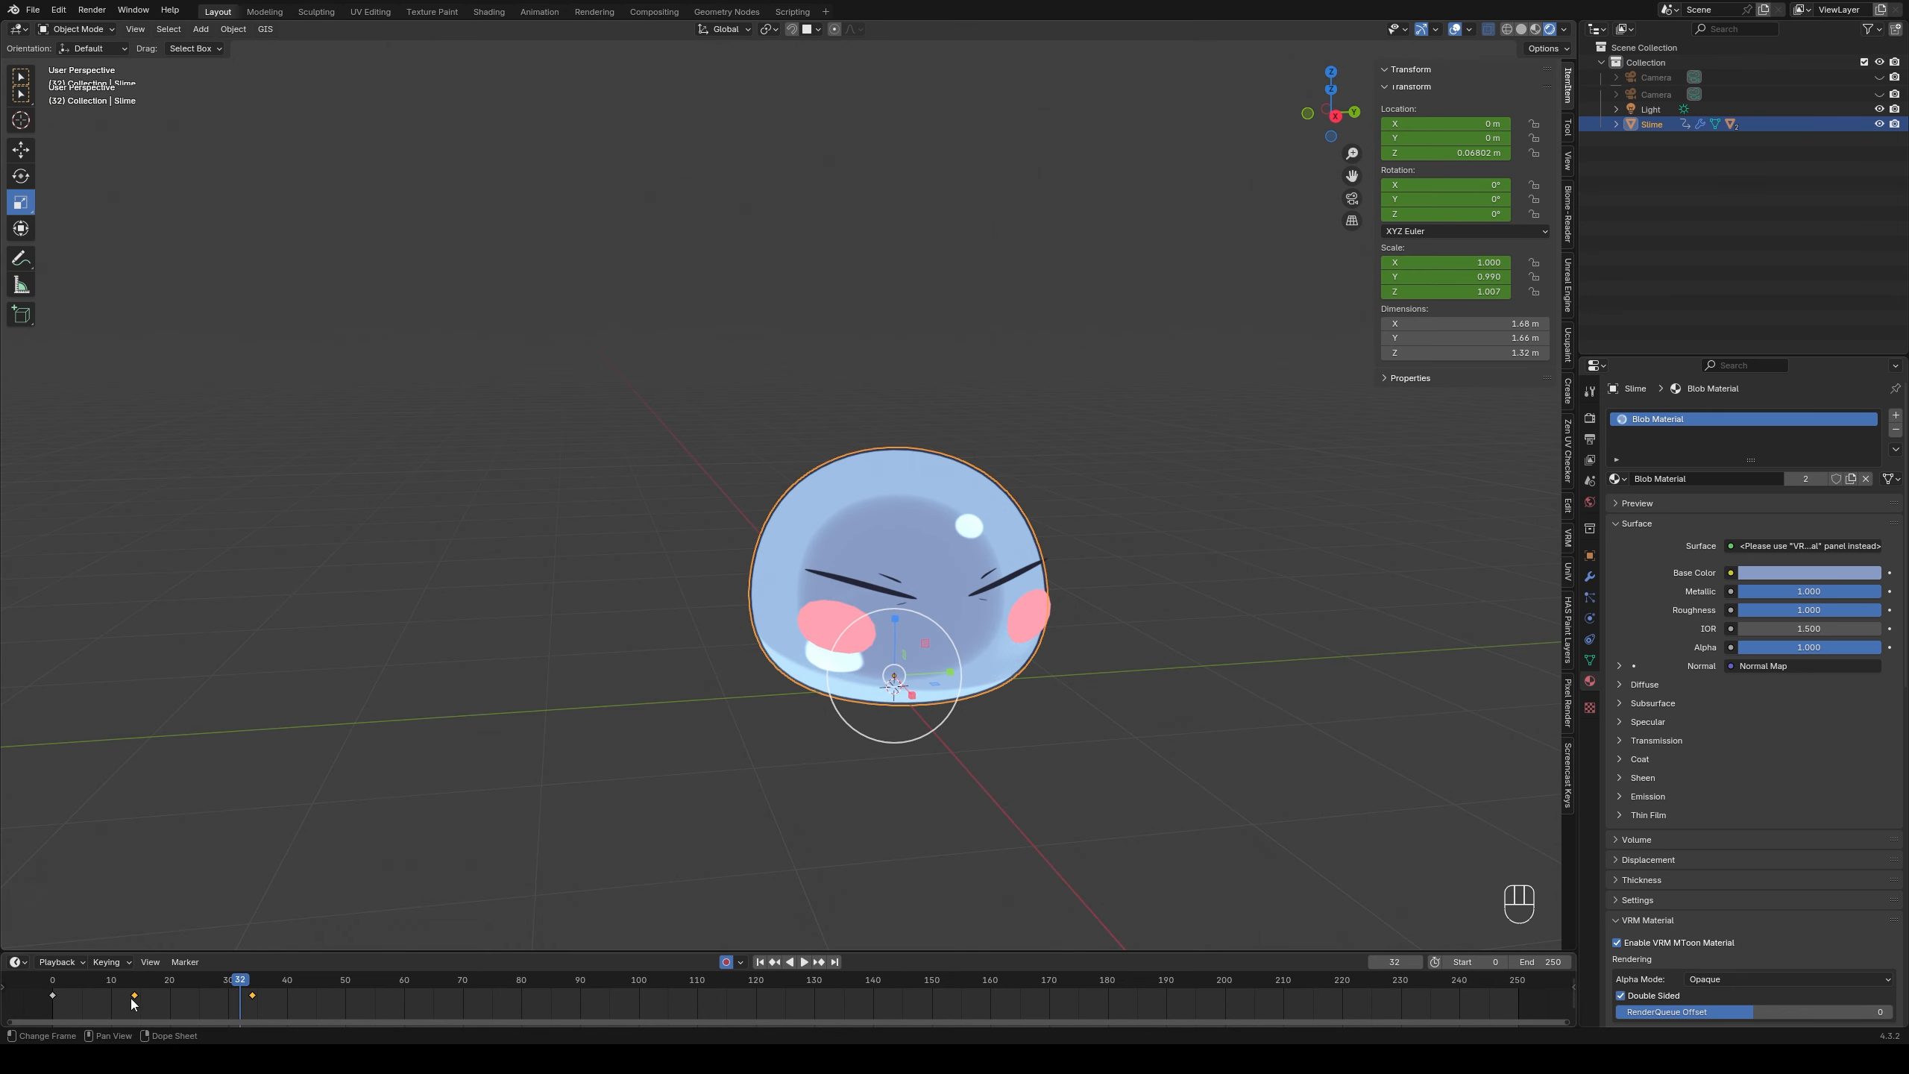
{"action": "left_click_drag", "start_coordinate": [133, 997], "coordinate": [116, 996]}
{"action": "left_click_drag", "start_coordinate": [241, 981], "coordinate": [37, 983]}
{"action": "key", "text": "space"}
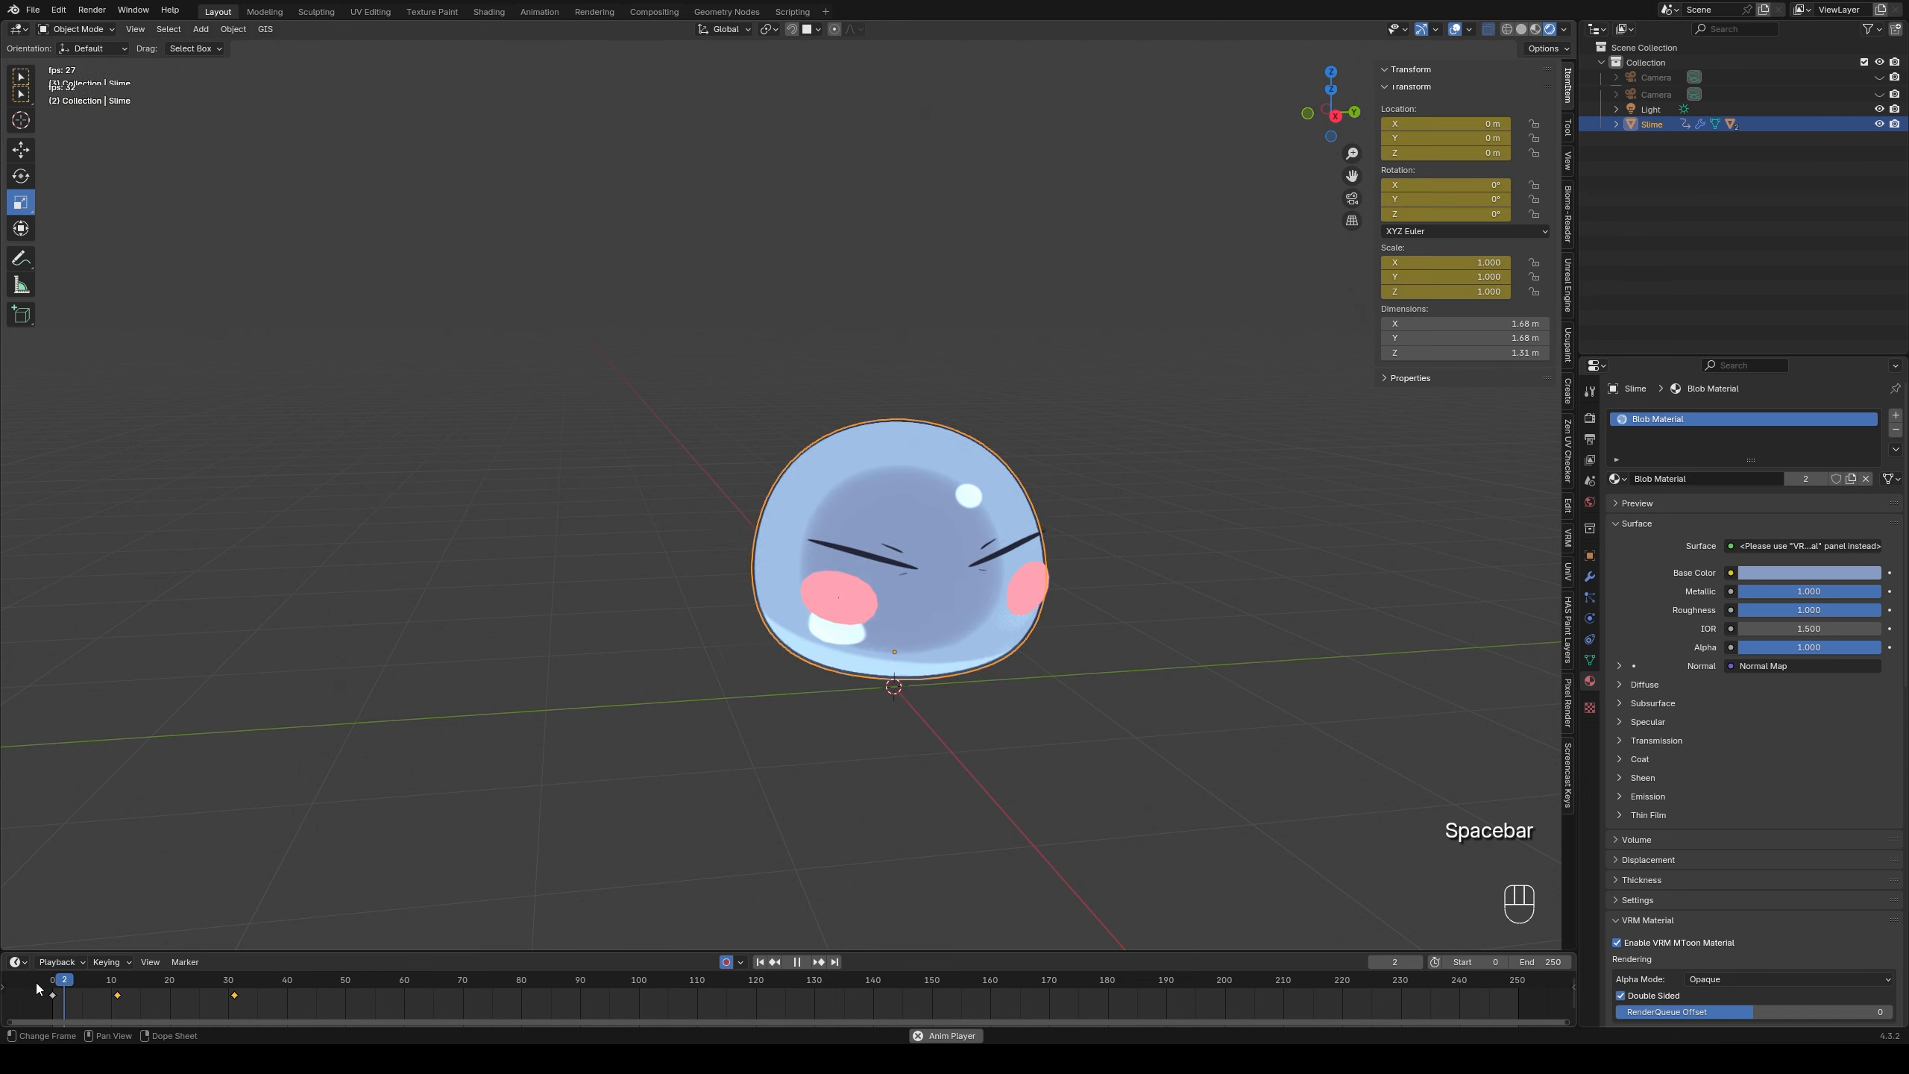
{"action": "key", "text": "space"}
- Move only the landing keyframe to frame 27 and play the jump from the start
{"action": "left_click_drag", "start_coordinate": [240, 998], "coordinate": [227, 991]}
{"action": "left_click_drag", "start_coordinate": [234, 996], "coordinate": [3, 985]}
{"action": "key", "text": "space"}
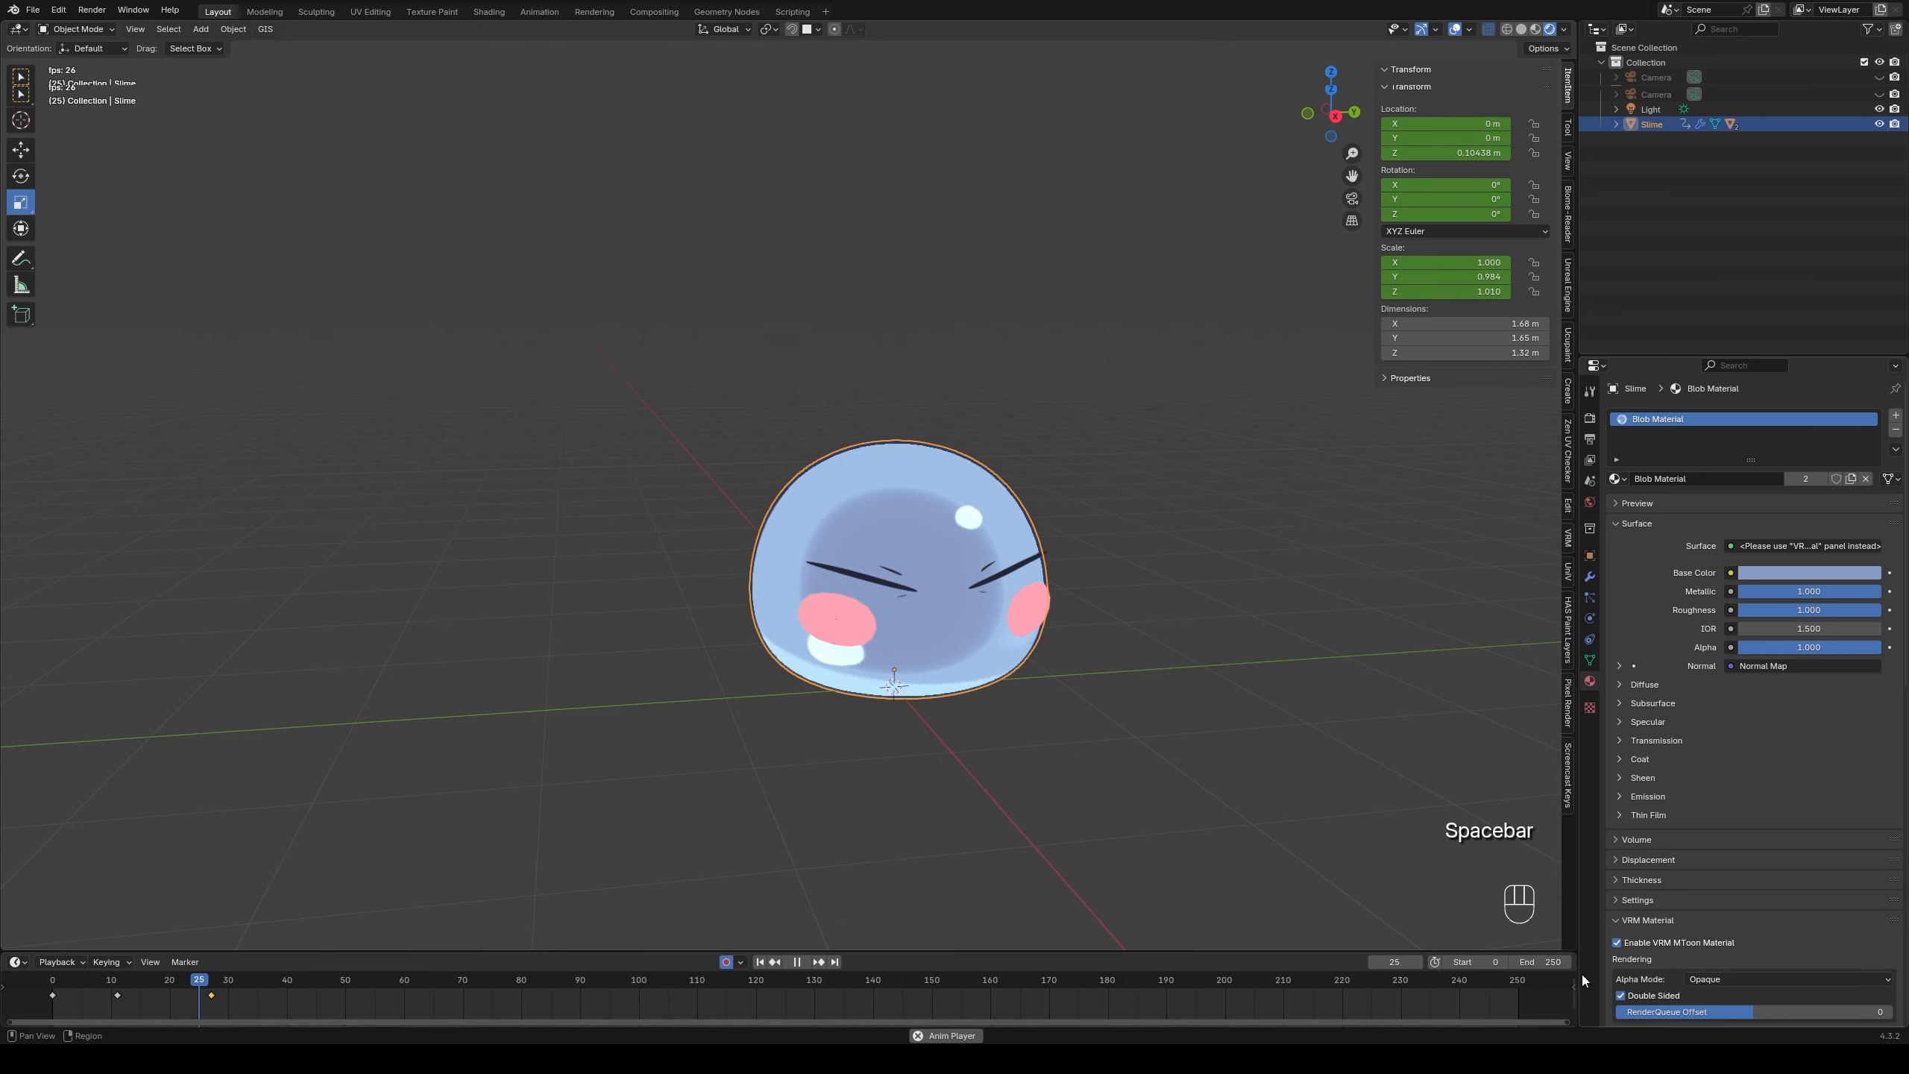
{"action": "key", "text": "space"}
- Squash the slime at frame 34 to about 1.25 Y and 0.67 Z scale, and copy the frame 0 keyframe to frame 40
{"action": "middle_click_drag", "start_coordinate": [406, 919], "coordinate": [996, 509]}
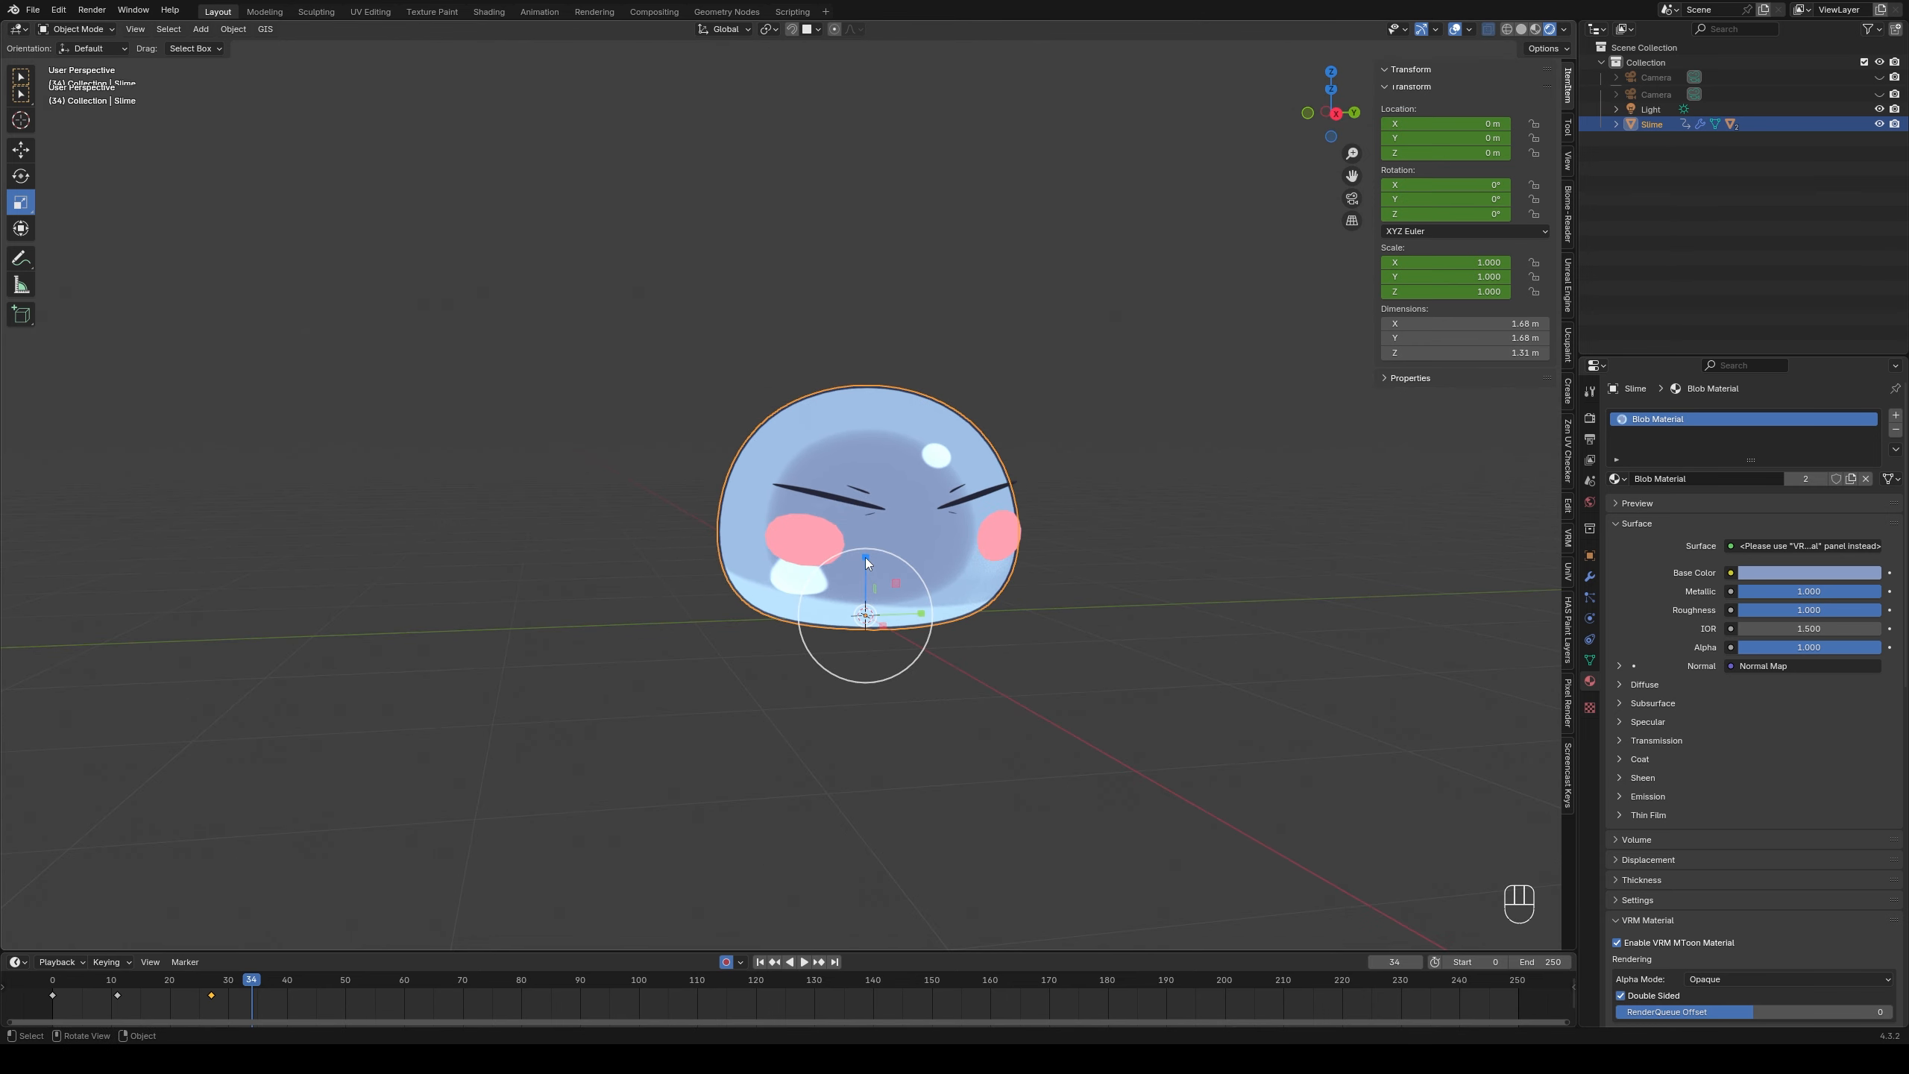
{"action": "mouse_move", "coordinate": [866, 559]}
{"action": "left_mouse_down"}
{"action": "mouse_move", "coordinate": [934, 613]}
{"action": "mouse_move", "coordinate": [866, 563]}
{"action": "left_mouse_up"}
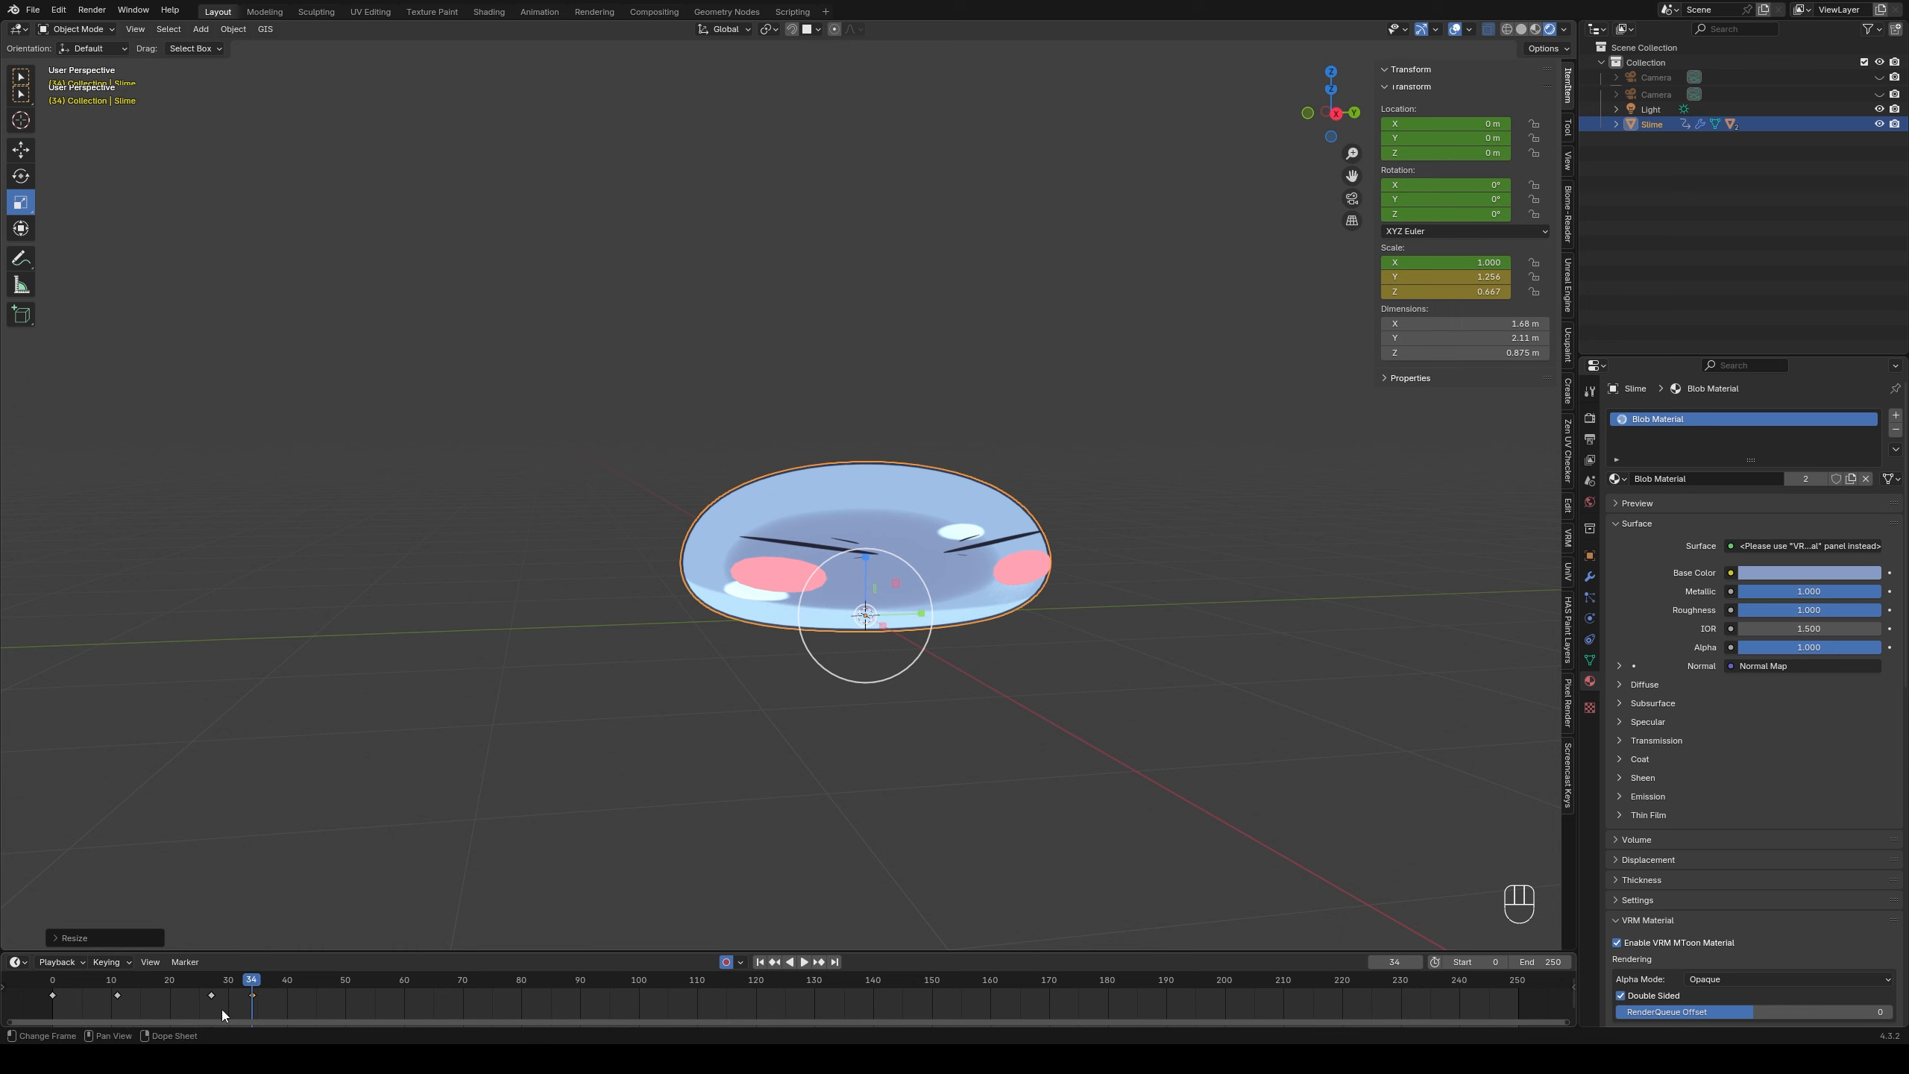
{"action": "left_click", "coordinate": [53, 995]}
{"action": "key", "text": "ctrl+c"}
{"action": "left_click", "coordinate": [288, 982]}
{"action": "key", "text": "ctrl+v"}
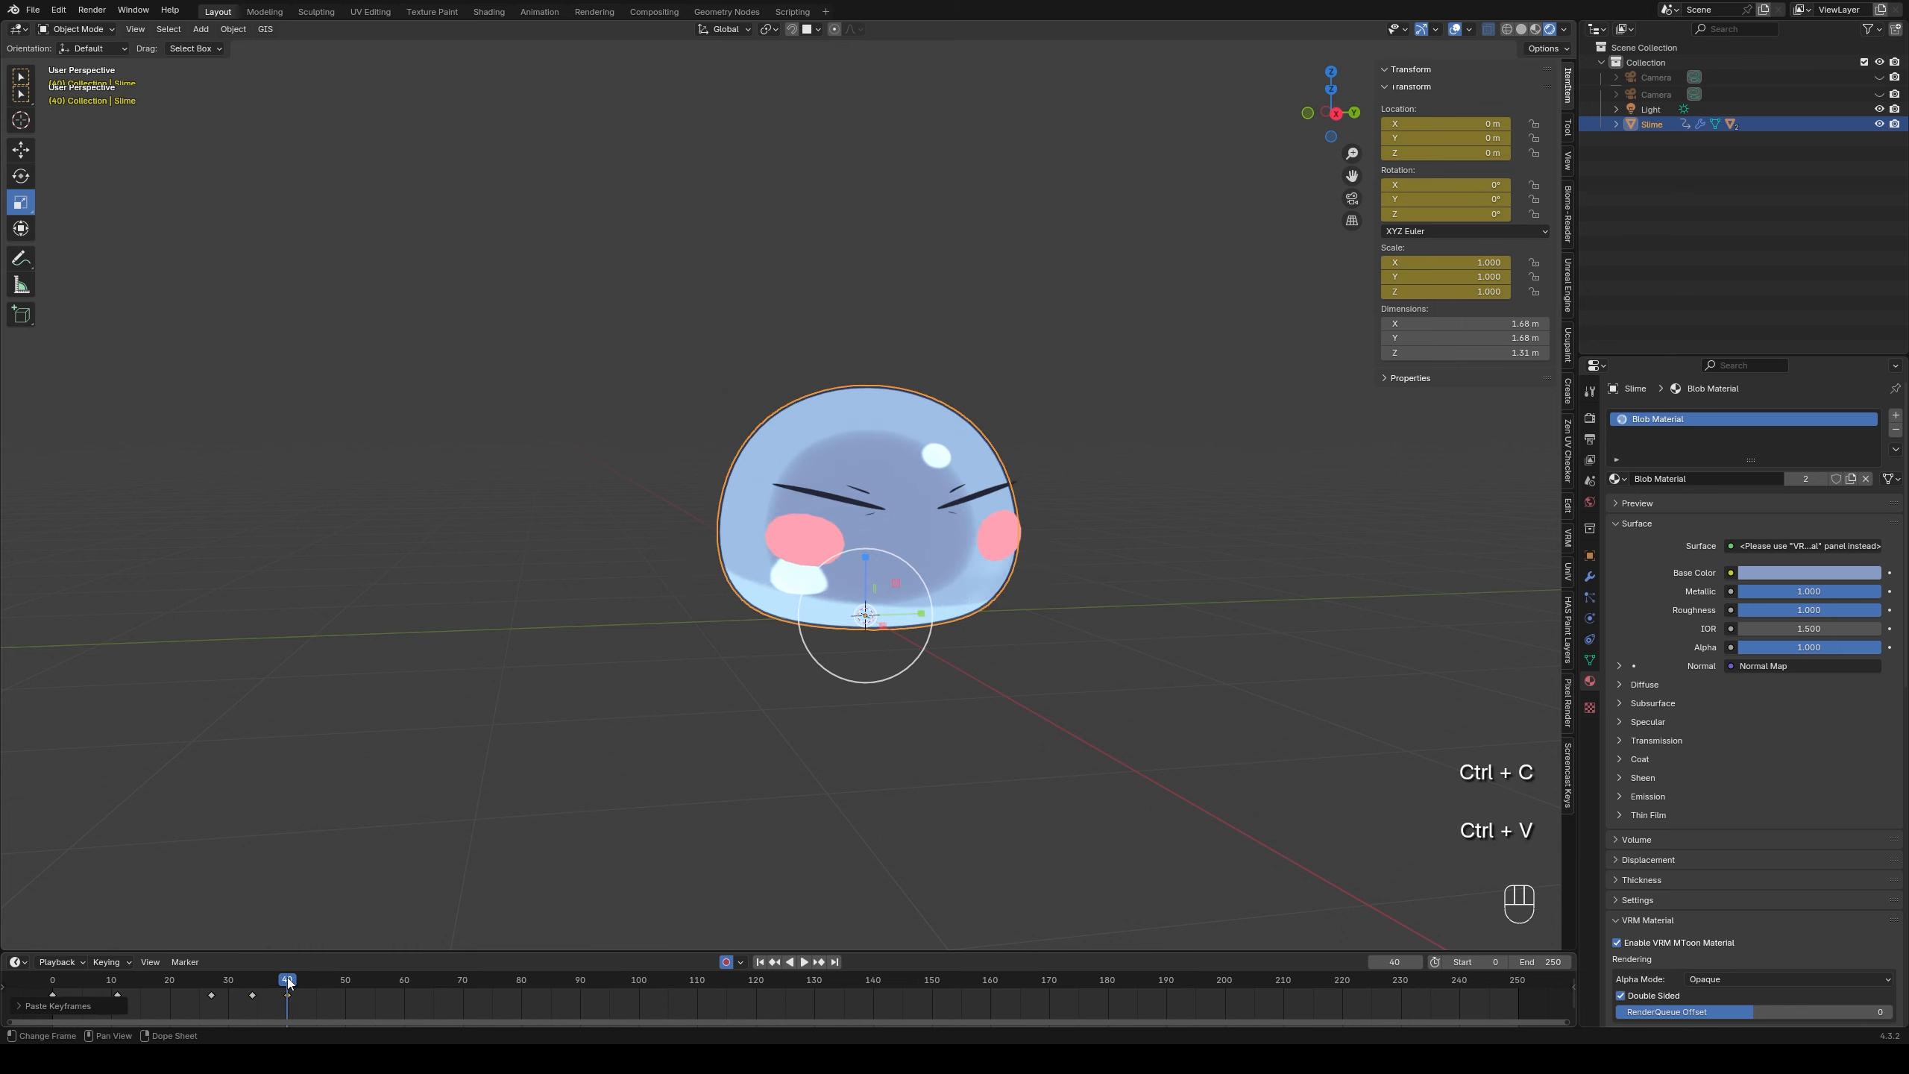
- Copy the squash keyframe from frame 34 to frame 44 and soften that squash to a Z scale of about 0.75
{"action": "left_click_drag", "start_coordinate": [249, 996], "coordinate": [250, 999]}
{"action": "key", "text": "ctrl+c"}
{"action": "left_click", "coordinate": [297, 980]}
{"action": "key", "text": "ctrl+v"}
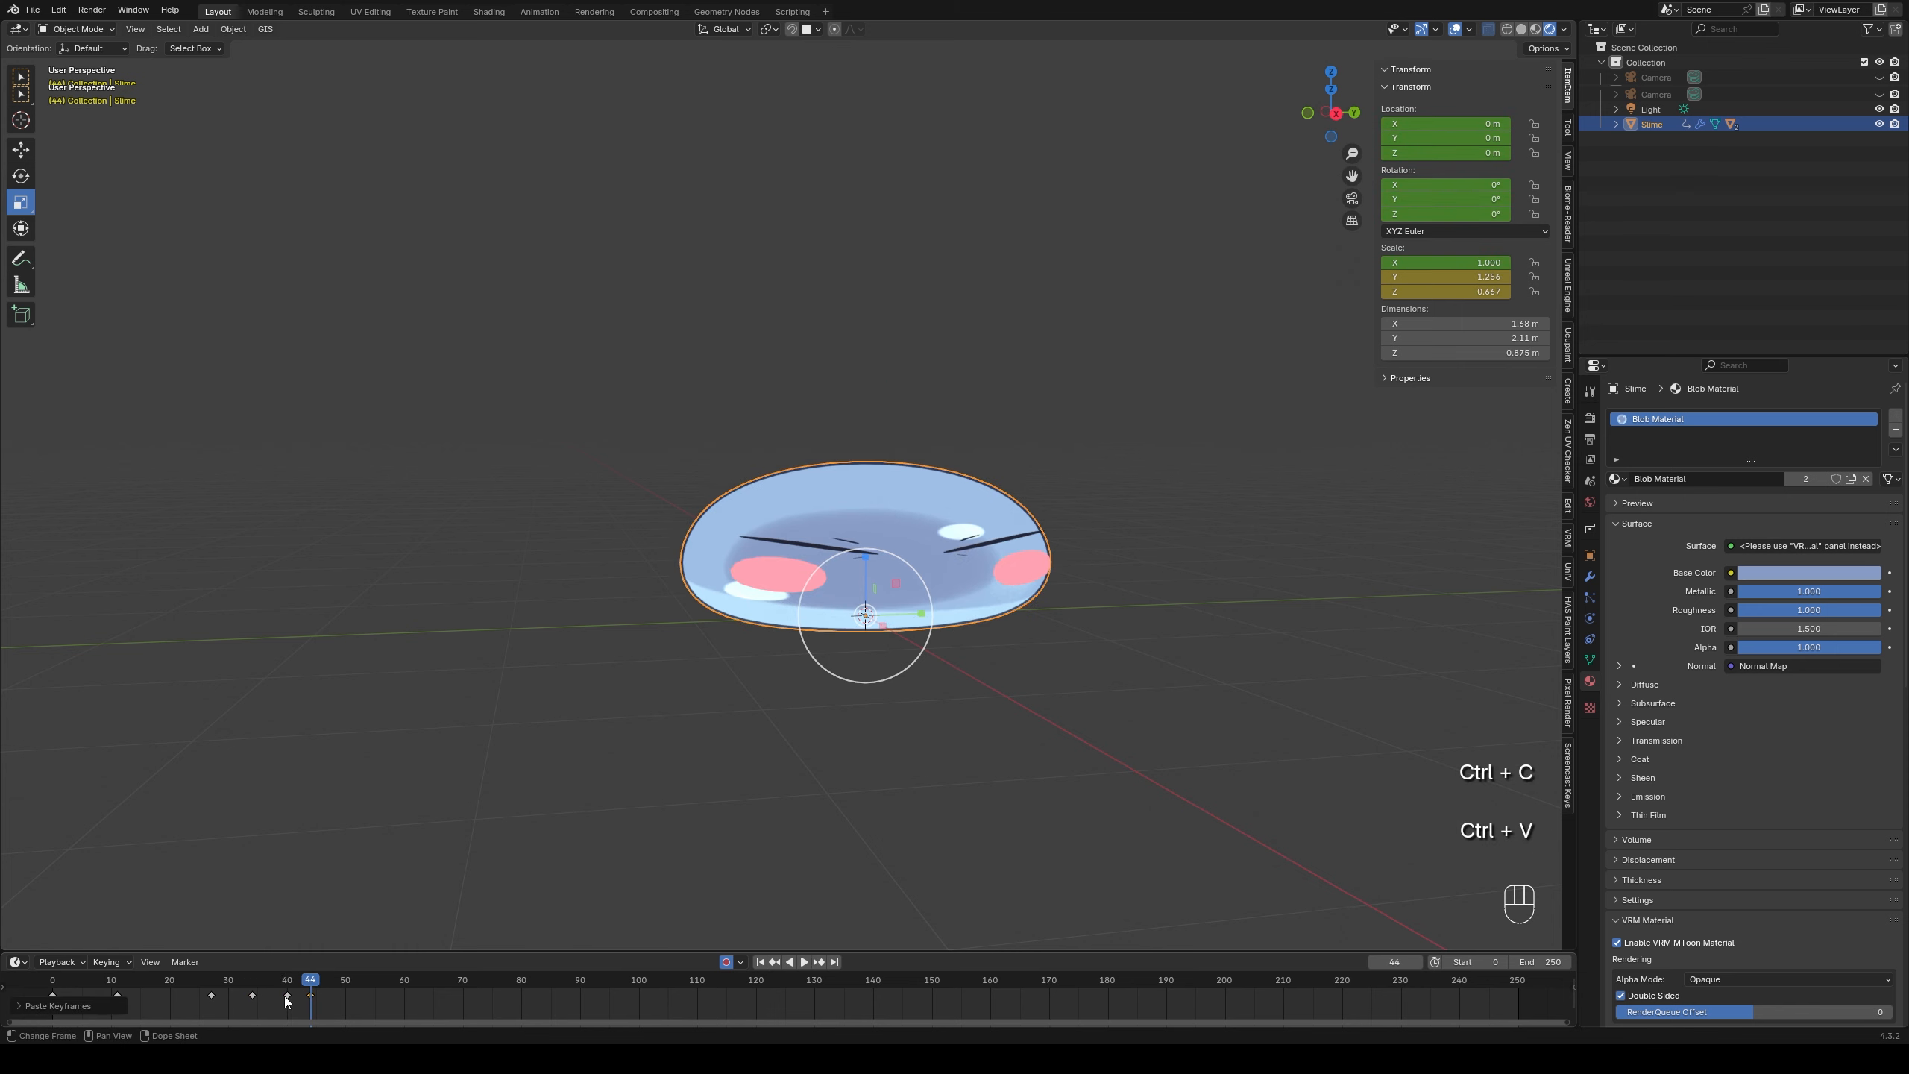
{"action": "left_click_drag", "start_coordinate": [866, 566], "coordinate": [861, 552]}
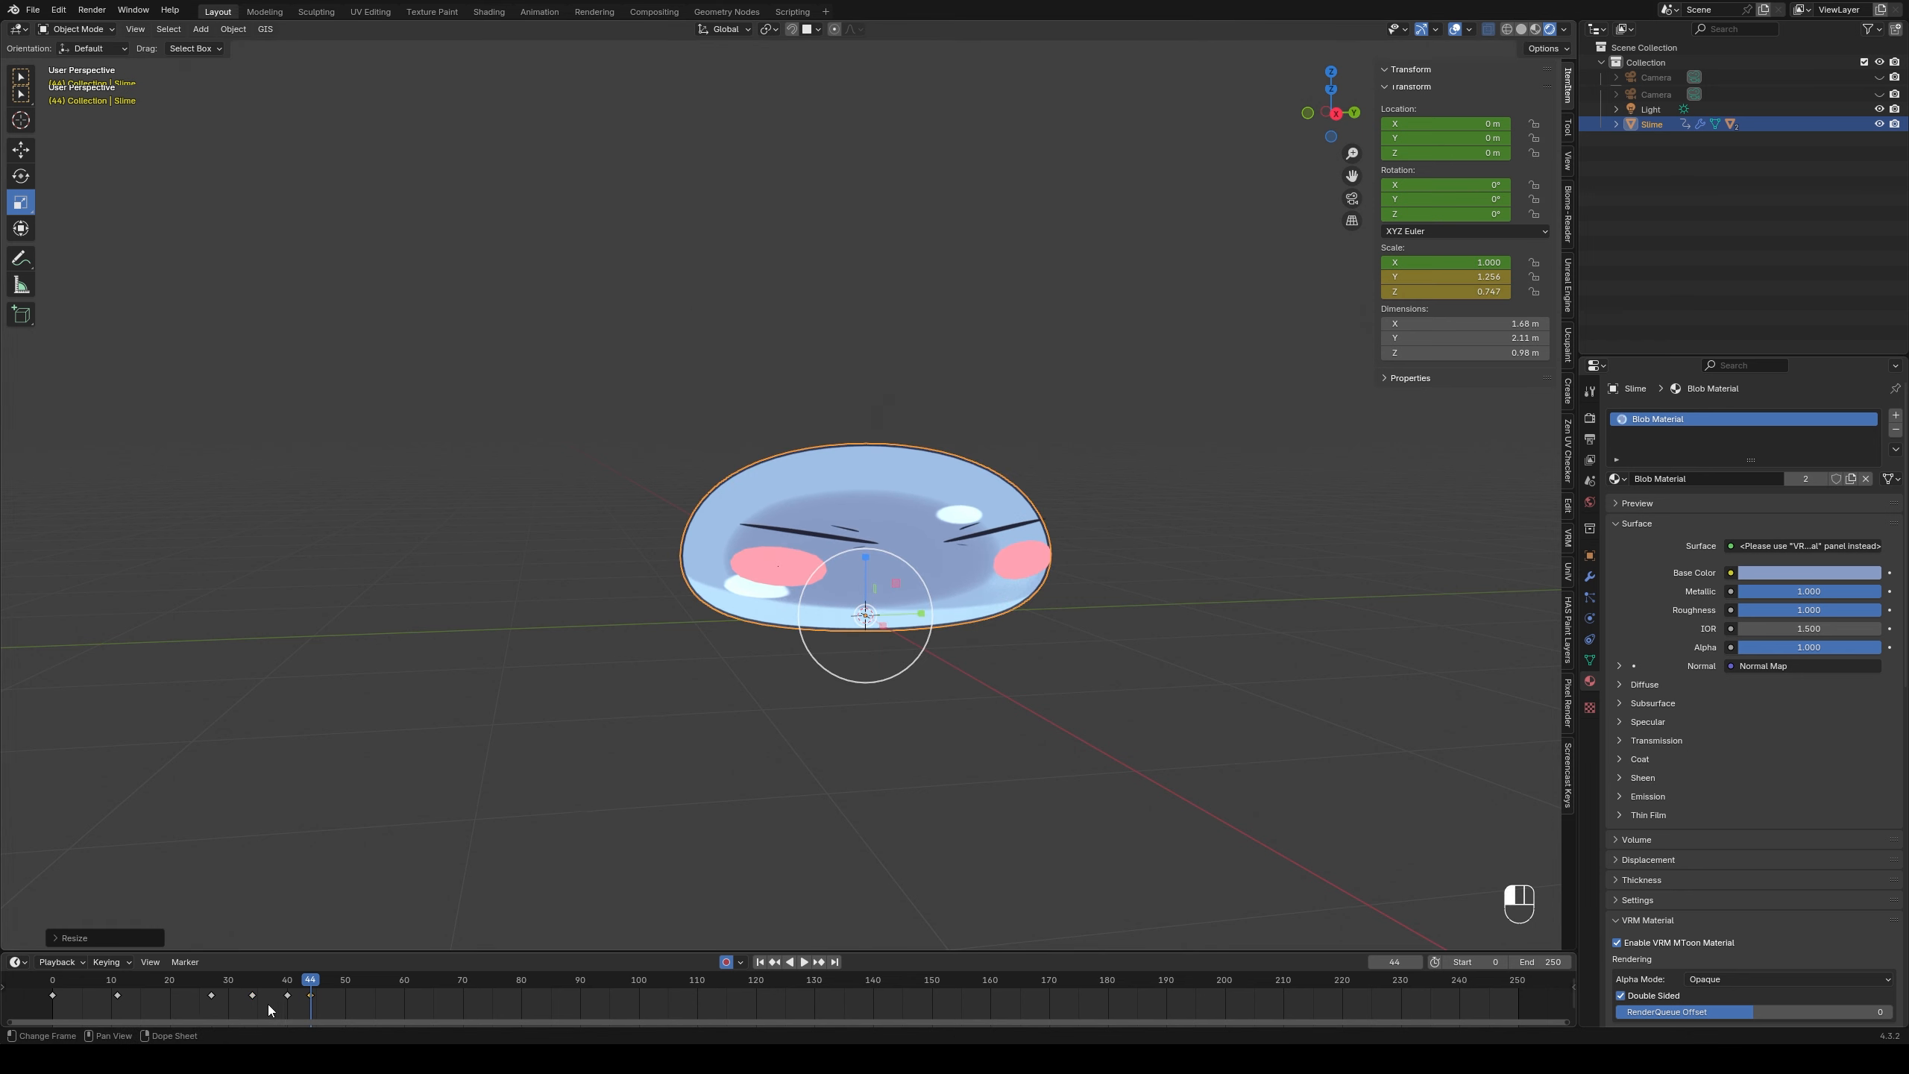
- Copy the resting-pose keyframe from frame 40 to frame 49
{"action": "left_click_drag", "start_coordinate": [308, 980], "coordinate": [291, 1017]}
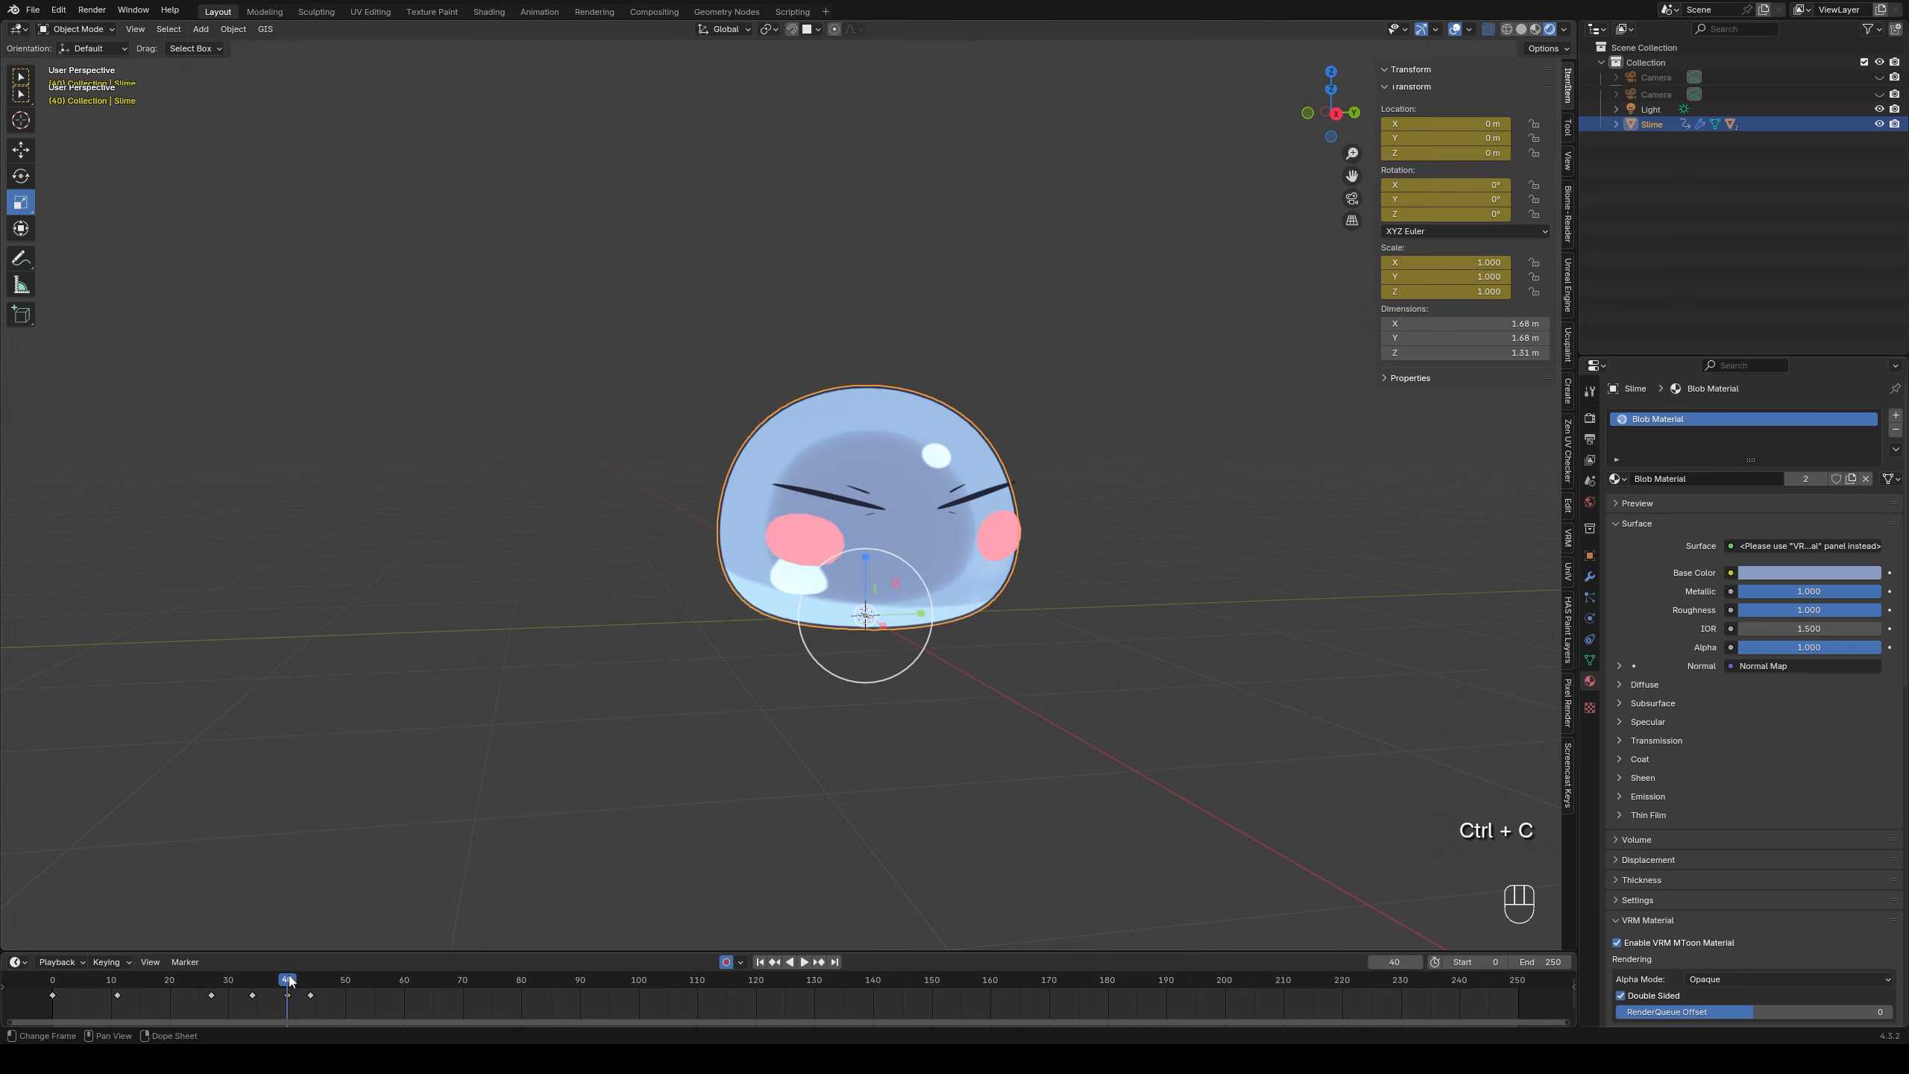
{"action": "left_click", "coordinate": [346, 979]}
{"action": "key", "text": "ctrl+v"}
- Set the animation's end frame to 60 and play the looping jump
{"action": "key", "text": "space"}
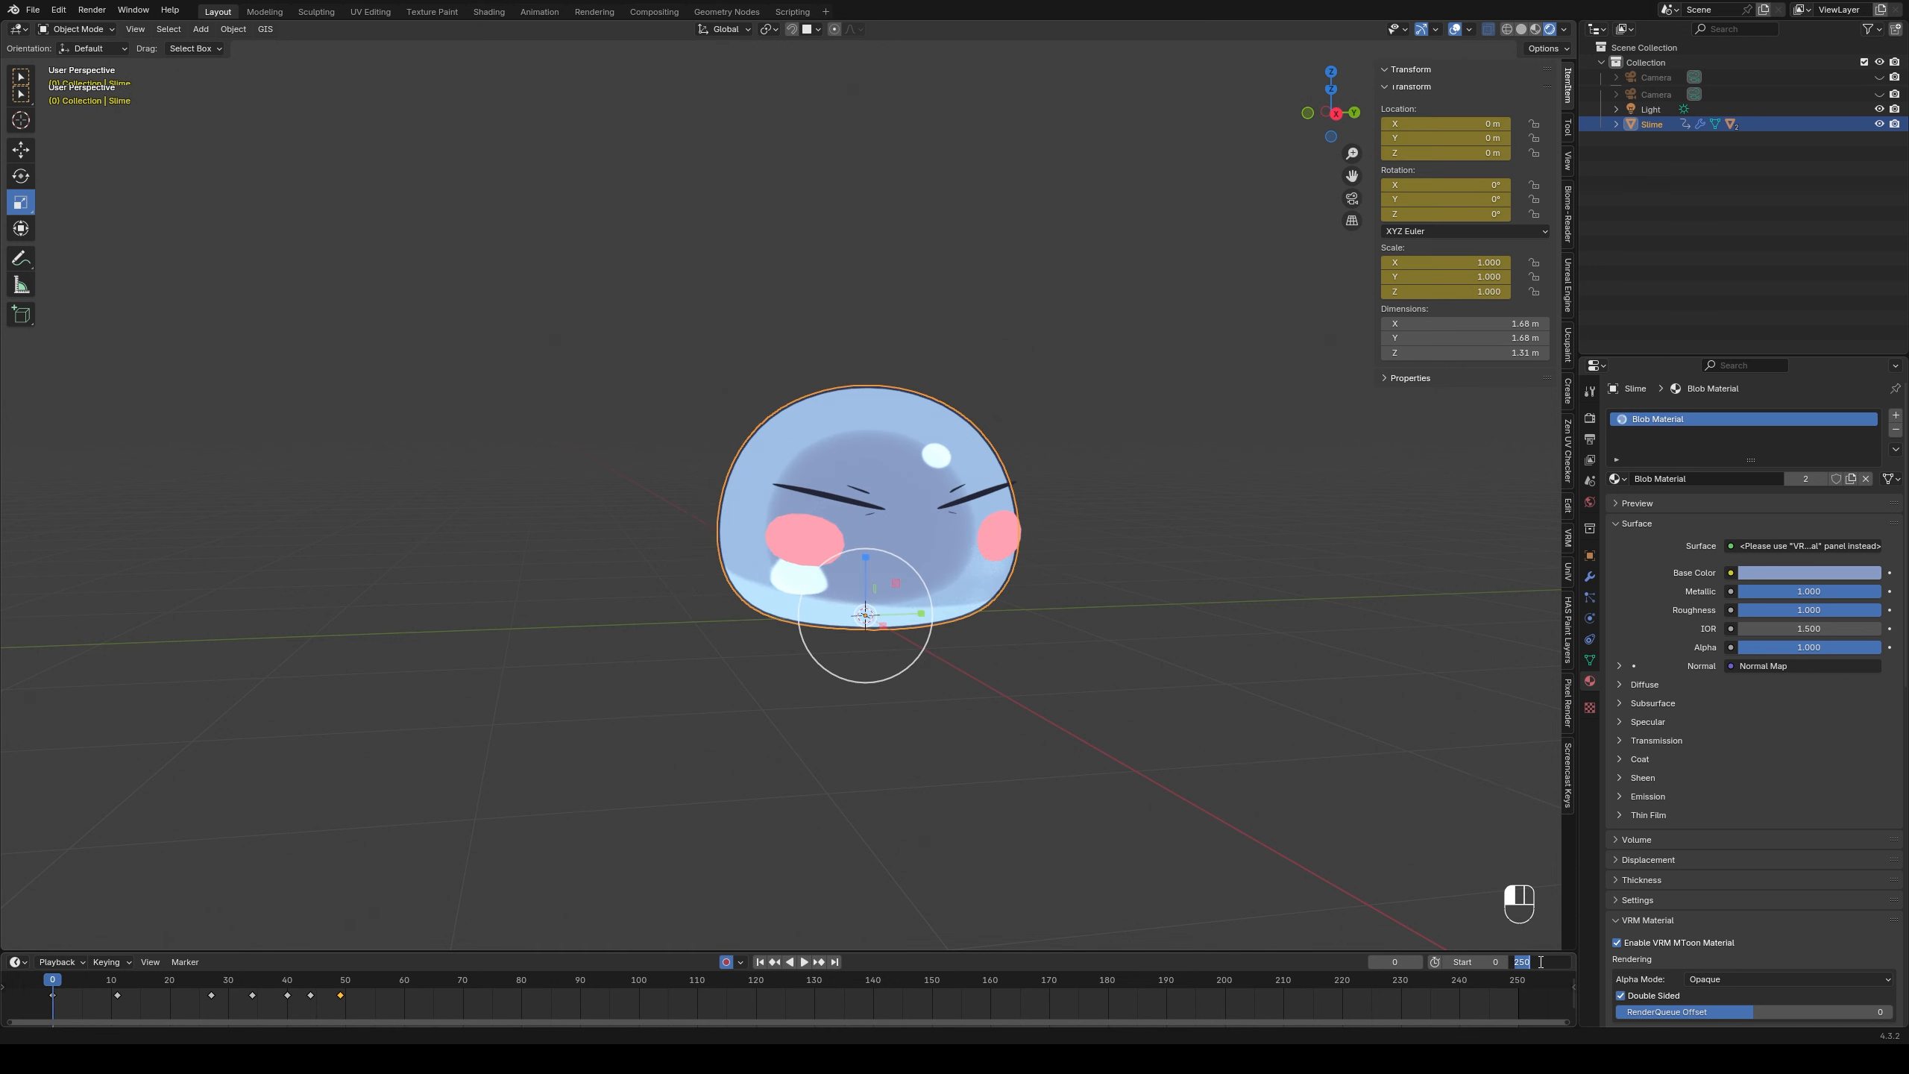
{"action": "type", "text": "60"}
{"action": "key", "text": "Return"}
{"action": "key", "text": "space"}
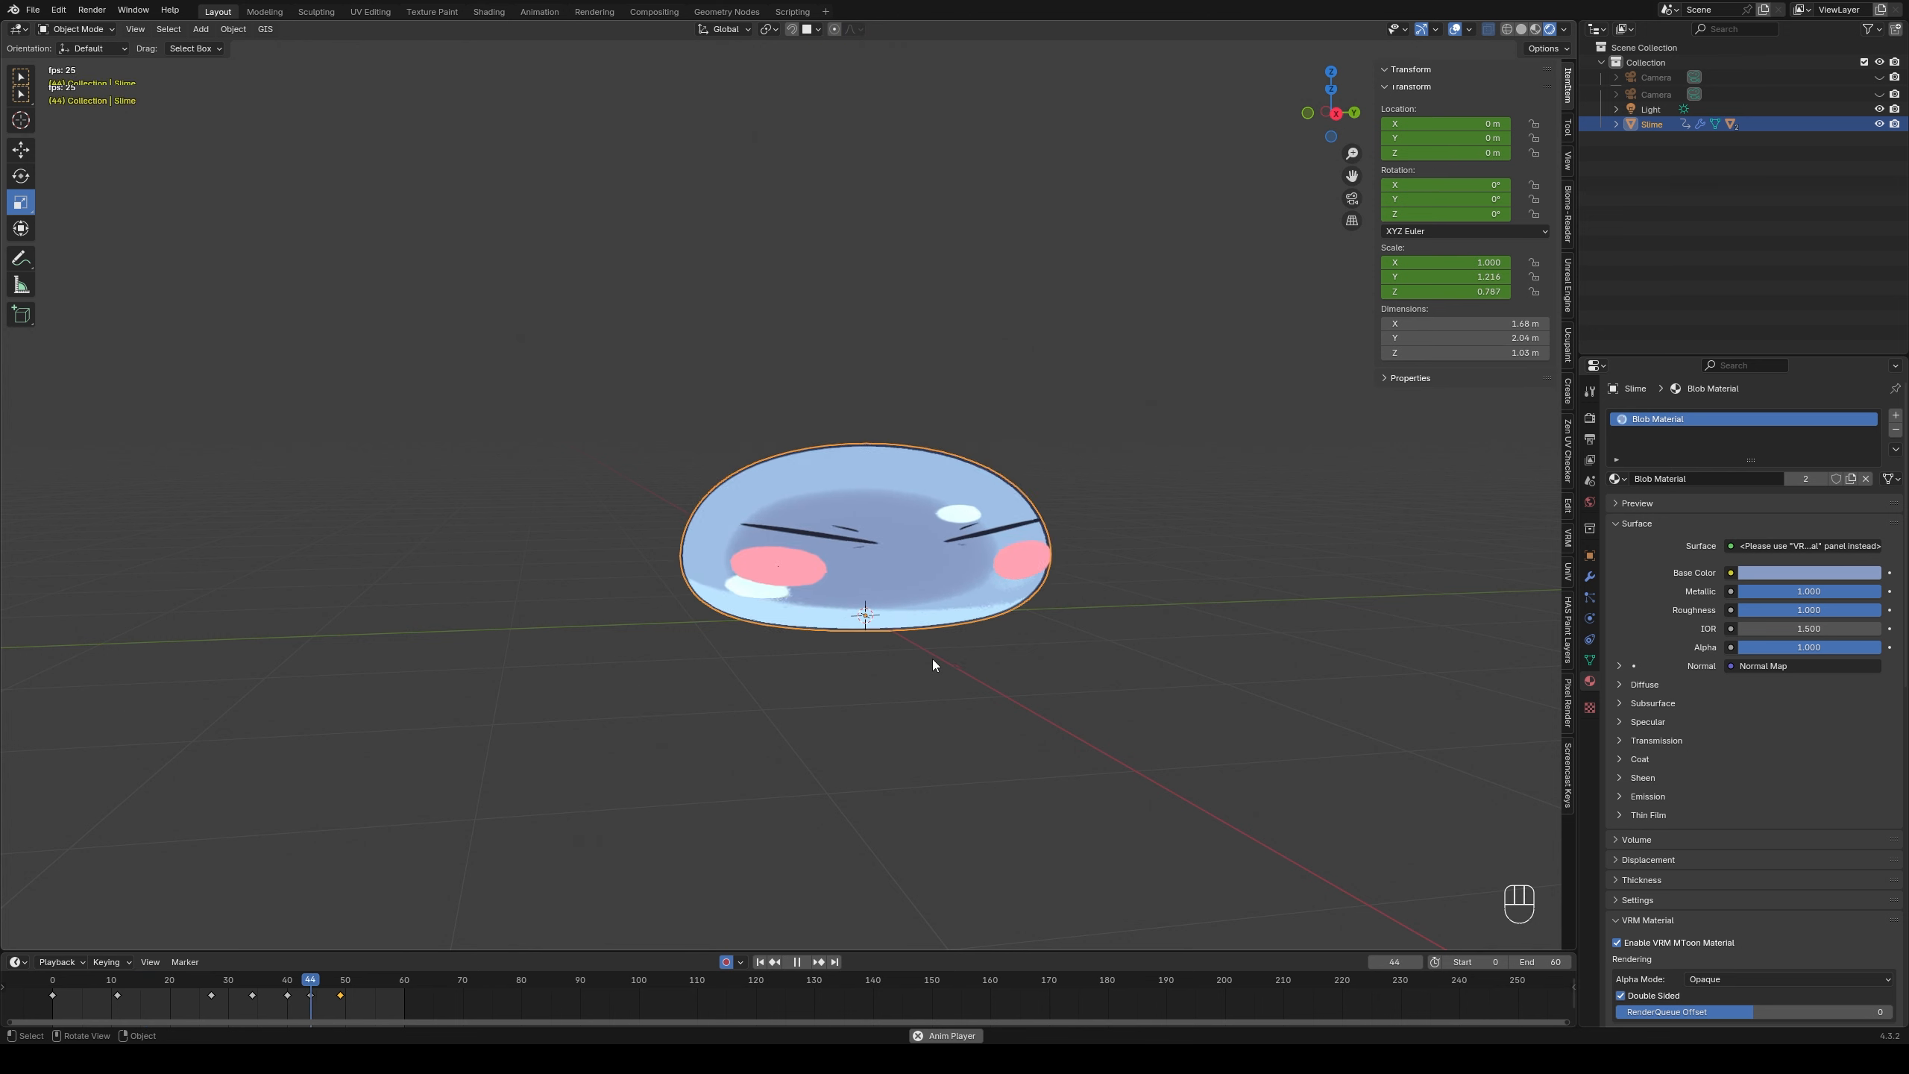
{"action": "key", "text": "space"}
{"action": "key", "text": "space"}
{"action": "key", "text": "space"}
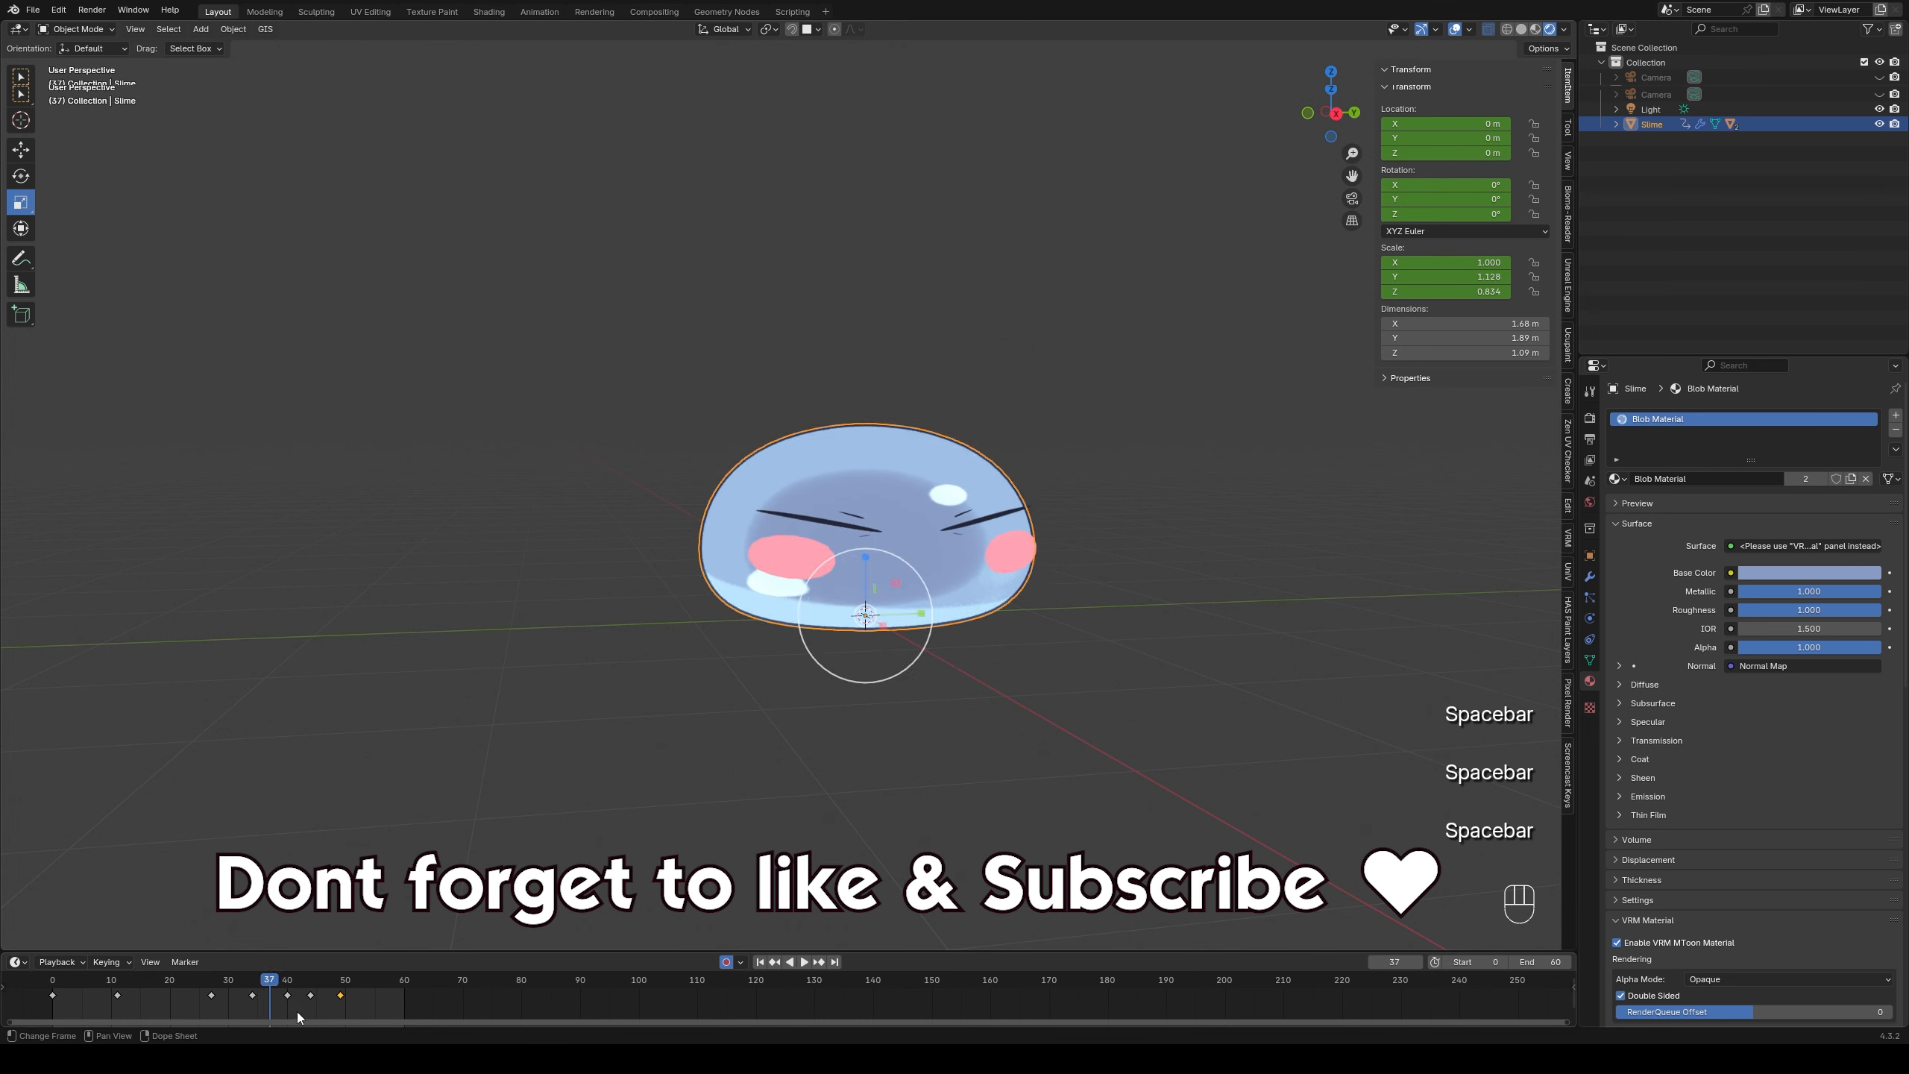
- Shift the last three keyframes one frame later, to frames 41, 45 and 50, and play the animation
{"action": "mouse_move", "coordinate": [297, 981]}
{"action": "left_mouse_down"}
{"action": "mouse_move", "coordinate": [340, 979]}
{"action": "mouse_move", "coordinate": [287, 996]}
{"action": "left_mouse_up"}
{"action": "key", "text": "space"}
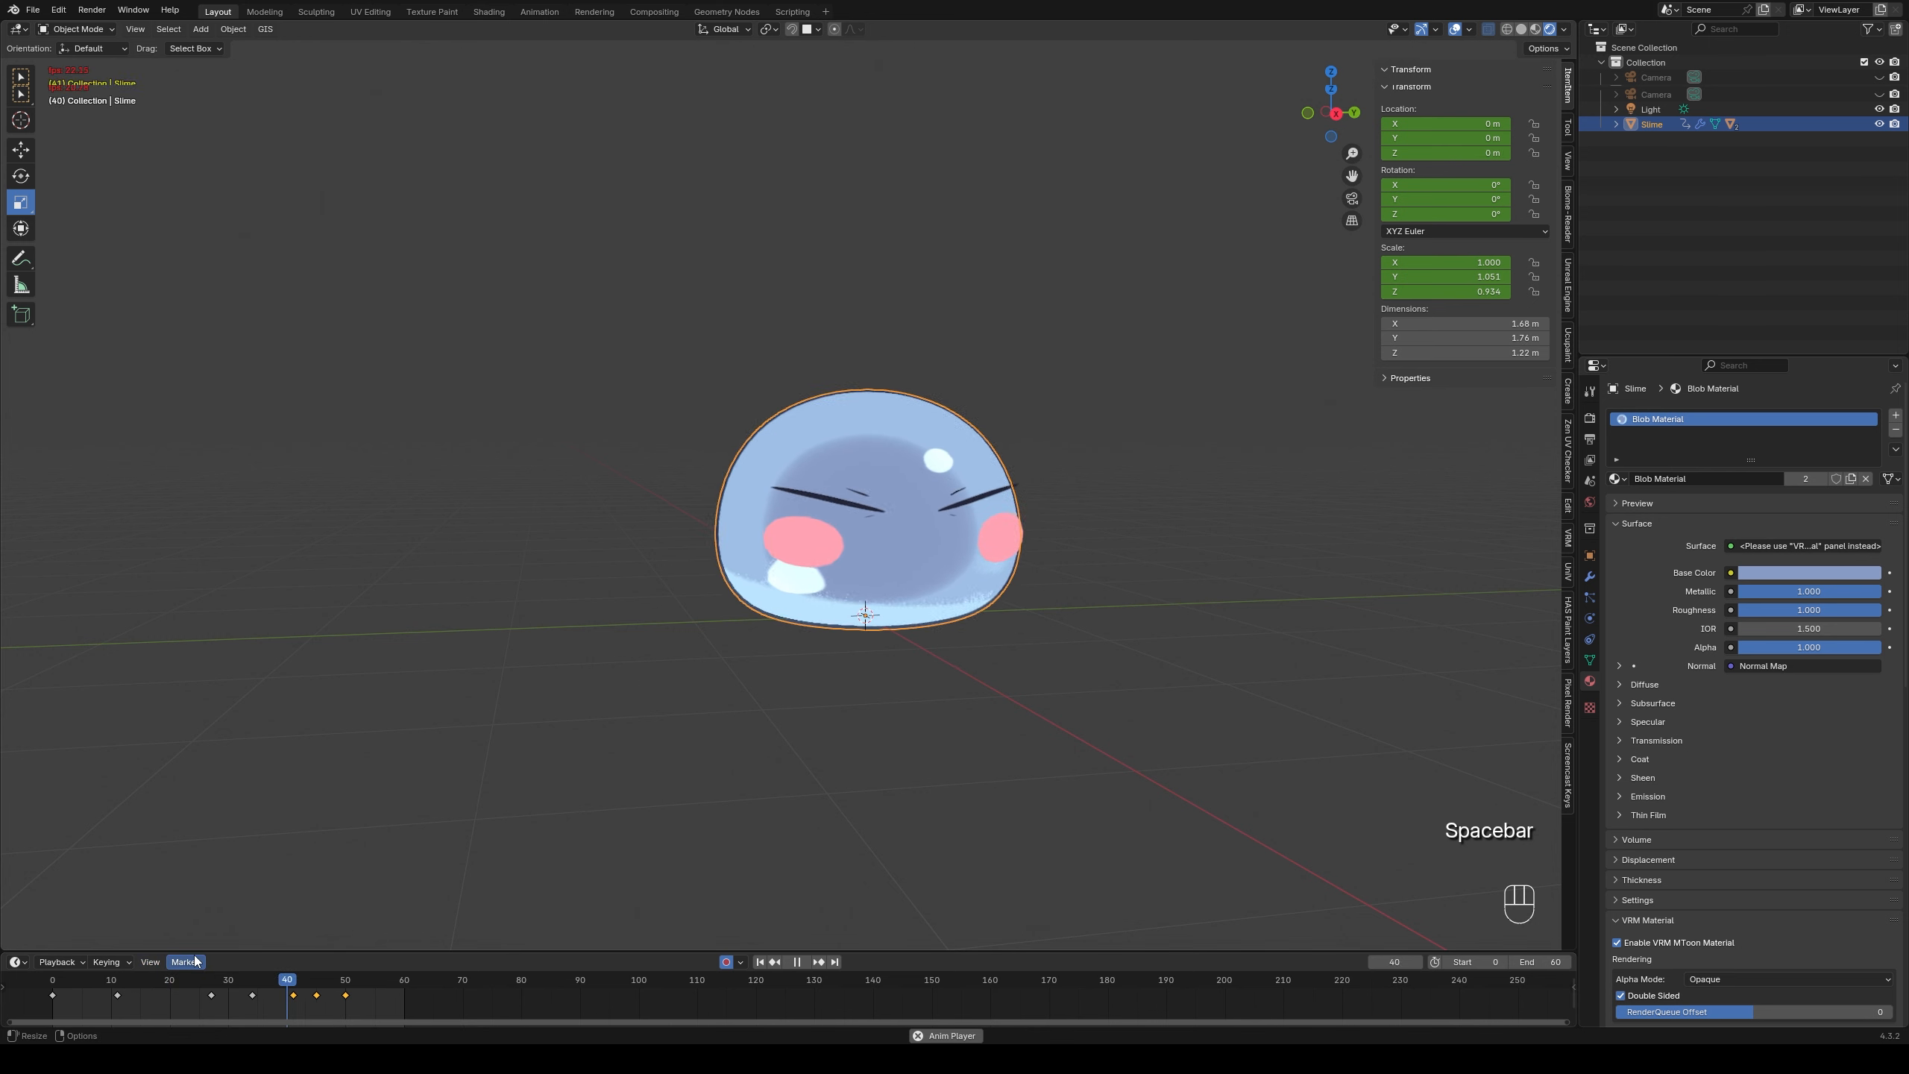
{"action": "key", "text": "space"}
- Shift all keyframes after frame 11 five frames earlier, so they run from frame 22 to 45, and play the animation
{"action": "left_click_drag", "start_coordinate": [368, 1008], "coordinate": [184, 1000]}
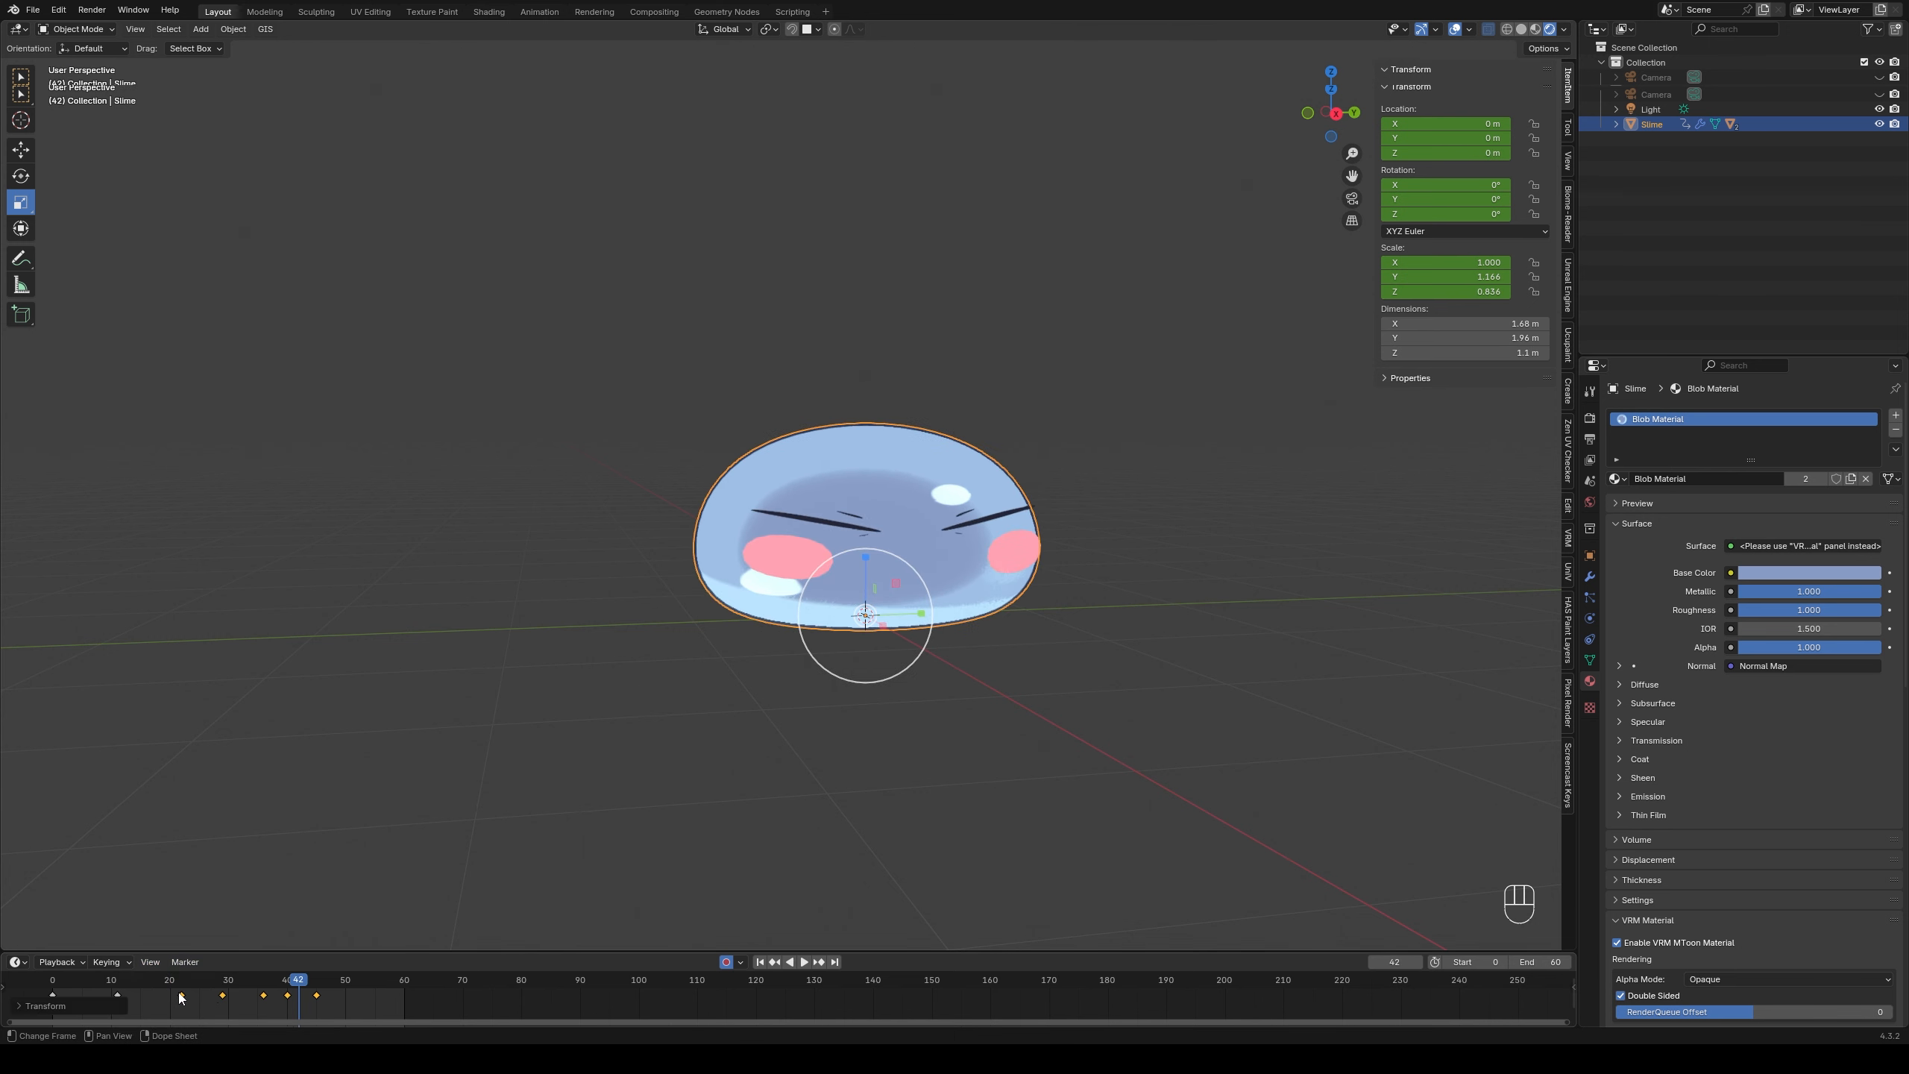
{"action": "key", "text": "space"}
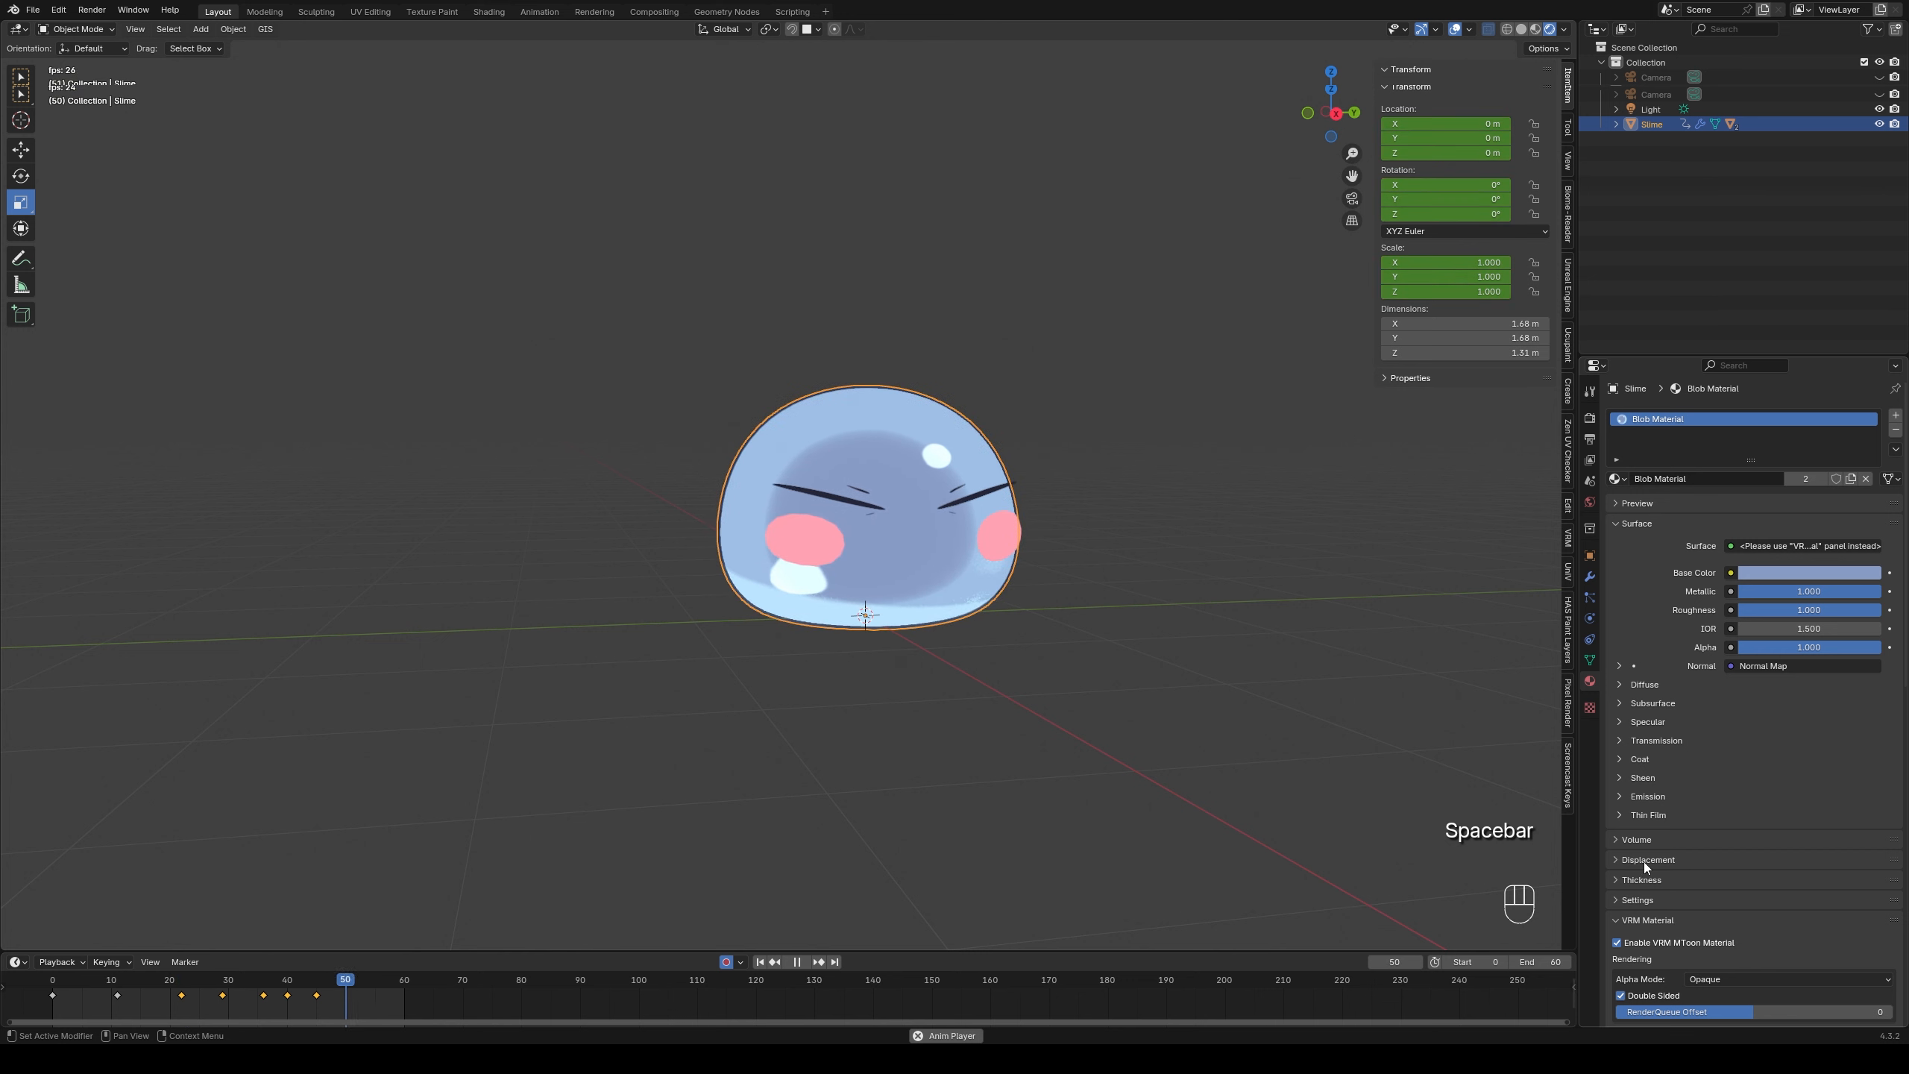
{"action": "key", "text": "space"}
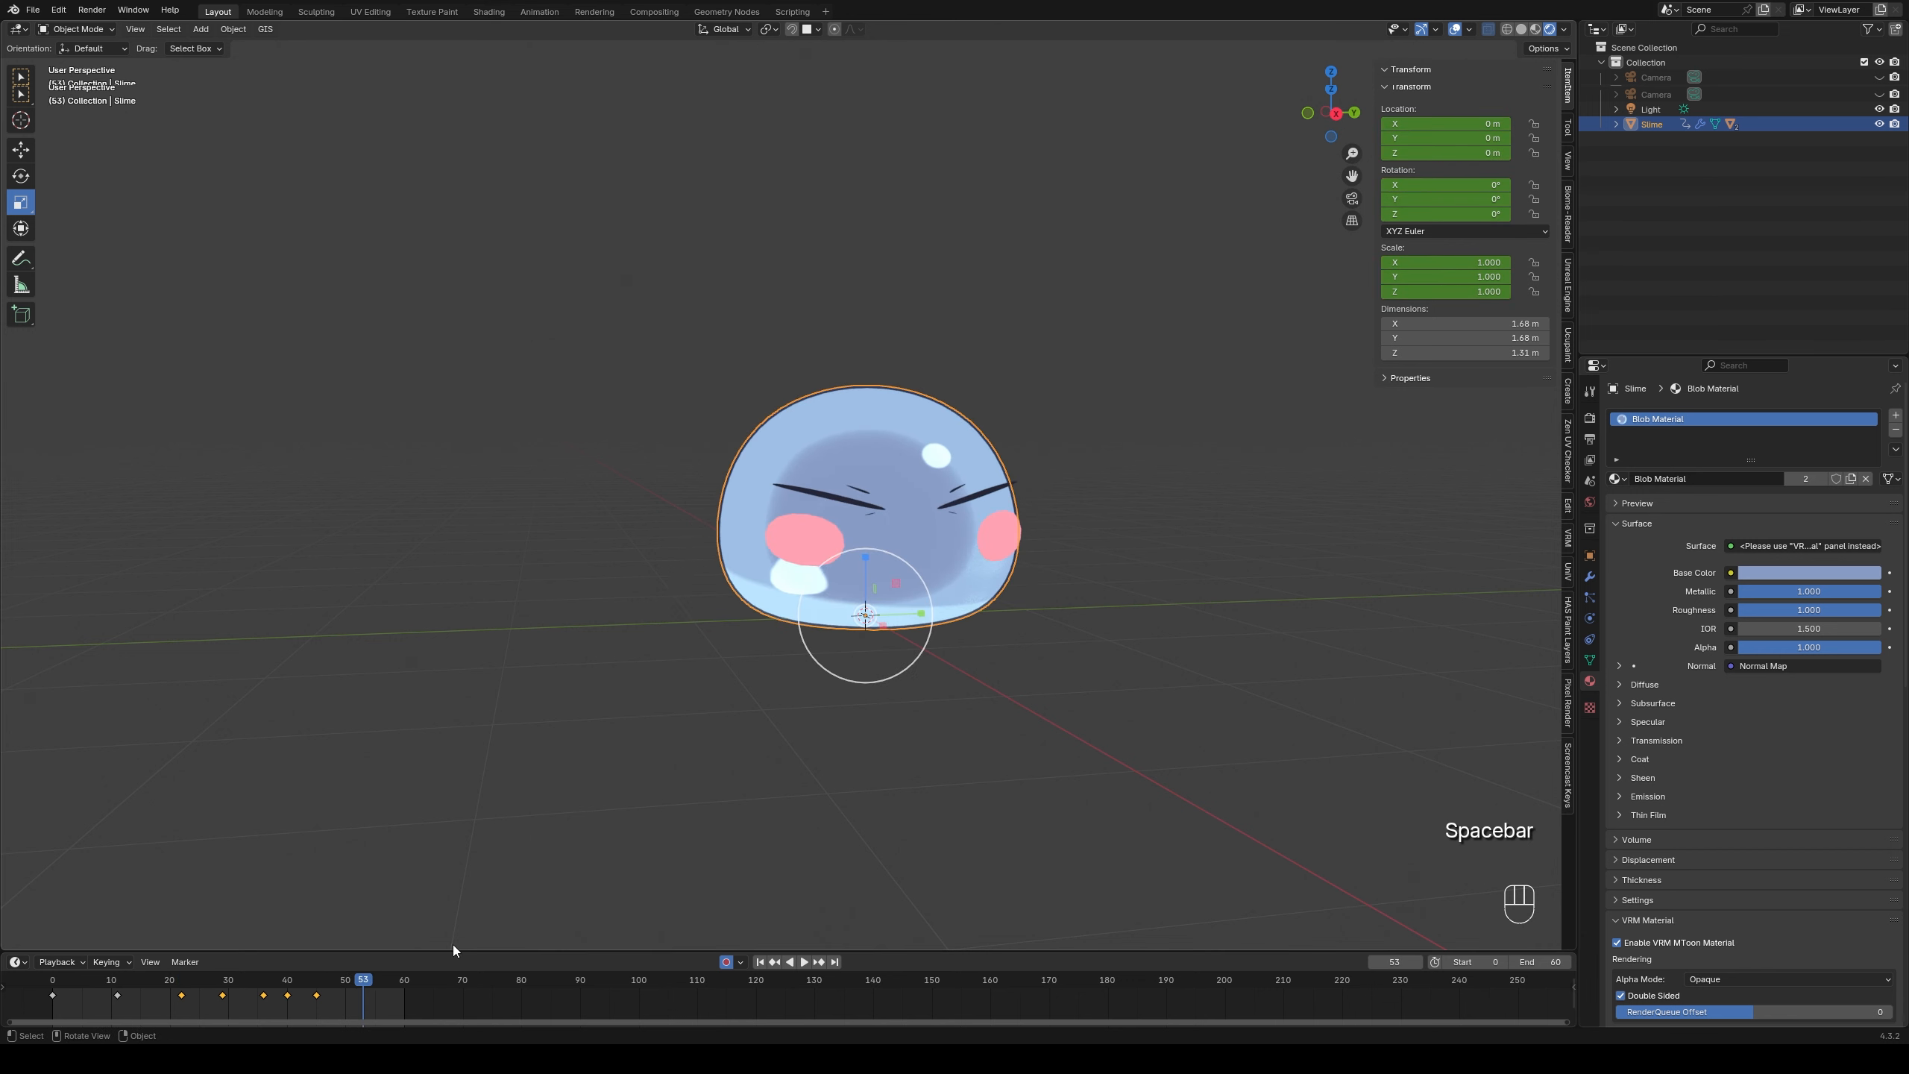
- Nudge the selected landing and squash keyframes slightly earlier and play the animation again
{"action": "left_click_drag", "start_coordinate": [320, 1001], "coordinate": [308, 1001]}
{"action": "key", "text": "space"}
{"action": "key", "text": "space"}
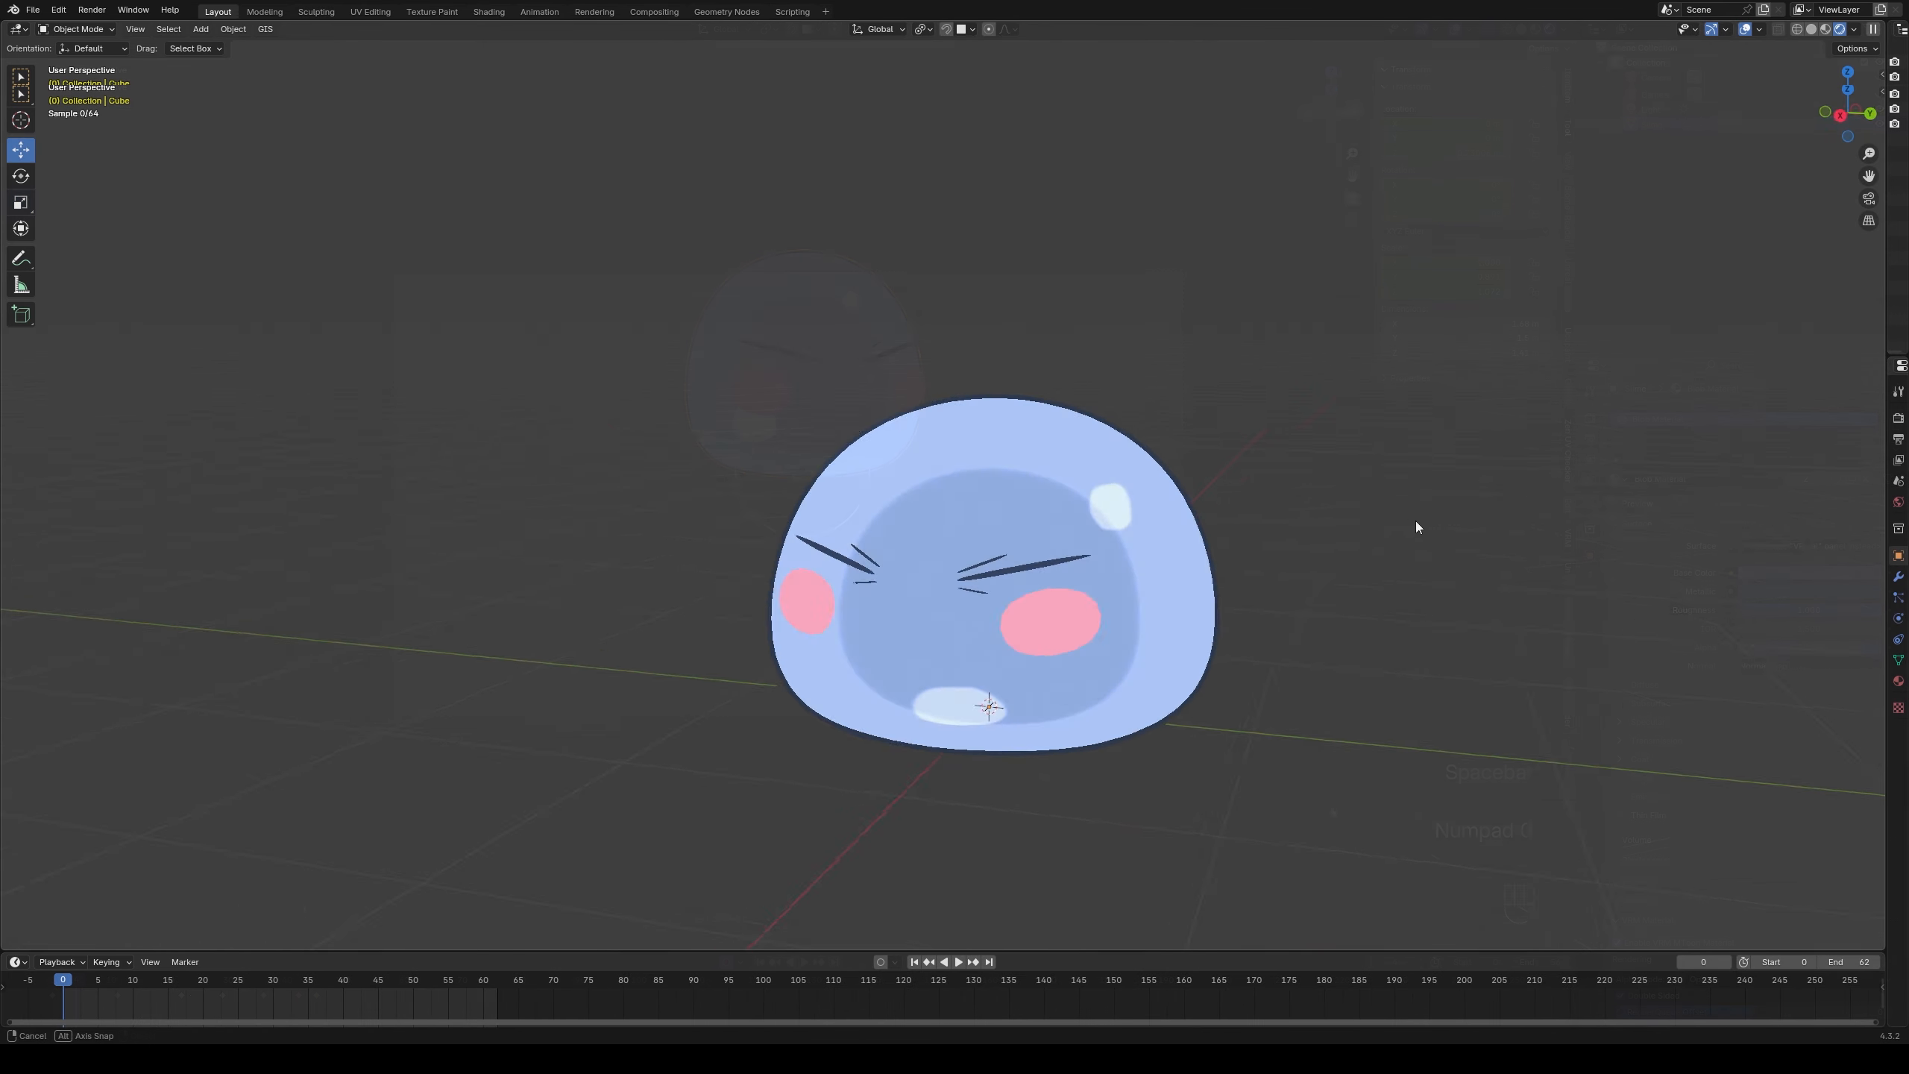
- Examine the finished slime from several angles and at different moments of its jump
{"action": "middle_click_drag", "start_coordinate": [1415, 521], "coordinate": [1118, 590]}
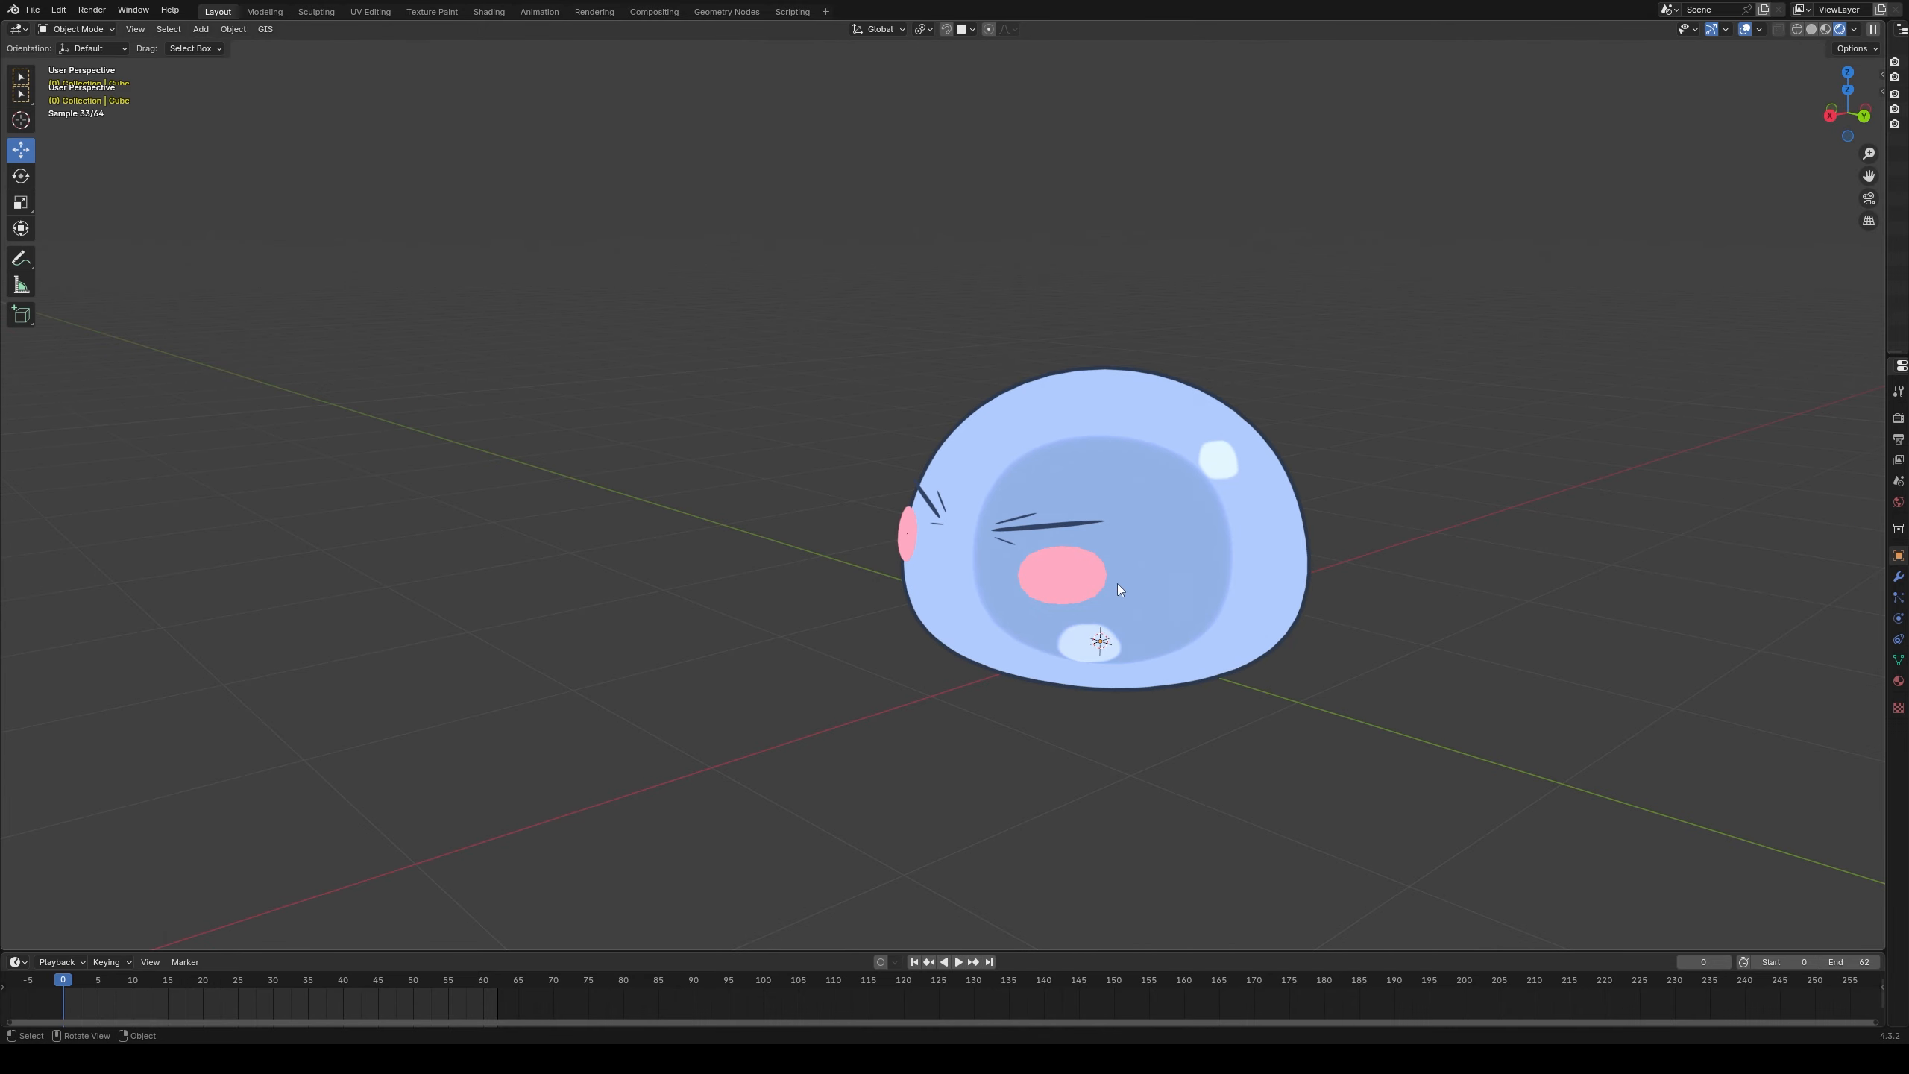
{"action": "middle_click_drag", "start_coordinate": [990, 723], "coordinate": [1235, 708]}
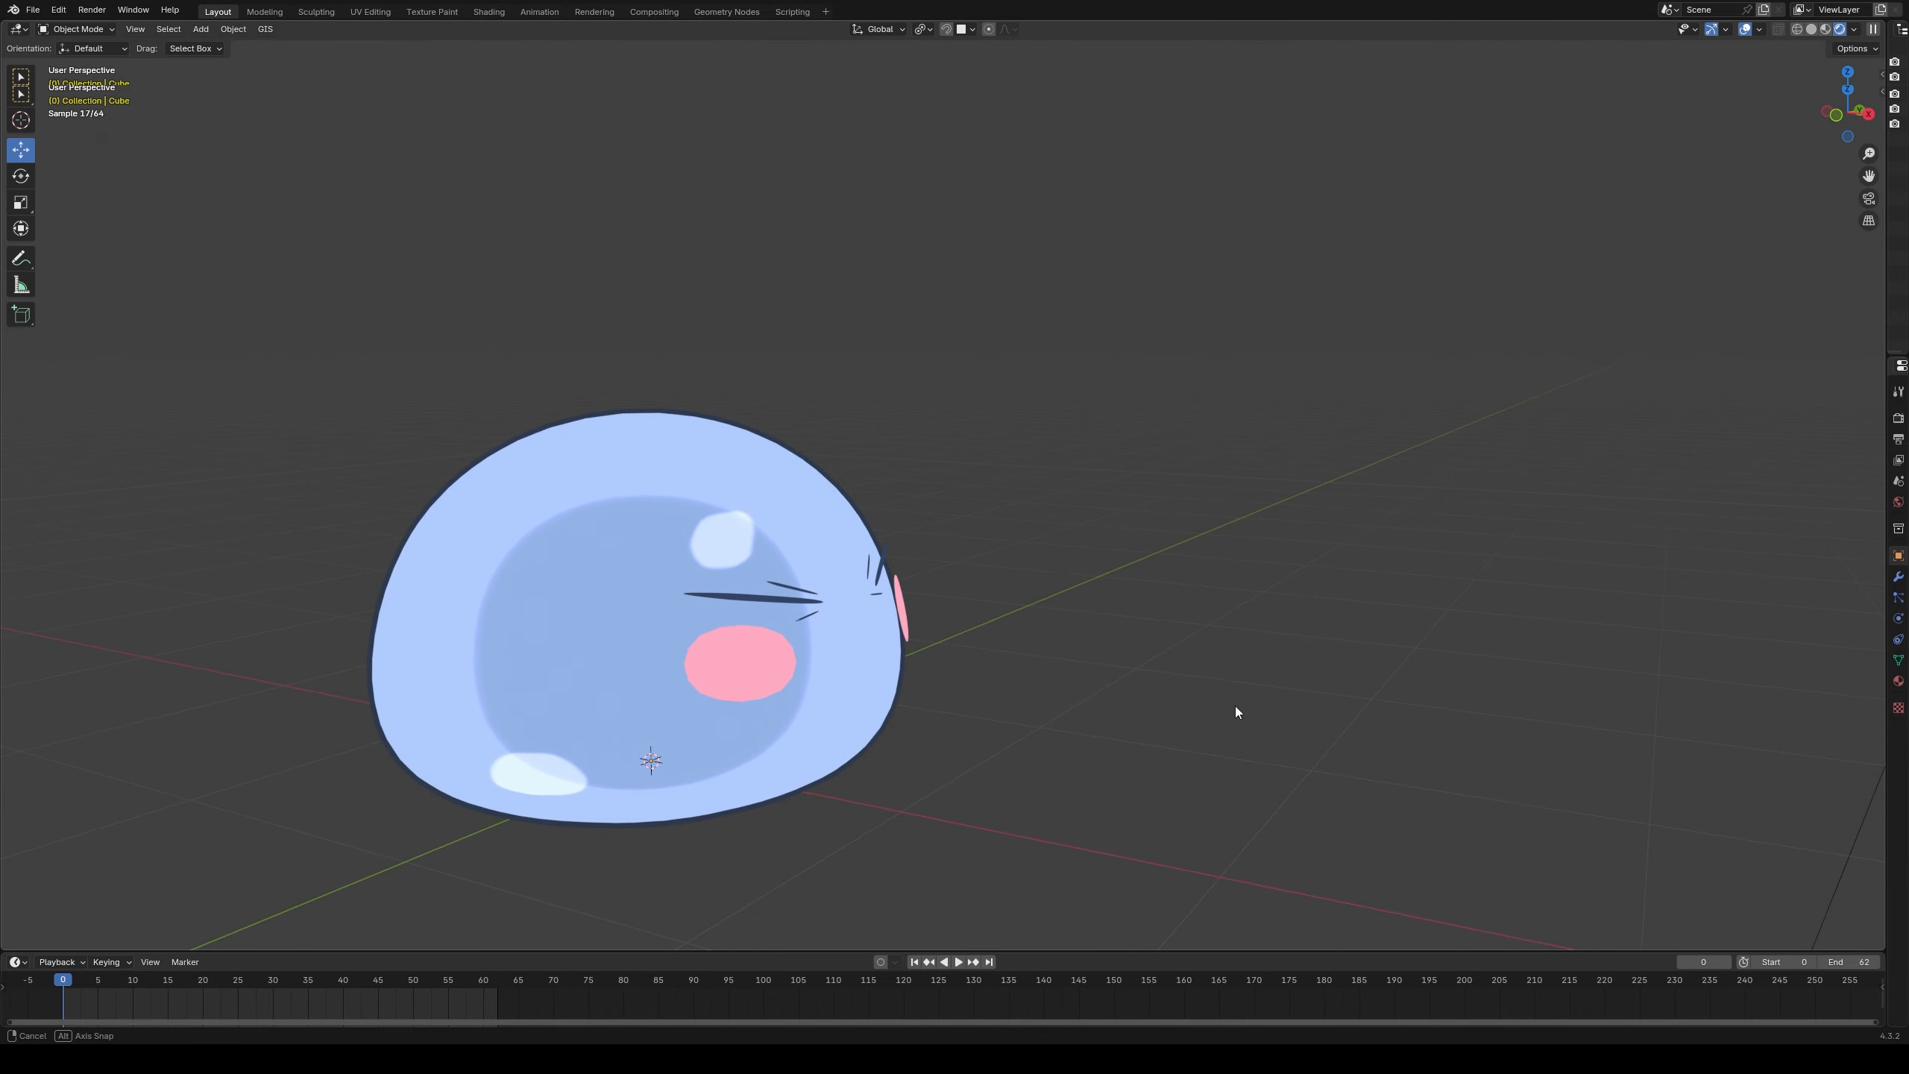
{"action": "key", "text": "space"}
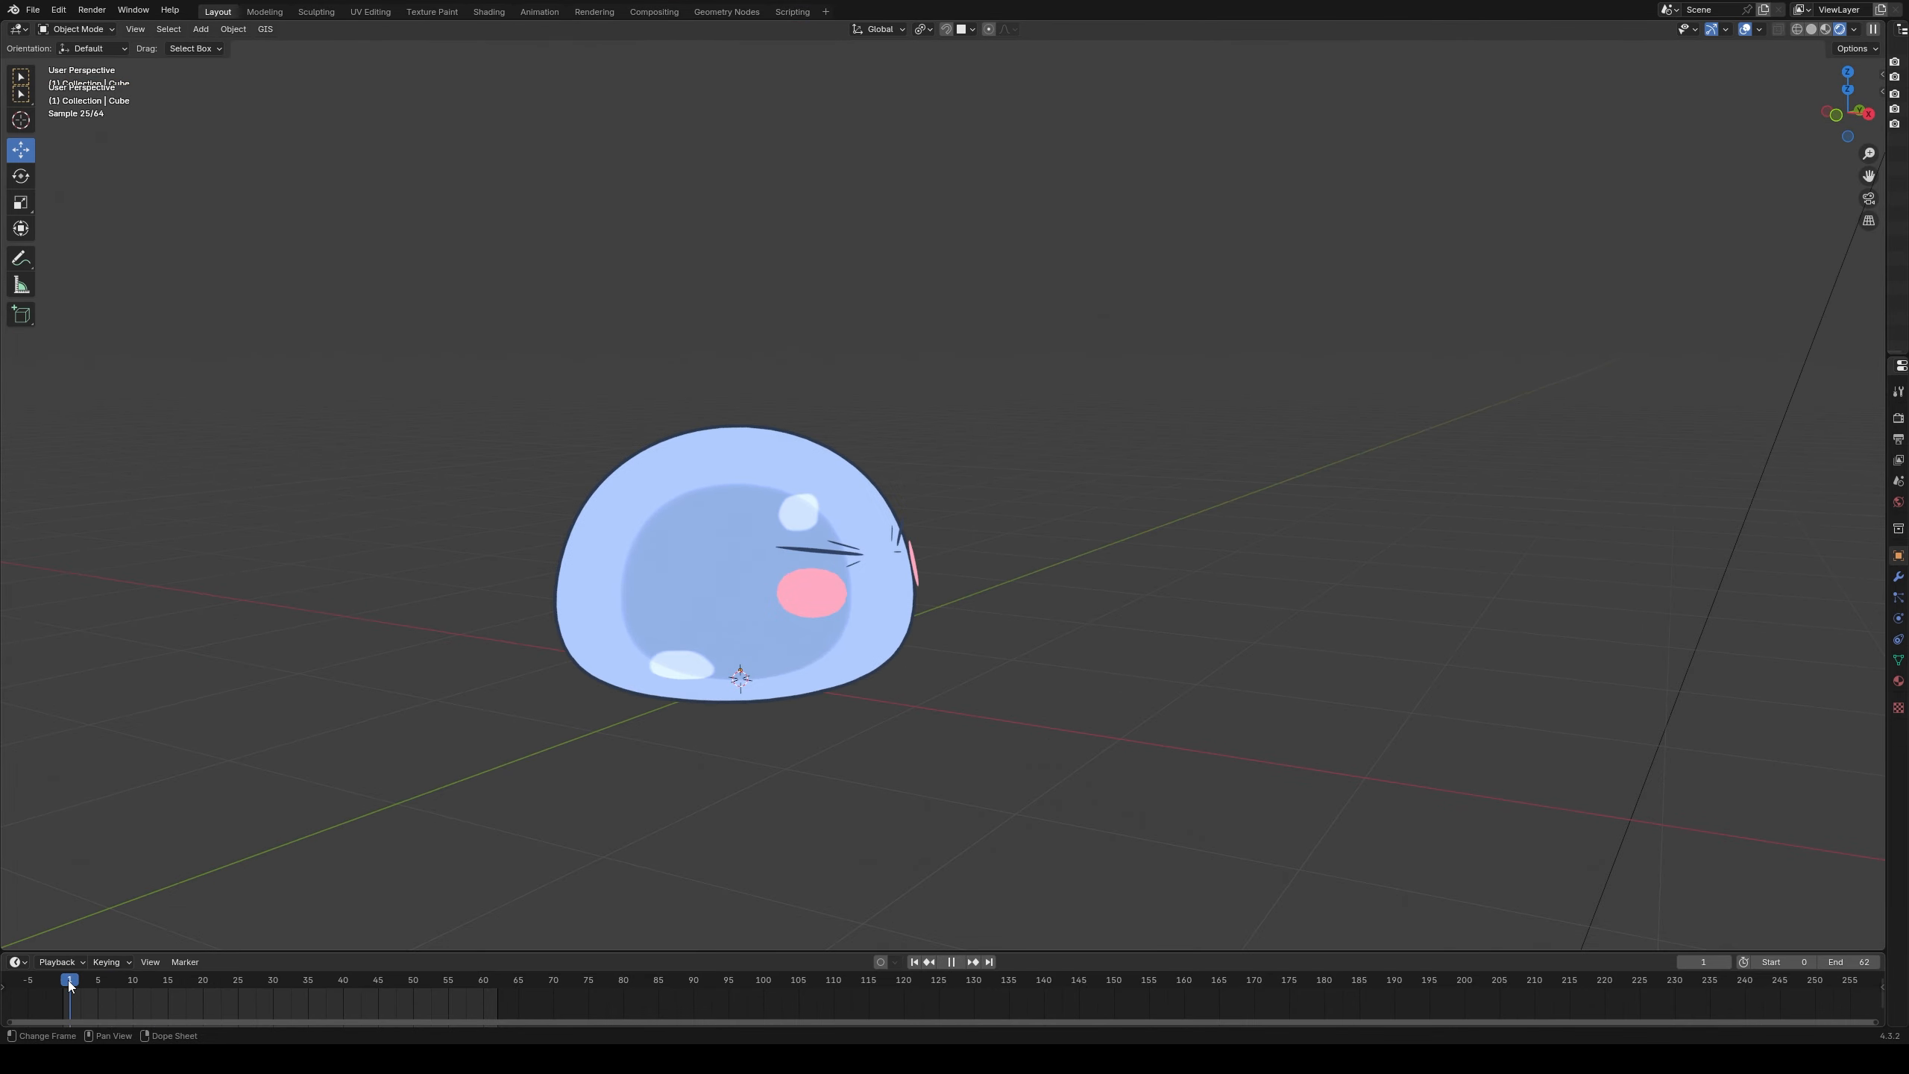
{"action": "left_click_drag", "start_coordinate": [157, 980], "coordinate": [161, 1020]}
{"action": "key", "text": "space"}
{"action": "middle_click_drag", "start_coordinate": [689, 656], "coordinate": [899, 631]}
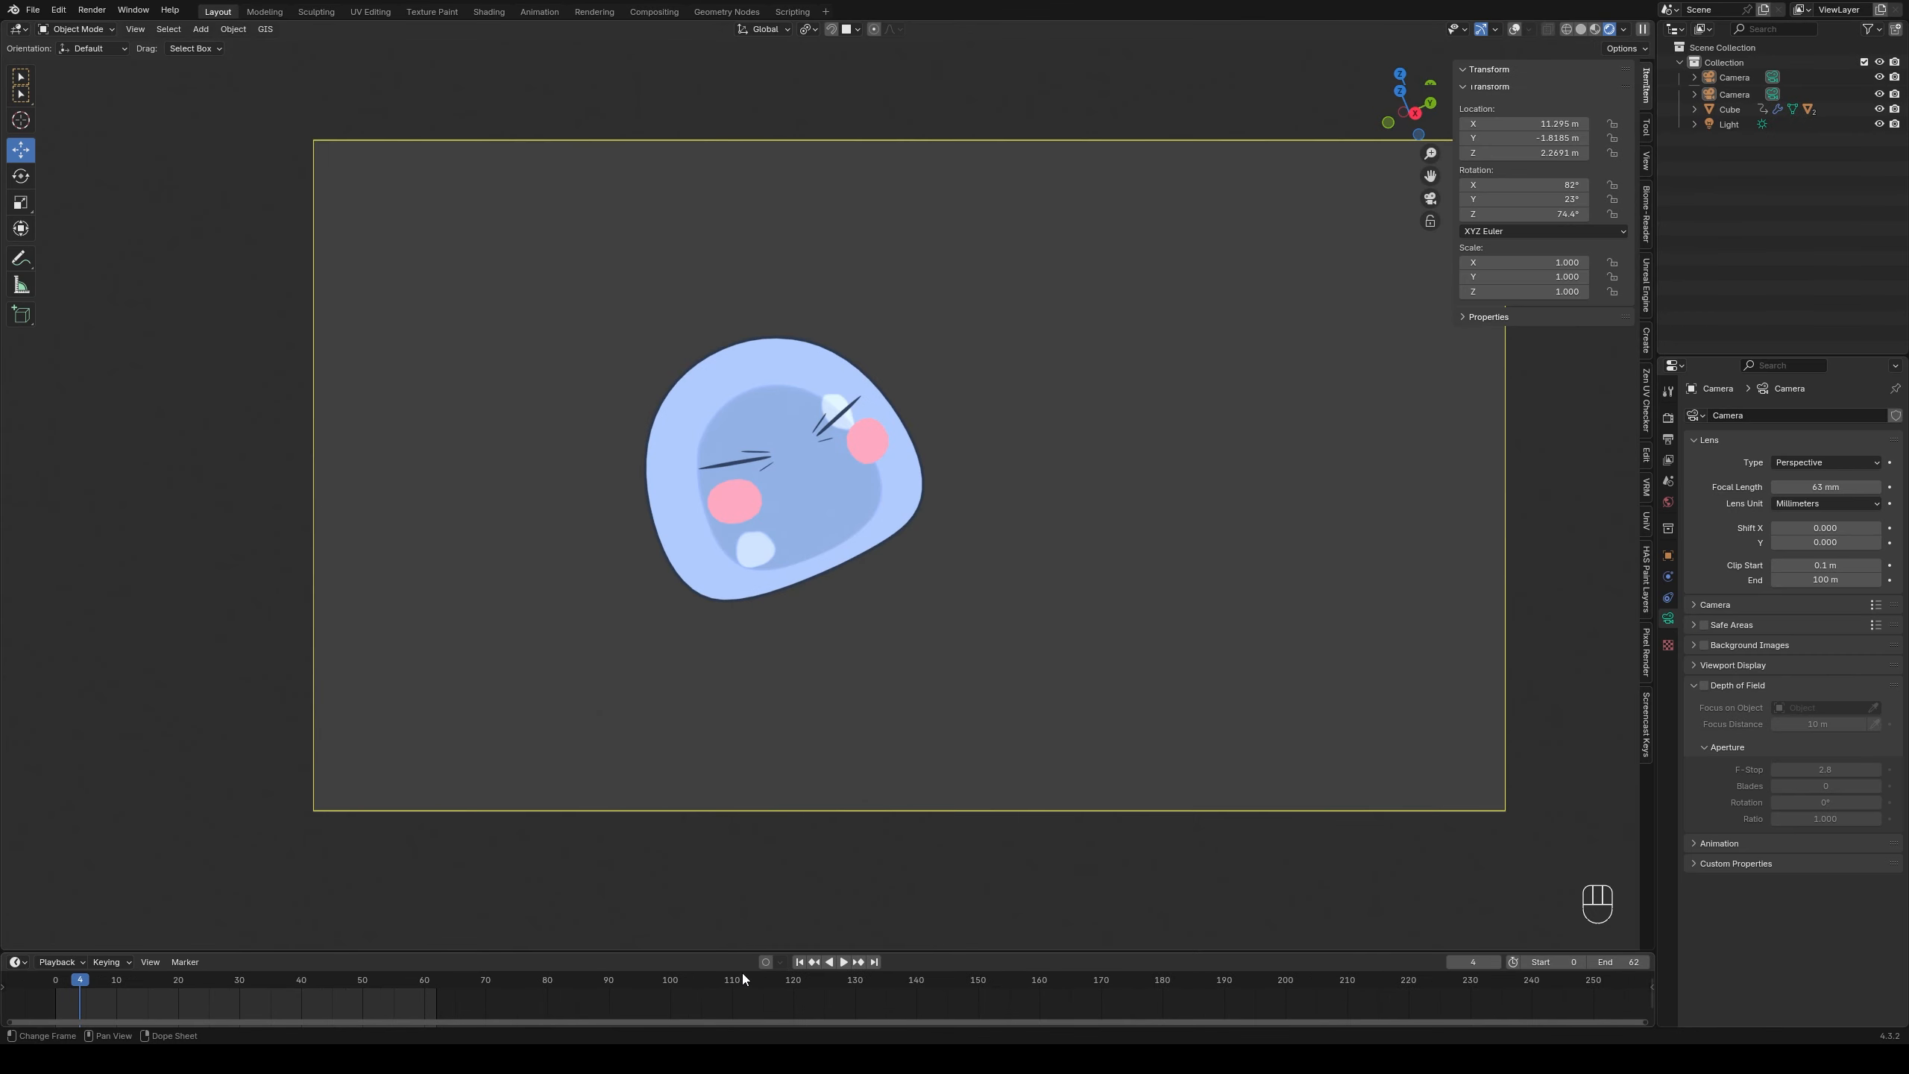
- Play the finished slime's jump through the camera with the transform sidebar hidden
{"action": "key", "text": "space"}
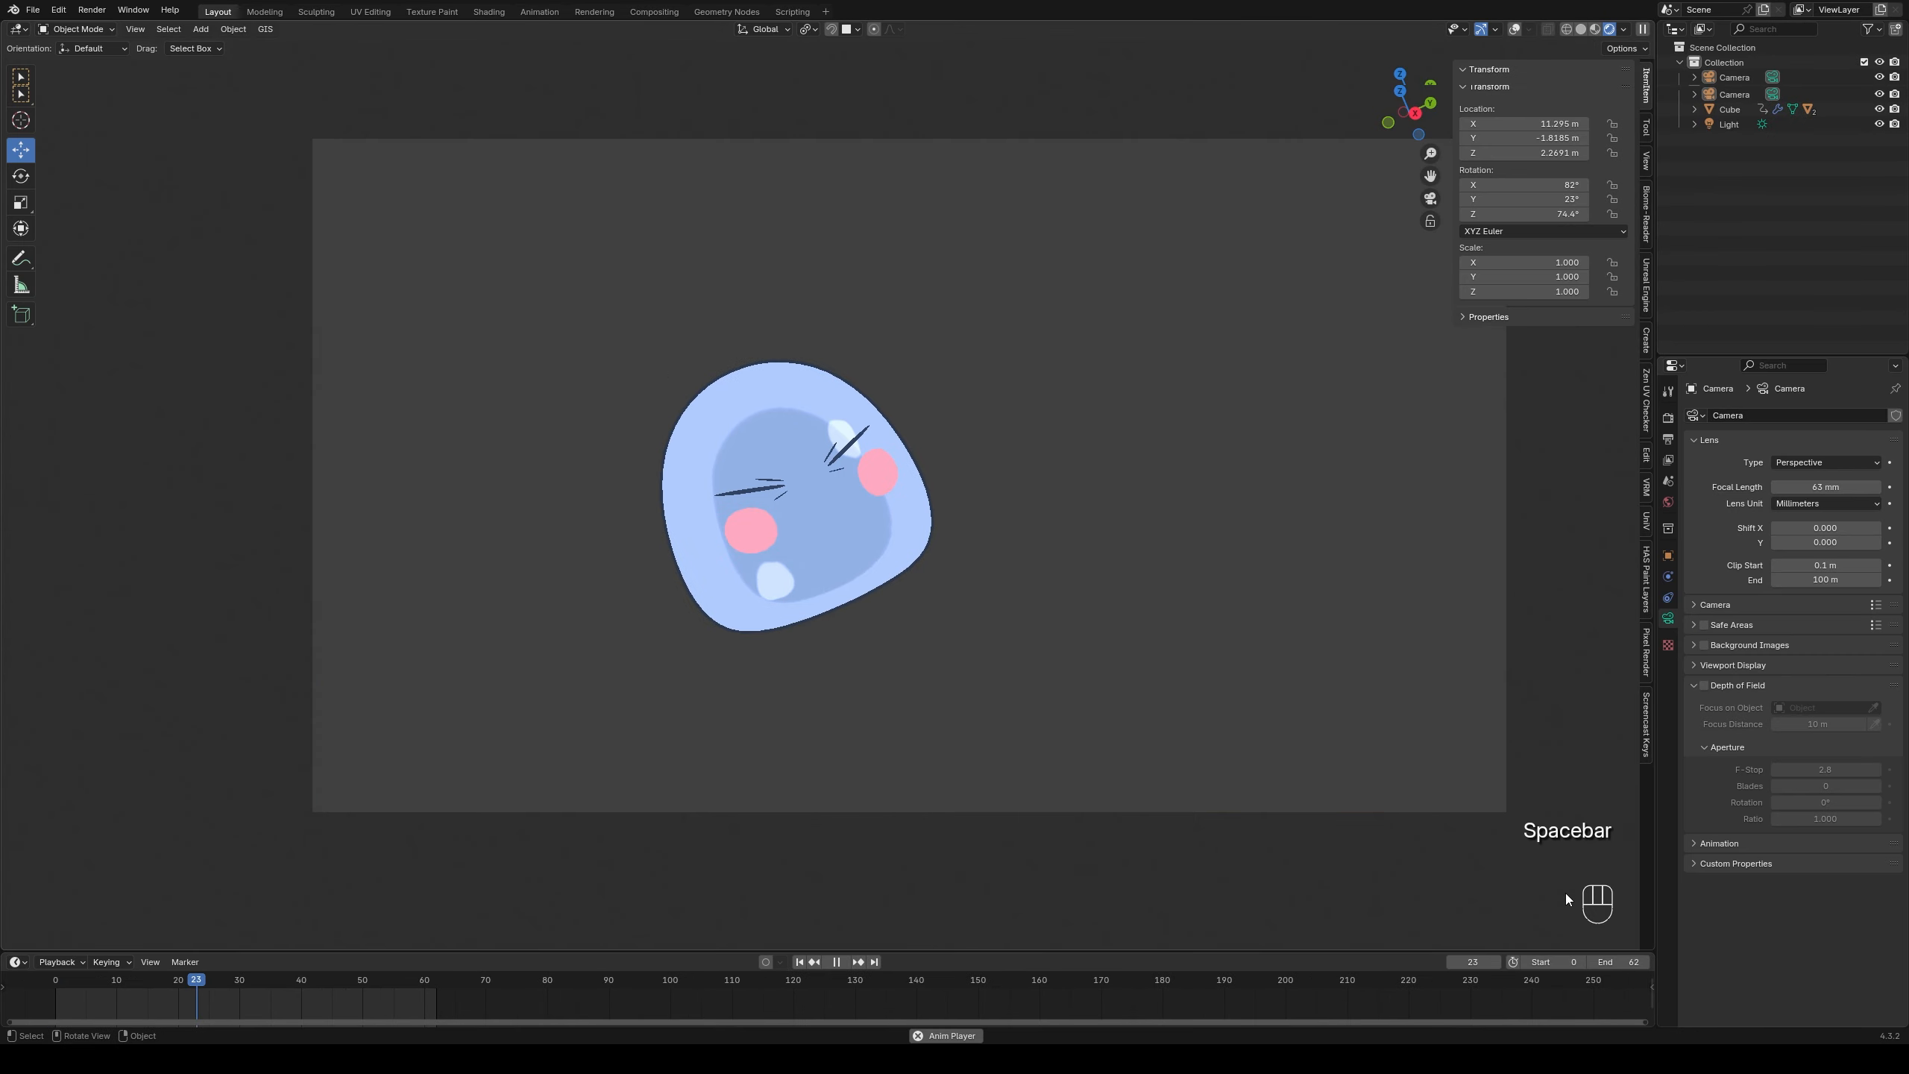
{"action": "key", "text": "n"}
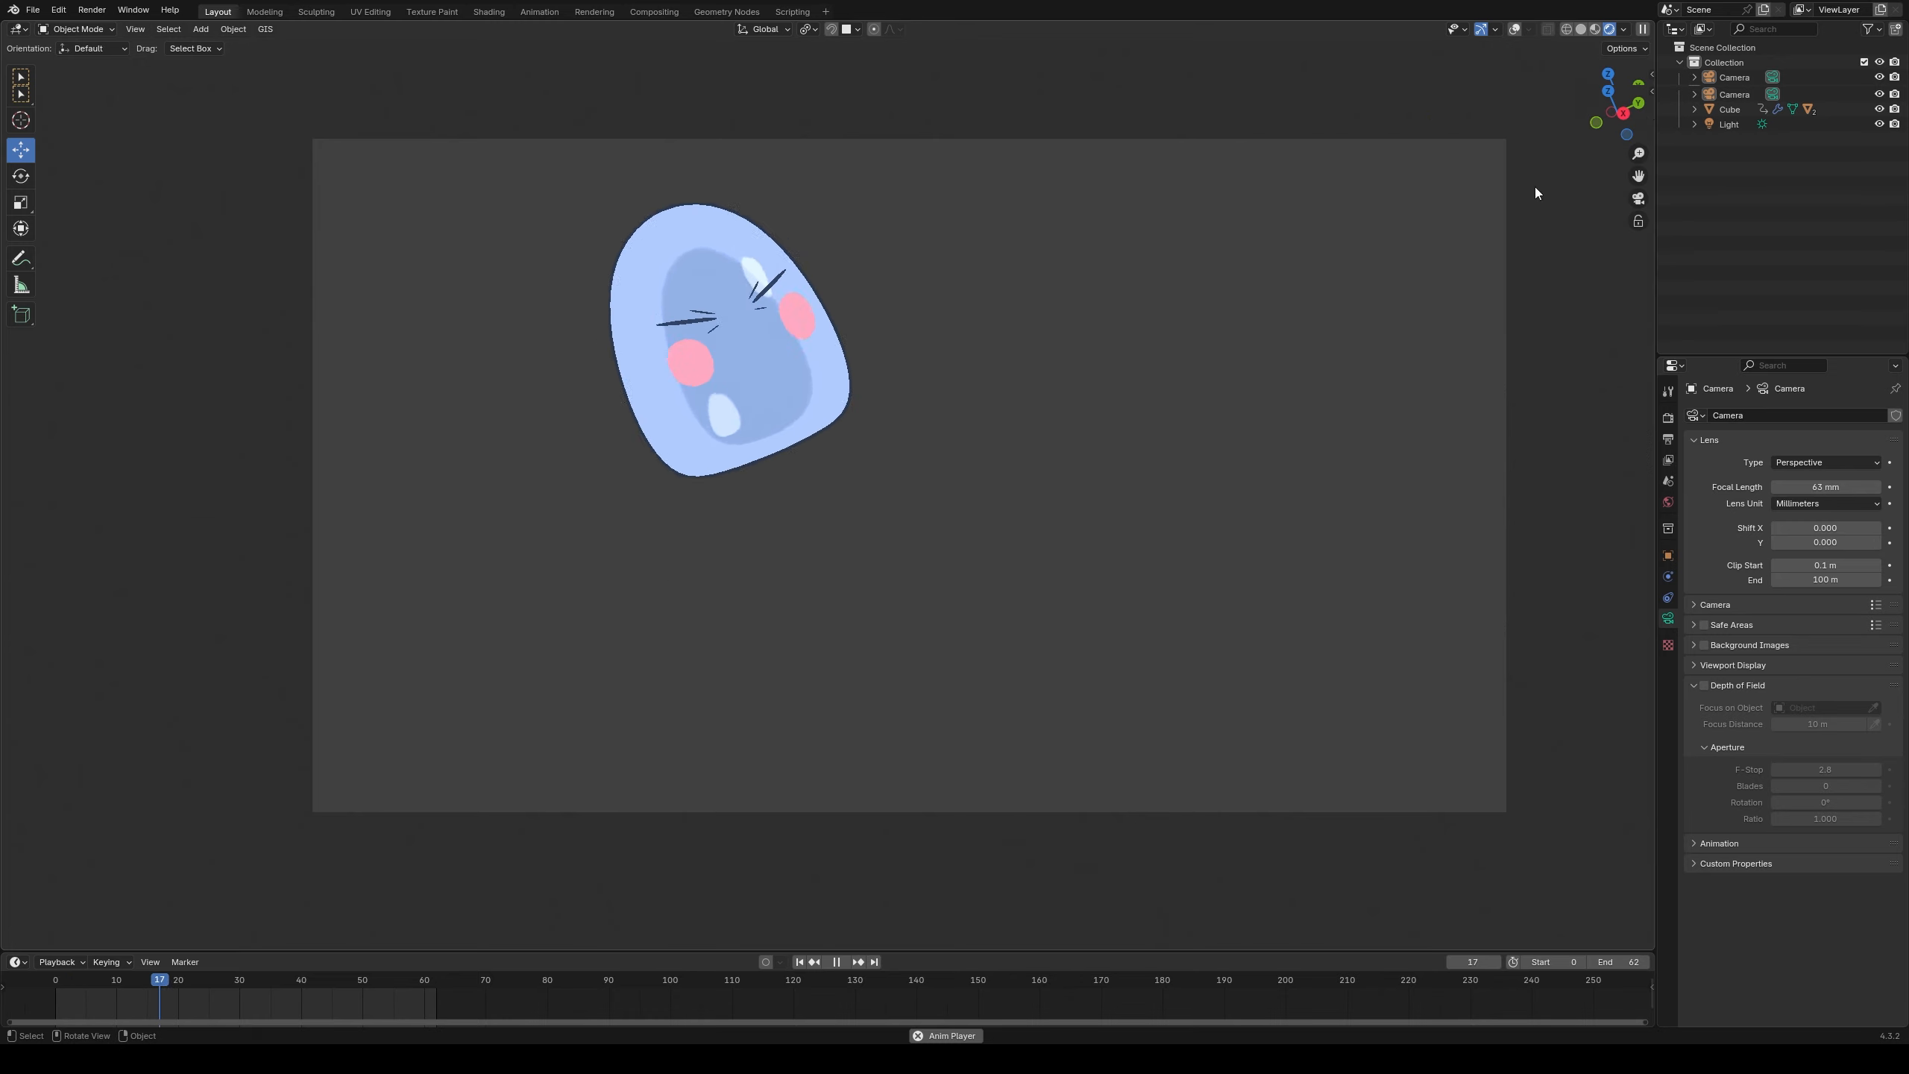
{"action": "scroll", "coordinate": [1534, 187], "scroll_direction": "up", "scroll_amount": 2}
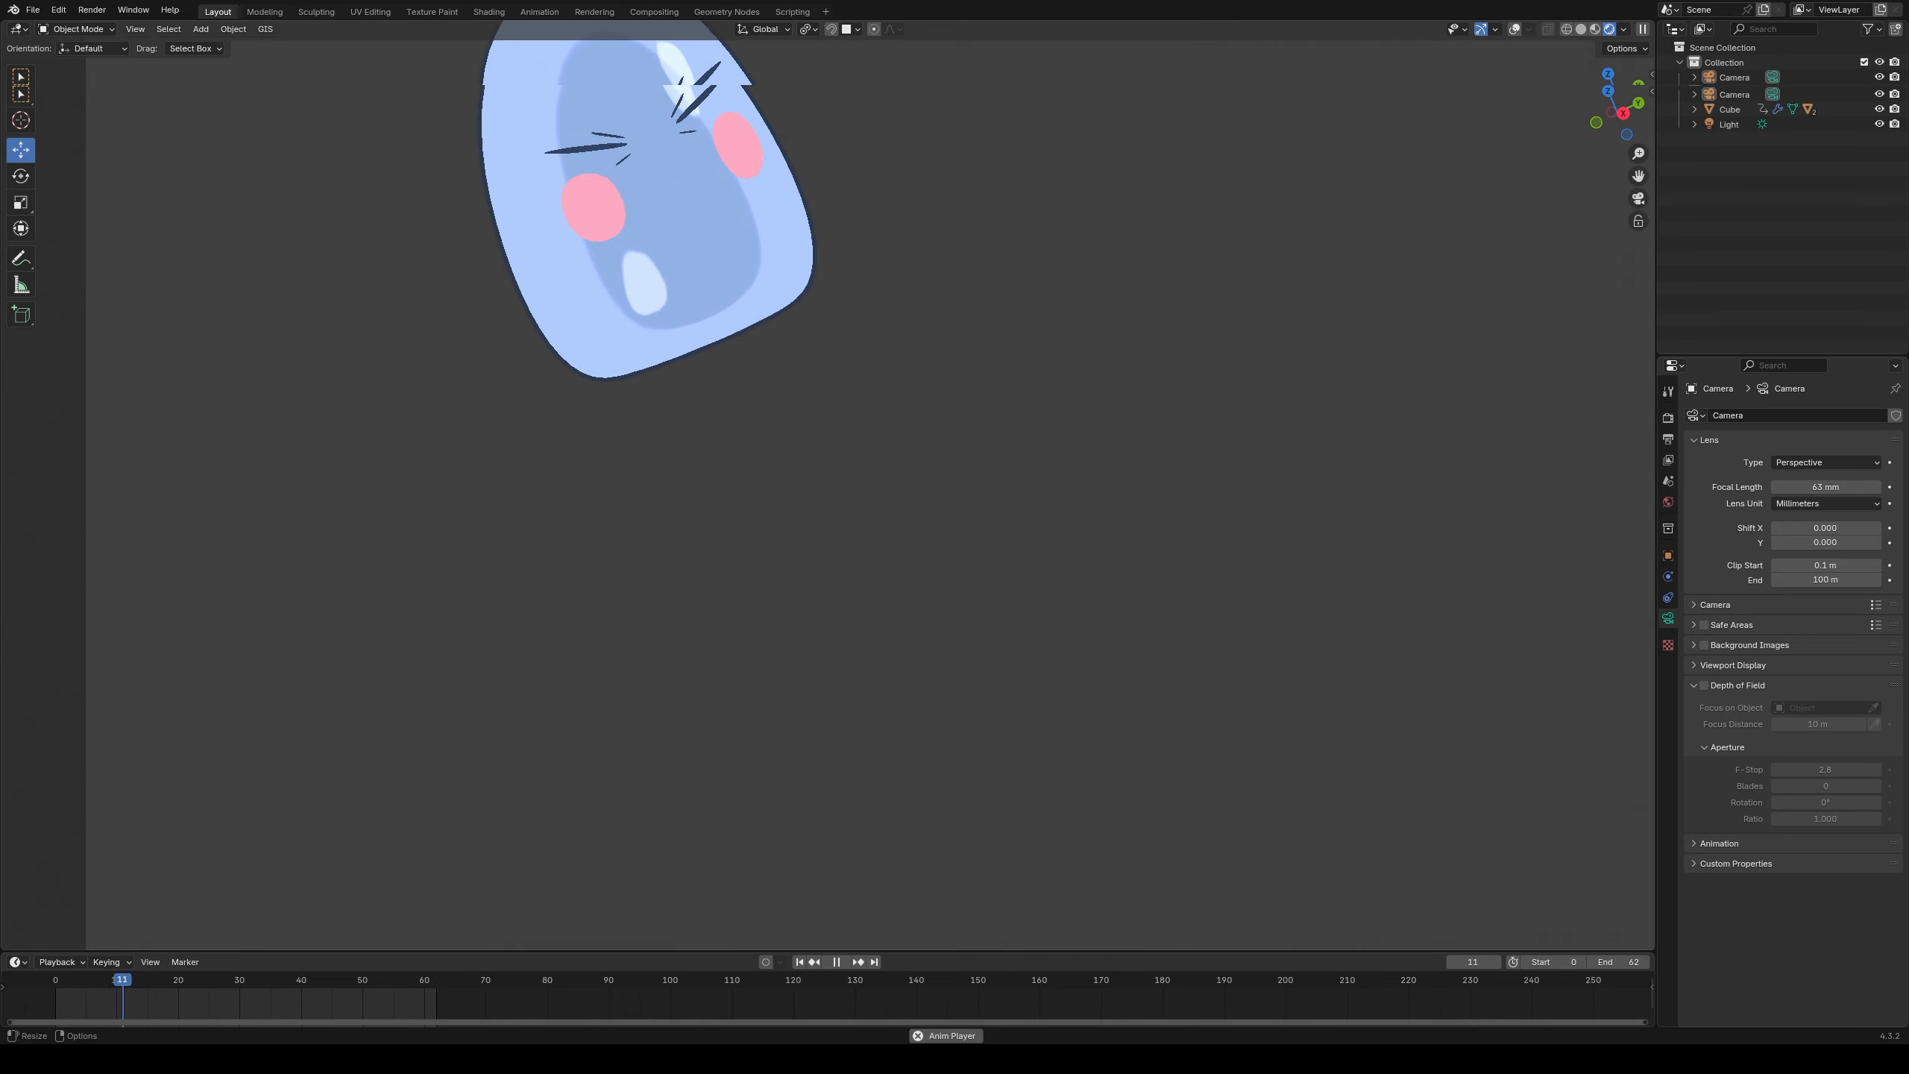
{"action": "scroll", "coordinate": [1153, 504], "scroll_direction": "down", "scroll_amount": 4}
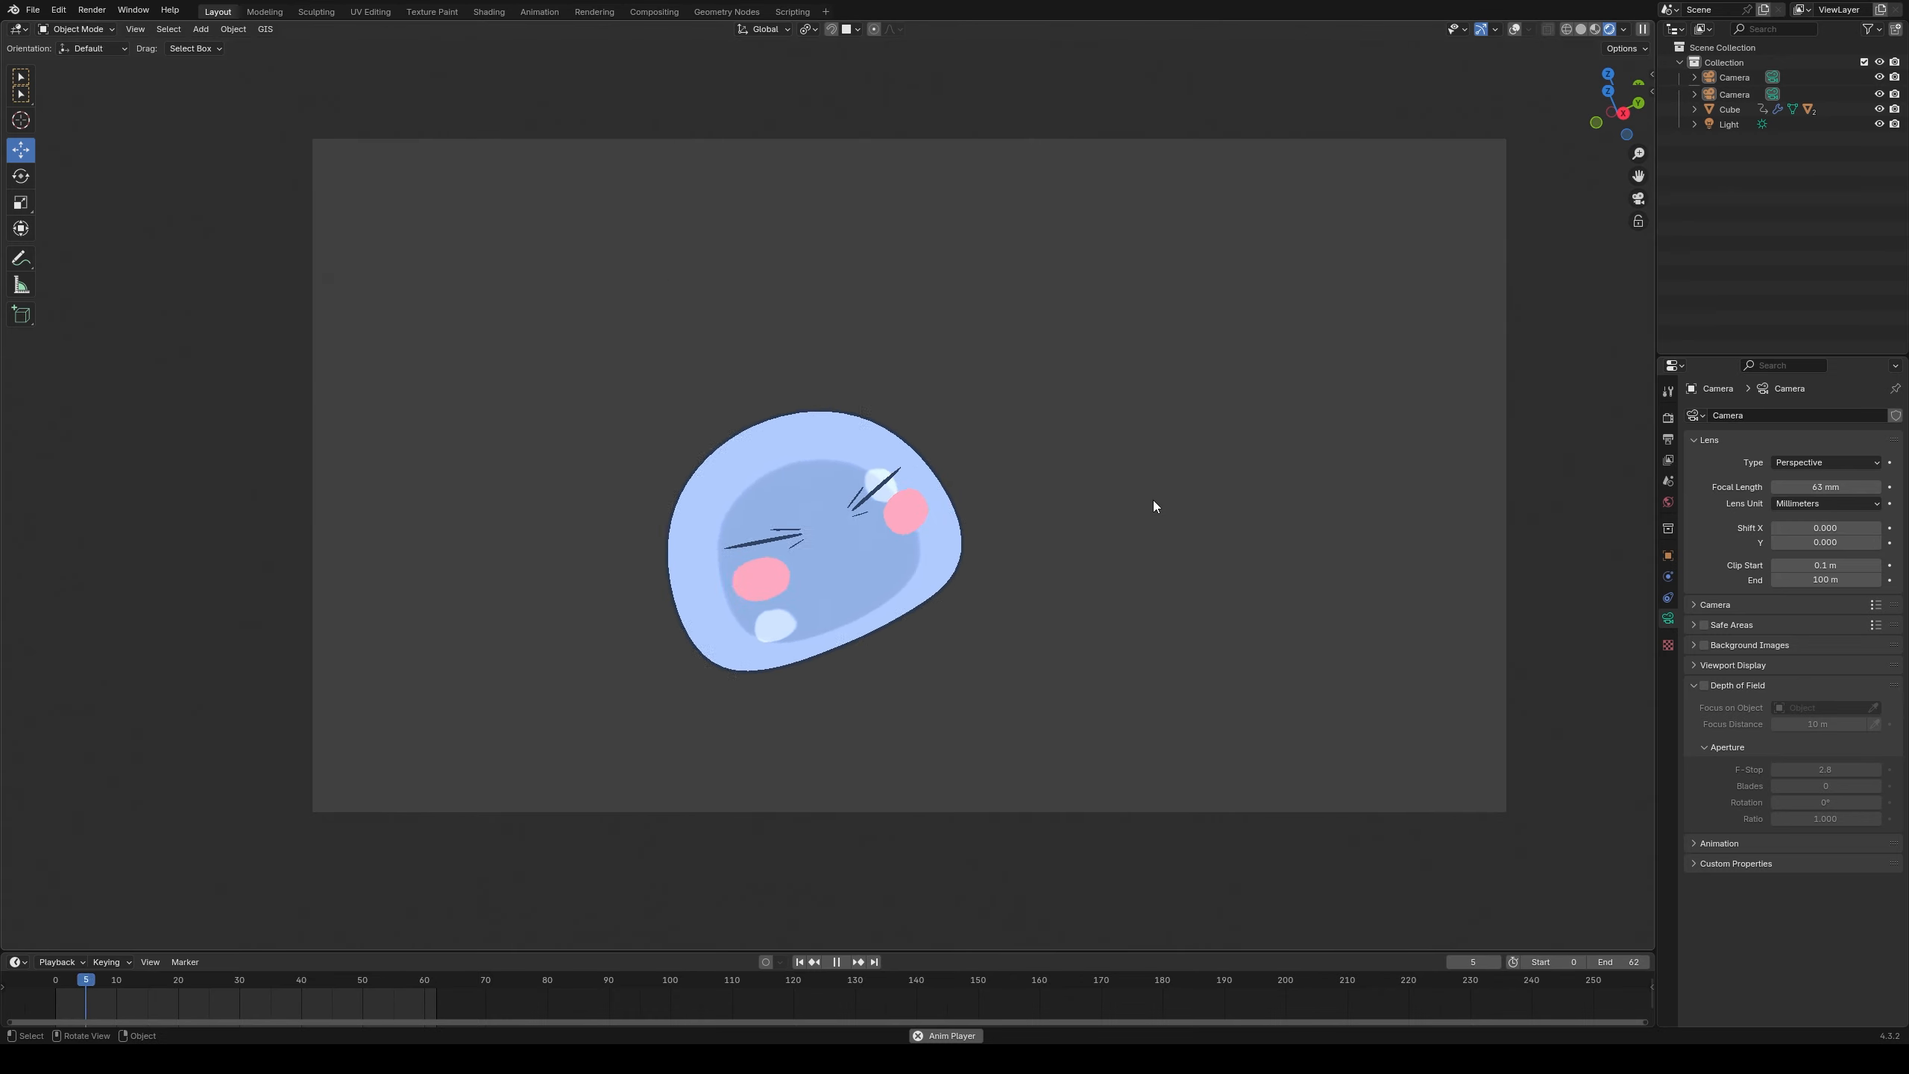